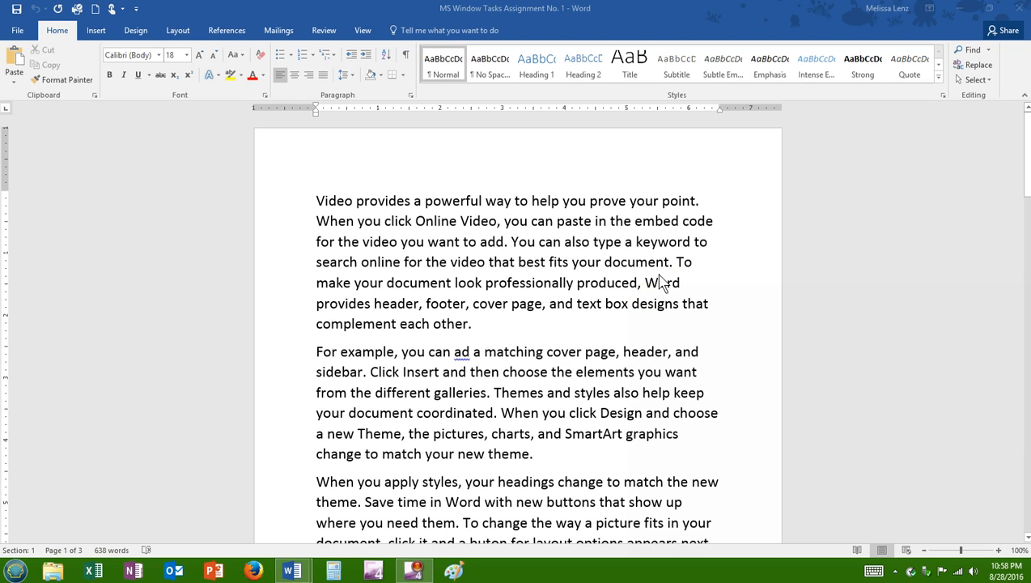
{"action": "left_click", "coordinate": [642, 263]}
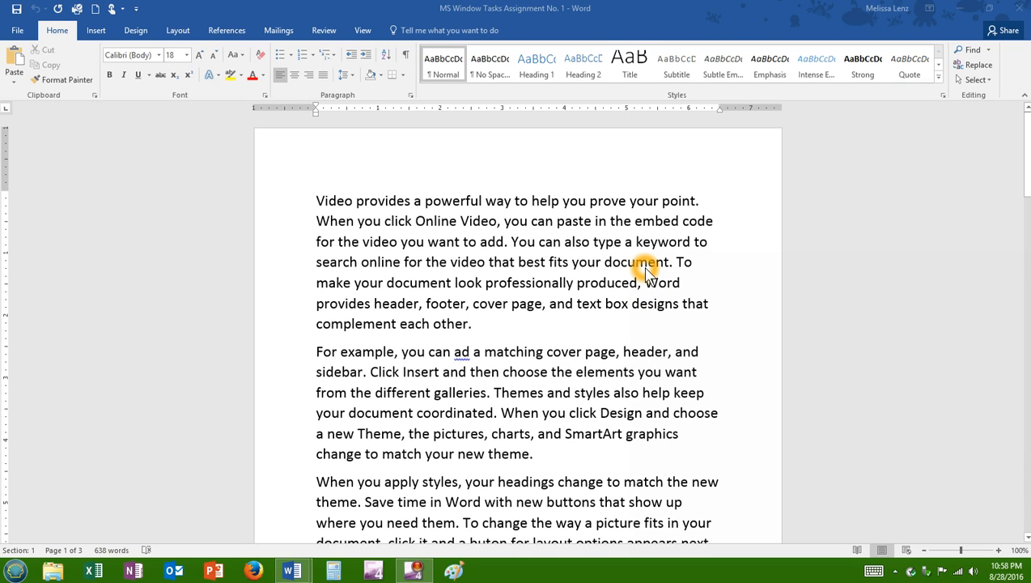
{"action": "left_click", "coordinate": [205, 410]}
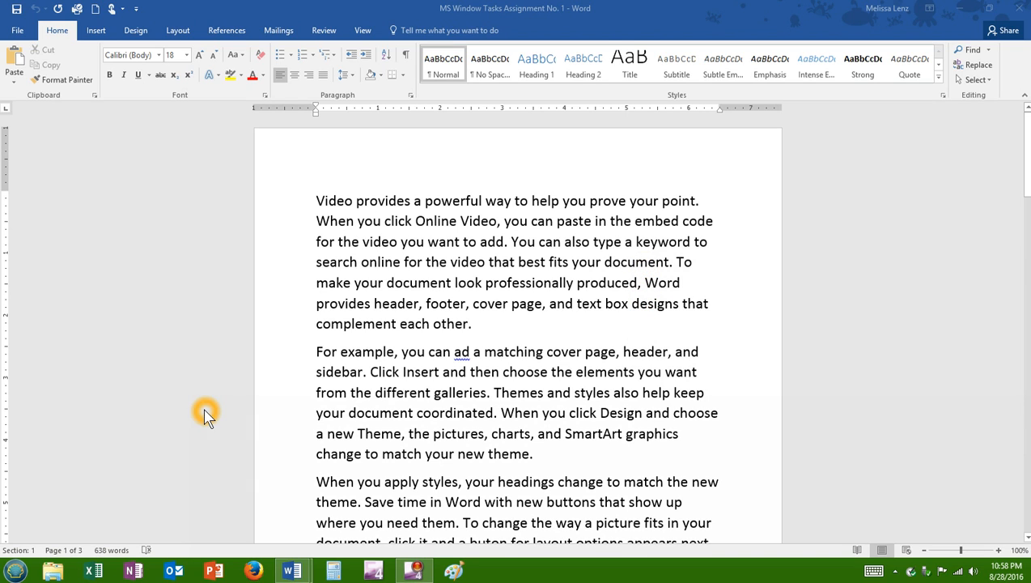
{"action": "left_click", "coordinate": [83, 569]}
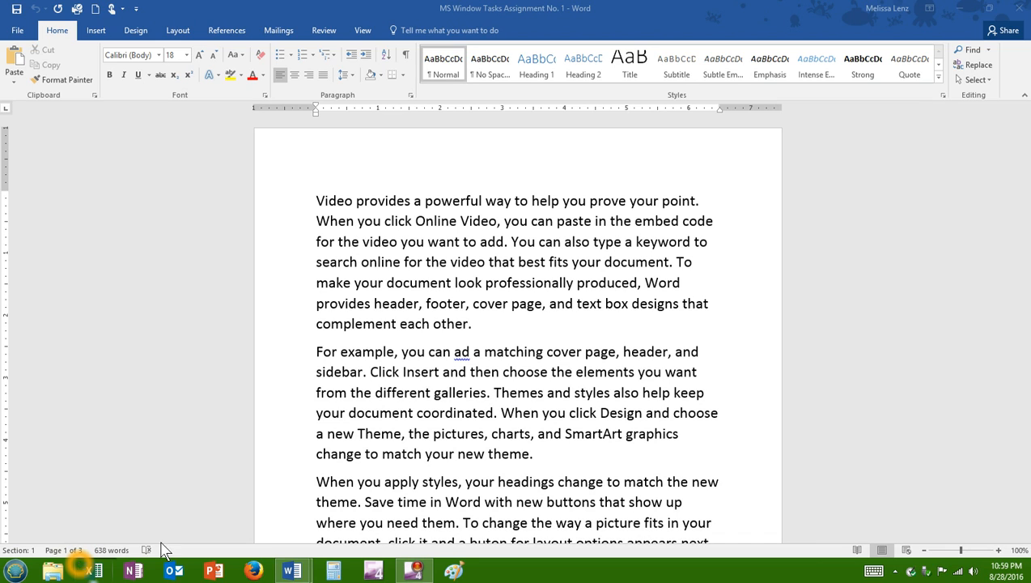
Look through all three pages of the document and return the insertion point to the start of the first paragraph
{"action": "left_click", "coordinate": [764, 241]}
{"action": "scroll", "coordinate": [763, 239], "scroll_direction": "down", "scroll_amount": 15}
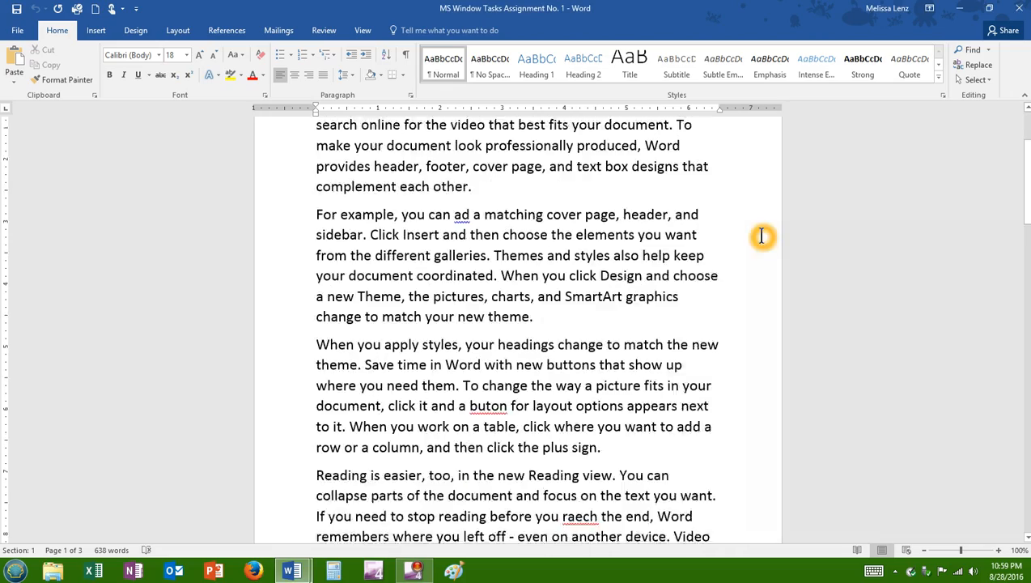
{"action": "scroll", "coordinate": [762, 236], "scroll_direction": "down", "scroll_amount": 15}
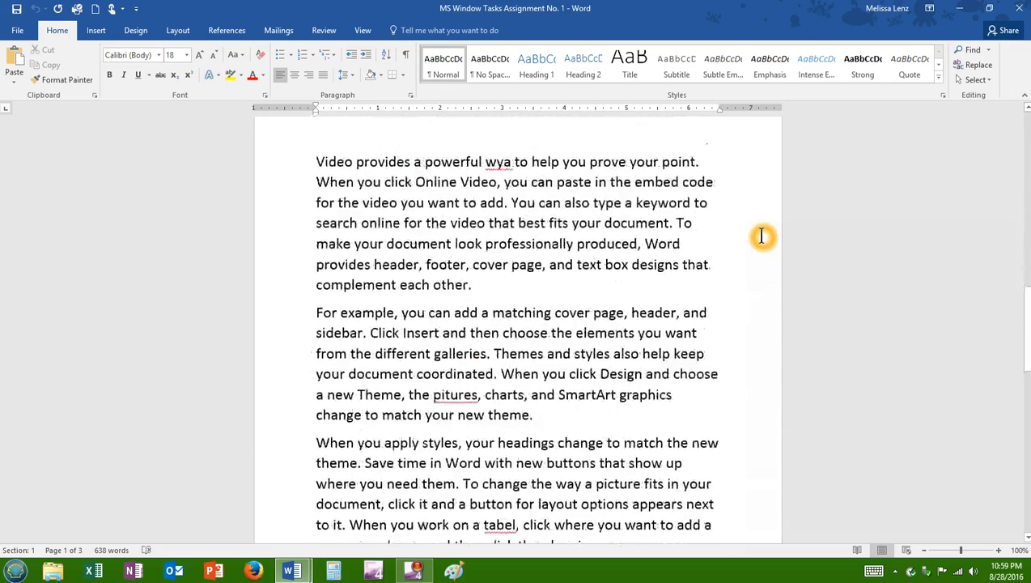
{"action": "scroll", "coordinate": [762, 236], "scroll_direction": "down", "scroll_amount": 5}
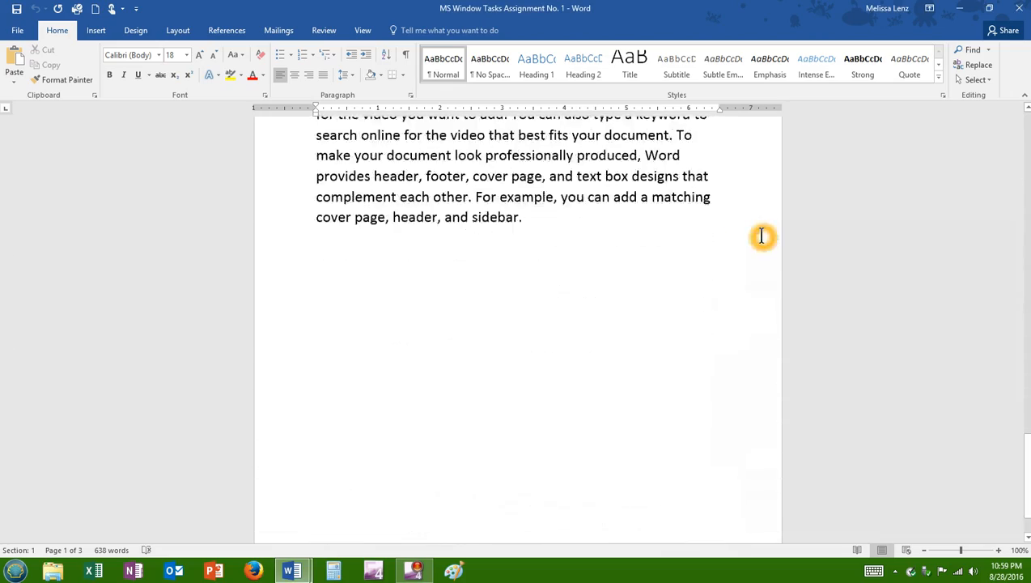
{"action": "scroll", "coordinate": [762, 237], "scroll_direction": "up", "scroll_amount": 10}
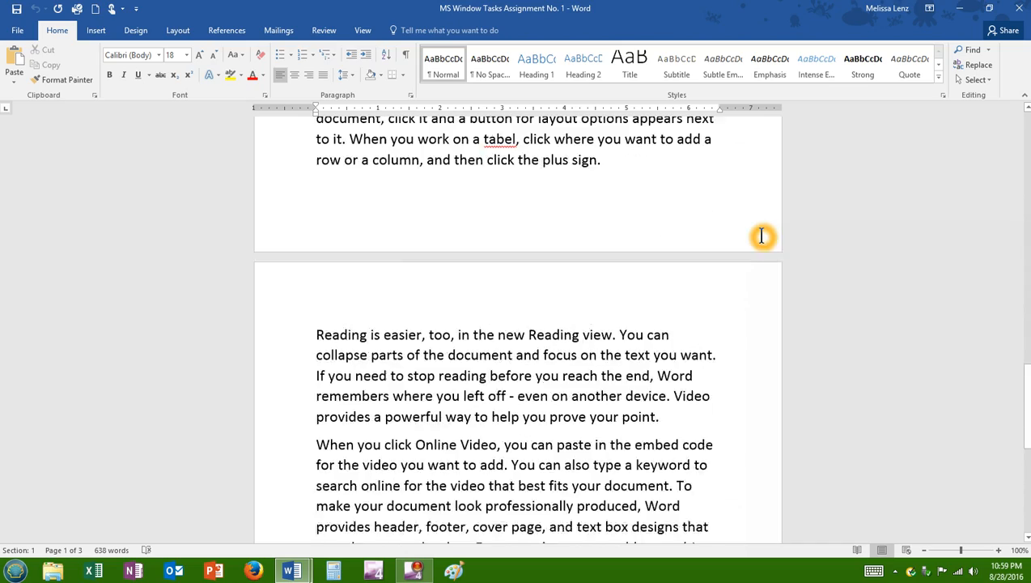
{"action": "scroll", "coordinate": [761, 236], "scroll_direction": "up", "scroll_amount": 4}
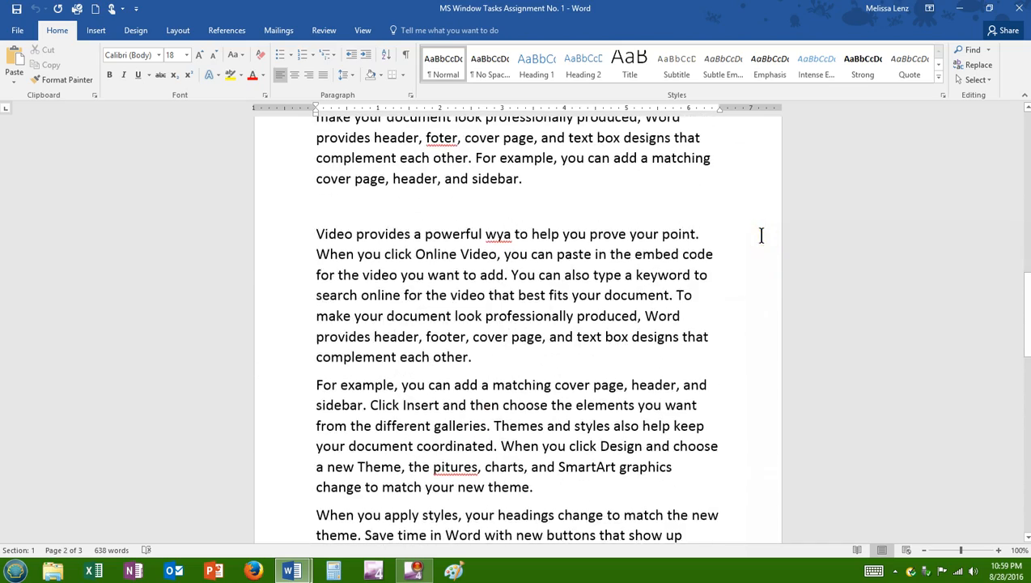
{"action": "scroll", "coordinate": [762, 236], "scroll_direction": "down", "scroll_amount": 6}
{"action": "scroll", "coordinate": [762, 237], "scroll_direction": "down", "scroll_amount": 8}
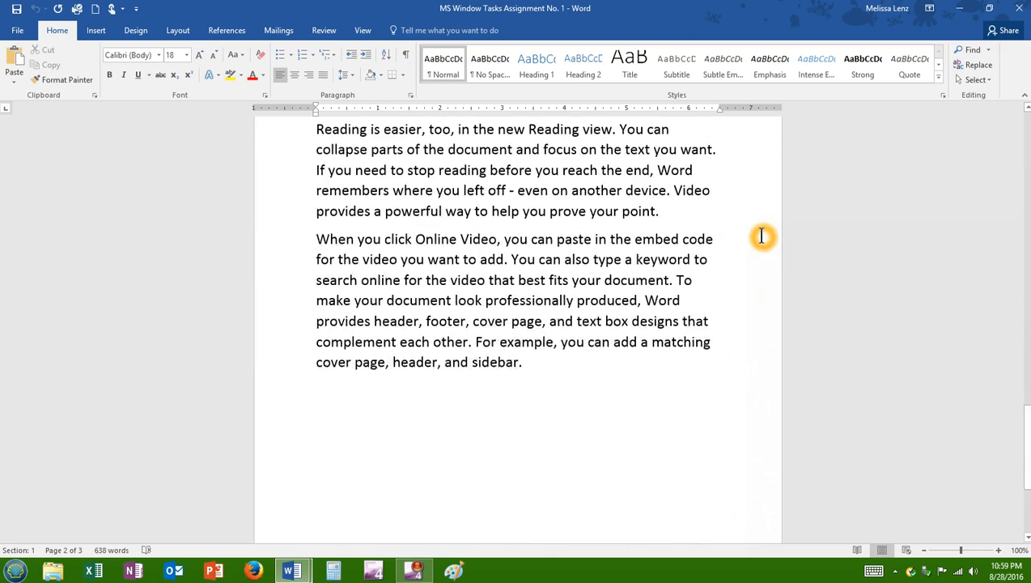
{"action": "scroll", "coordinate": [565, 293], "scroll_direction": "down", "scroll_amount": 1}
{"action": "scroll", "coordinate": [565, 293], "scroll_direction": "down", "scroll_amount": 3}
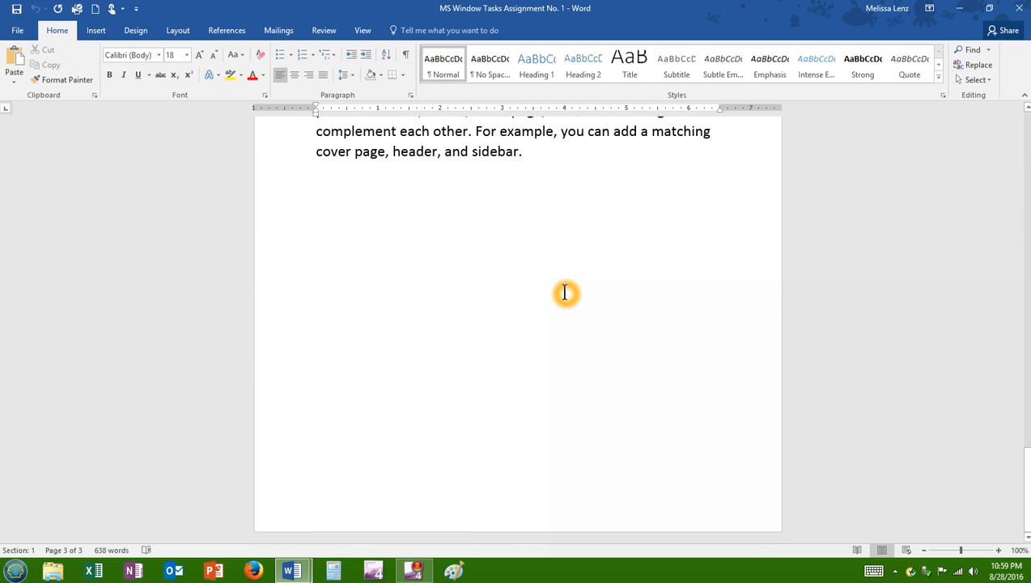
{"action": "scroll", "coordinate": [648, 300], "scroll_direction": "up", "scroll_amount": 15}
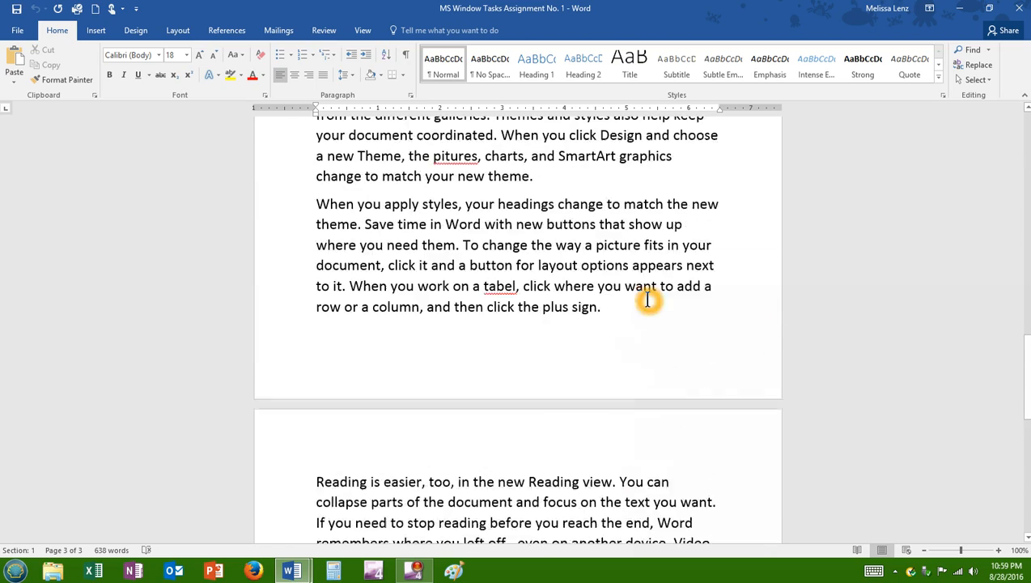
{"action": "scroll", "coordinate": [648, 300], "scroll_direction": "up", "scroll_amount": 20}
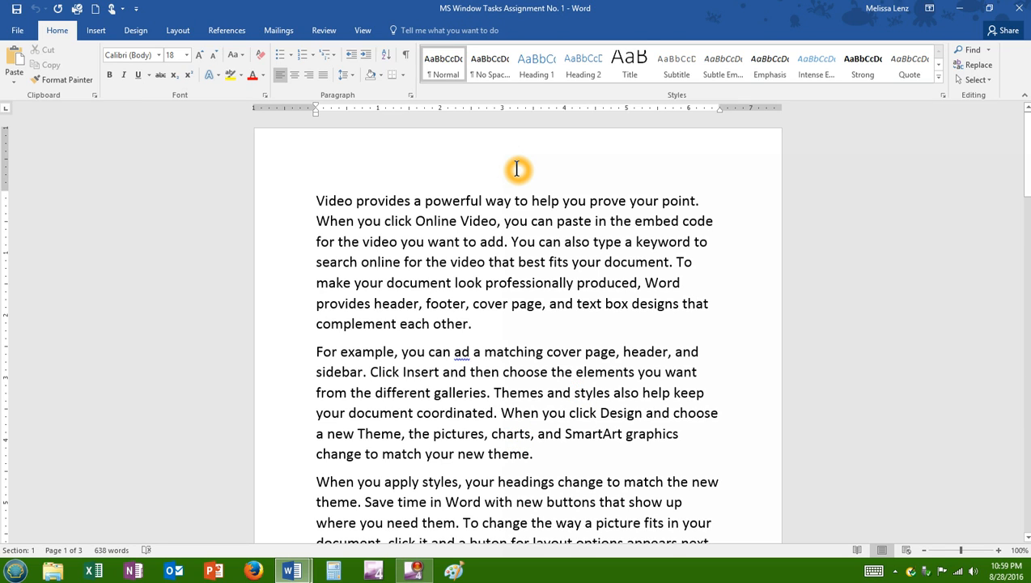
{"action": "left_click", "coordinate": [323, 200]}
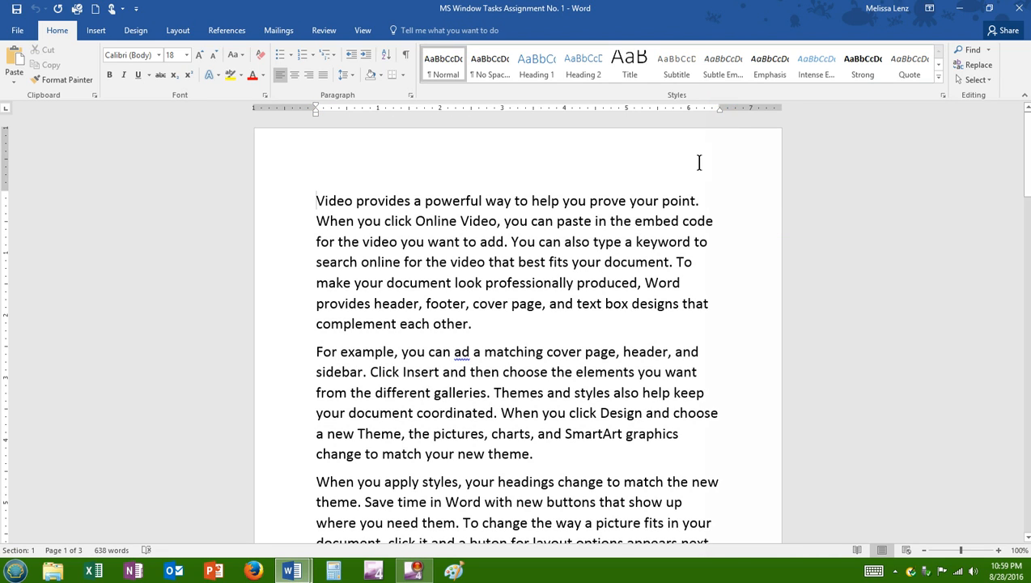
{"action": "left_click", "coordinate": [712, 195]}
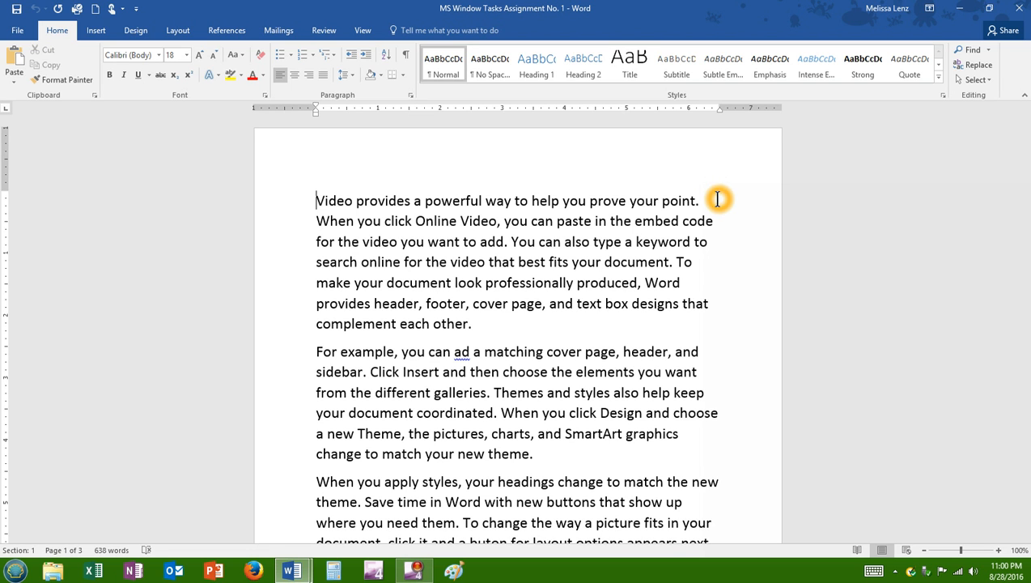
At the document's end, write "When you click Online Video, you can paste in the embed code for the video you want to add."
{"action": "scroll", "coordinate": [723, 243], "scroll_direction": "down", "scroll_amount": 15}
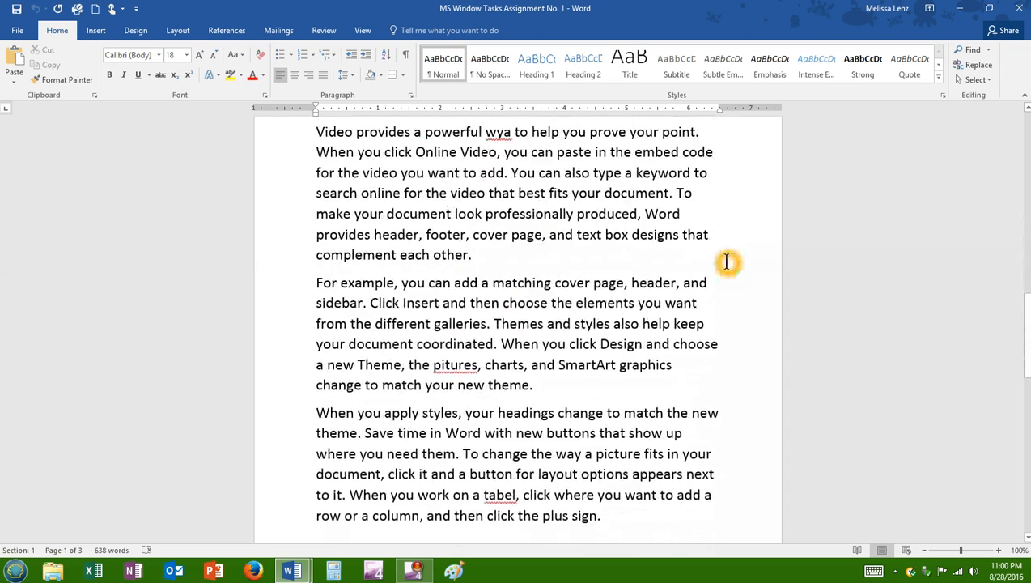
{"action": "scroll", "coordinate": [727, 261], "scroll_direction": "down", "scroll_amount": 10}
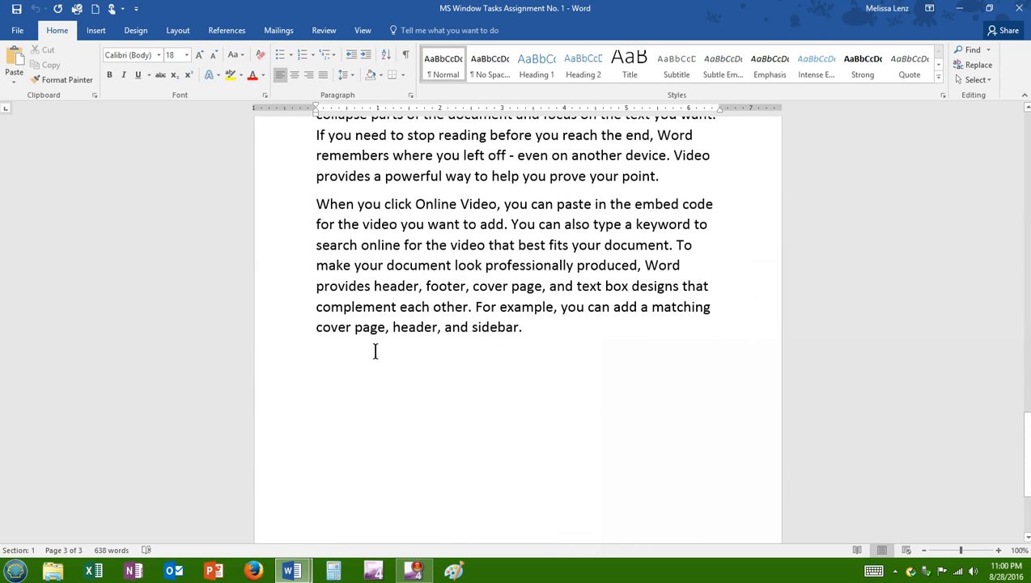
{"action": "left_click", "coordinate": [346, 350]}
{"action": "left_click", "coordinate": [260, 512]}
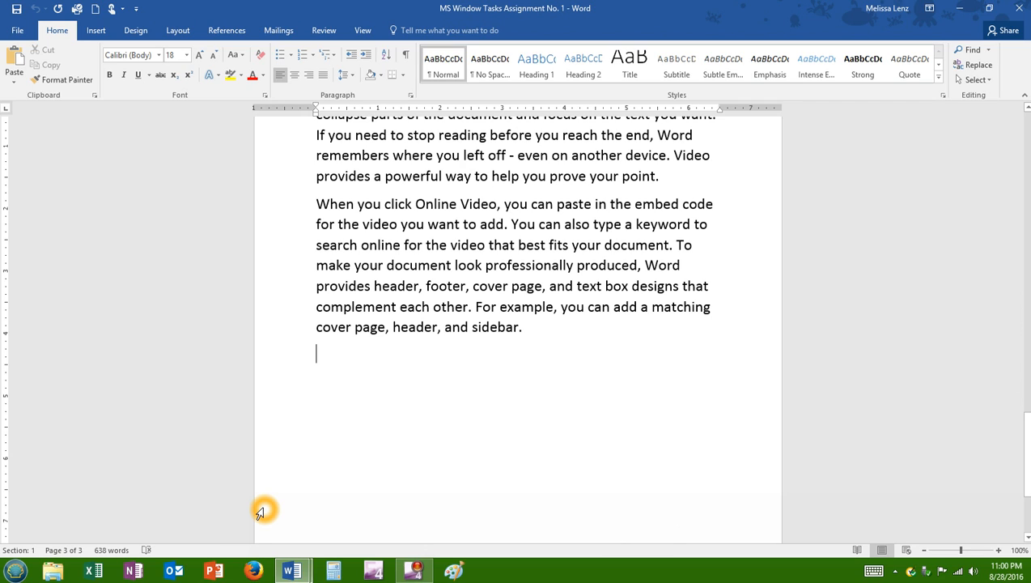
{"action": "type", "text": "When y"}
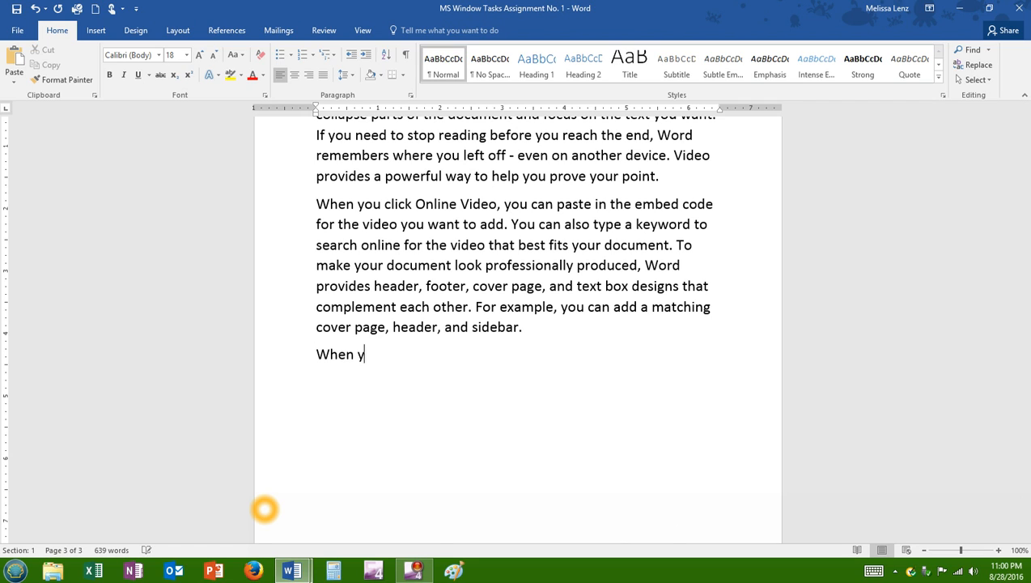
{"action": "type", "text": "ou click Onli"}
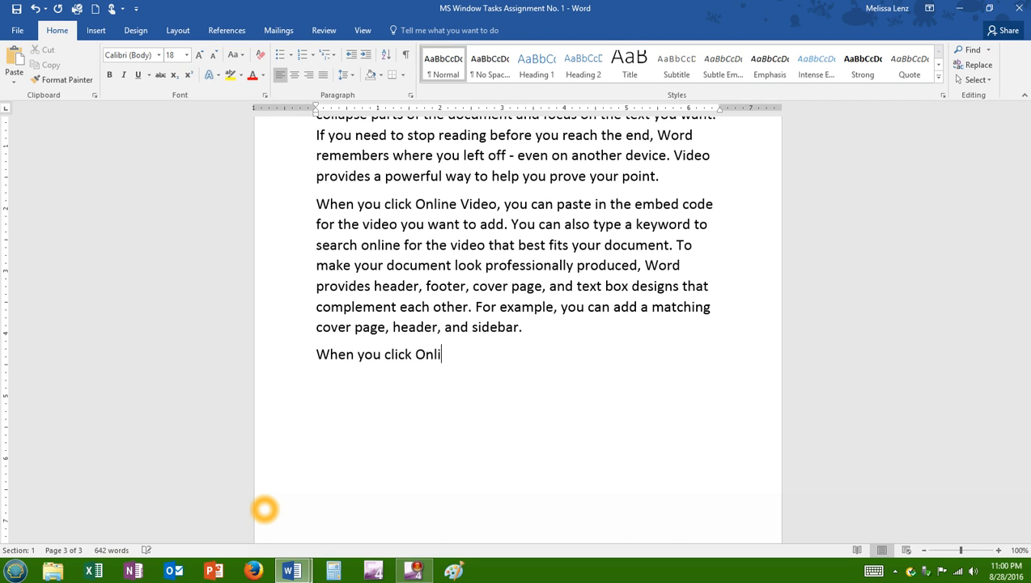
{"action": "type", "text": "ne Video, y"}
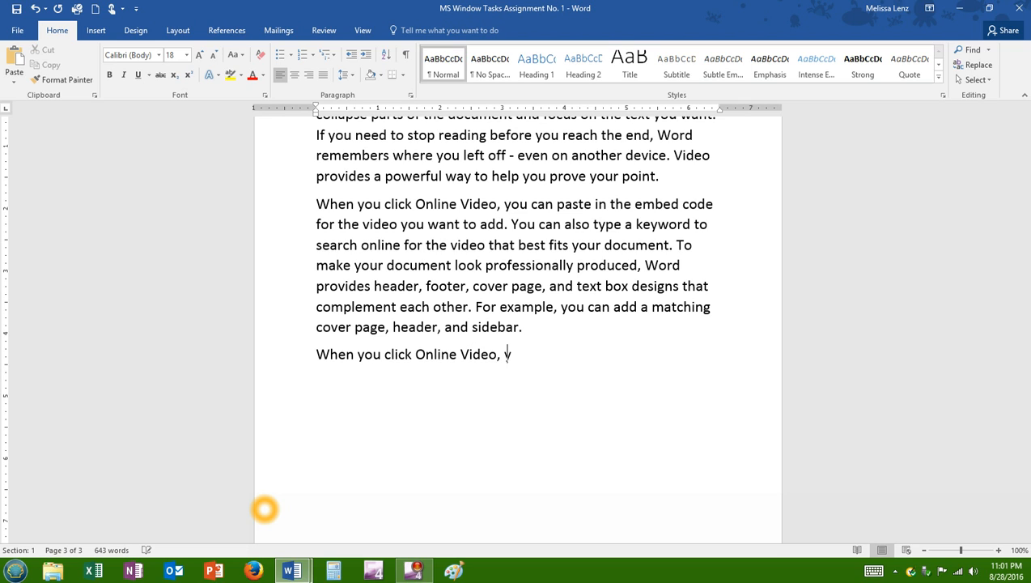
{"action": "type", "text": "ou can paste in "}
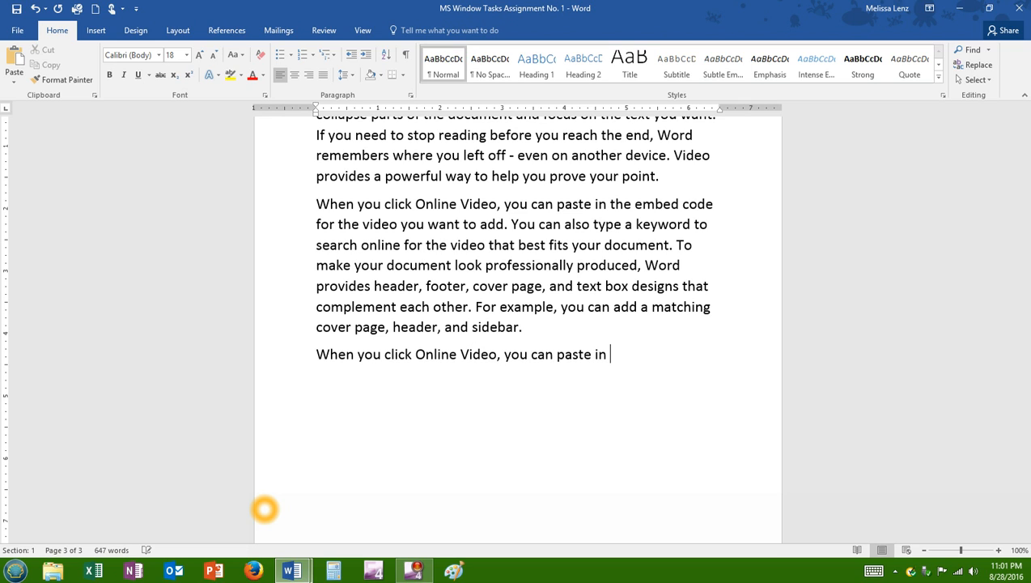
{"action": "type", "text": "the embed co"}
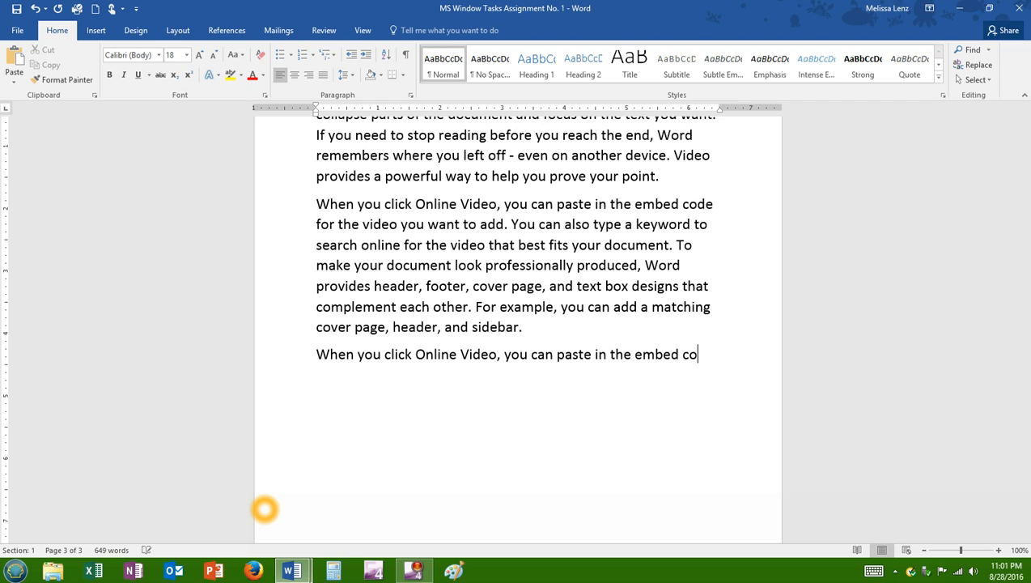
{"action": "type", "text": "de for"}
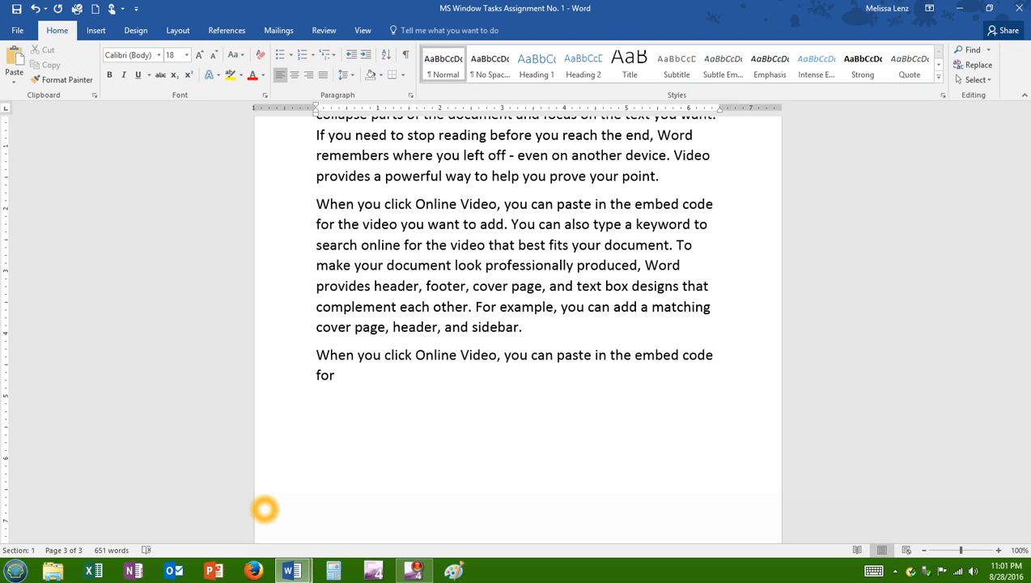
{"action": "type", "text": " the video you want"}
{"action": "type", "text": "to add.  "}
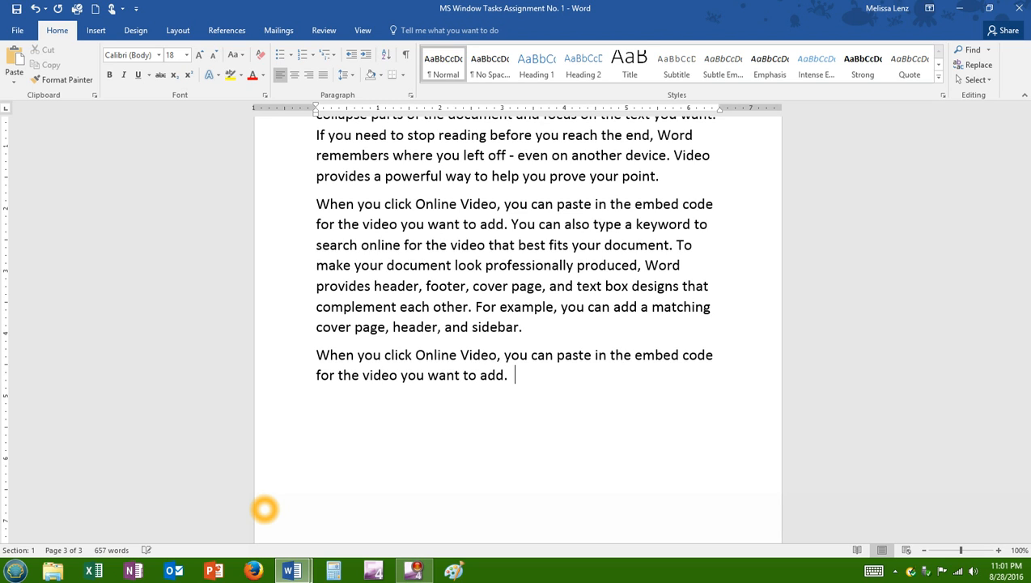
Continue the new paragraph with "You can also type a keyword to search online for the video that best fits your document."
{"action": "type", "text": "You can also"}
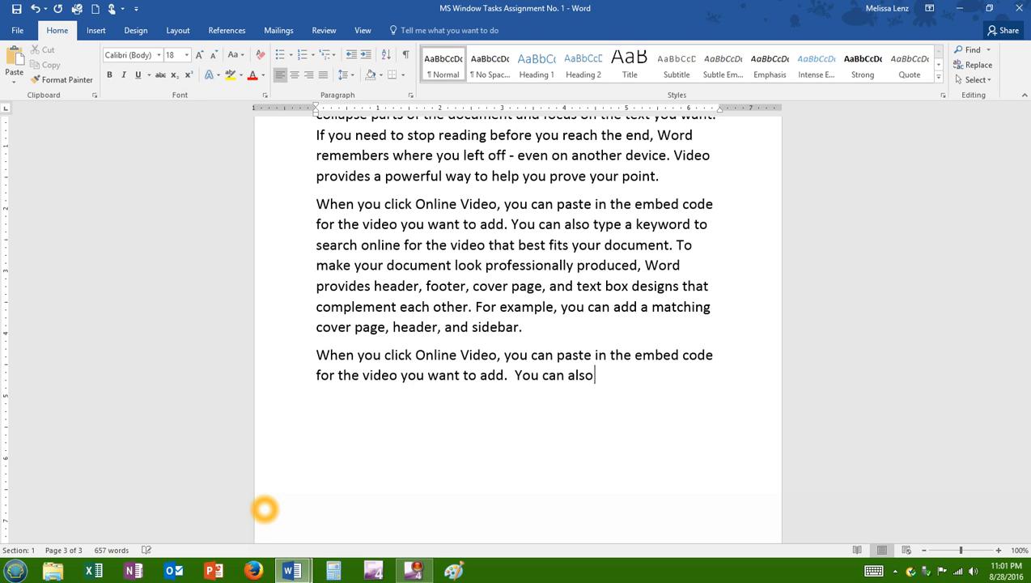
{"action": "type", "text": " type a keybo"}
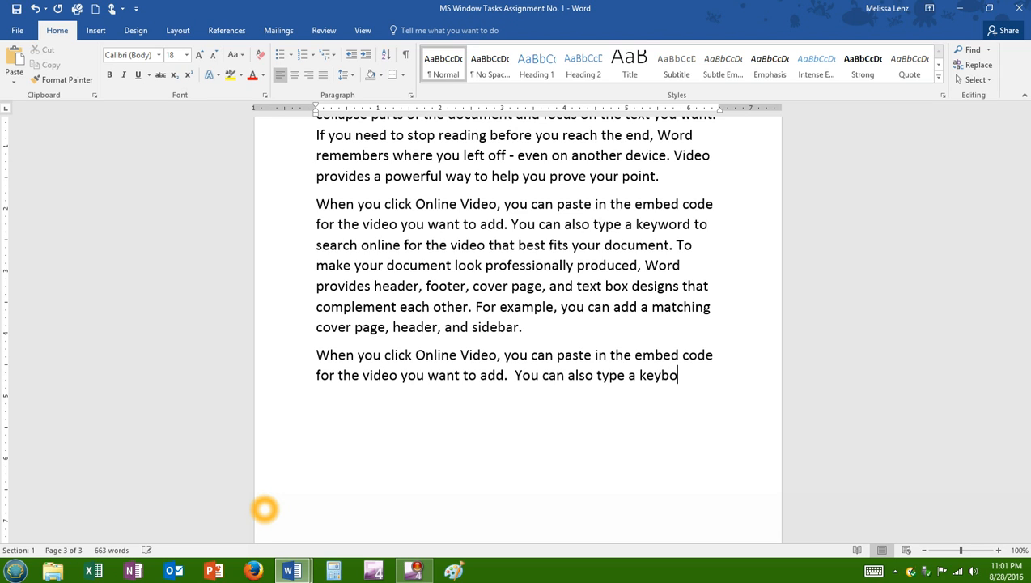
{"action": "key", "text": "BackSpace"}
{"action": "key", "text": "BackSpace"}
{"action": "type", "text": "word to sea"}
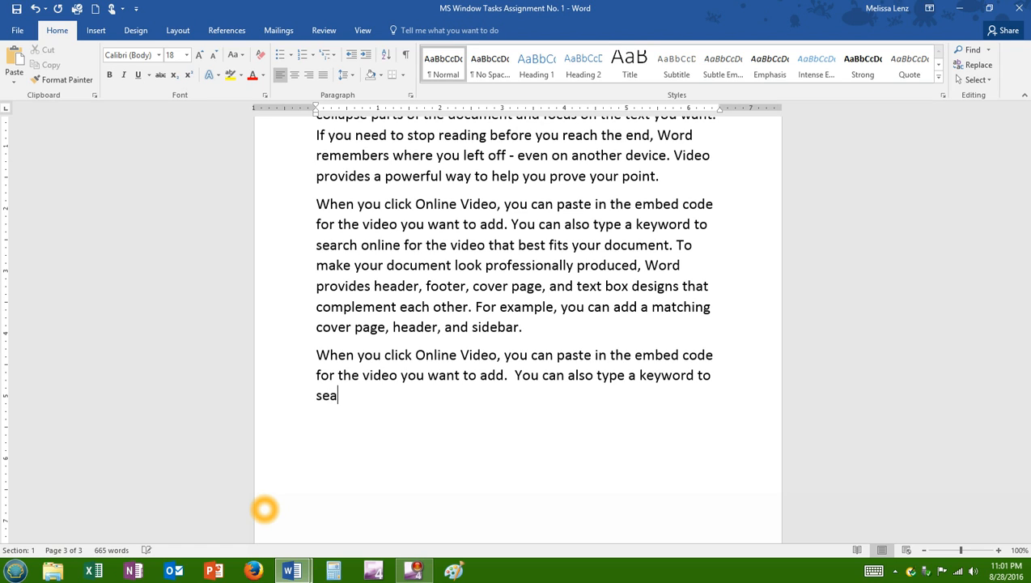
{"action": "type", "text": "rch"}
{"action": "type", "text": "online "}
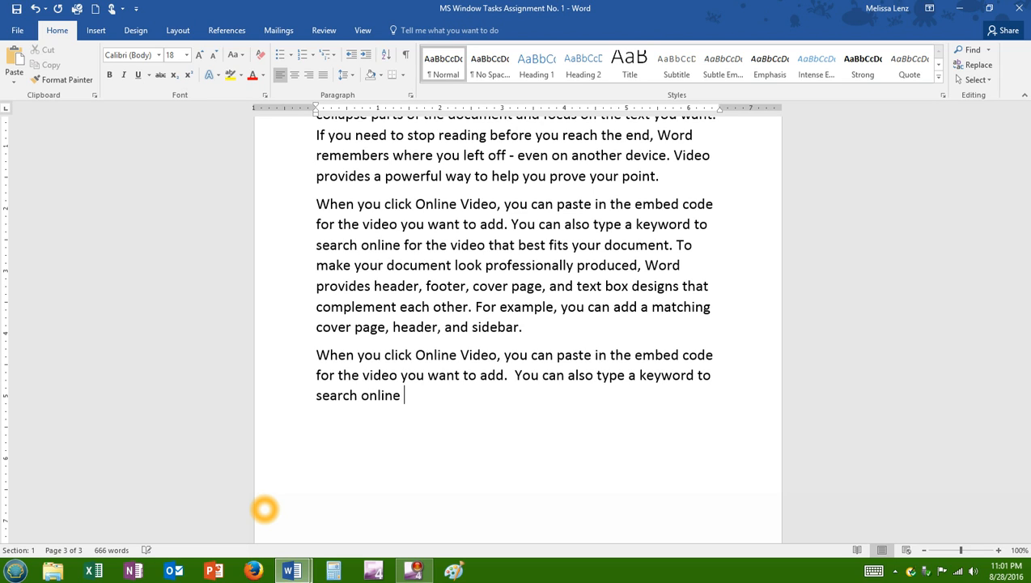
{"action": "type", "text": "for the video"}
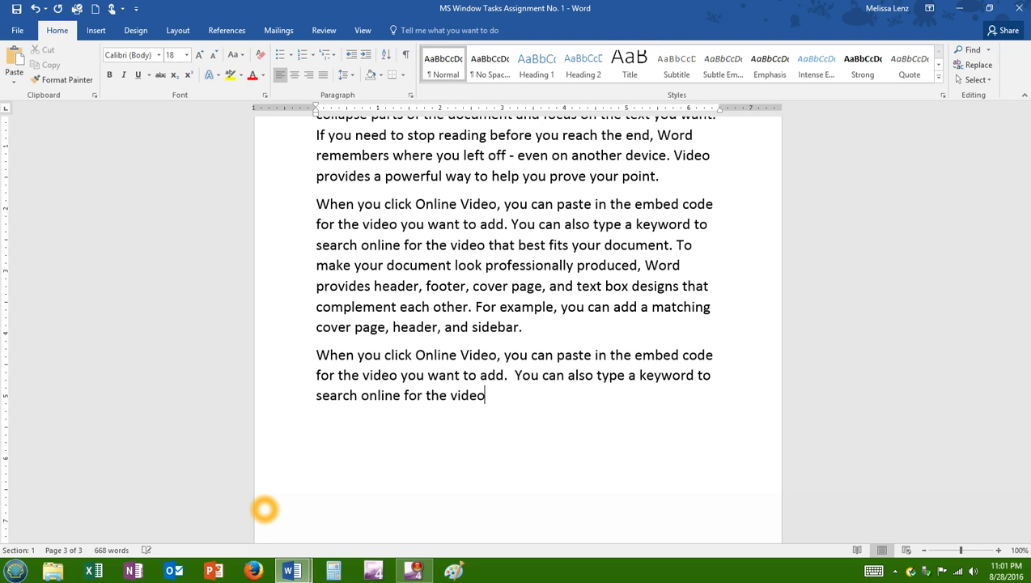
{"action": "type", "text": " that best fits your "}
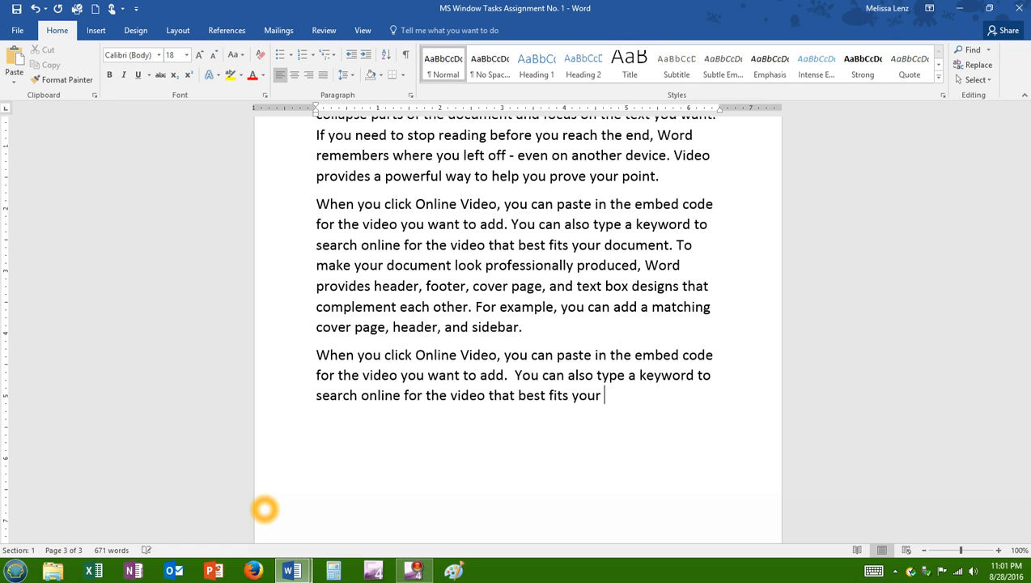
{"action": "type", "text": "document."}
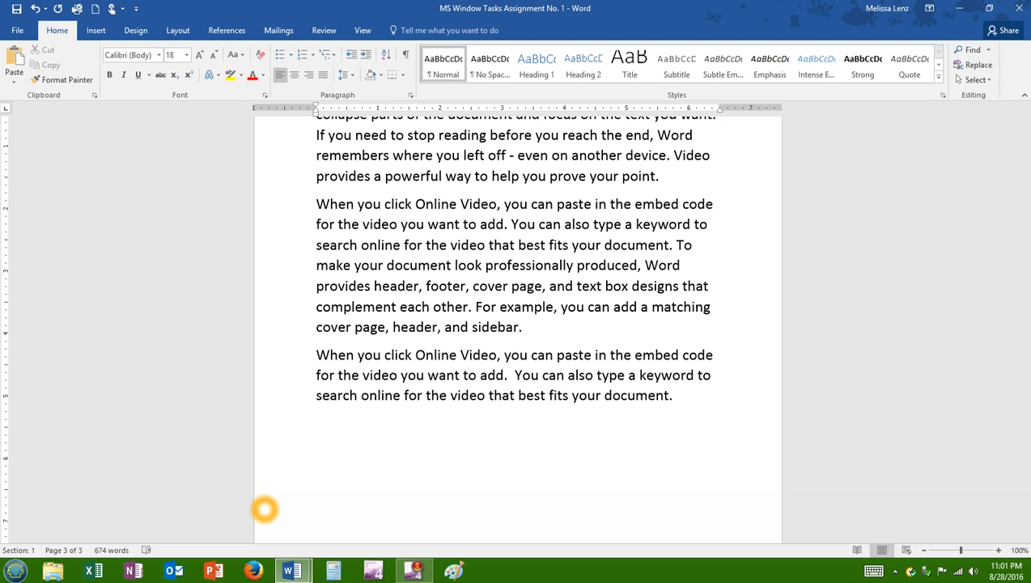
Continue the last paragraph with "To make your document look professionally produced, Word"
{"action": "type", "text": "To"}
{"action": "type", "text": "ma"}
{"action": "type", "text": "k"}
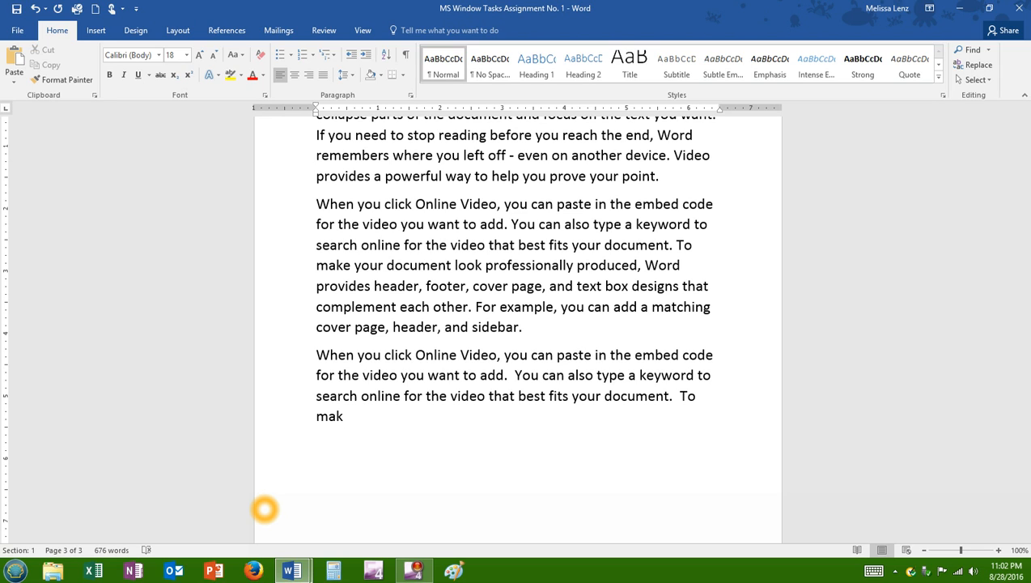
{"action": "type", "text": "e your documne t"}
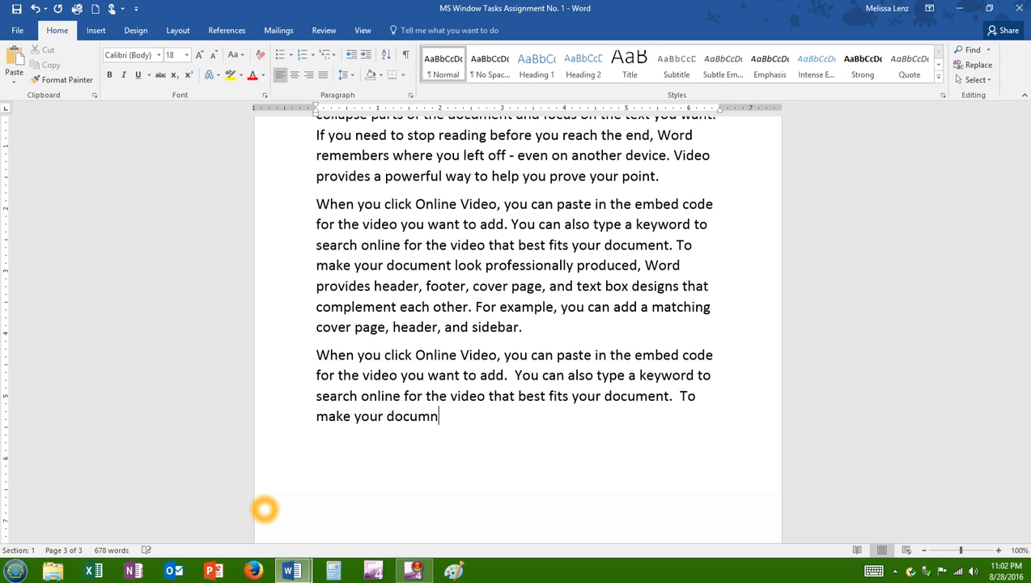
{"action": "key", "text": "BackSpace"}
{"action": "key", "text": "BackSpace"}
{"action": "key", "text": "BackSpace"}
{"action": "key", "text": "BackSpace"}
{"action": "type", "text": "ent look pro"}
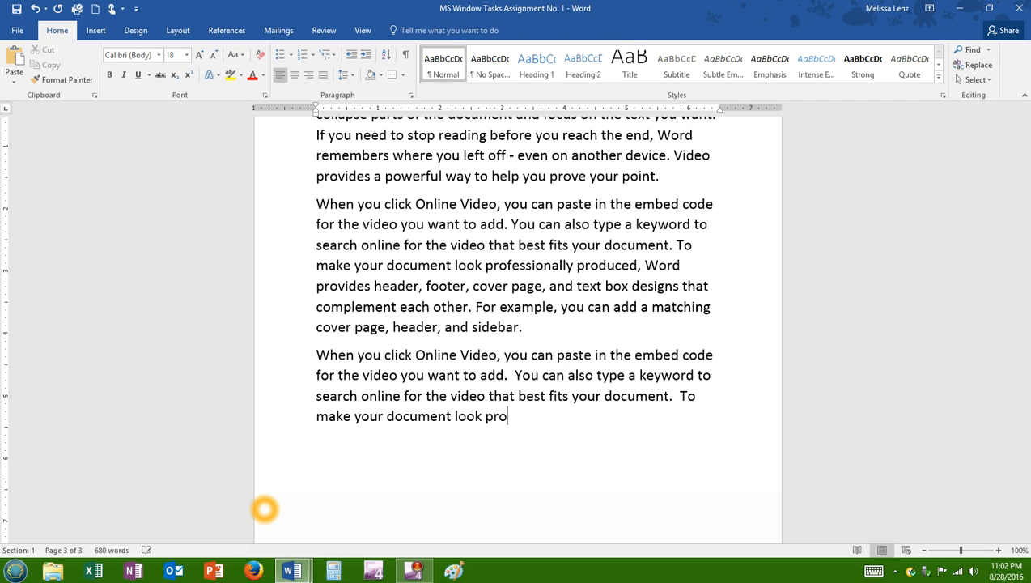
{"action": "type", "text": "fessionally produced"}
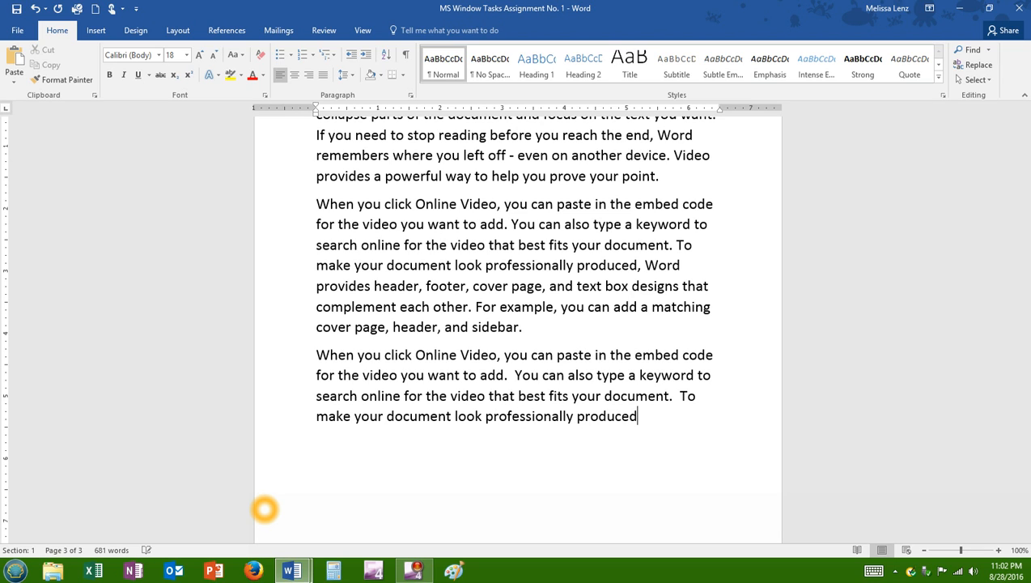
{"action": "type", "text": ", Word "}
{"action": "type", "text": "proi"}
{"action": "type", "text": "vi"}
{"action": "type", "text": "des"}
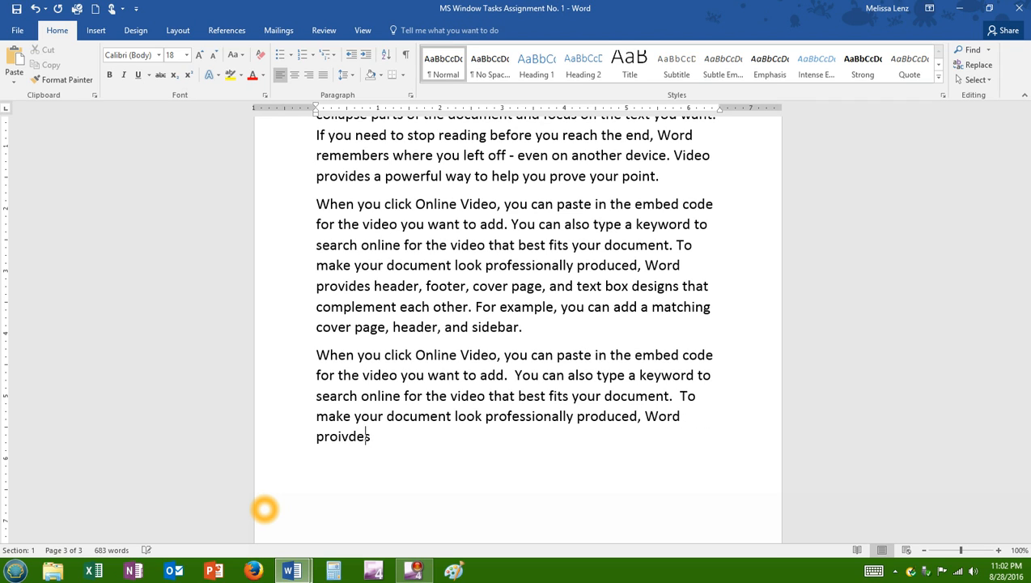
{"action": "key", "text": "BackSpace"}
{"action": "key", "text": "BackSpace"}
{"action": "key", "text": "BackSpace"}
{"action": "key", "text": "BackSpace"}
{"action": "key", "text": "BackSpace"}
{"action": "key", "text": "BackSpace"}
{"action": "key", "text": "BackSpace"}
{"action": "key", "text": "BackSpace"}
{"action": "key", "text": "BackSpace"}
{"action": "type", "text": "produced, Word pr"}
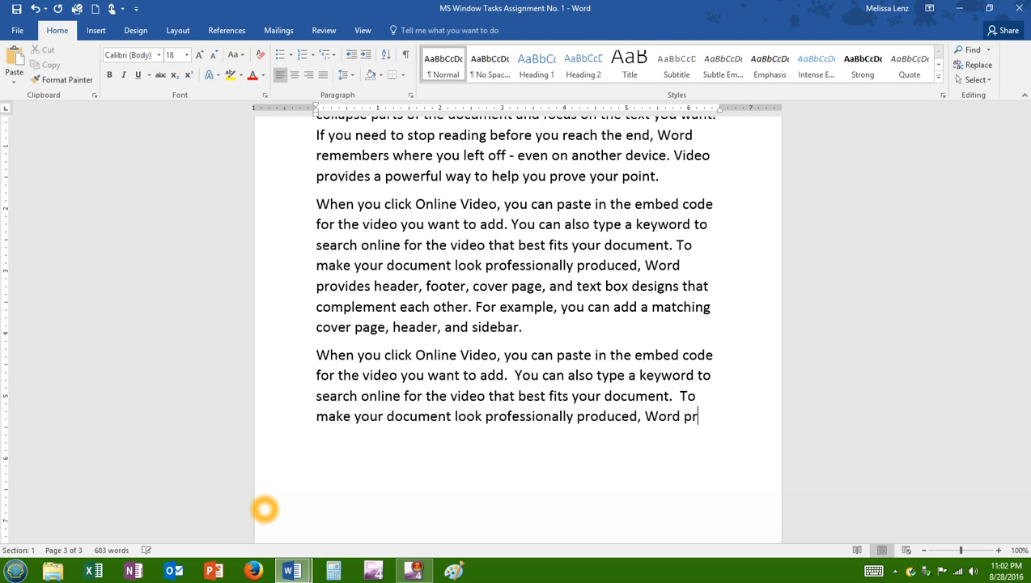
{"action": "type", "text": "oivdes"}
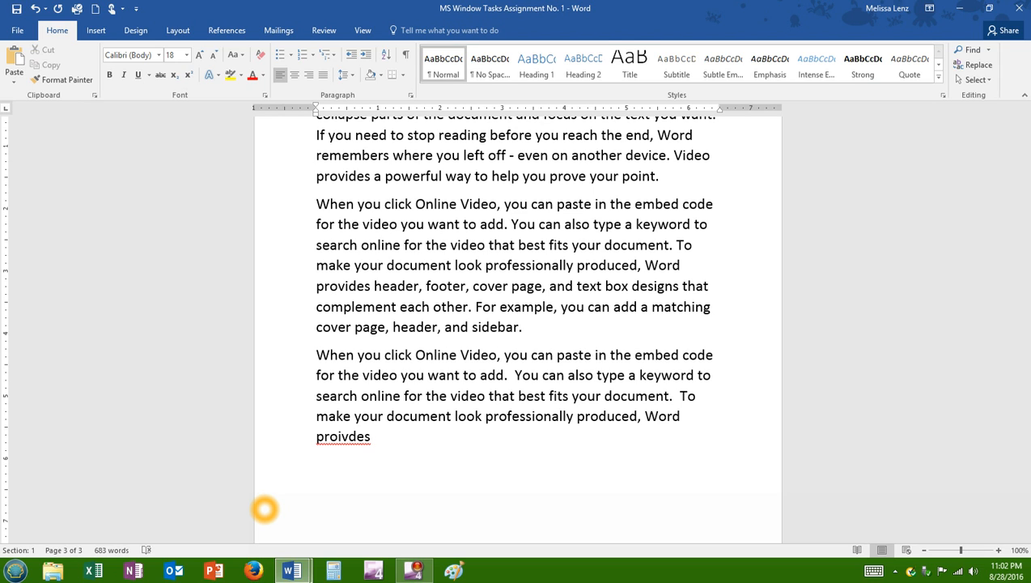
{"action": "key", "text": "BackSpace"}
{"action": "key", "text": "BackSpace"}
{"action": "key", "text": "BackSpace"}
{"action": "key", "text": "BackSpace"}
{"action": "key", "text": "BackSpace"}
{"action": "key", "text": "BackSpace"}
{"action": "key", "text": "BackSpace"}
{"action": "key", "text": "BackSpace"}
{"action": "key", "text": "BackSpace"}
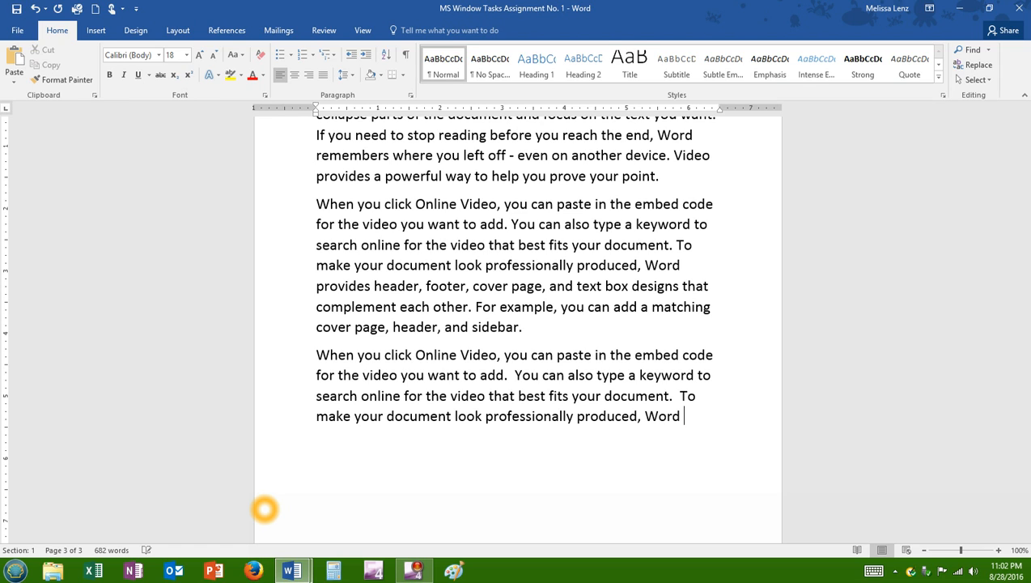
Extend the sentence with "provides header, foot, cover page,"
{"action": "type", "text": "abbout"}
{"action": "key", "text": "ctrl+z"}
{"action": "key", "text": "ctrl+z"}
{"action": "key", "text": "ctrl+z"}
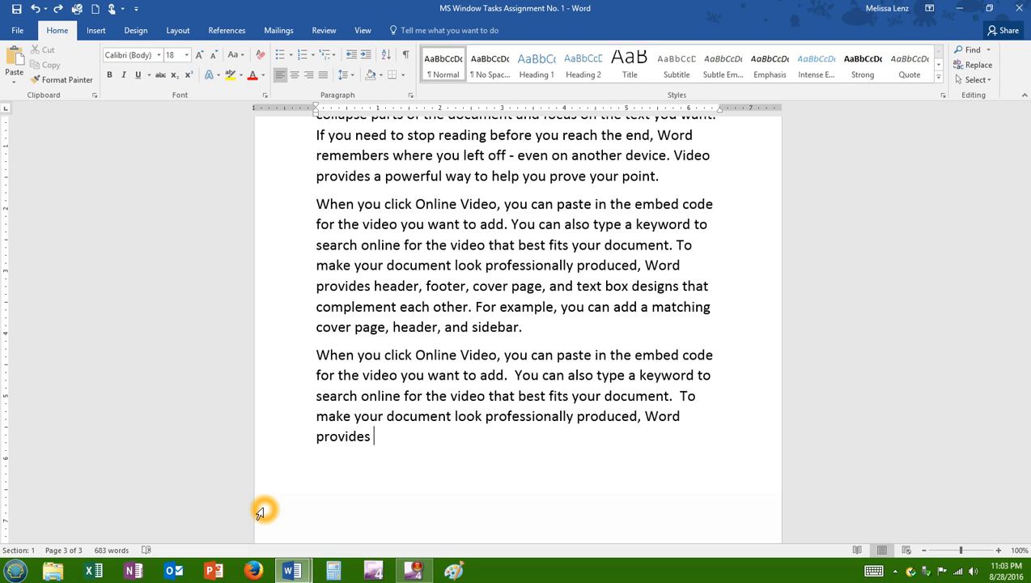
{"action": "type", "text": "header, "}
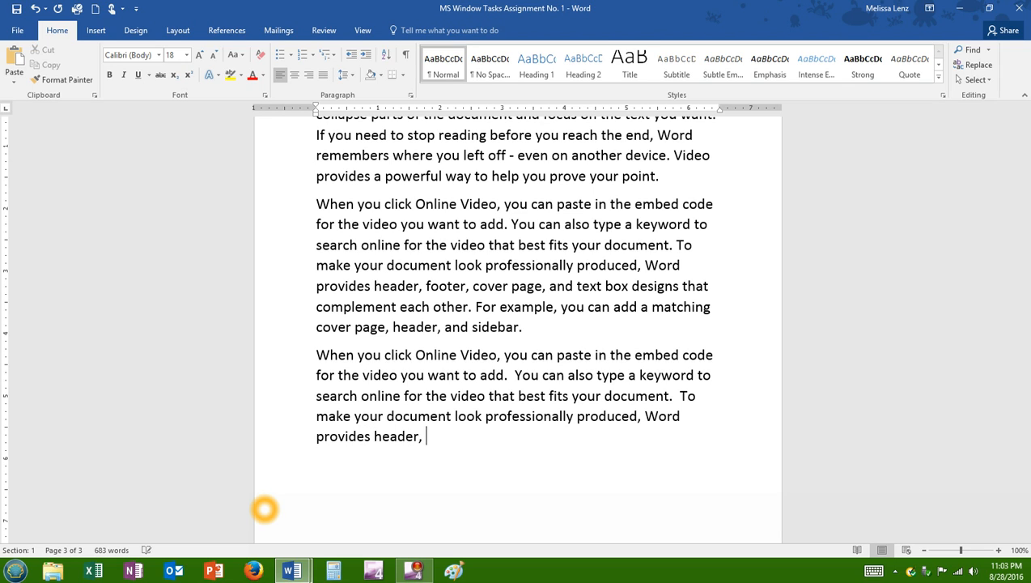
{"action": "type", "text": "foot, voer"}
{"action": "type", "text": "p"}
{"action": "key", "text": "BackSpace"}
{"action": "key", "text": "BackSpace"}
{"action": "key", "text": "BackSpace"}
{"action": "key", "text": "BackSpace"}
{"action": "key", "text": "BackSpace"}
{"action": "type", "text": "cover page,"}
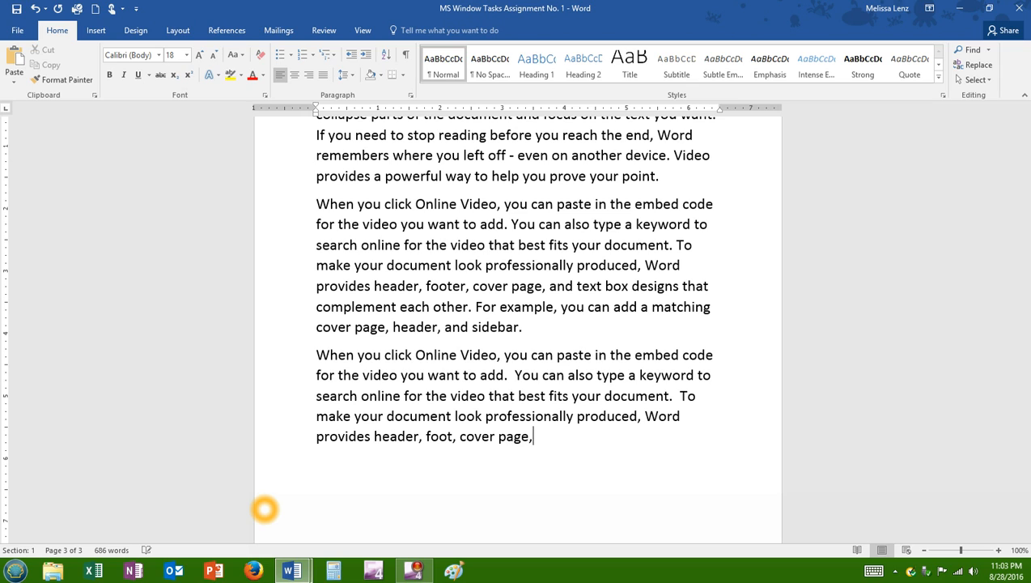
Finish the sentence with "and text box designs that complement each other." and begin another sentence with "For ex"
{"action": "type", "text": " and text box d"}
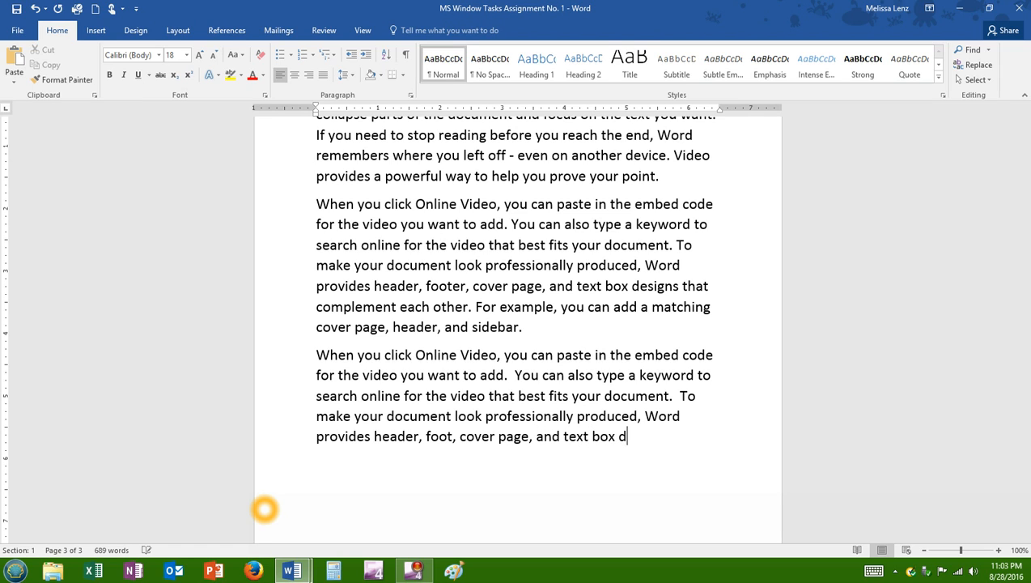
{"action": "type", "text": "esigns that "}
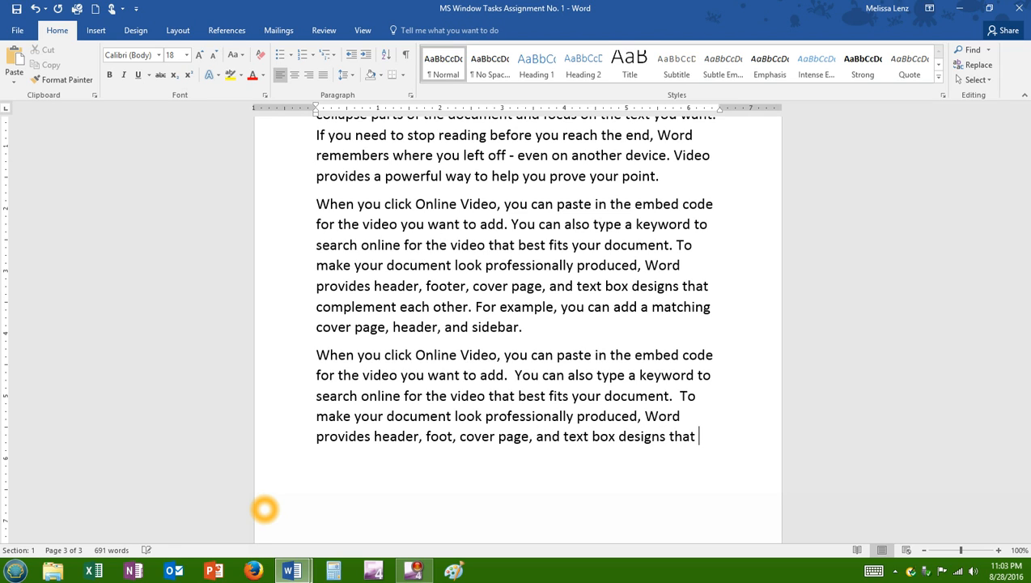
{"action": "type", "text": "complement eacc"}
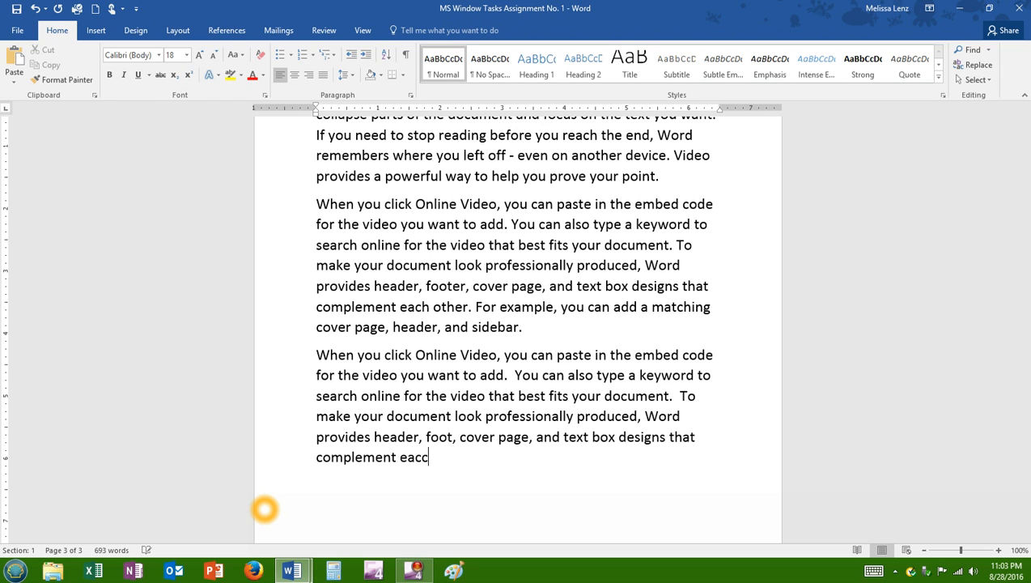
{"action": "key", "text": "BackSpace"}
{"action": "type", "text": "h other.  For ex"}
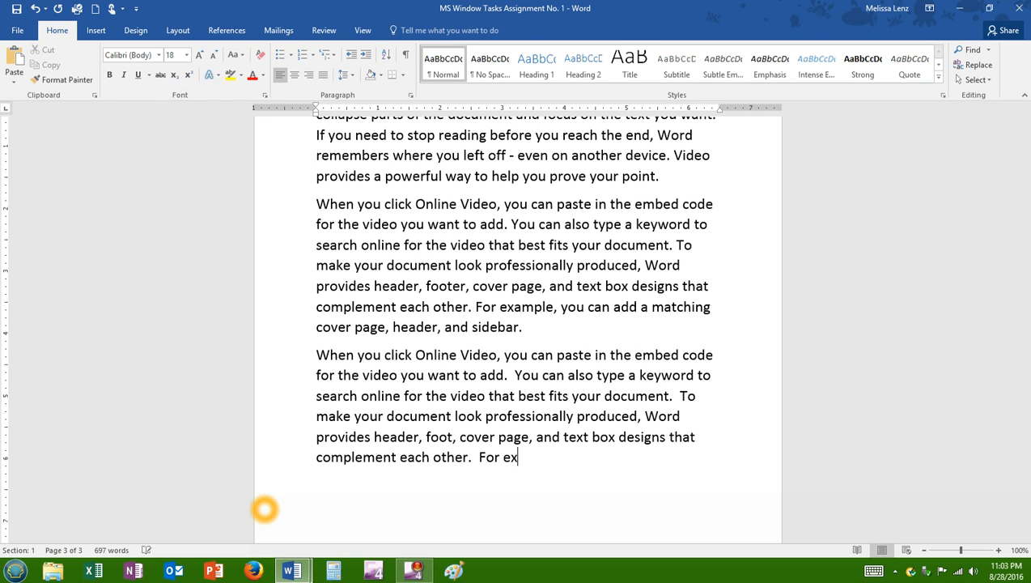
Complete the paragraph's closing sentence as "For example, you can add a matching cover page, header, and sidebar."
{"action": "type", "text": "ample, you can a"}
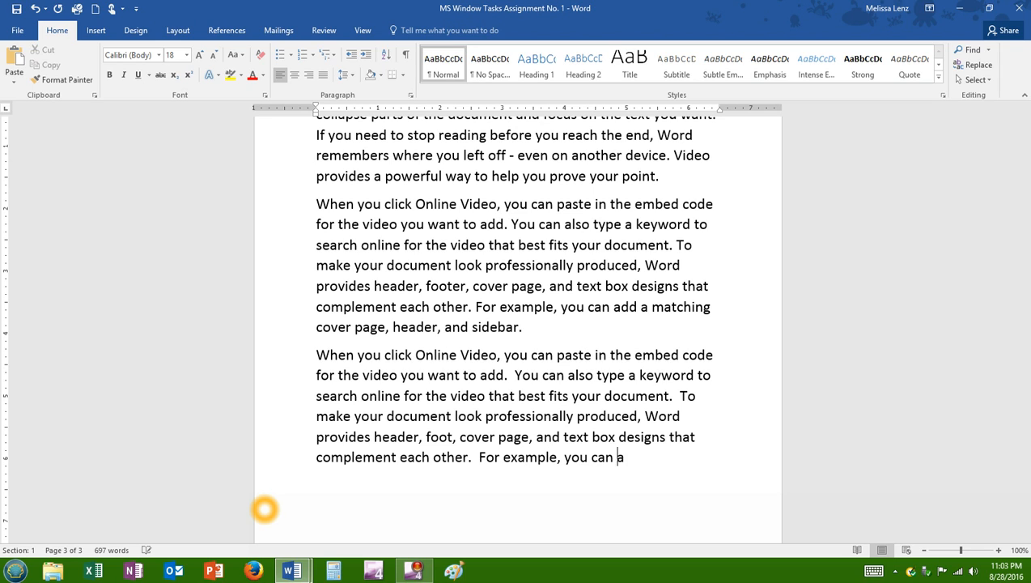
{"action": "type", "text": "dd a matchi"}
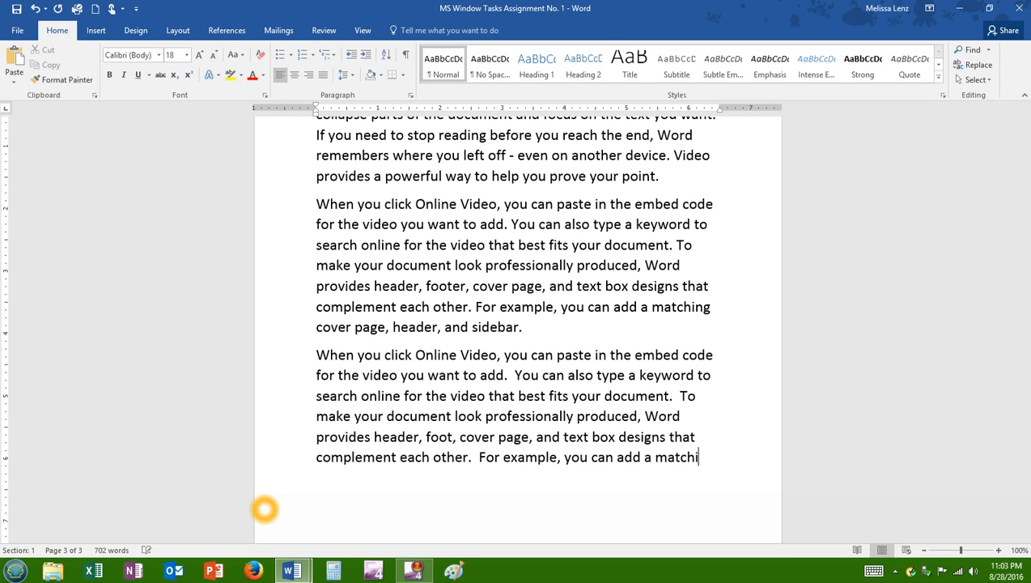
{"action": "type", "text": "ng cover page, hea"}
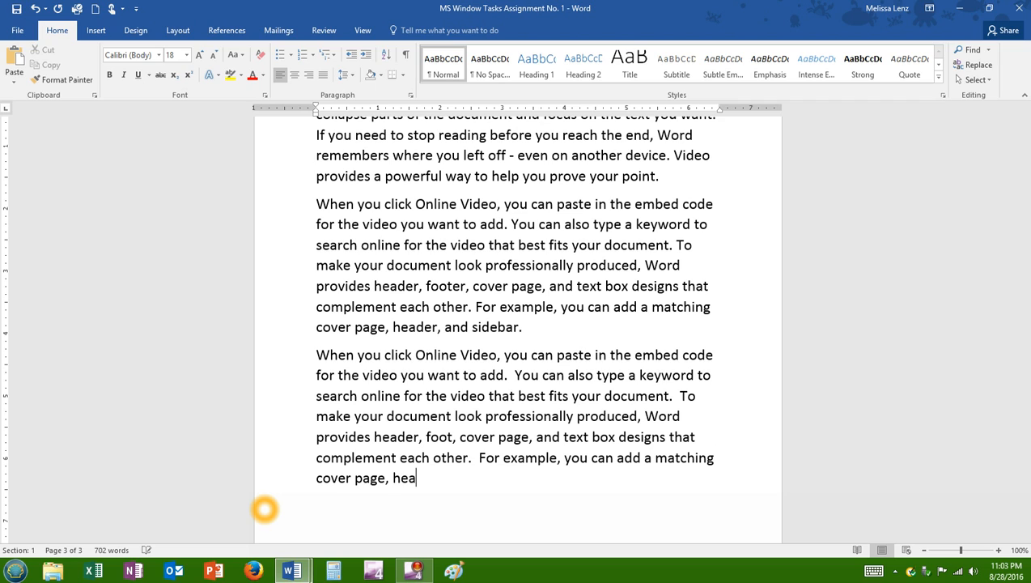
{"action": "type", "text": "der, and sidebar."}
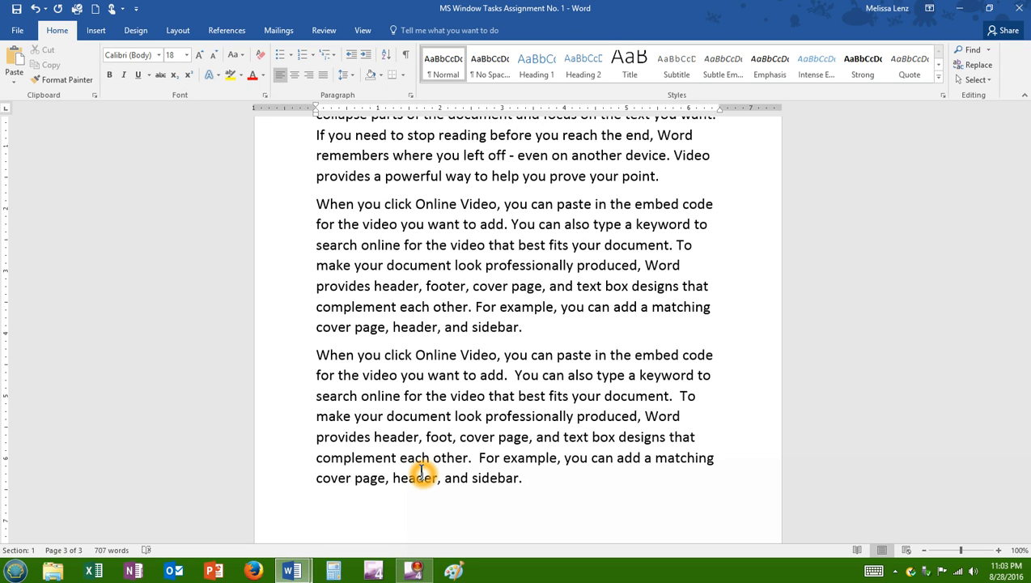
Add a new paragraph containing the word "The" at the end of the document
{"action": "key", "text": "Return"}
{"action": "type", "text": "h"}
{"action": "type", "text": "te"}
Examine the words "tabel" and "pitures" flagged as misspelled on page 2
{"action": "scroll", "coordinate": [422, 474], "scroll_direction": "up", "scroll_amount": 9}
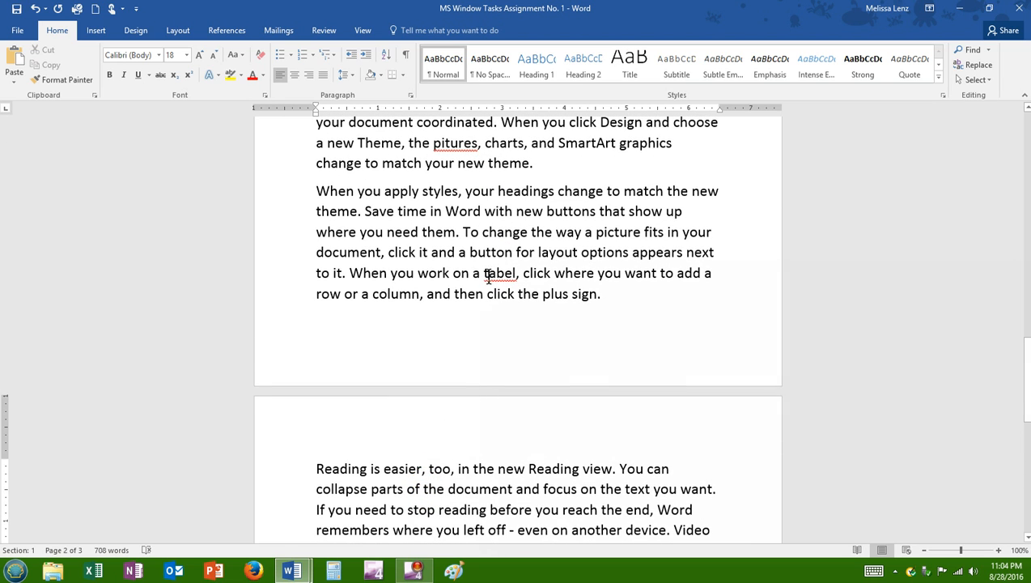
{"action": "left_click", "coordinate": [487, 277]}
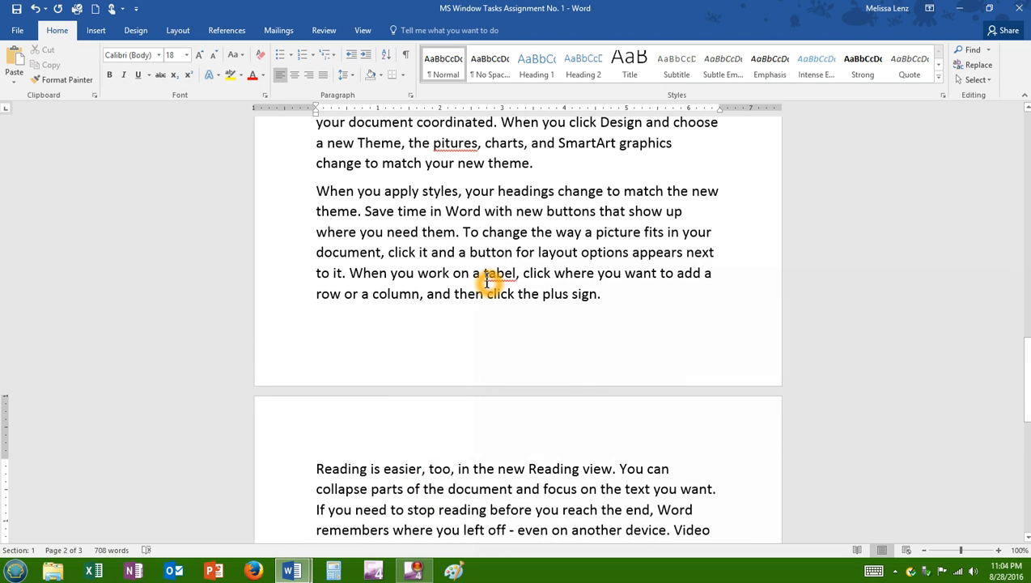
{"action": "left_click", "coordinate": [562, 301]}
{"action": "left_click", "coordinate": [450, 199]}
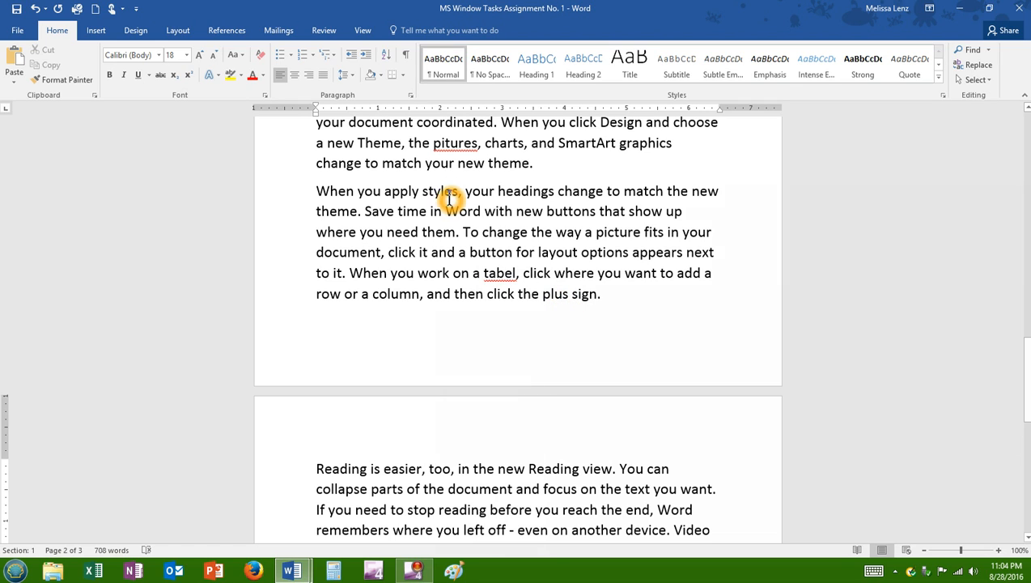
{"action": "left_click", "coordinate": [467, 150]}
{"action": "left_click", "coordinate": [481, 152]}
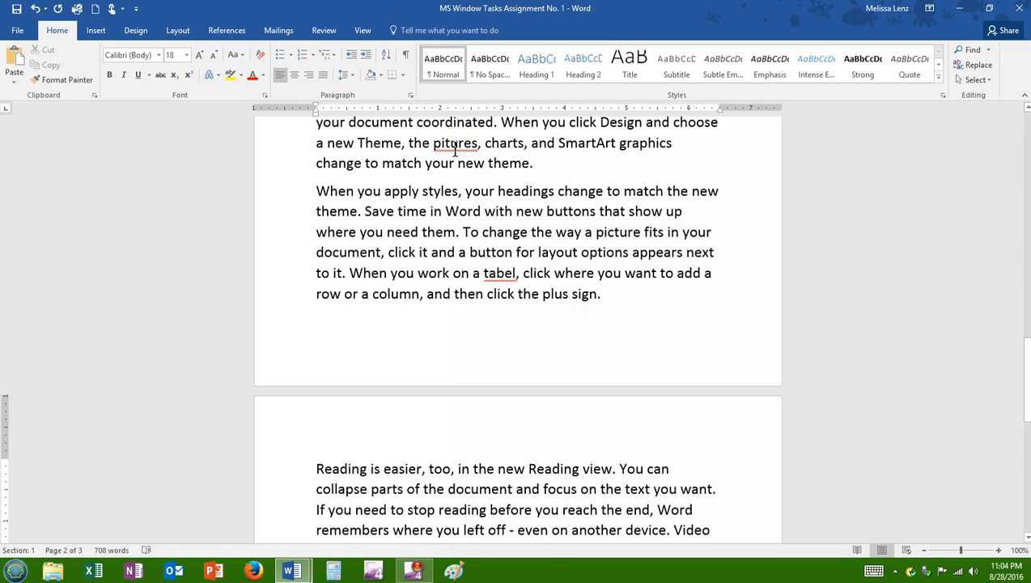
{"action": "left_click", "coordinate": [438, 132]}
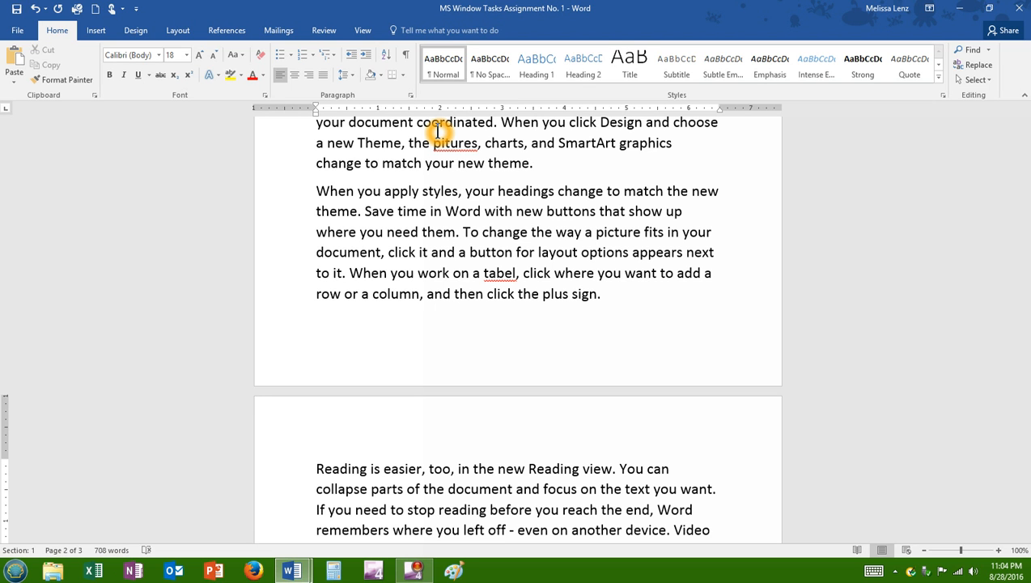
Add another paragraph containing the word "Wishkah" below "The" at the document's end
{"action": "scroll", "coordinate": [454, 203], "scroll_direction": "down", "scroll_amount": 10}
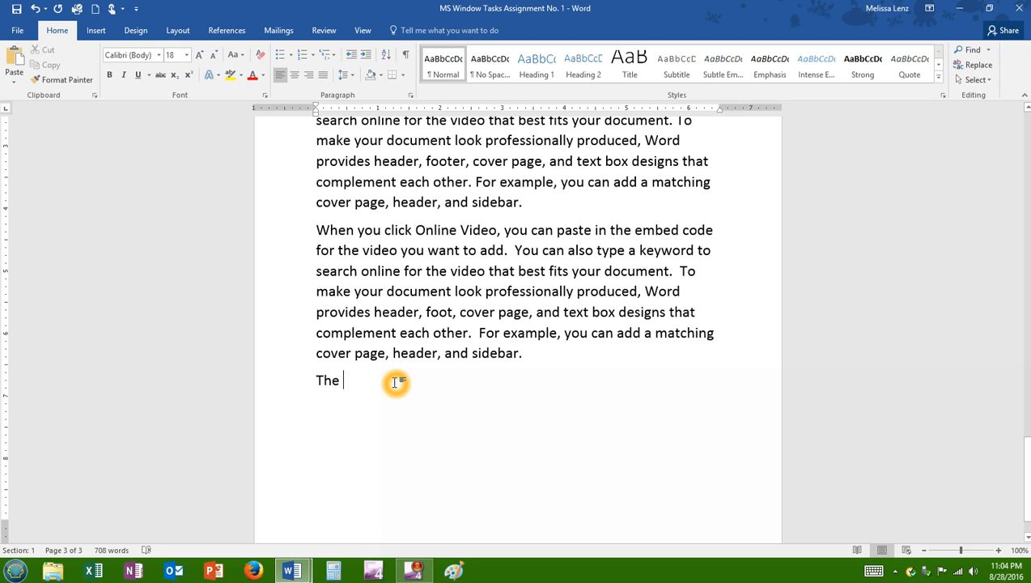
{"action": "key", "text": "Return"}
{"action": "type", "text": "wish"}
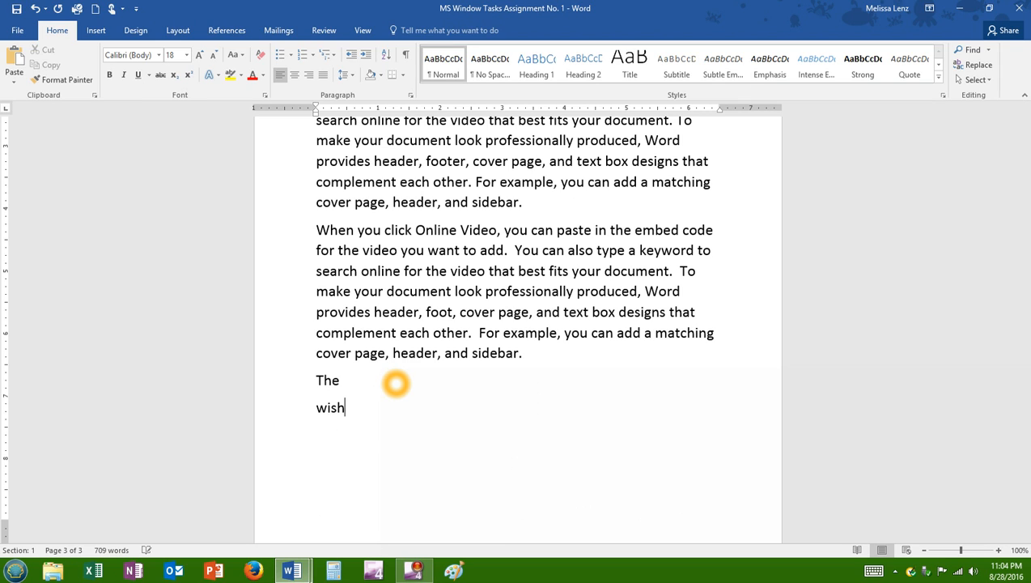
{"action": "type", "text": "kah"}
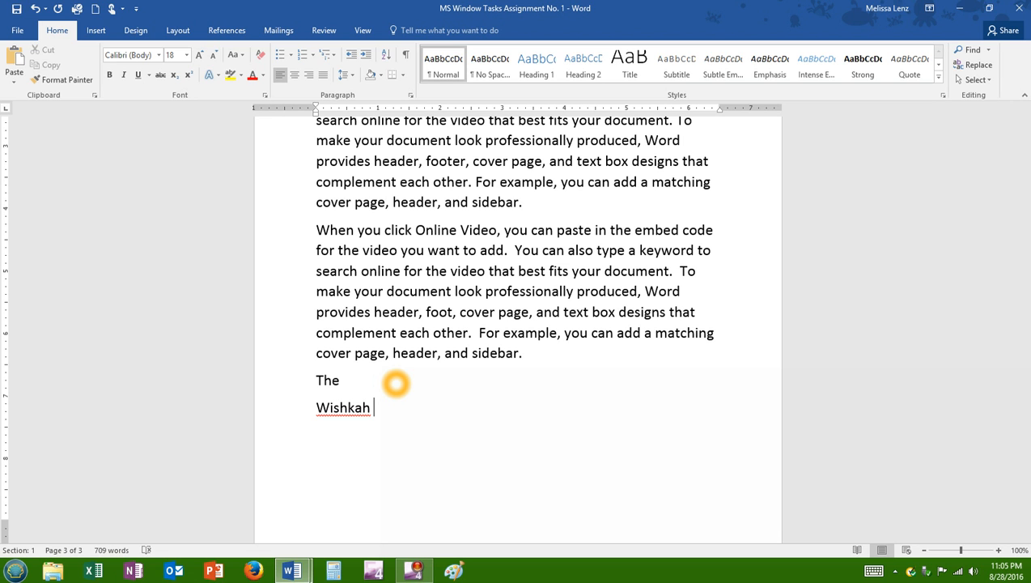
Look back through the flagged words up to page 1 and examine "ad" in the paragraph starting "For example"
{"action": "scroll", "coordinate": [396, 384], "scroll_direction": "up", "scroll_amount": 3}
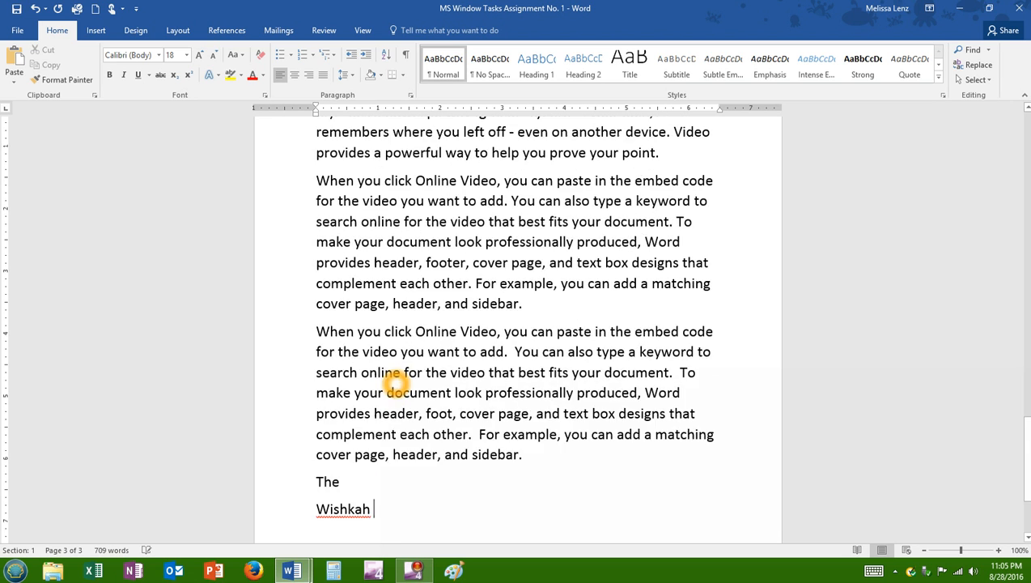
{"action": "scroll", "coordinate": [396, 384], "scroll_direction": "up", "scroll_amount": 15}
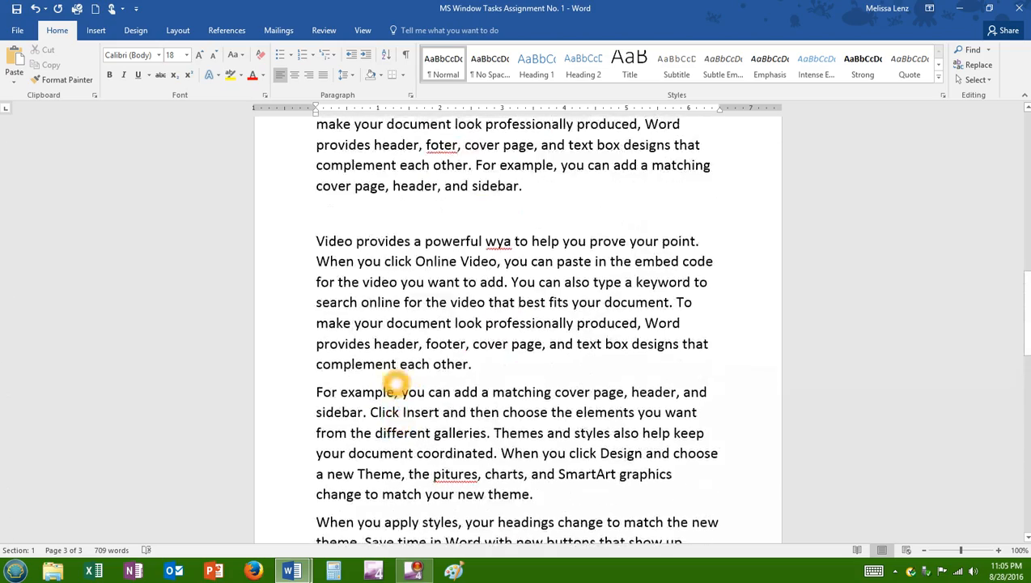
{"action": "scroll", "coordinate": [396, 384], "scroll_direction": "up", "scroll_amount": 15}
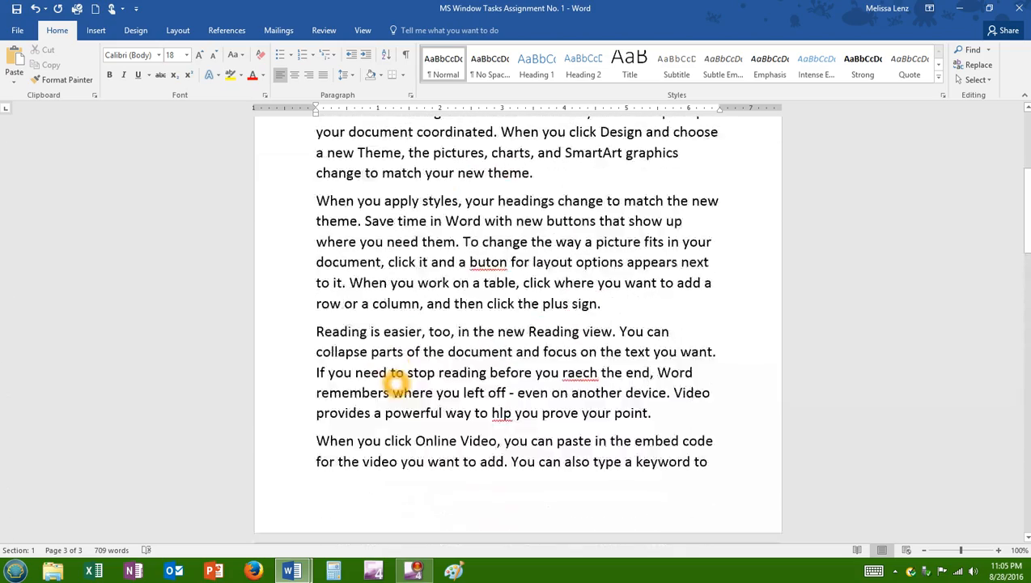
{"action": "scroll", "coordinate": [396, 384], "scroll_direction": "up", "scroll_amount": 7}
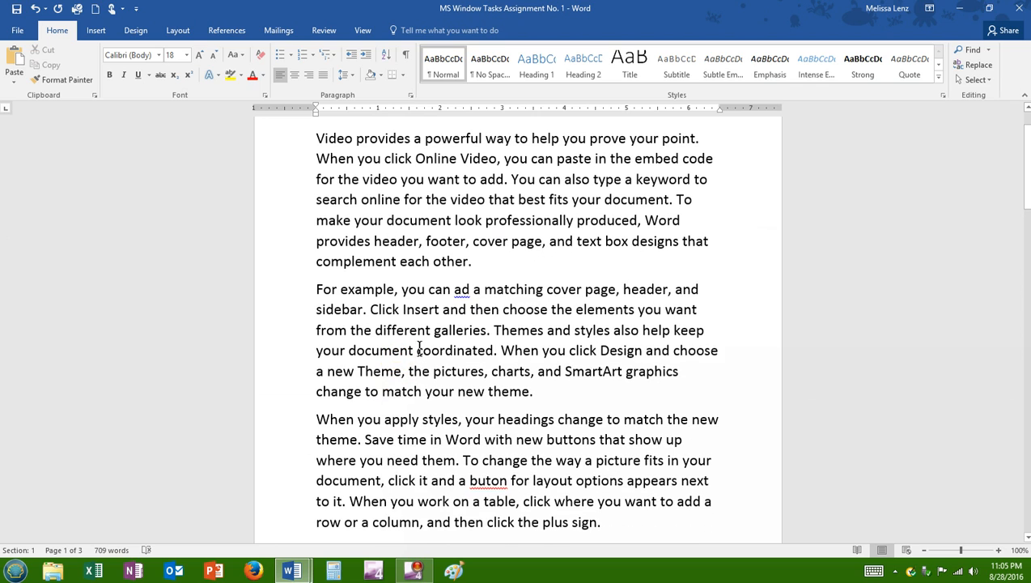
{"action": "left_click", "coordinate": [456, 296]}
{"action": "left_click", "coordinate": [323, 296]}
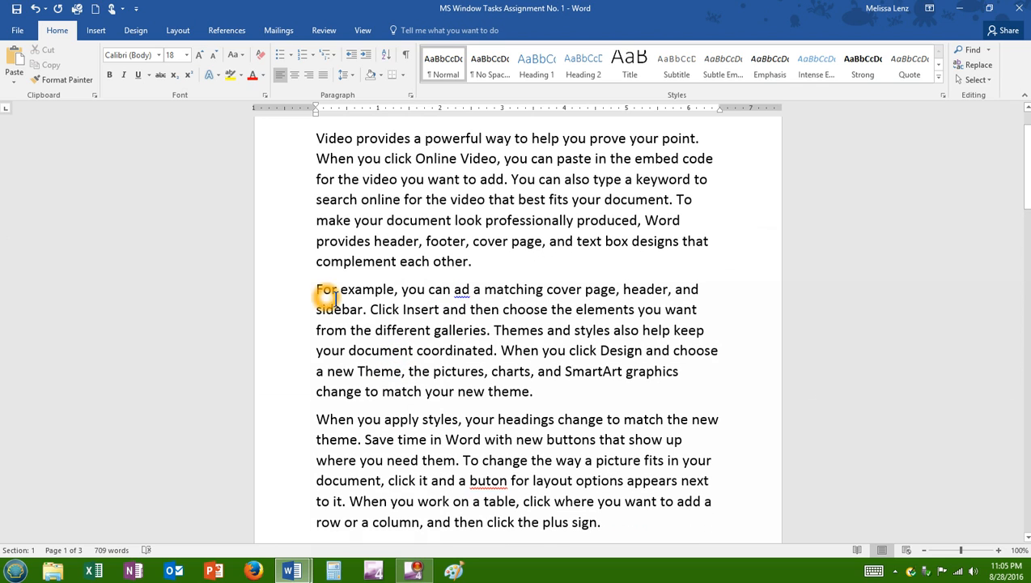
{"action": "left_click", "coordinate": [364, 296]}
{"action": "left_click", "coordinate": [411, 291]}
{"action": "left_click", "coordinate": [460, 292]}
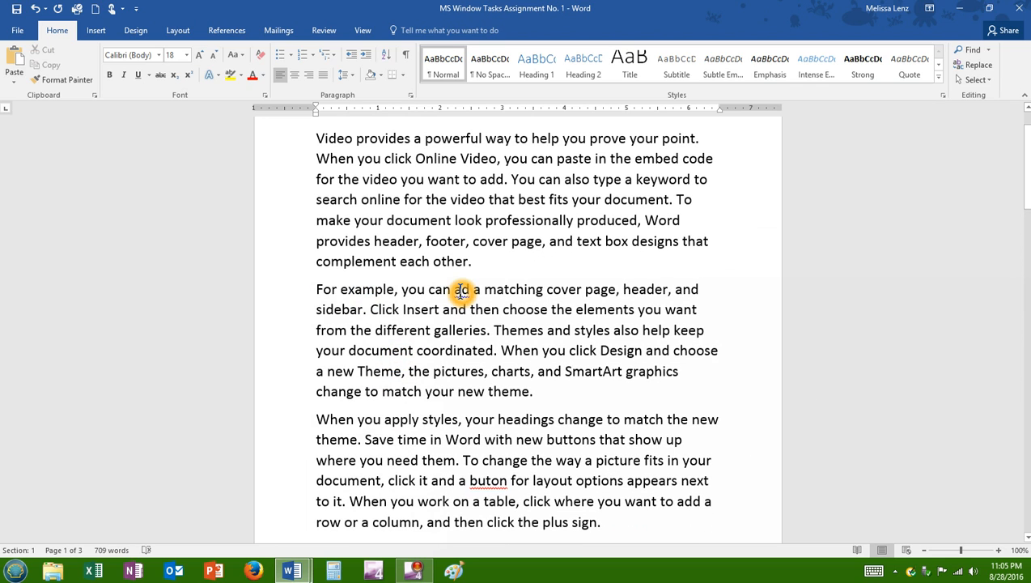
{"action": "left_click", "coordinate": [589, 299]}
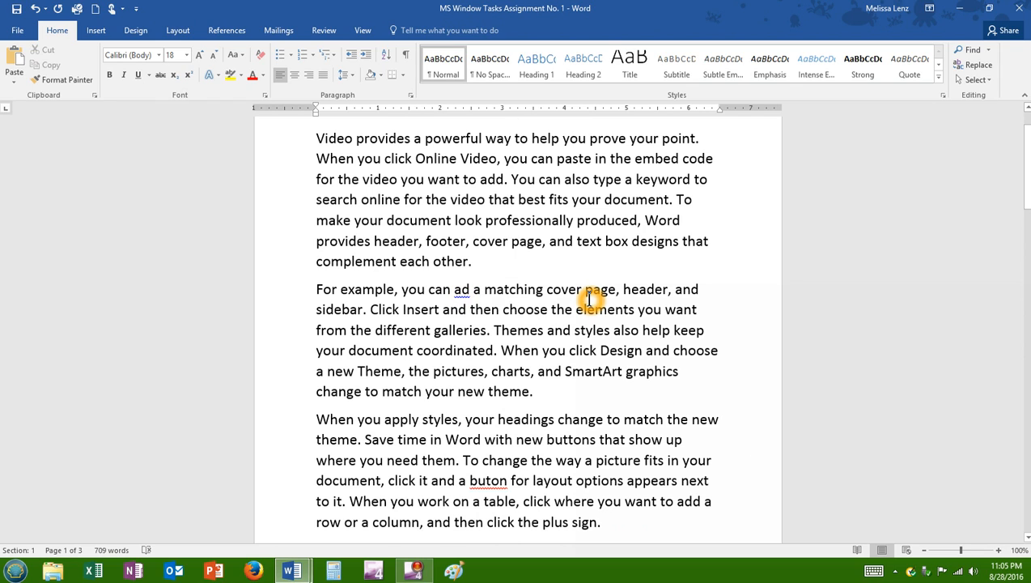
{"action": "left_click", "coordinate": [462, 297]}
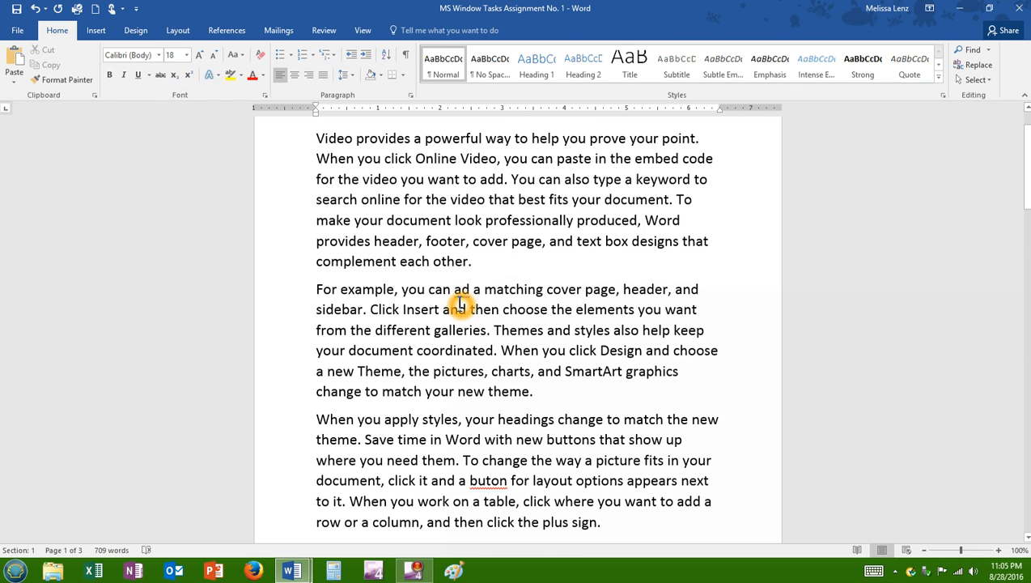
Examine the flagged words from "ad" on page 1 through "foter", "wya" and "pitures" on page 2
{"action": "left_click", "coordinate": [490, 306]}
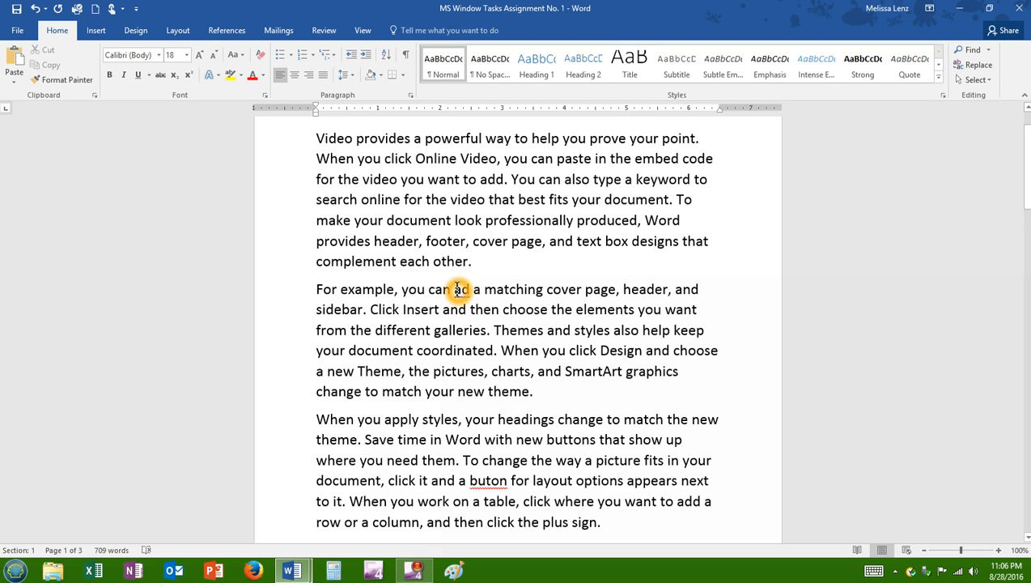
{"action": "scroll", "coordinate": [459, 289], "scroll_direction": "down", "scroll_amount": 2}
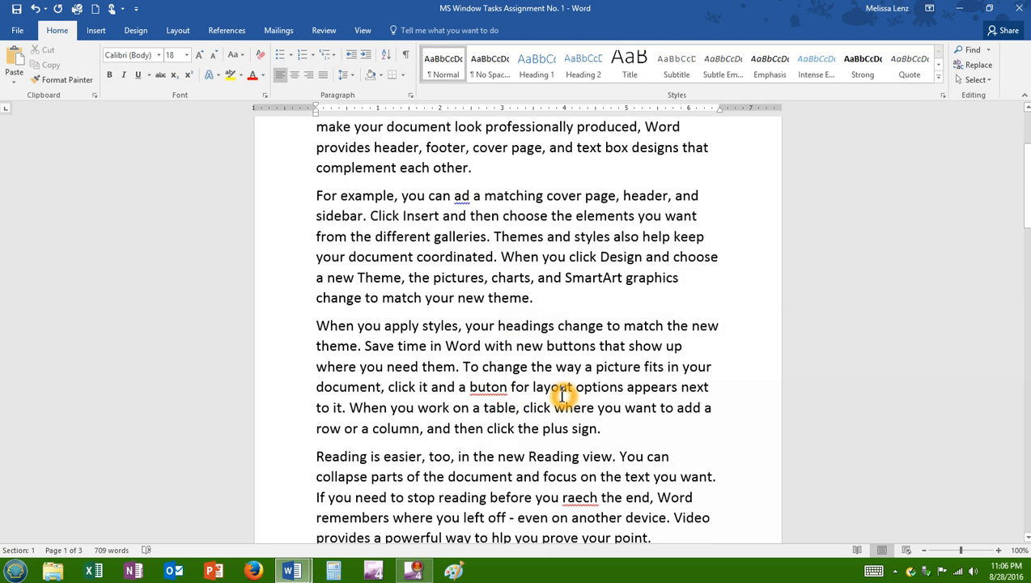
{"action": "scroll", "coordinate": [563, 394], "scroll_direction": "down", "scroll_amount": 10}
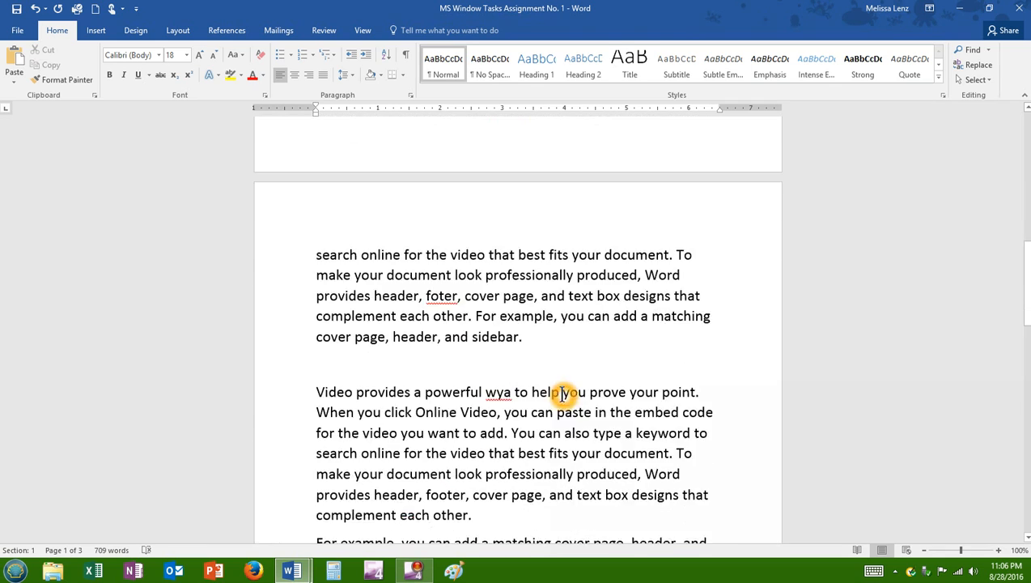
{"action": "scroll", "coordinate": [563, 394], "scroll_direction": "down", "scroll_amount": 2}
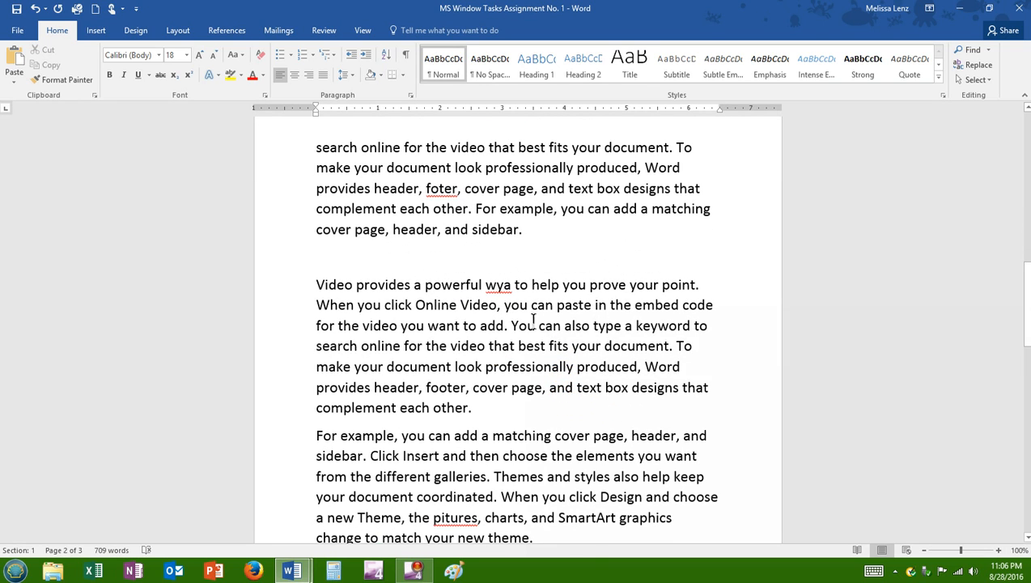
{"action": "scroll", "coordinate": [518, 306], "scroll_direction": "down", "scroll_amount": 1}
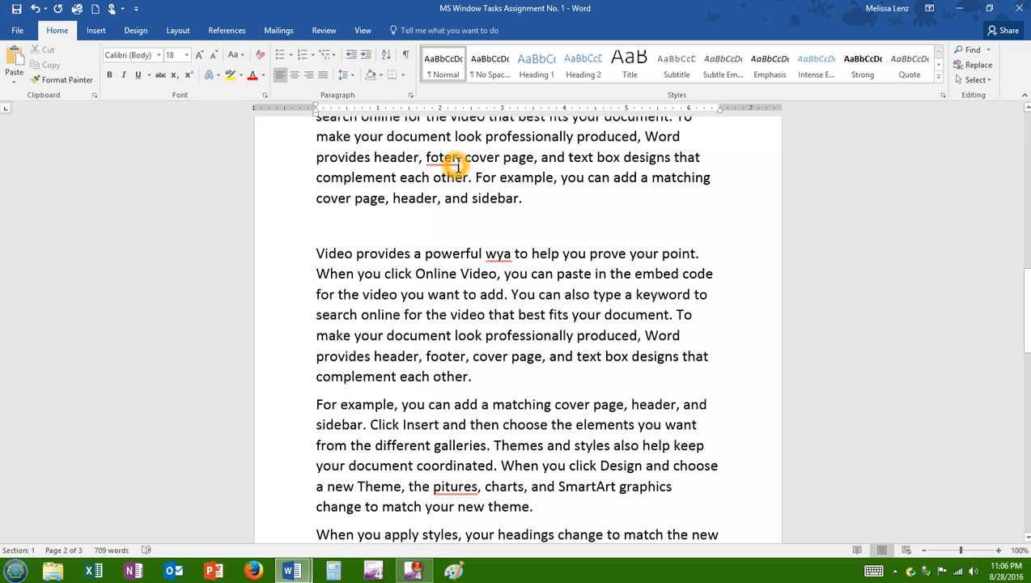
{"action": "scroll", "coordinate": [531, 324], "scroll_direction": "down", "scroll_amount": 1}
{"action": "scroll", "coordinate": [532, 325], "scroll_direction": "down", "scroll_amount": 1}
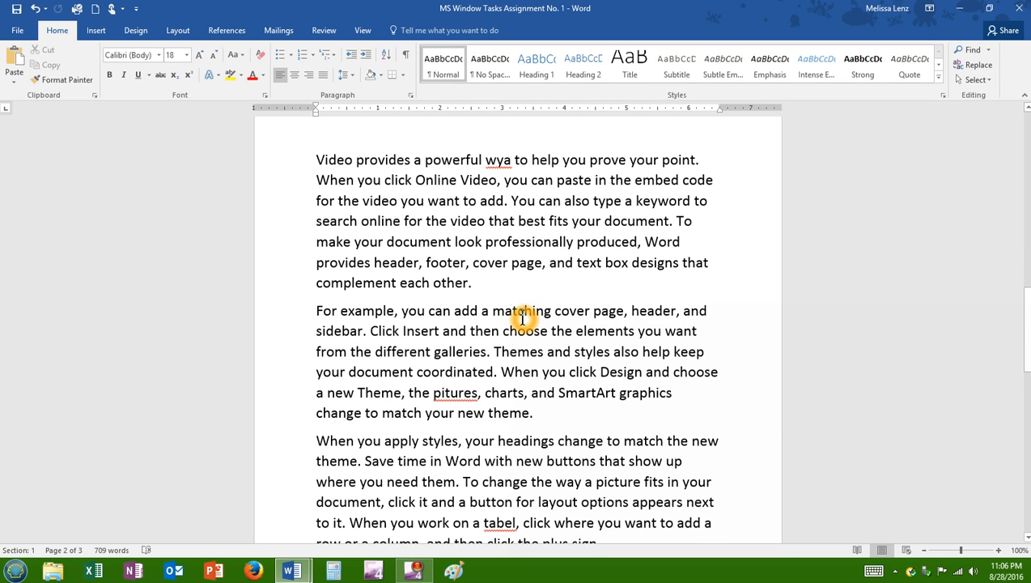
{"action": "scroll", "coordinate": [522, 318], "scroll_direction": "up", "scroll_amount": 3}
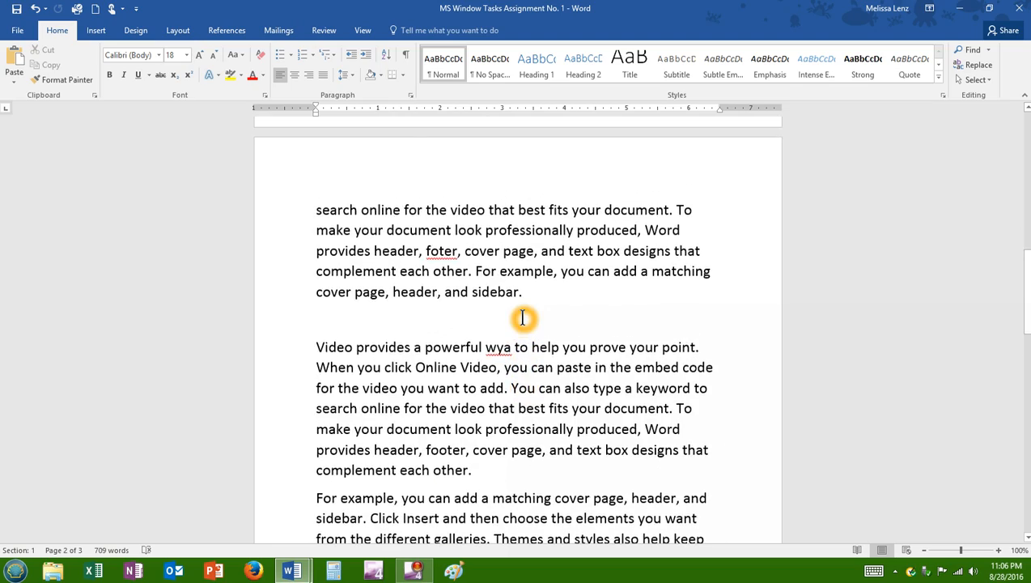
Add a paragraph below "Wishkah" at the document's end and insert the date "August 28, 2016" using the AutoComplete suggestions
{"action": "scroll", "coordinate": [522, 318], "scroll_direction": "down", "scroll_amount": 8}
{"action": "scroll", "coordinate": [522, 320], "scroll_direction": "down", "scroll_amount": 8}
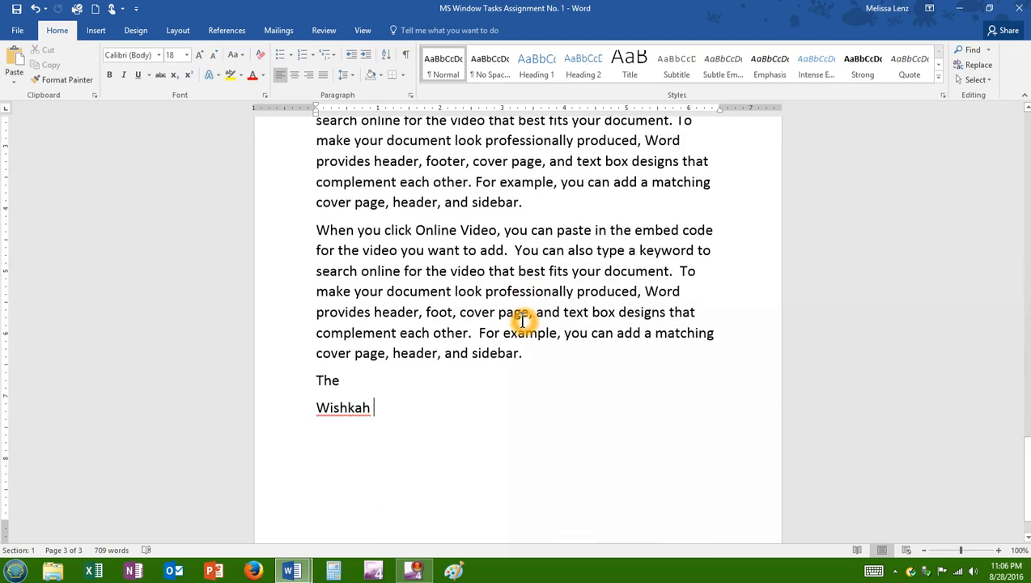
{"action": "key", "text": "Return"}
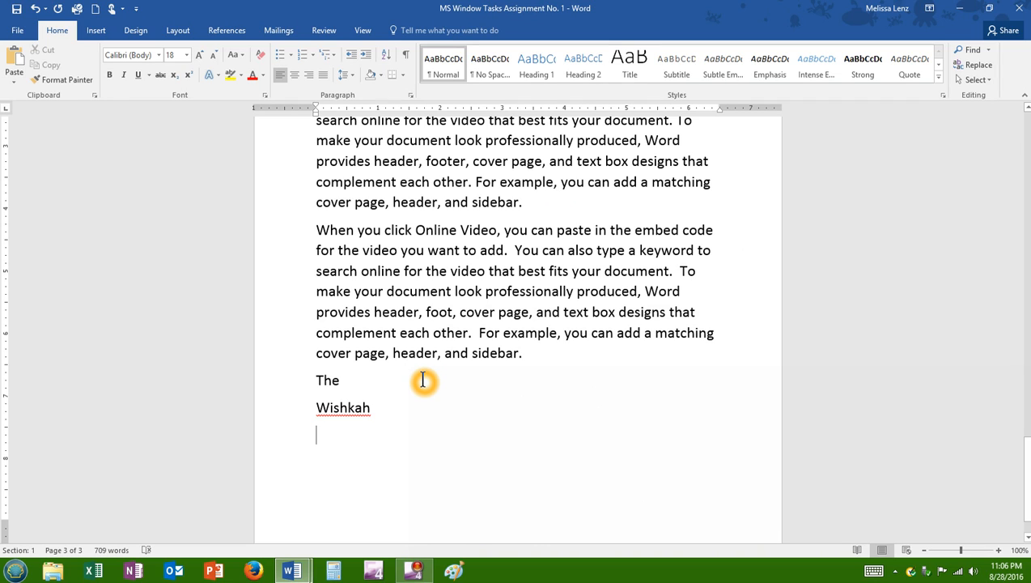
{"action": "type", "text": "Aug"}
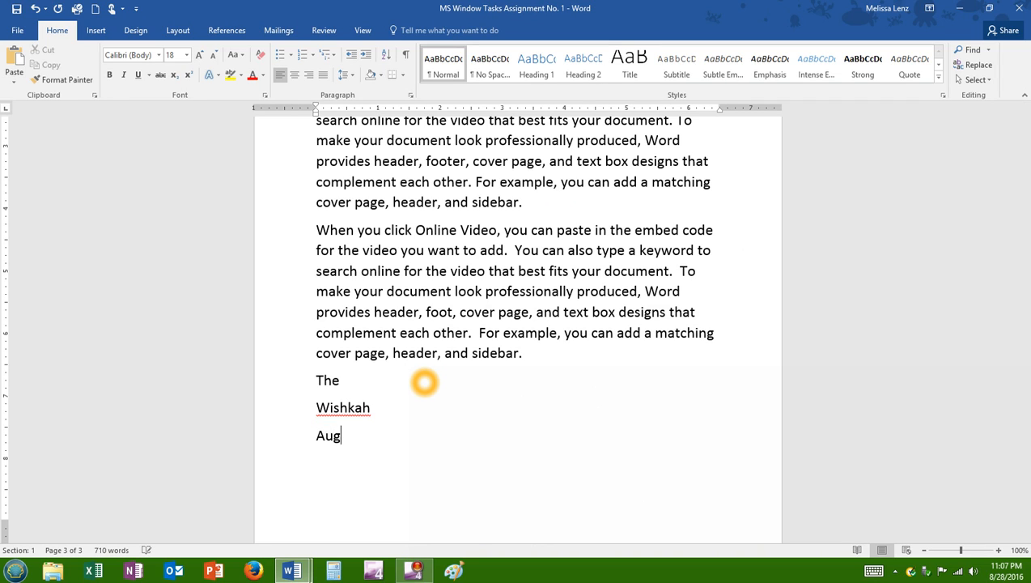
{"action": "type", "text": "u"}
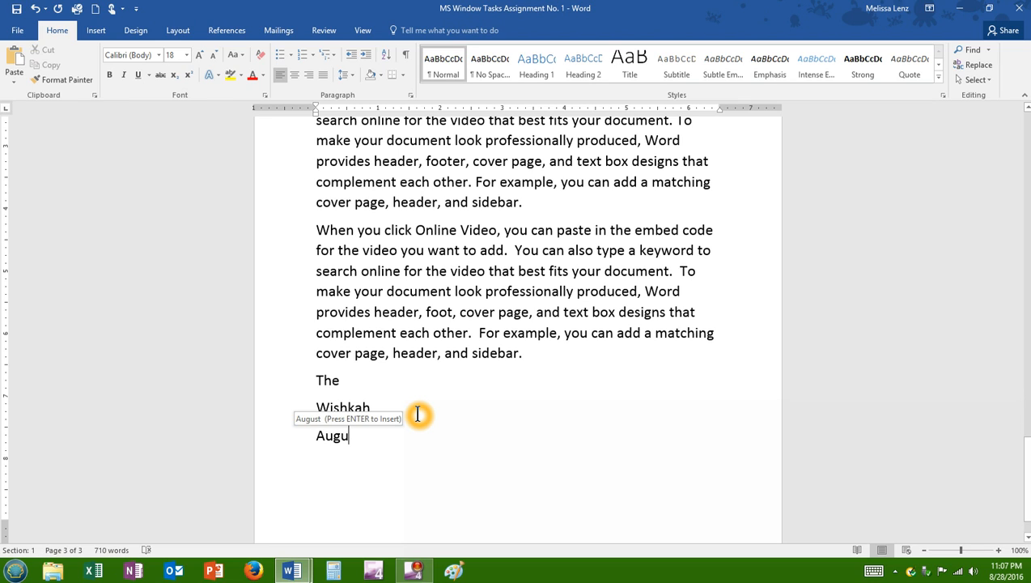
{"action": "key", "text": "Return"}
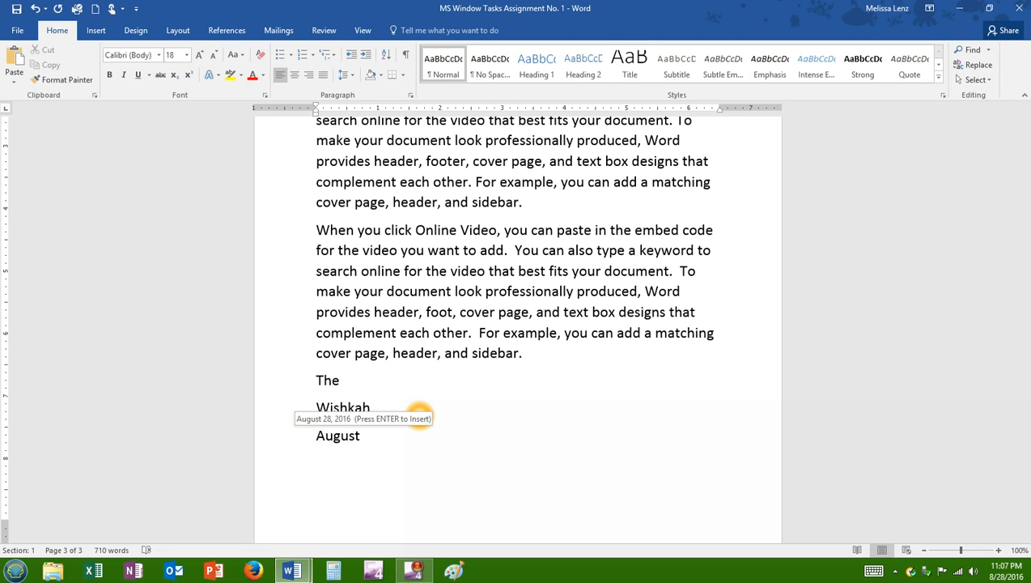
{"action": "key", "text": "Return"}
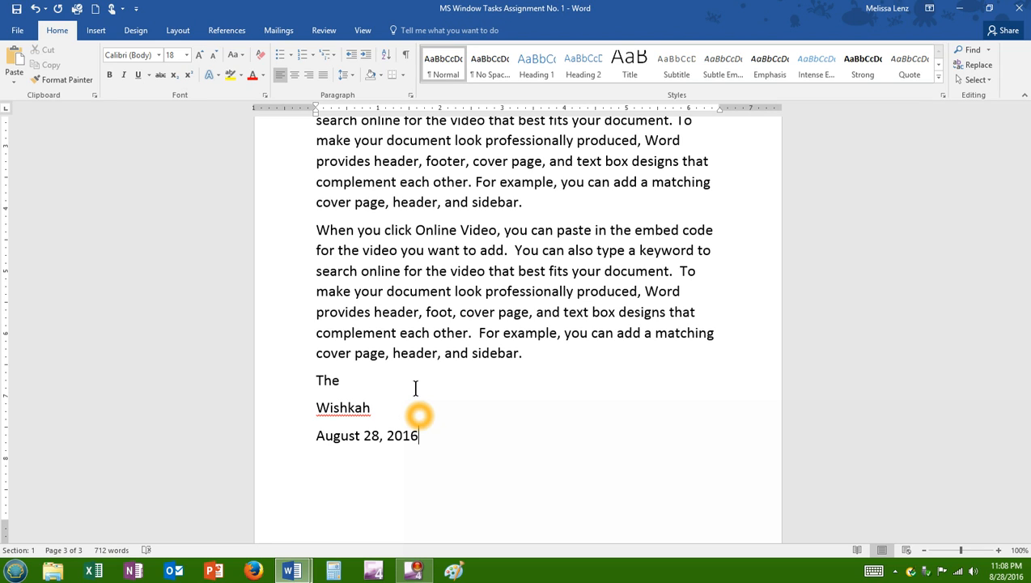
Return to the document's first paragraph and preview the available line spacing values on it without applying one
{"action": "scroll", "coordinate": [419, 387], "scroll_direction": "up", "scroll_amount": 6}
{"action": "scroll", "coordinate": [420, 386], "scroll_direction": "up", "scroll_amount": 18}
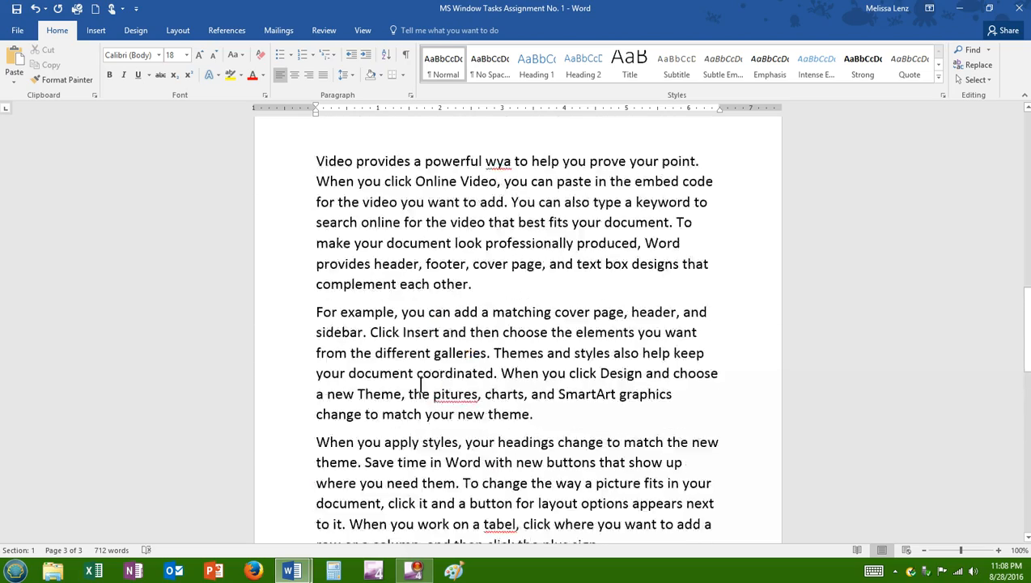
{"action": "scroll", "coordinate": [421, 386], "scroll_direction": "up", "scroll_amount": 1}
{"action": "left_click", "coordinate": [422, 387]}
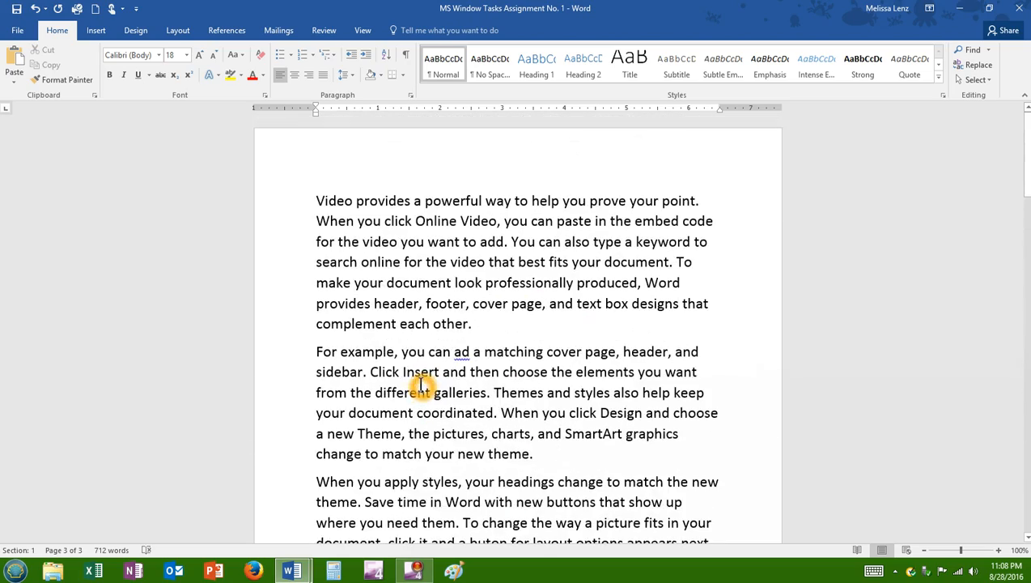
{"action": "left_click", "coordinate": [319, 196]}
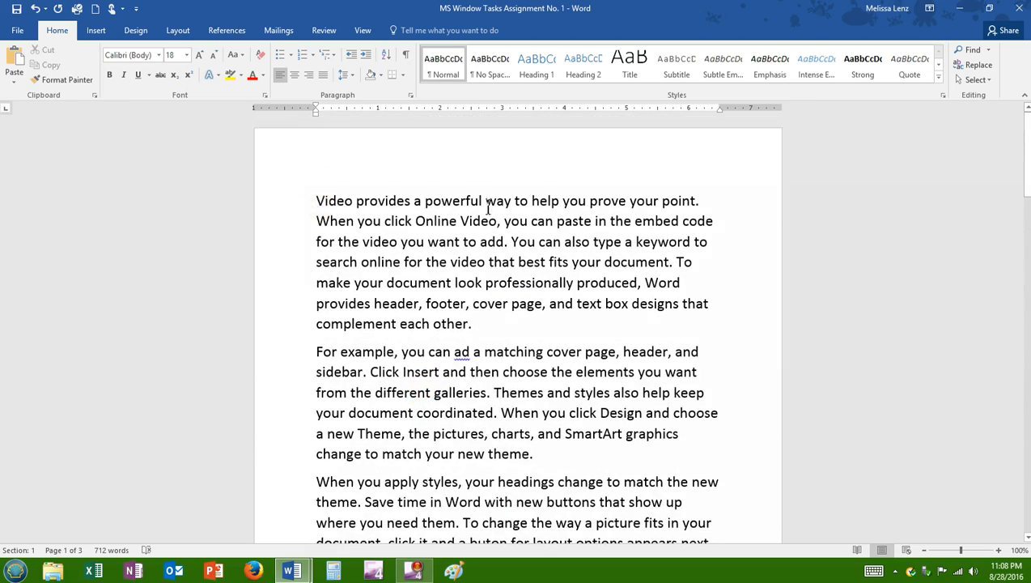
{"action": "left_click", "coordinate": [701, 202]}
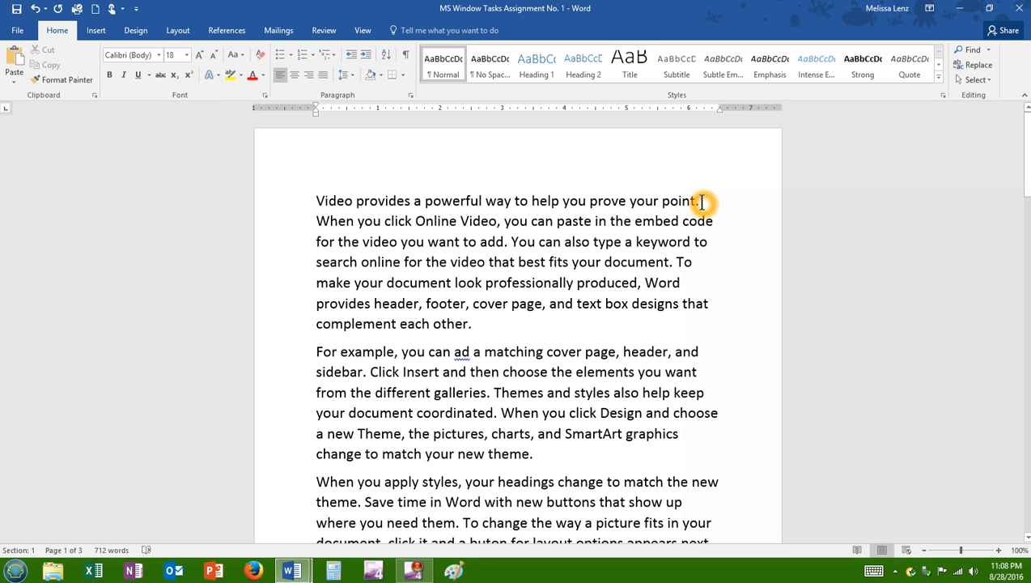
{"action": "left_click", "coordinate": [576, 202]}
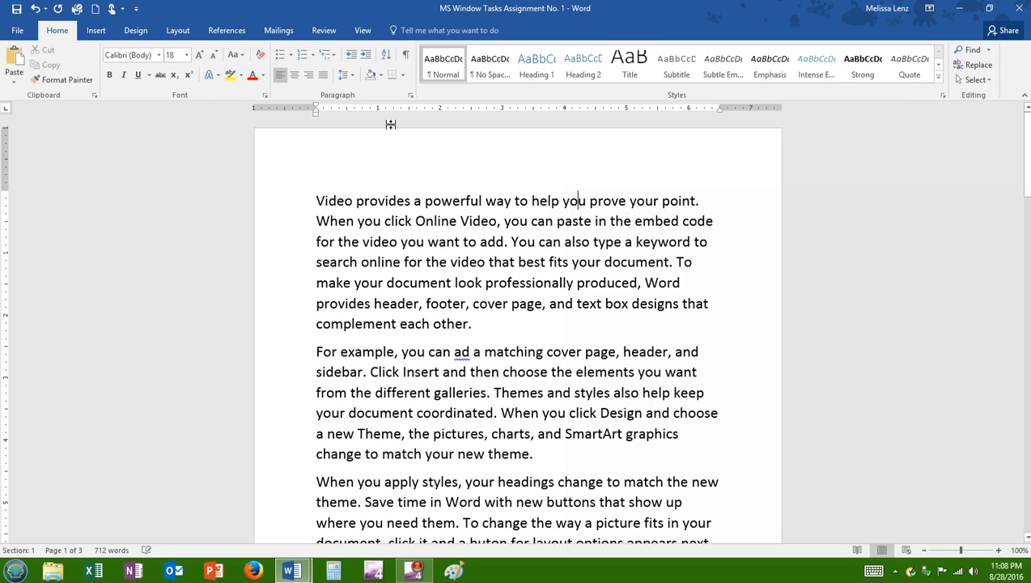
{"action": "left_click", "coordinate": [353, 76]}
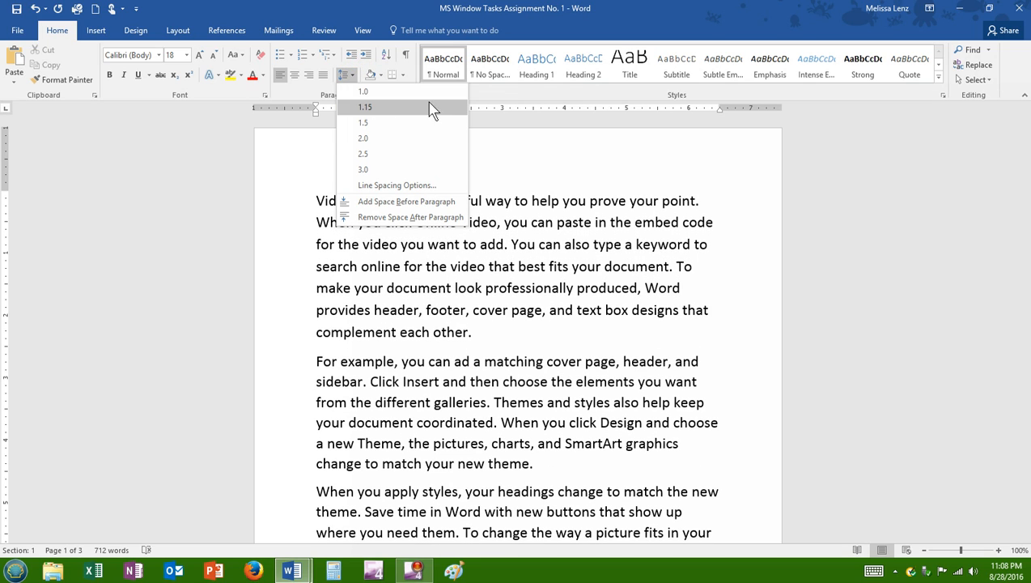
{"action": "left_click", "coordinate": [570, 236]}
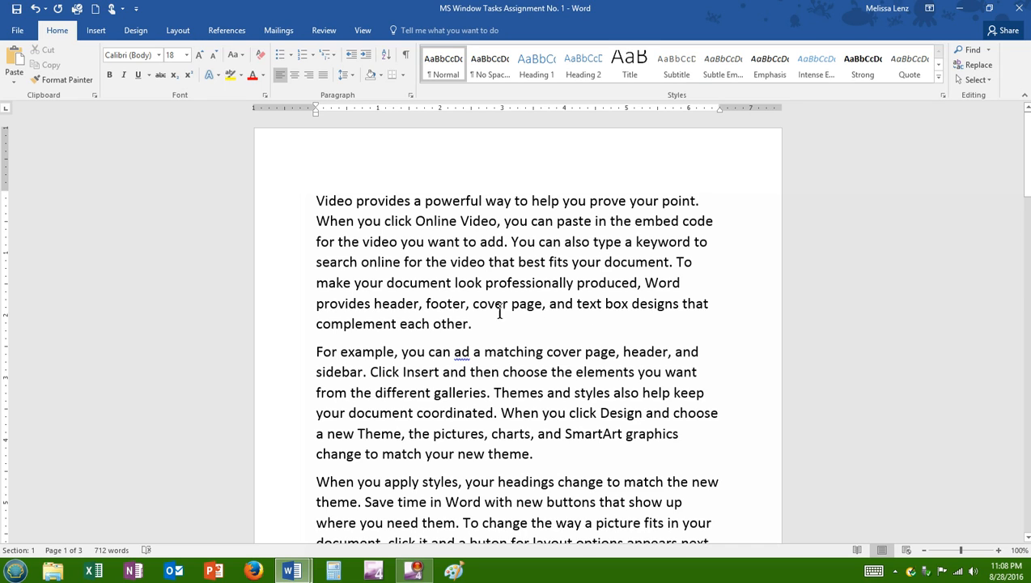
Select the entire first paragraph on page 1, from "Video provides" to "each other", and clear the selection
{"action": "left_click", "coordinate": [410, 316]}
{"action": "left_click_drag", "start_coordinate": [316, 202], "coordinate": [476, 324]}
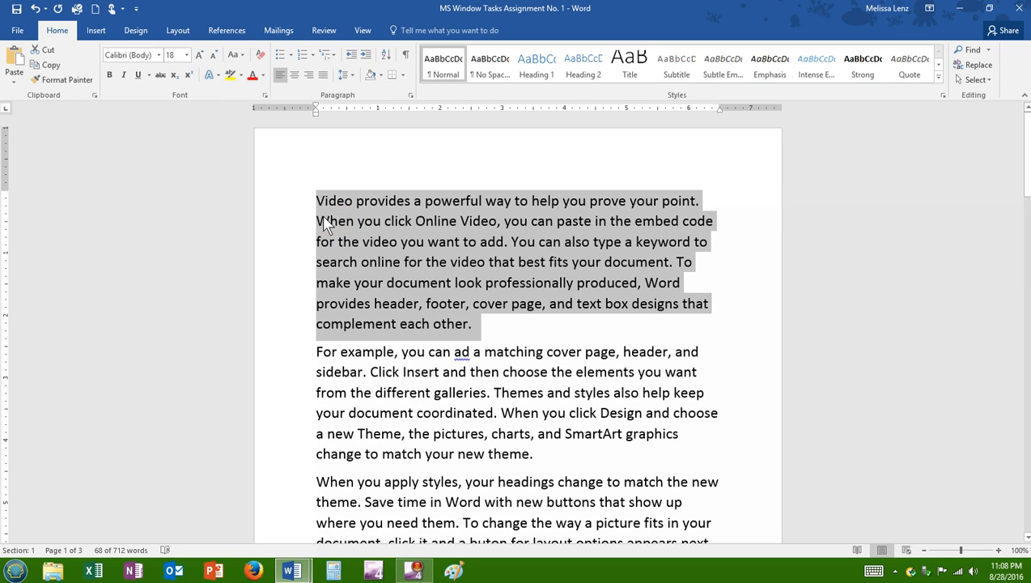
{"action": "left_click_drag", "start_coordinate": [319, 210], "coordinate": [319, 209]}
{"action": "left_click_drag", "start_coordinate": [414, 326], "coordinate": [414, 326]}
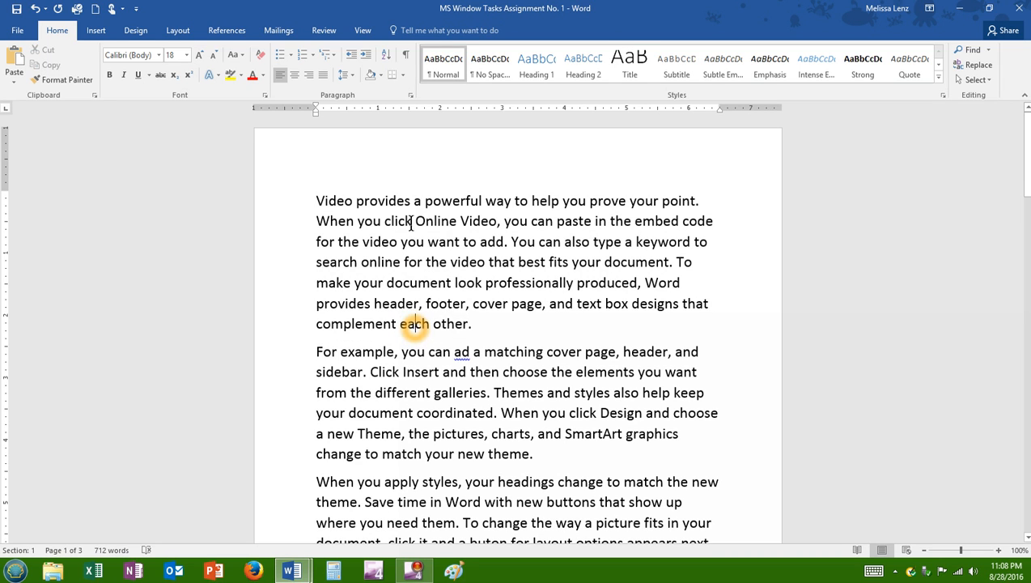
Set the line spacing of the first paragraph, starting "Video provides a powerful way", to 2.0
{"action": "left_click", "coordinate": [405, 241]}
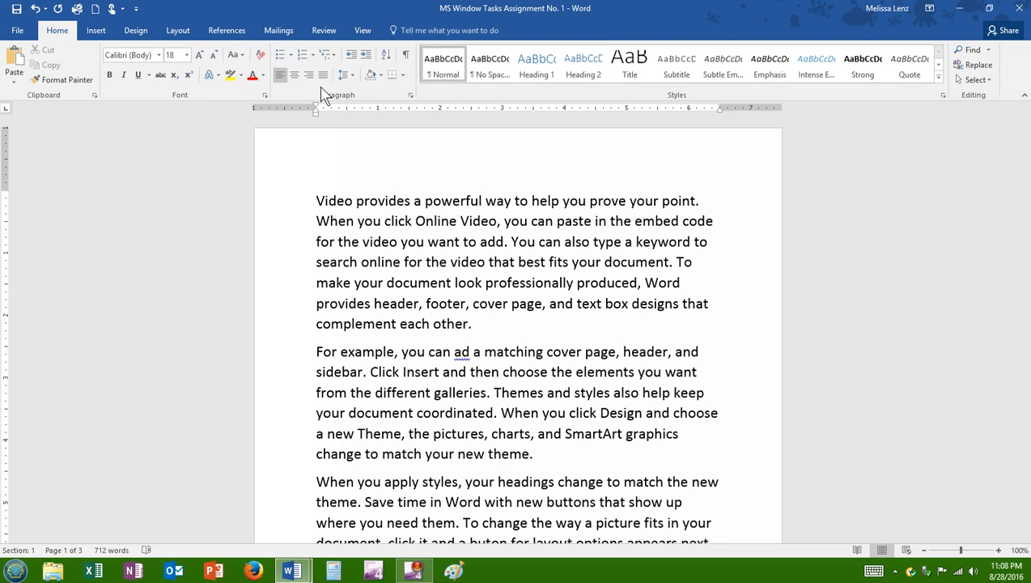
{"action": "left_click", "coordinate": [356, 101]}
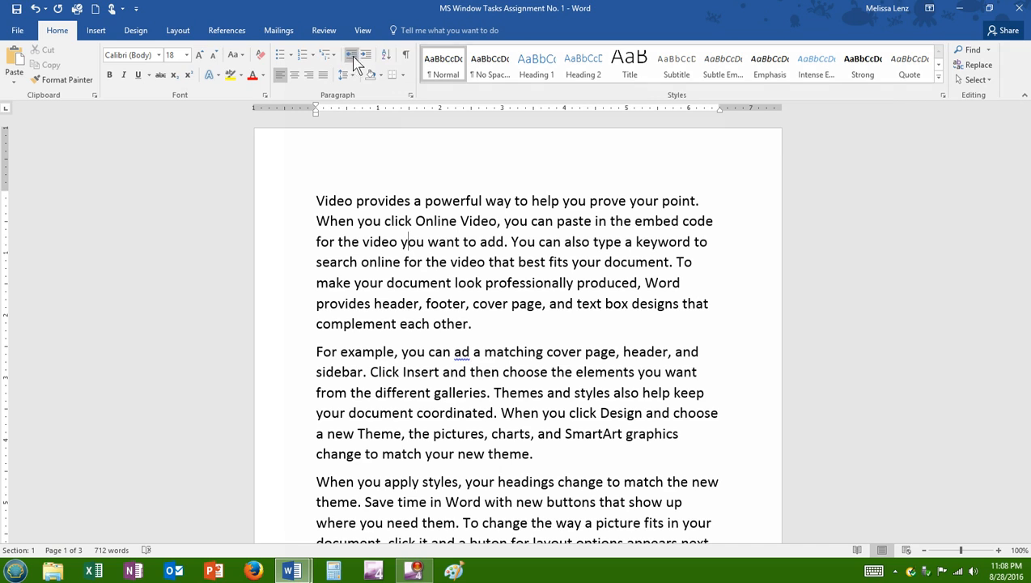
{"action": "left_click", "coordinate": [317, 200]}
{"action": "left_click", "coordinate": [505, 324]}
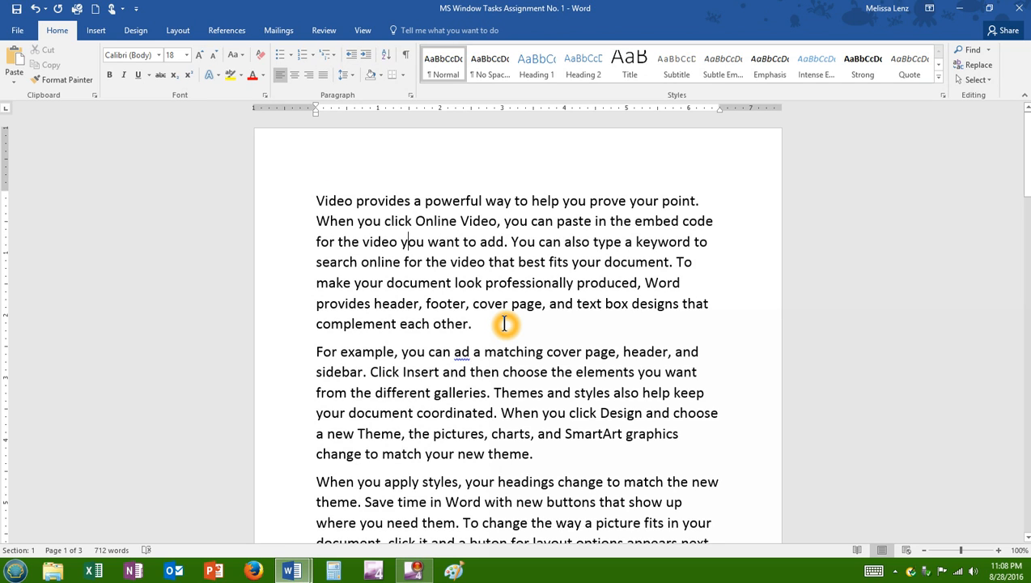
{"action": "left_click", "coordinate": [348, 76]}
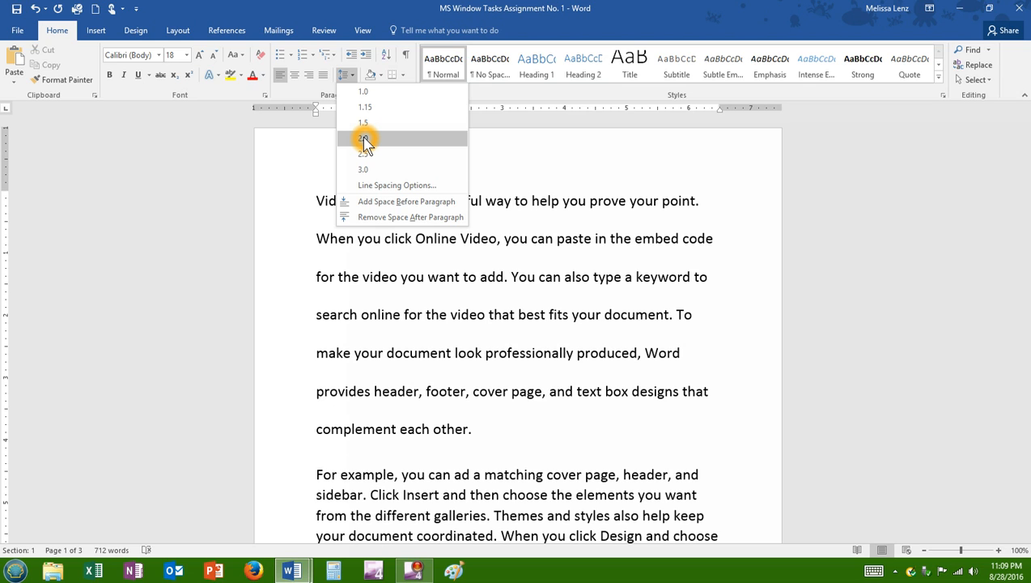
{"action": "left_click", "coordinate": [364, 139]}
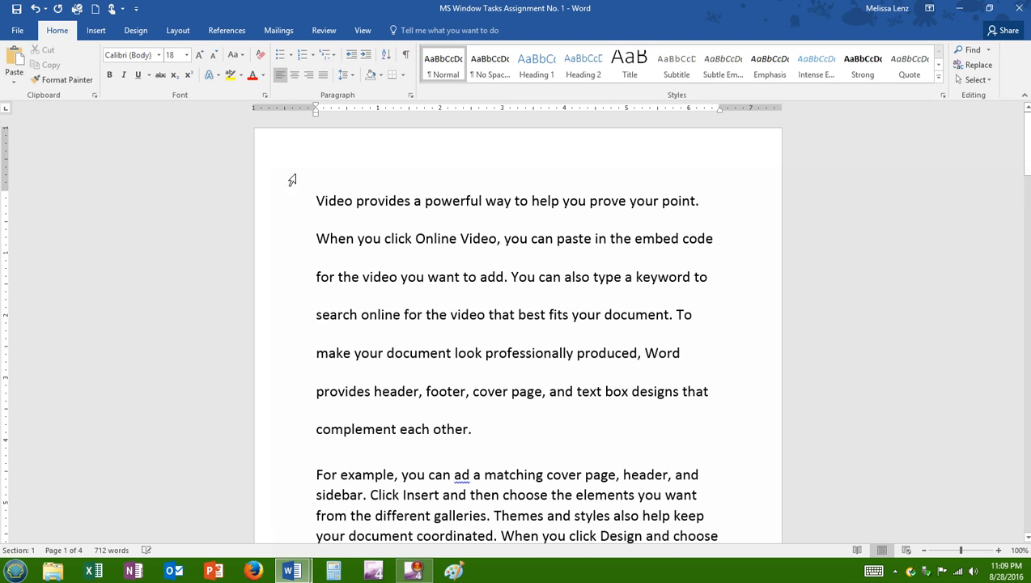
Compare the line spacing of the first paragraph with that of the paragraphs below it on page 1
{"action": "left_click", "coordinate": [320, 198]}
{"action": "left_click", "coordinate": [322, 207]}
{"action": "left_click", "coordinate": [317, 213]}
{"action": "left_click", "coordinate": [317, 232]}
{"action": "left_click", "coordinate": [382, 283]}
{"action": "scroll", "coordinate": [478, 246], "scroll_direction": "down", "scroll_amount": 1}
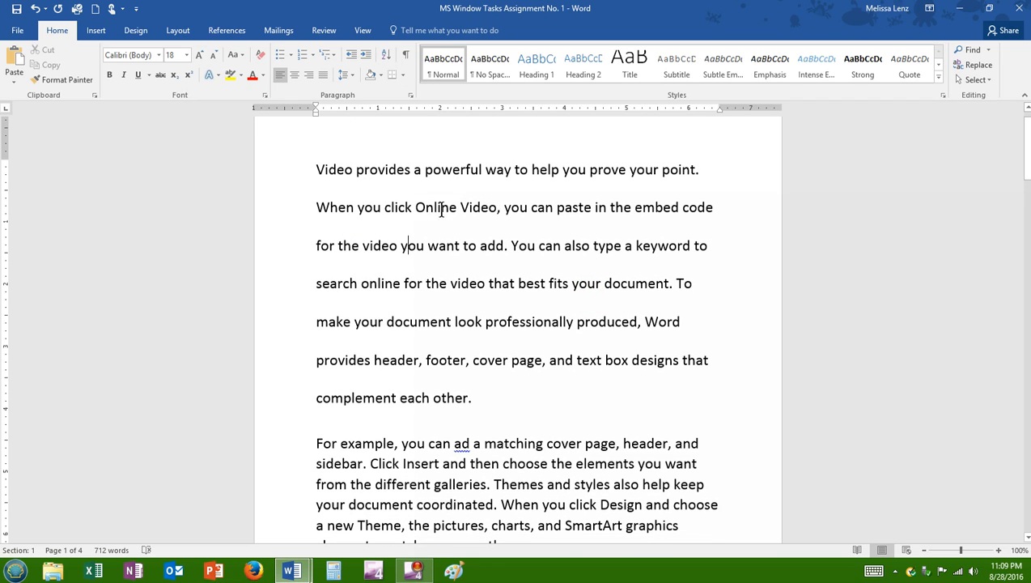
{"action": "left_click", "coordinate": [403, 248]}
{"action": "left_click", "coordinate": [428, 247]}
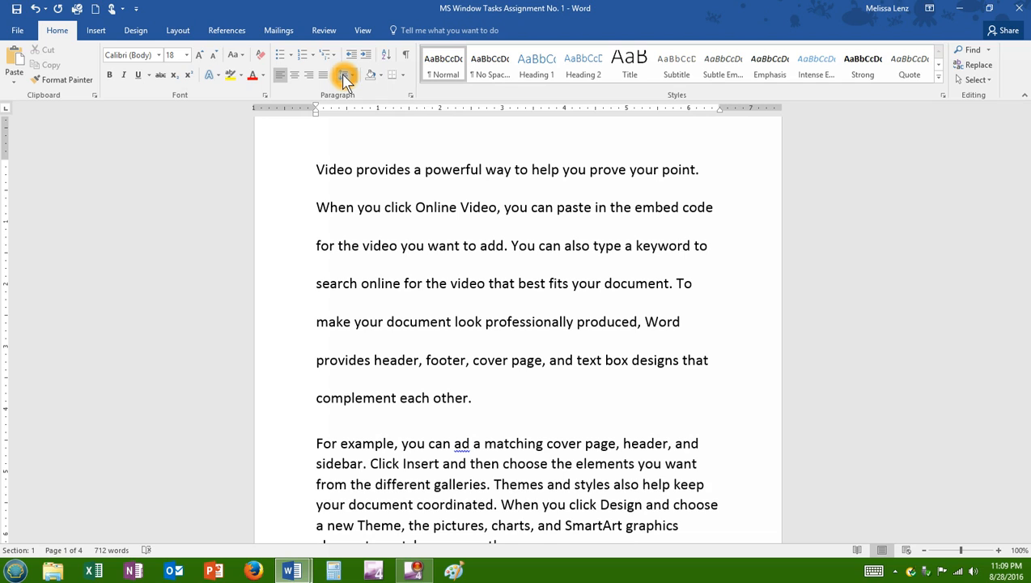
{"action": "left_click", "coordinate": [314, 170]}
{"action": "left_click", "coordinate": [487, 397]}
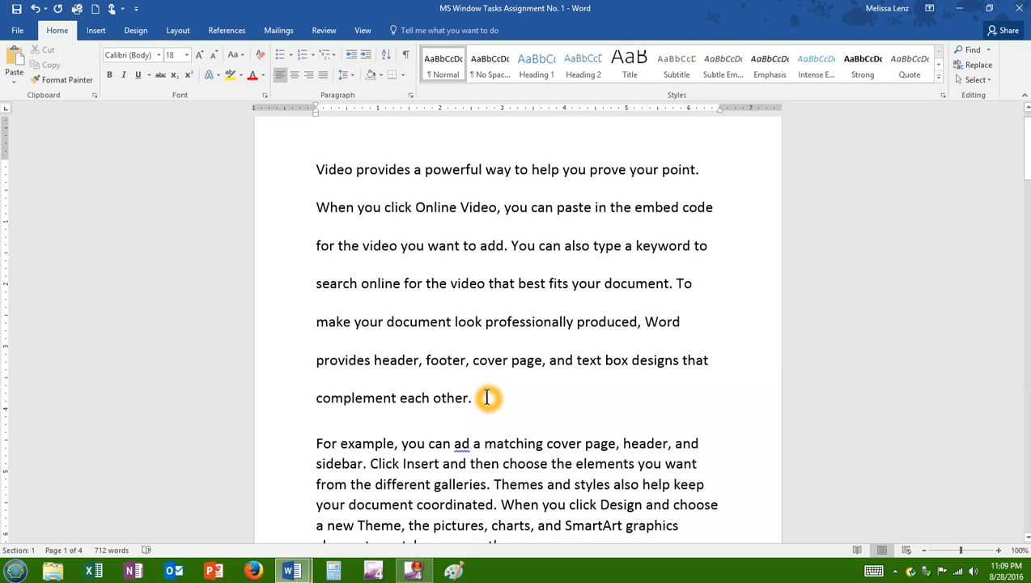
{"action": "left_click", "coordinate": [430, 248]}
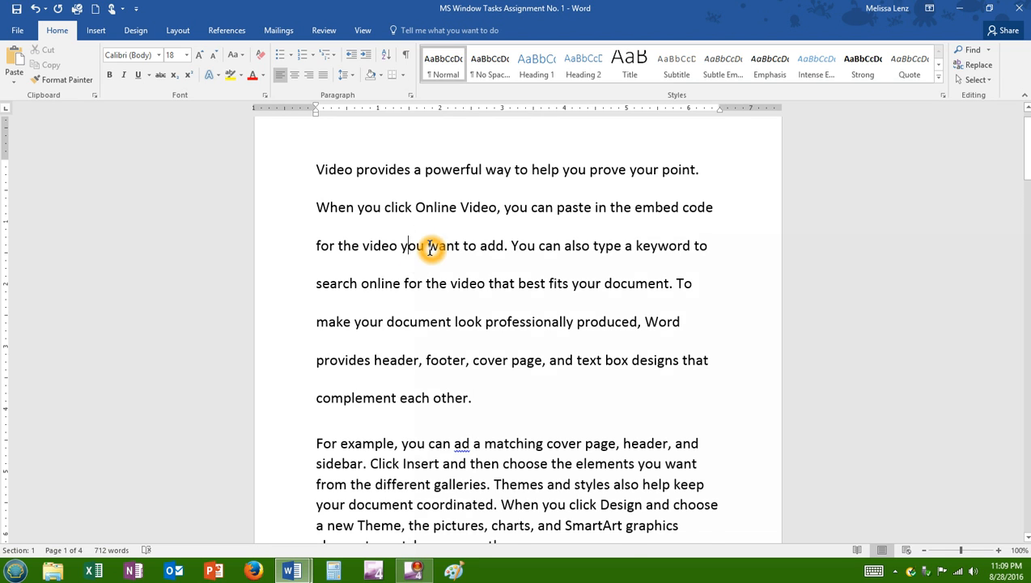
{"action": "scroll", "coordinate": [430, 248], "scroll_direction": "down", "scroll_amount": 2}
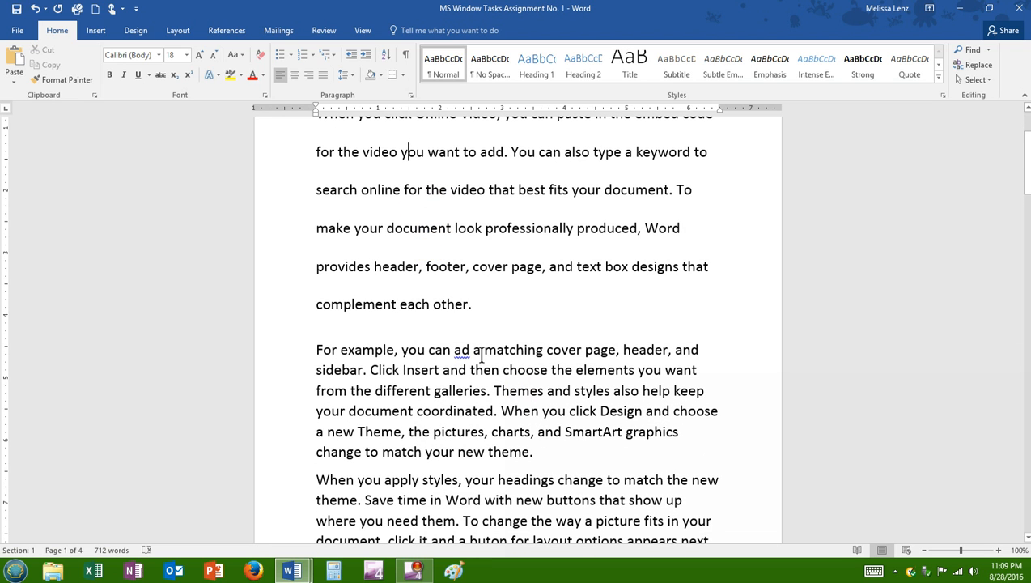
{"action": "scroll", "coordinate": [405, 288], "scroll_direction": "up", "scroll_amount": 3}
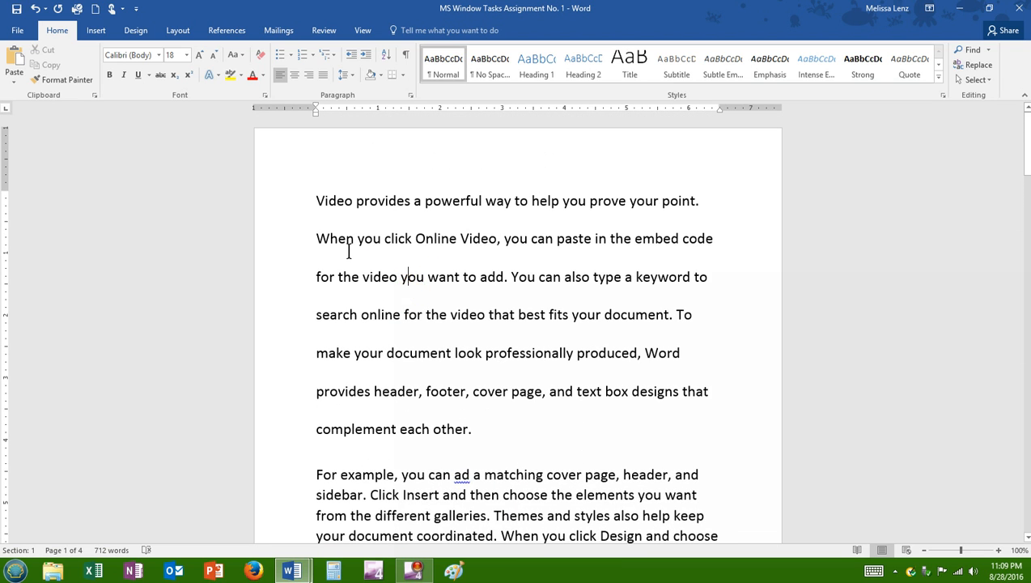
Select the entire document twice, clearing the selection each time
{"action": "left_click", "coordinate": [320, 207]}
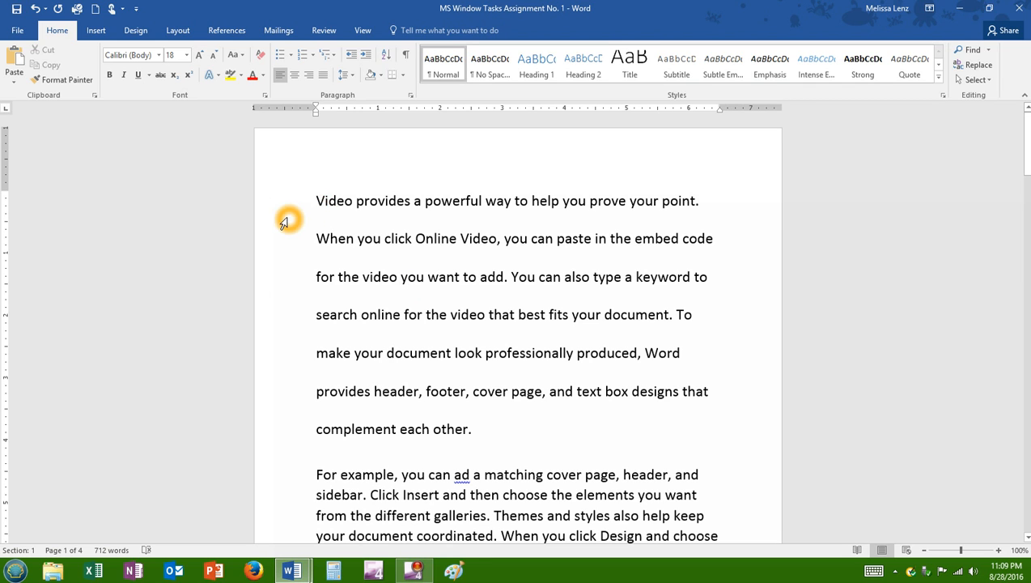
{"action": "triple_click", "coordinate": [285, 221]}
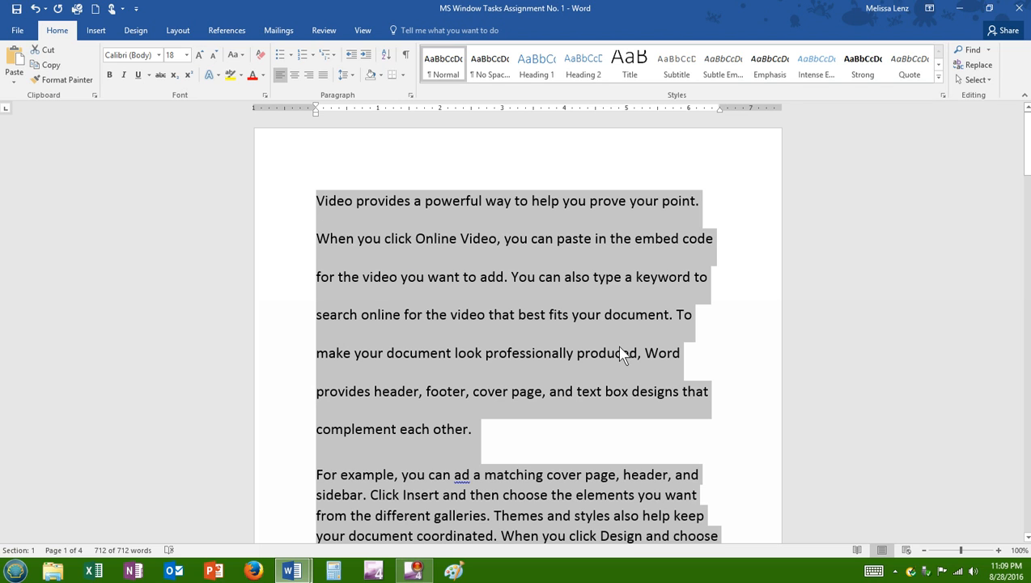
{"action": "left_click", "coordinate": [531, 311]}
{"action": "left_click", "coordinate": [531, 311]}
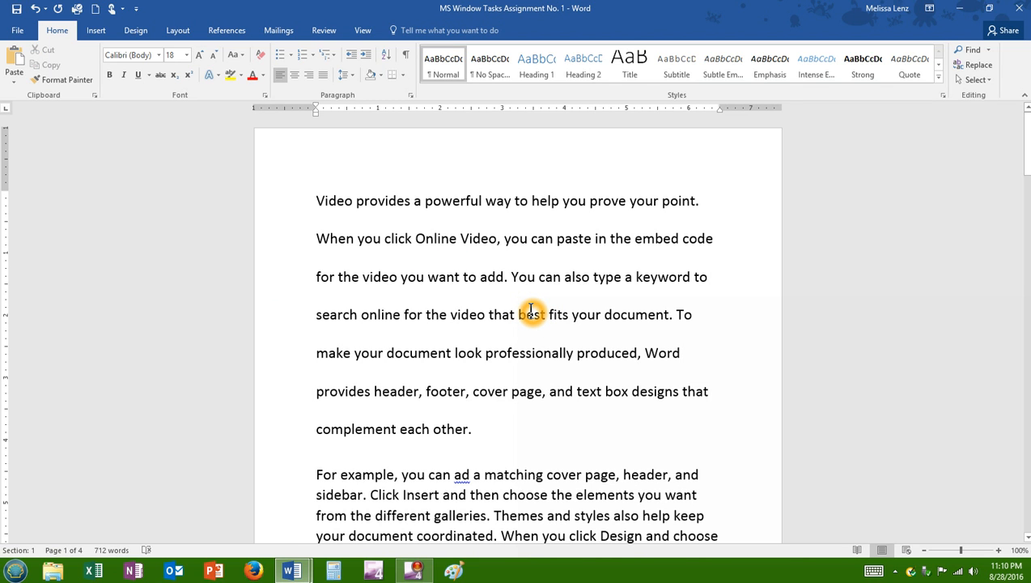
{"action": "left_click", "coordinate": [473, 271]}
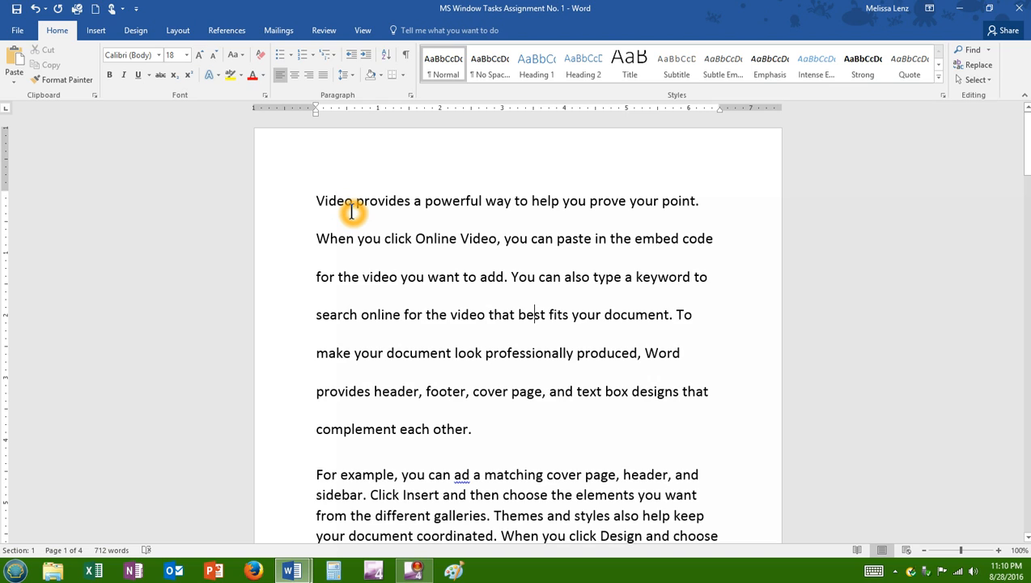
{"action": "key", "text": "ctrl+a"}
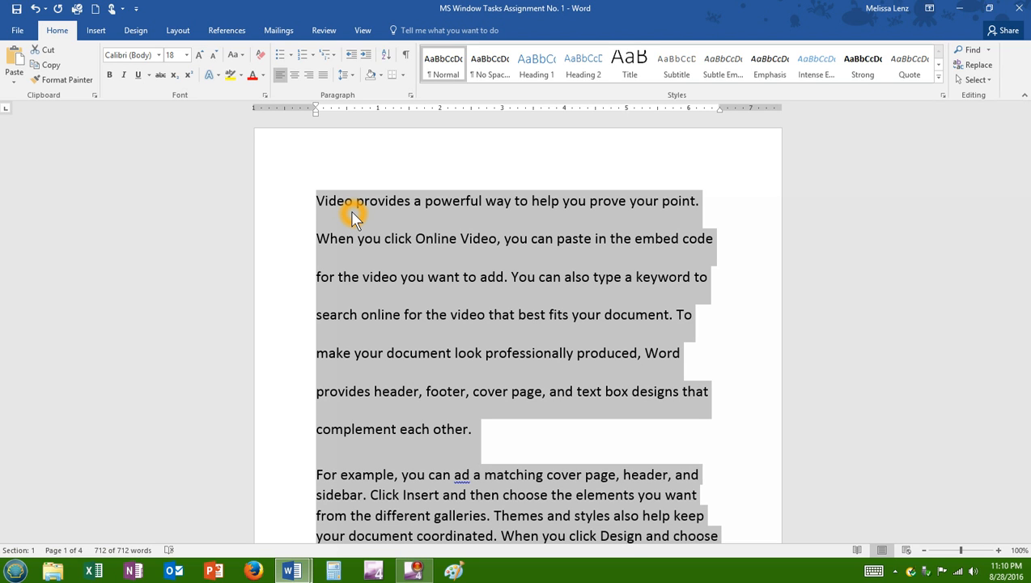
{"action": "left_click", "coordinate": [354, 217]}
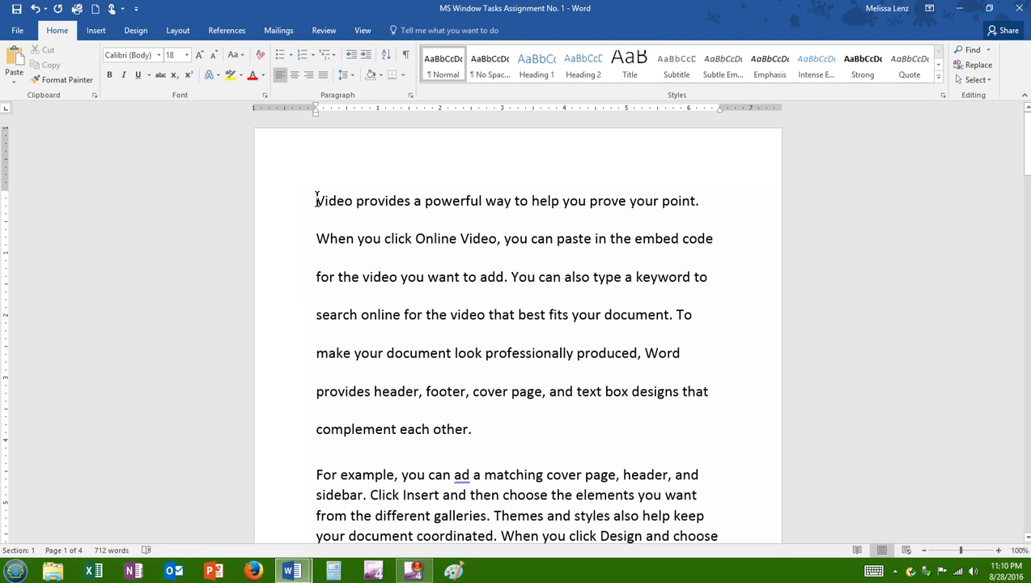
Select all text from "Video provides" on page 1 through the date on the last page, and clear the selection
{"action": "left_click_drag", "start_coordinate": [316, 200], "coordinate": [726, 546]}
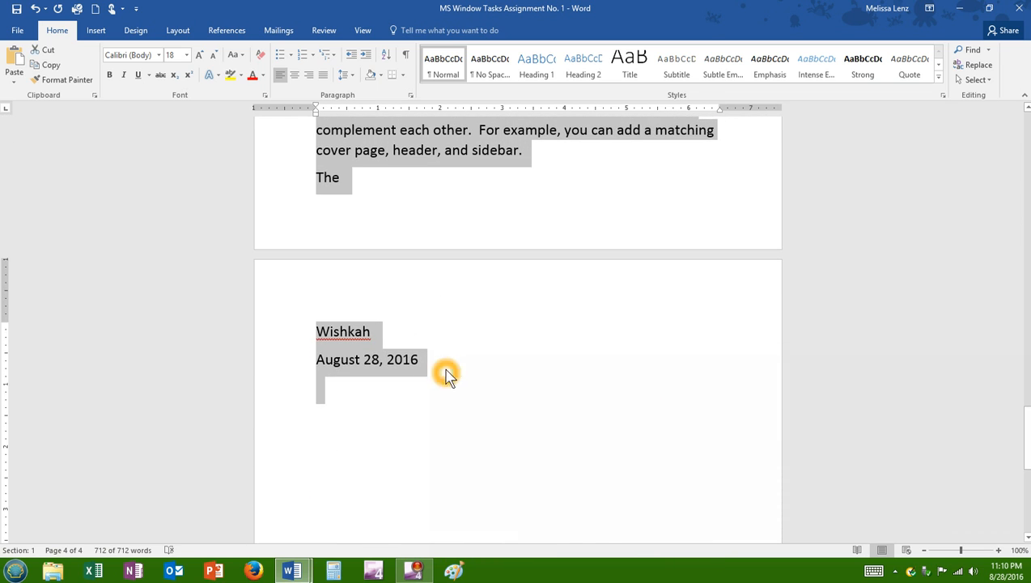
{"action": "scroll", "coordinate": [478, 323], "scroll_direction": "up", "scroll_amount": 3}
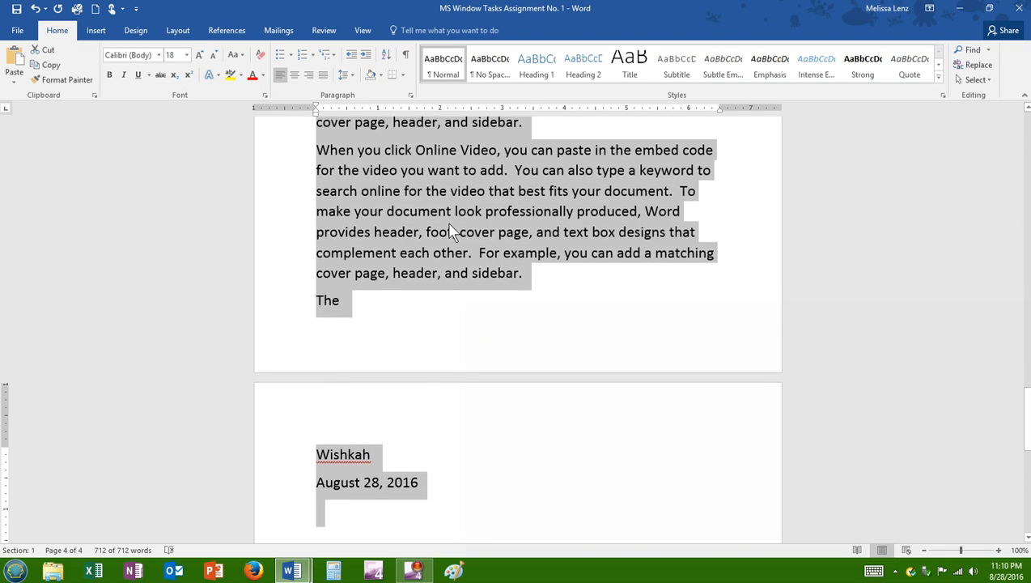
{"action": "left_click", "coordinate": [449, 224]}
{"action": "key", "text": "ctrl+a"}
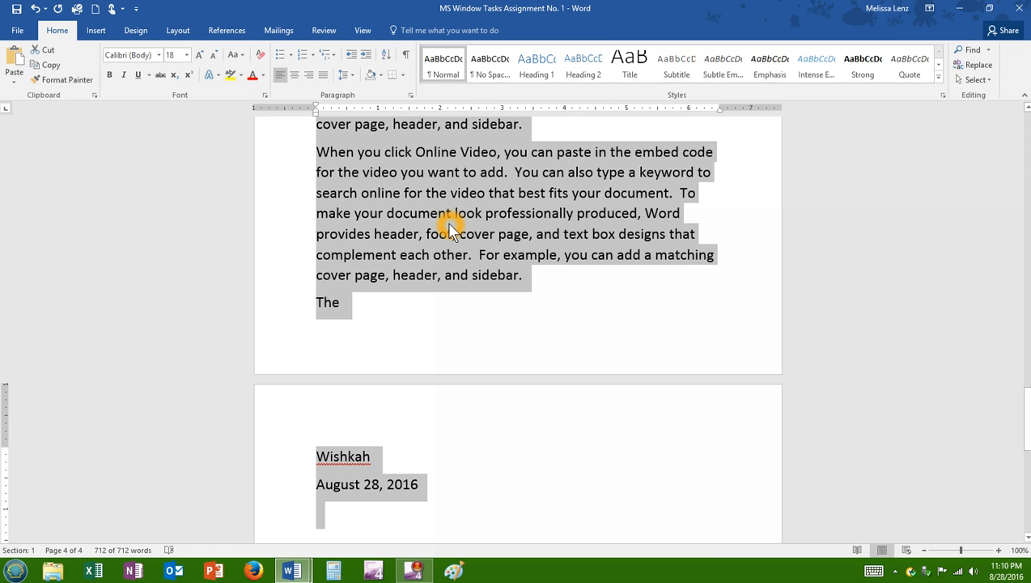
{"action": "left_click", "coordinate": [387, 185]}
{"action": "left_click", "coordinate": [386, 185]}
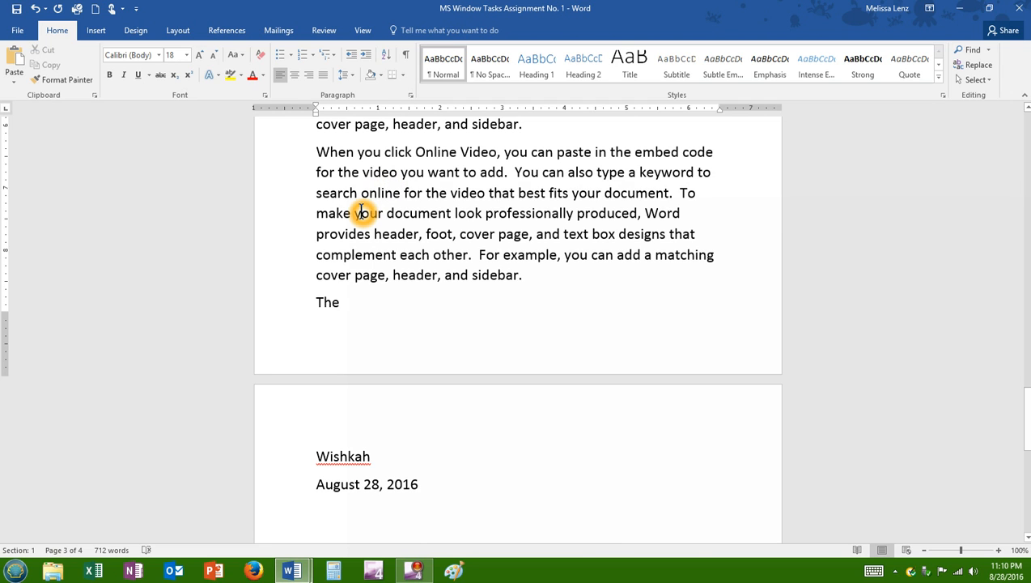
Set the line spacing of the entire document to 2.0 and clear the selection
{"action": "key", "text": "ctrl+a"}
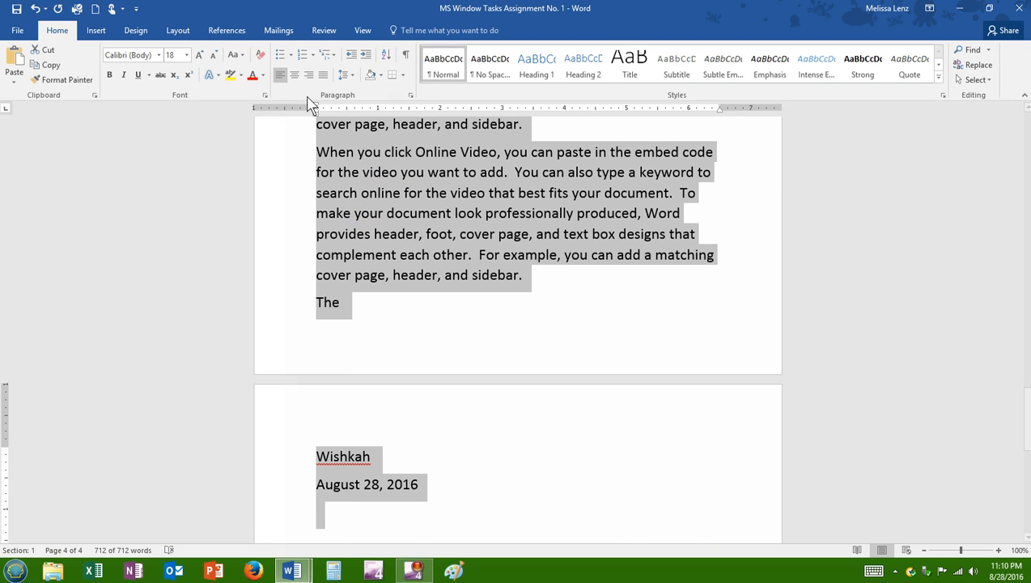
{"action": "left_click", "coordinate": [352, 73]}
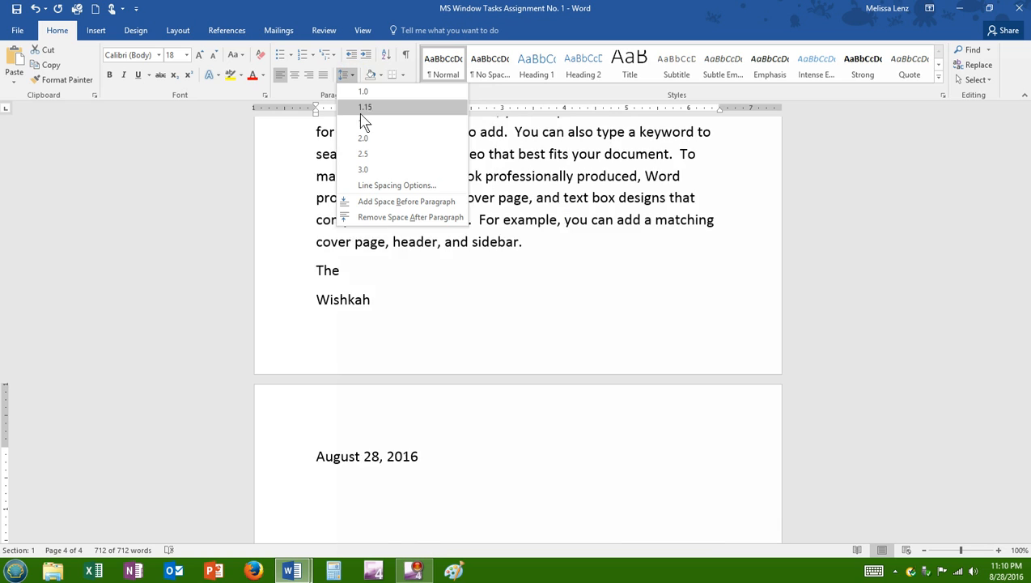
{"action": "left_click", "coordinate": [363, 140]}
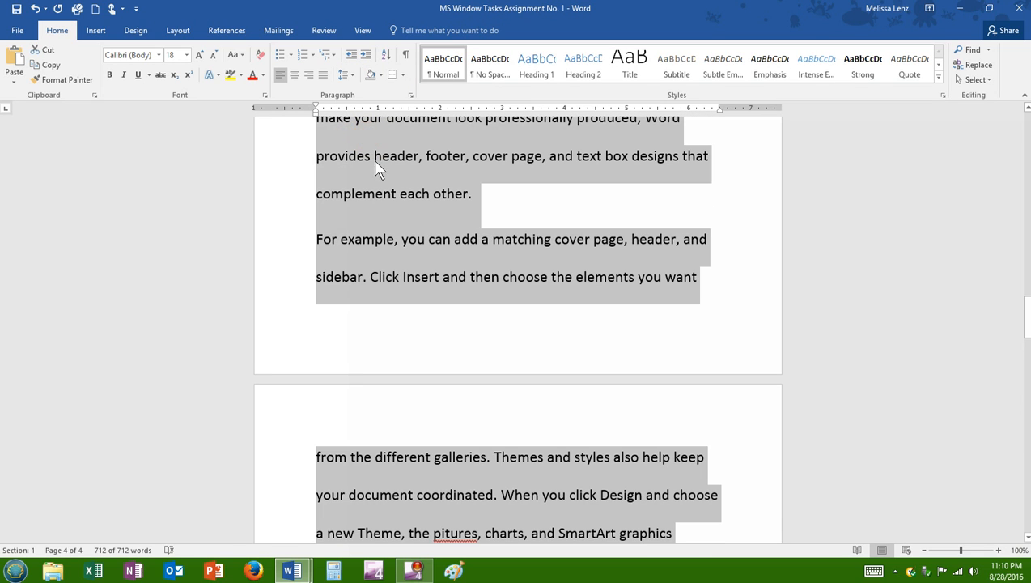
{"action": "left_click", "coordinate": [448, 269]}
Look through the document from first to last page to examine its line spacing and page count
{"action": "scroll", "coordinate": [448, 269], "scroll_direction": "up", "scroll_amount": 15}
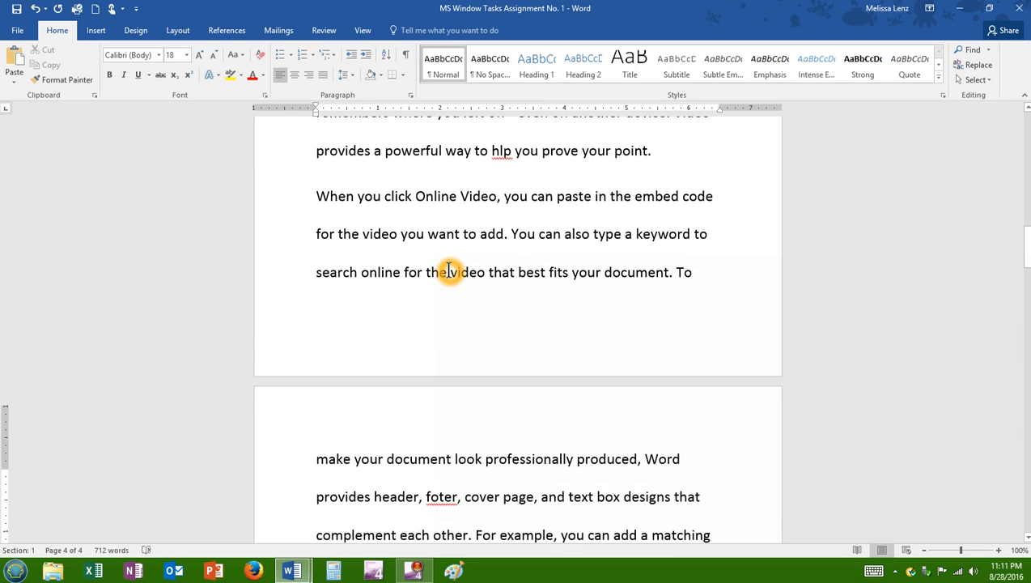
{"action": "scroll", "coordinate": [449, 269], "scroll_direction": "up", "scroll_amount": 5}
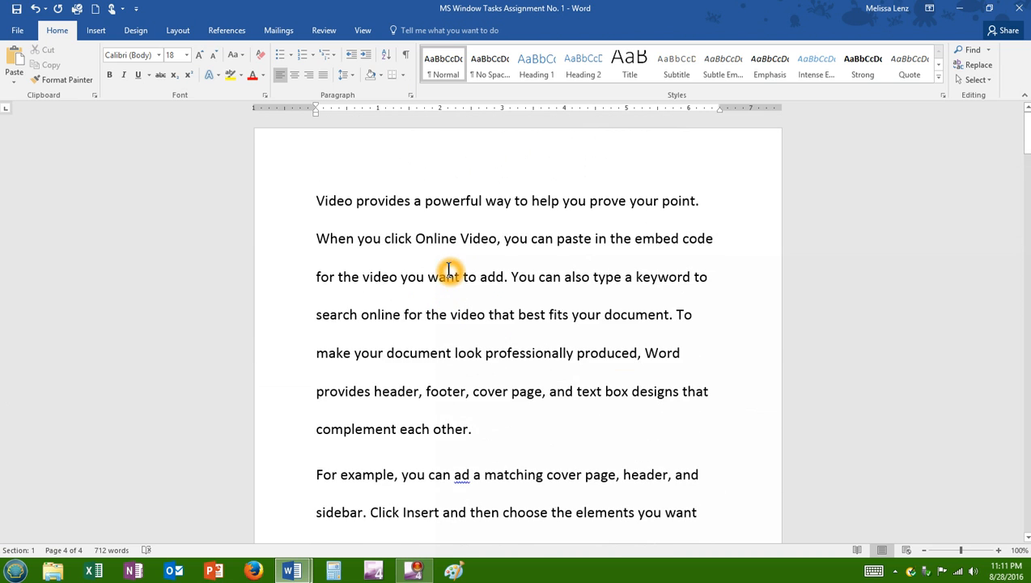
{"action": "scroll", "coordinate": [448, 270], "scroll_direction": "down", "scroll_amount": 2}
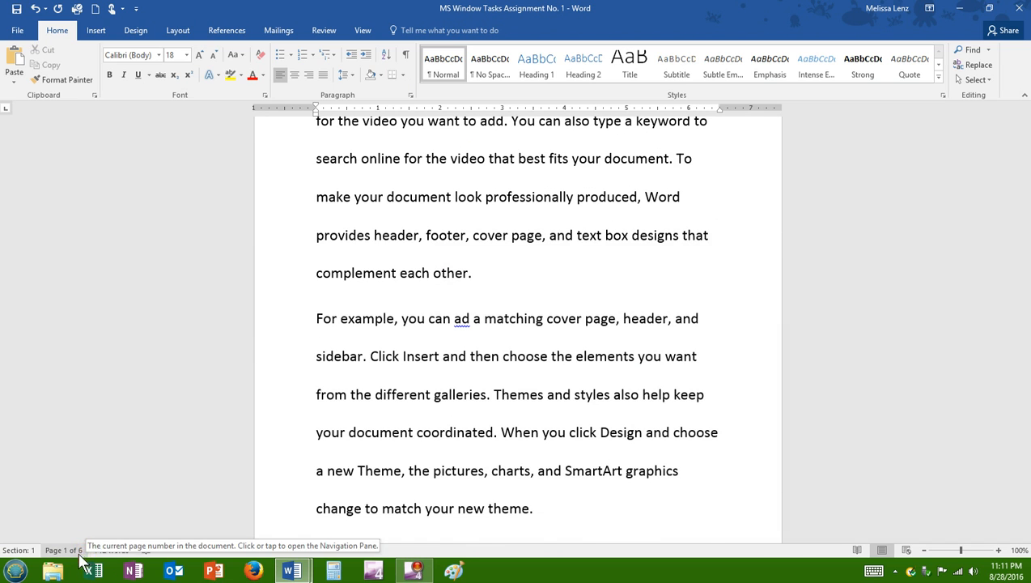
{"action": "left_click", "coordinate": [492, 338]}
{"action": "scroll", "coordinate": [492, 338], "scroll_direction": "up", "scroll_amount": 3}
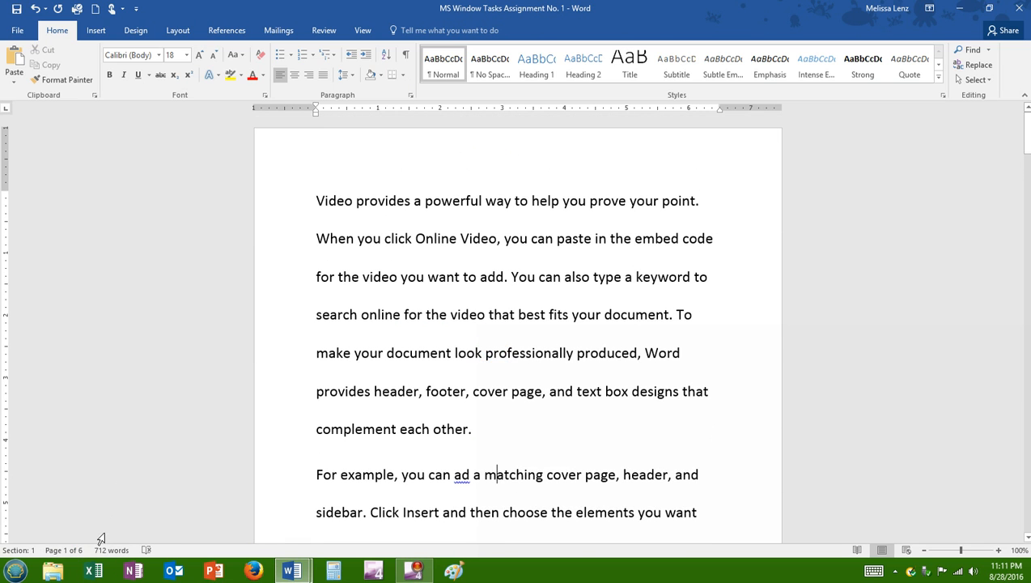
{"action": "scroll", "coordinate": [456, 368], "scroll_direction": "down", "scroll_amount": 14}
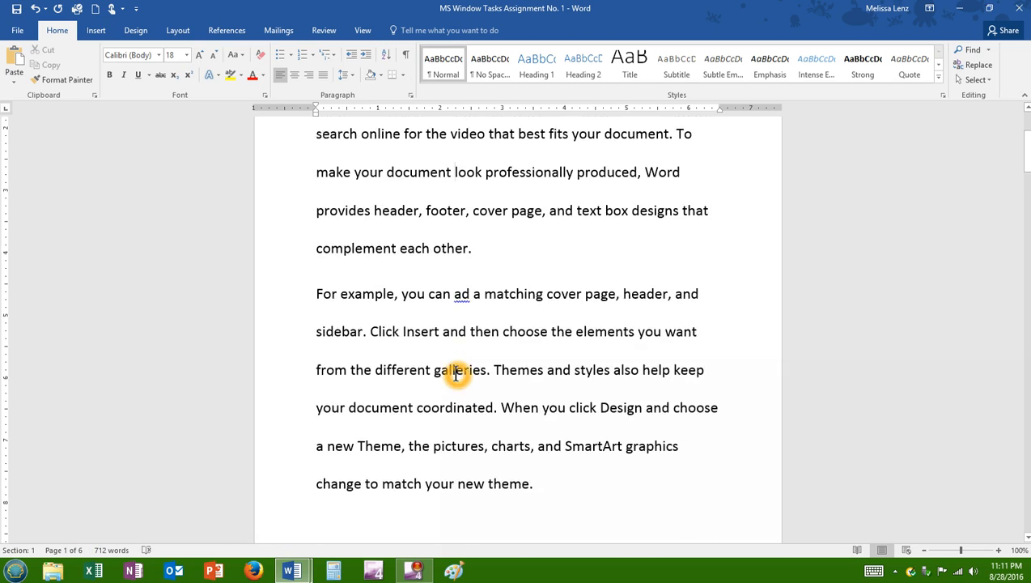
{"action": "scroll", "coordinate": [456, 374], "scroll_direction": "down", "scroll_amount": 15}
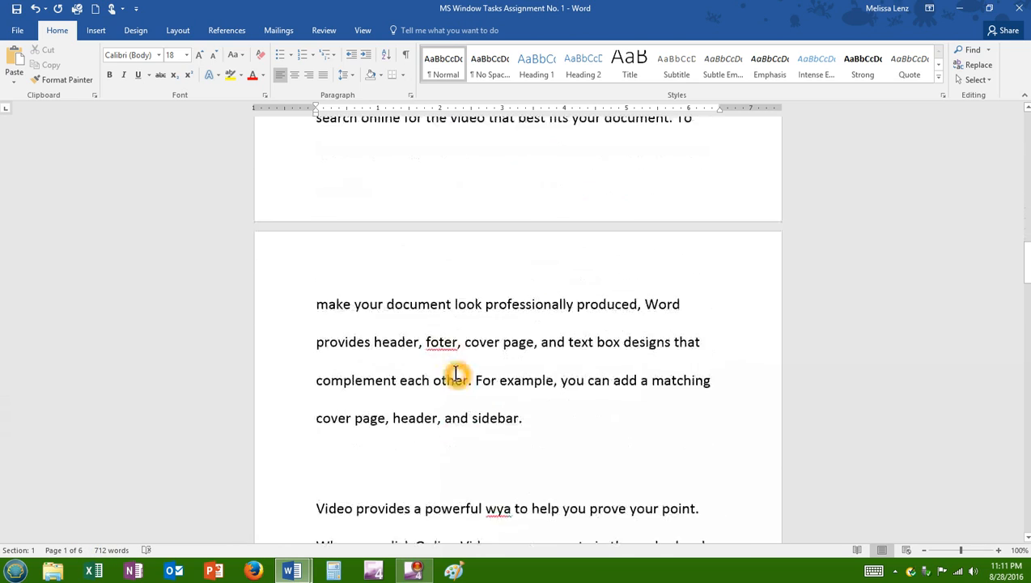
{"action": "scroll", "coordinate": [456, 373], "scroll_direction": "down", "scroll_amount": 12}
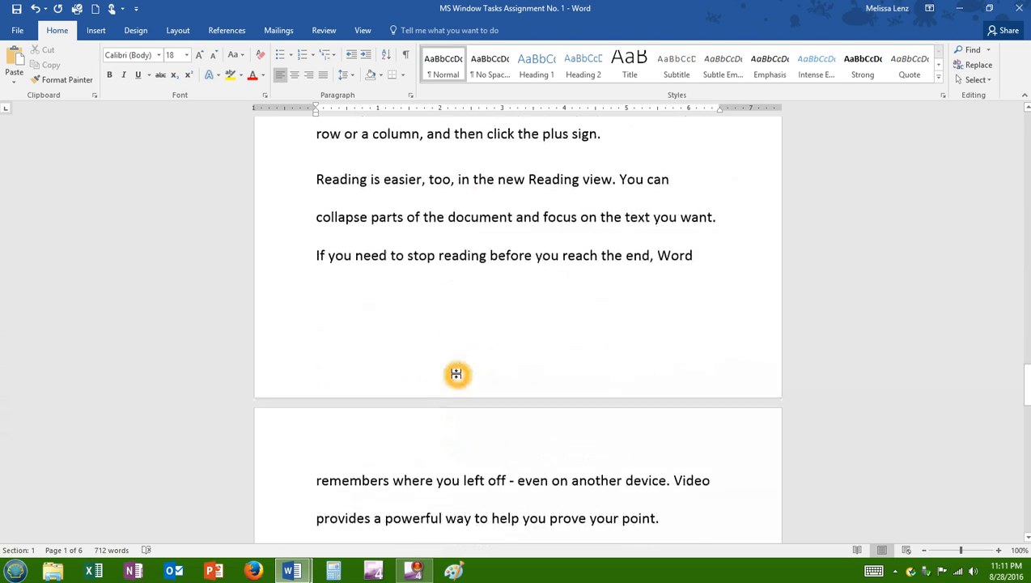
{"action": "scroll", "coordinate": [457, 378], "scroll_direction": "down", "scroll_amount": 3}
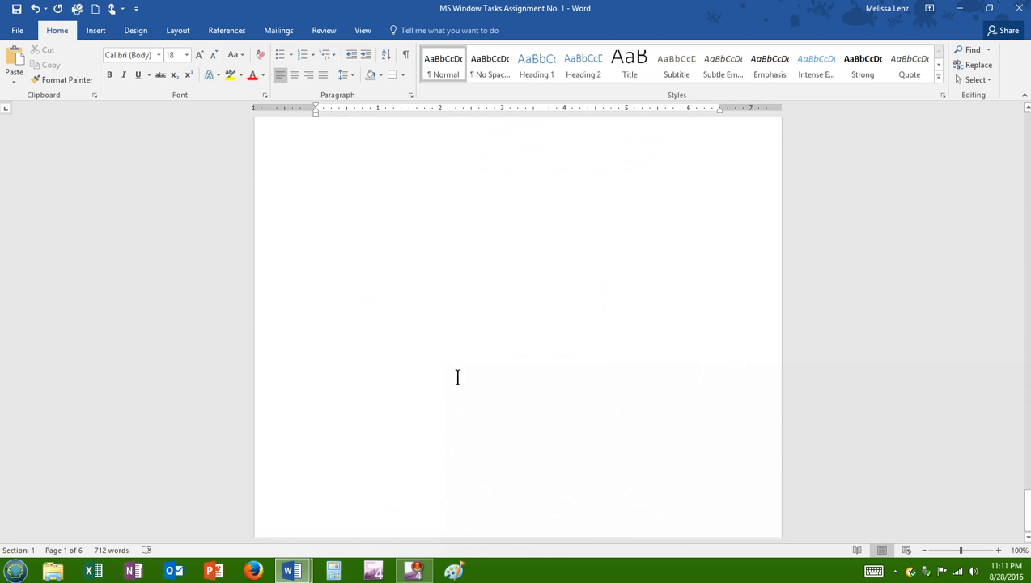
{"action": "scroll", "coordinate": [457, 378], "scroll_direction": "up", "scroll_amount": 10}
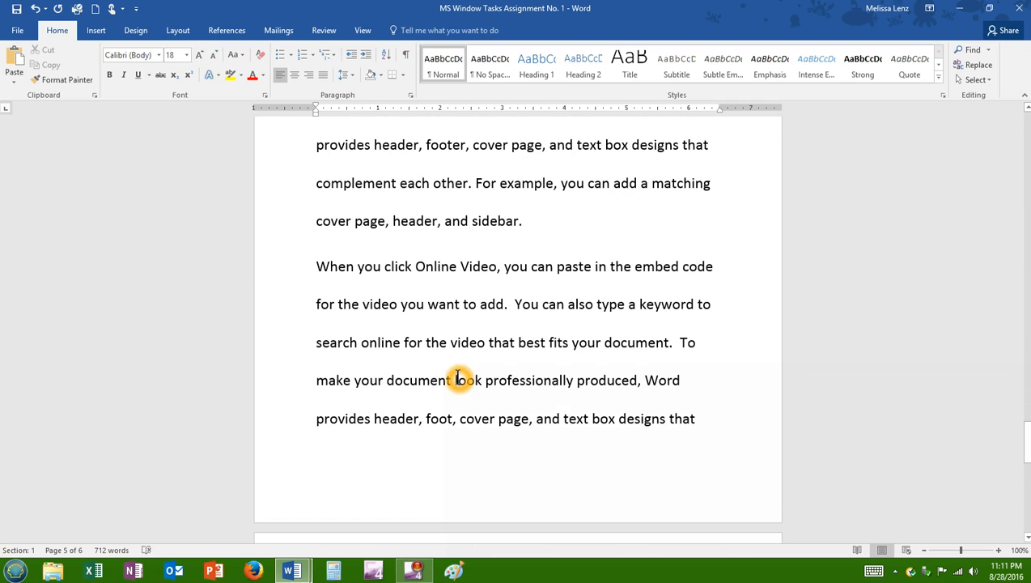
{"action": "scroll", "coordinate": [458, 378], "scroll_direction": "up", "scroll_amount": 10}
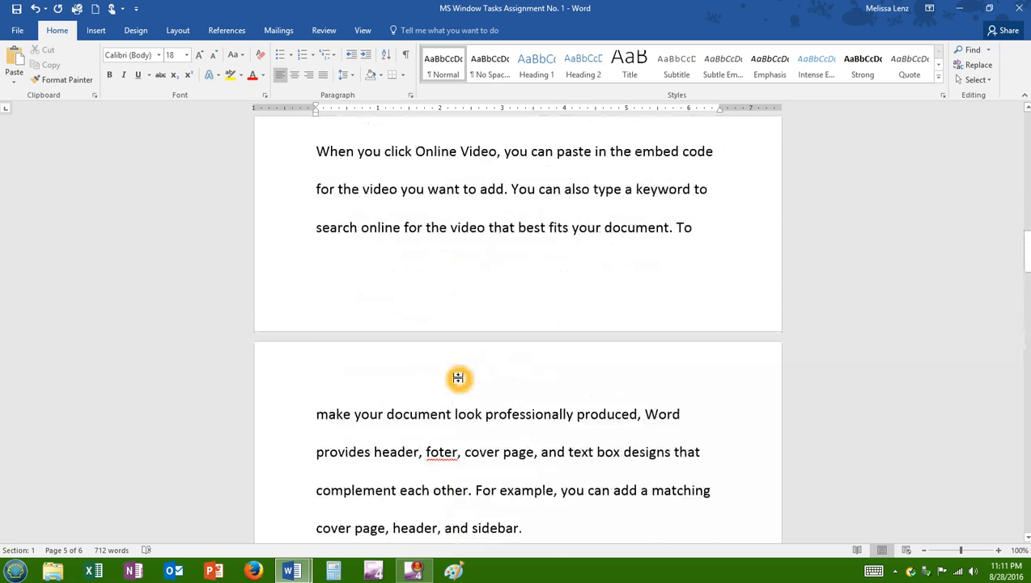
{"action": "scroll", "coordinate": [457, 378], "scroll_direction": "down", "scroll_amount": 10}
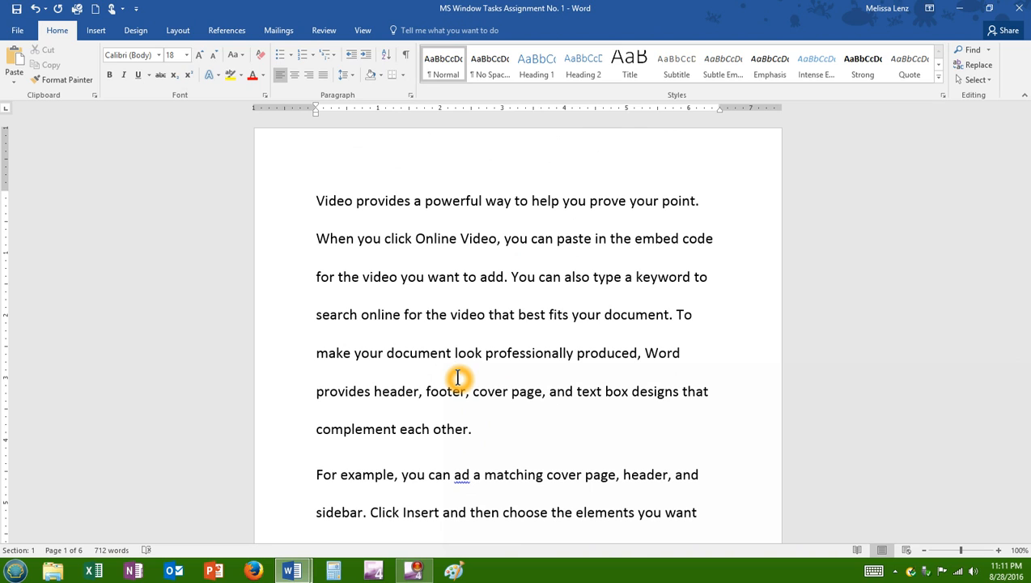
Preview the Add Space Before Paragraph option on the first paragraph without applying it
{"action": "left_click", "coordinate": [320, 212]}
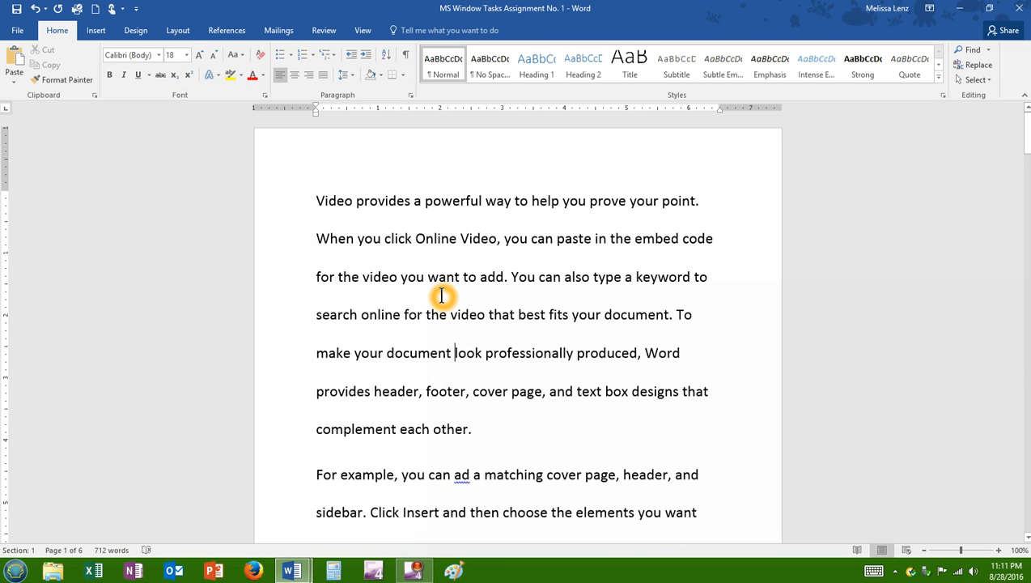
{"action": "left_click", "coordinate": [353, 74]}
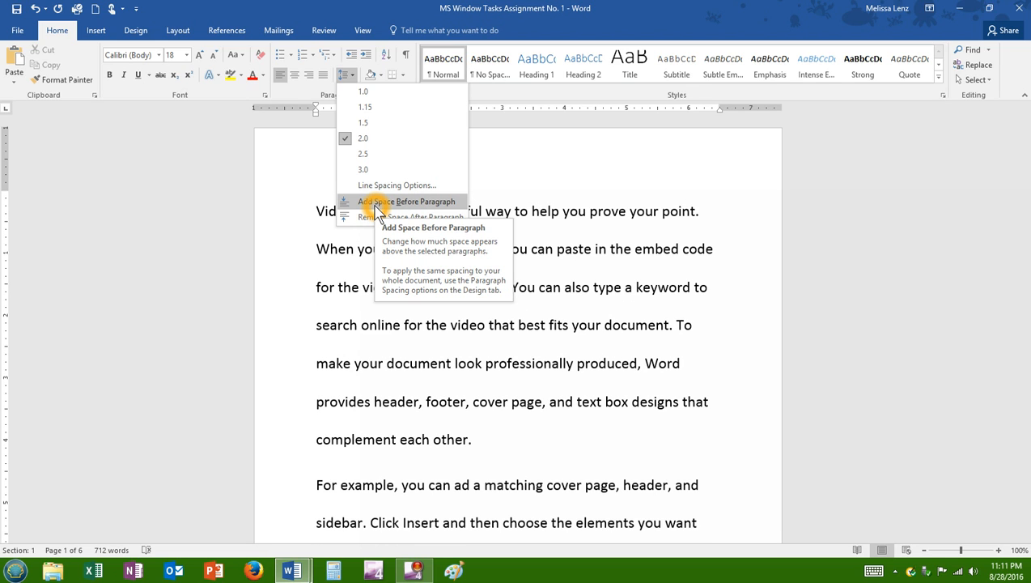
{"action": "left_click", "coordinate": [523, 193]}
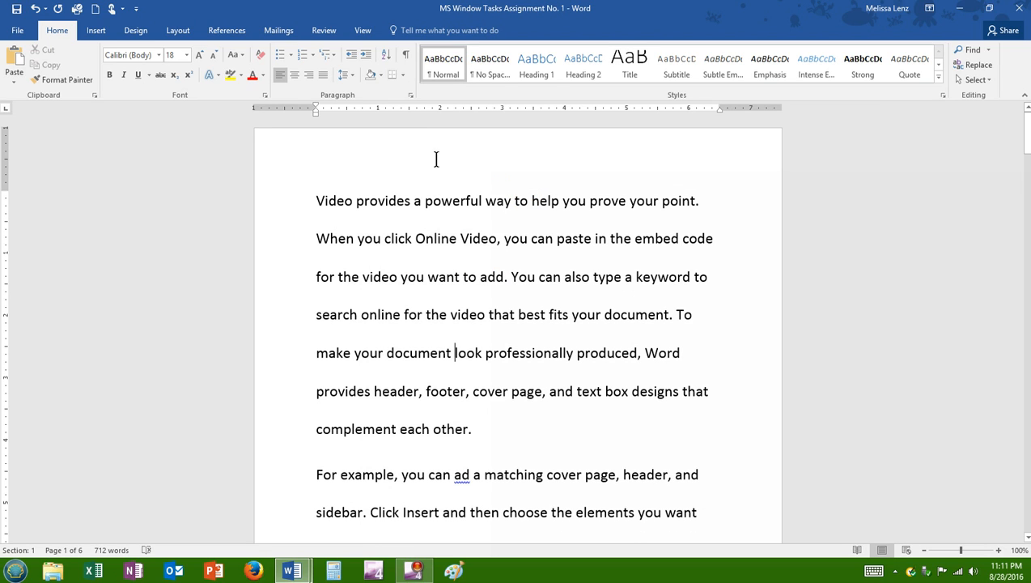
Open the first paragraph's Paragraph settings, examine the spacing After and Line spacing values, and move the dialog clear of the text
{"action": "left_click", "coordinate": [412, 99]}
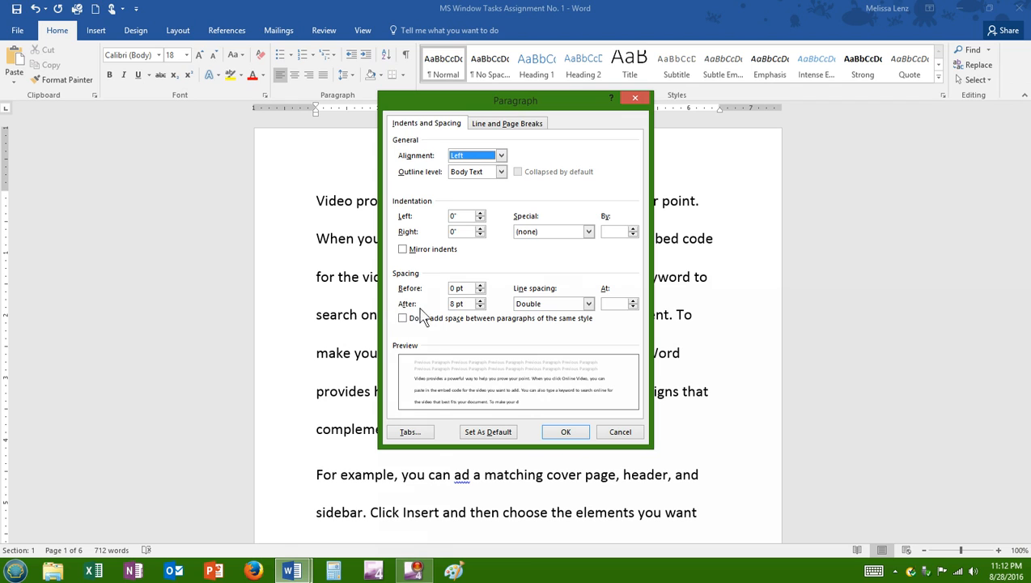
{"action": "left_click", "coordinate": [455, 304]}
{"action": "left_click", "coordinate": [528, 306]}
{"action": "left_click", "coordinate": [573, 306]}
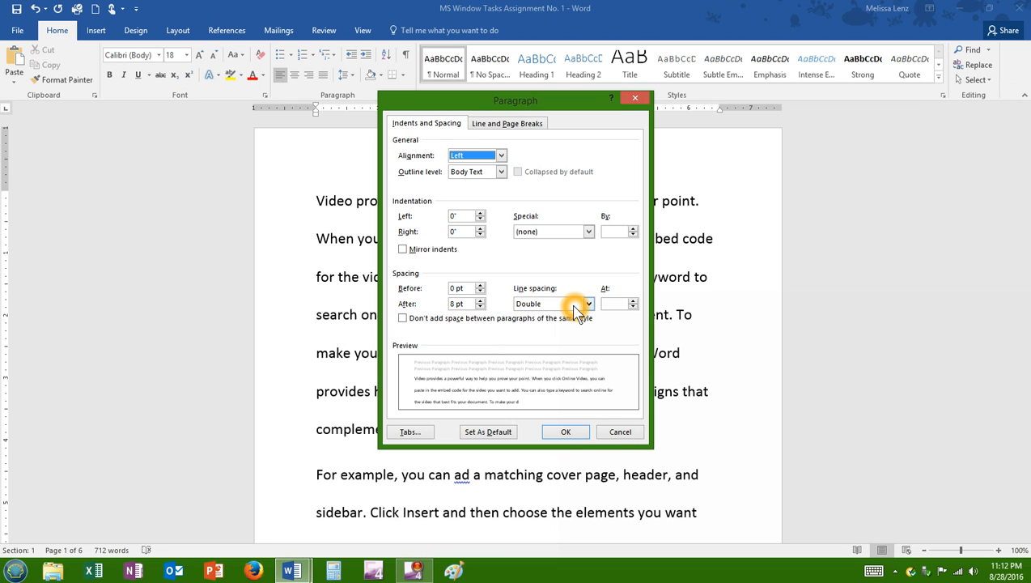
{"action": "left_click", "coordinate": [354, 72]}
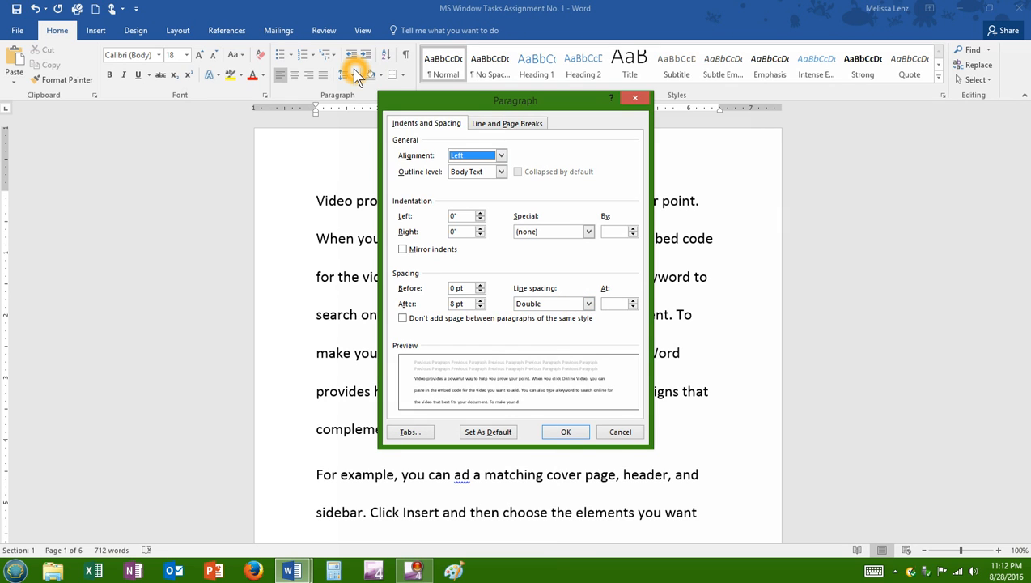
{"action": "left_click", "coordinate": [420, 311]}
{"action": "left_click", "coordinate": [413, 301]}
{"action": "left_click_drag", "start_coordinate": [534, 106], "coordinate": [750, 138]}
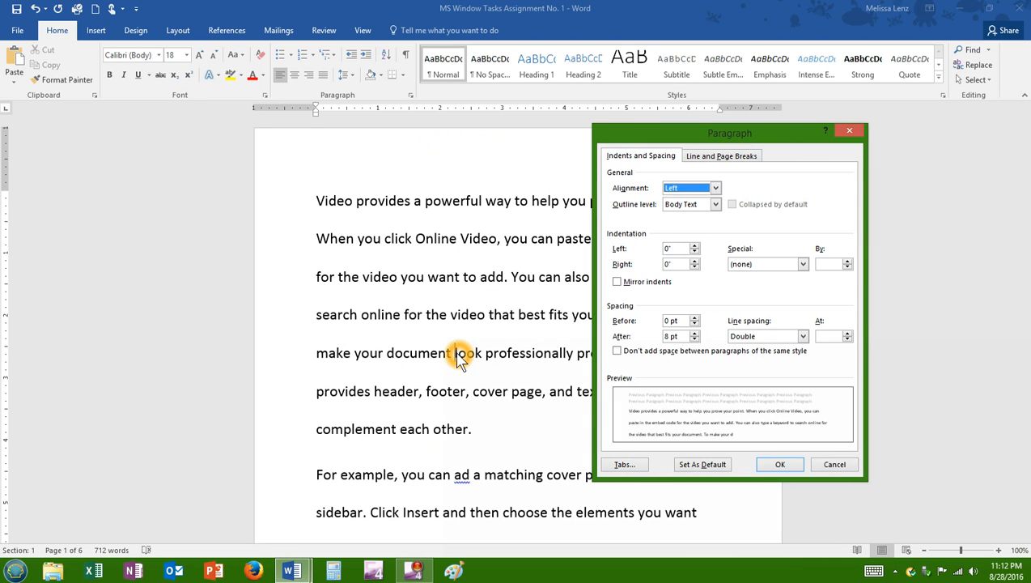
Compare the spacing Before and After settings with the first paragraph's text, and close the dialog without applying changes
{"action": "left_click", "coordinate": [647, 332]}
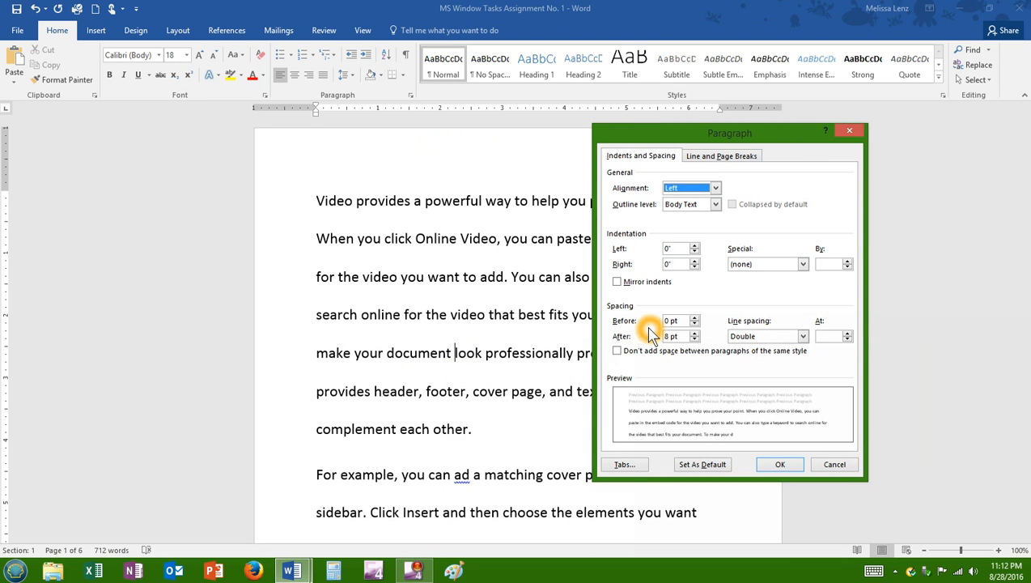
{"action": "left_click", "coordinate": [323, 193]}
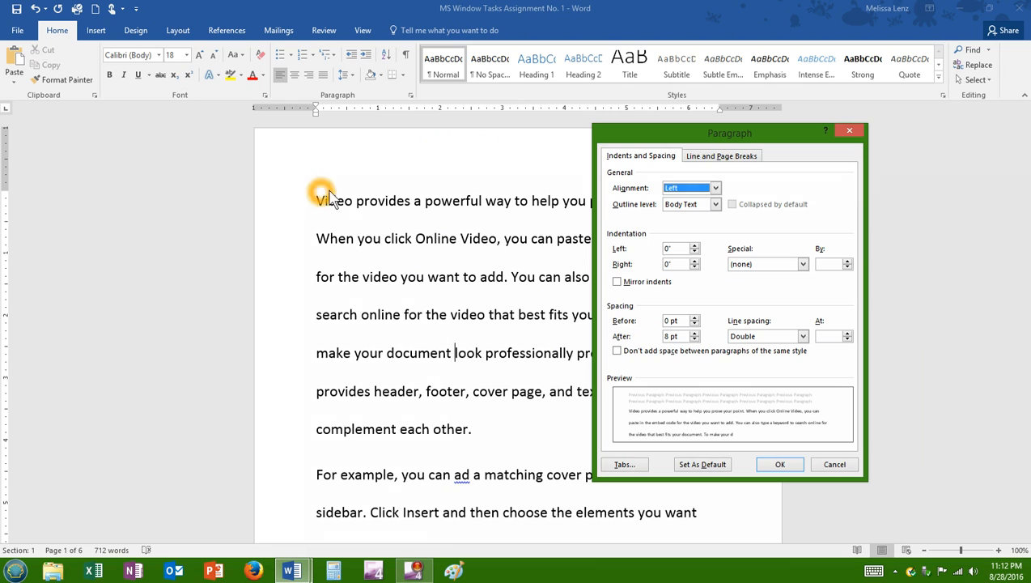
{"action": "left_click", "coordinate": [457, 356]}
{"action": "left_click", "coordinate": [458, 356]}
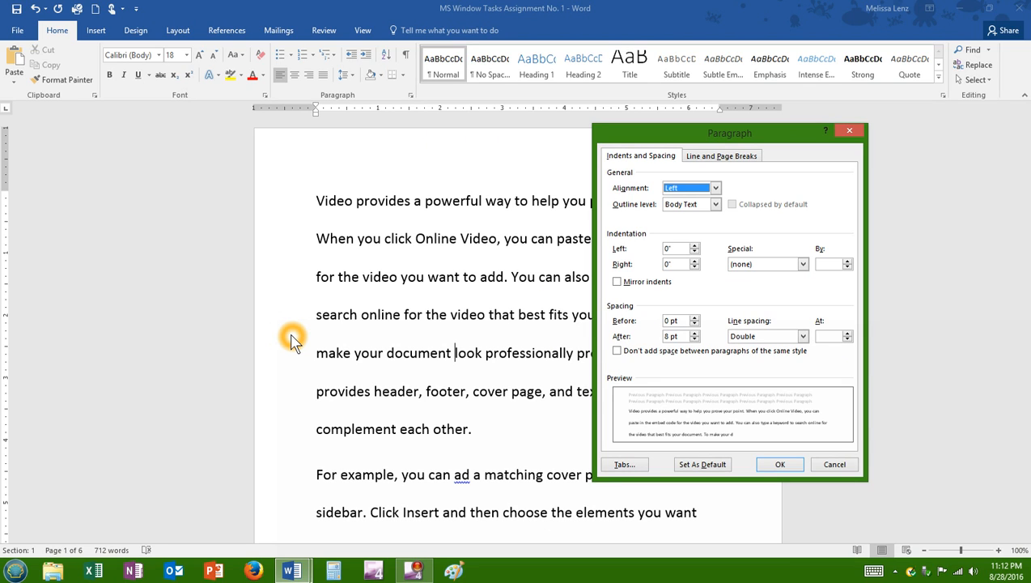
{"action": "left_click", "coordinate": [835, 464]}
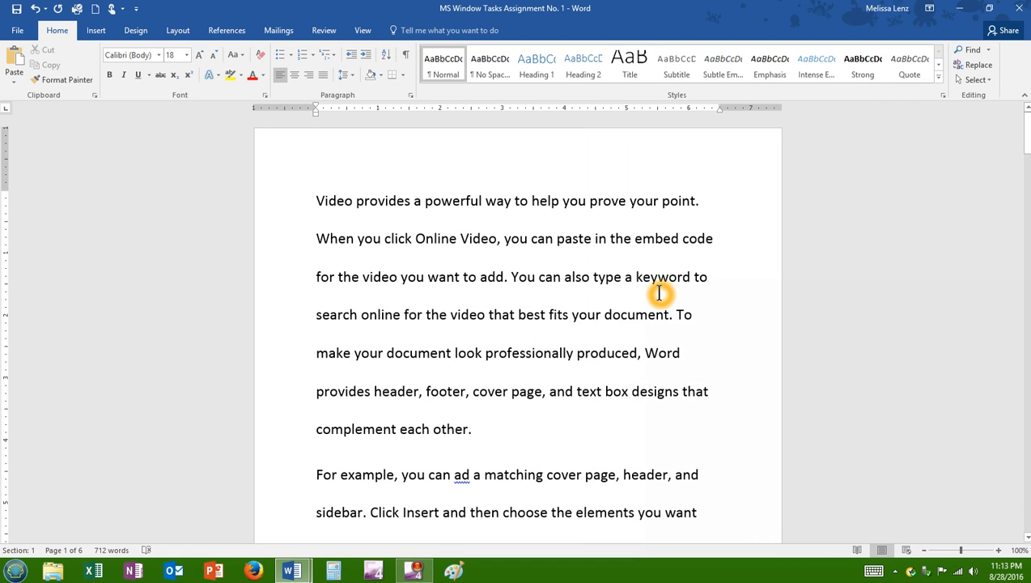
Examine the blank margins around the text on the first page, including the space at the page break
{"action": "left_click", "coordinate": [322, 172]}
{"action": "left_click", "coordinate": [318, 165]}
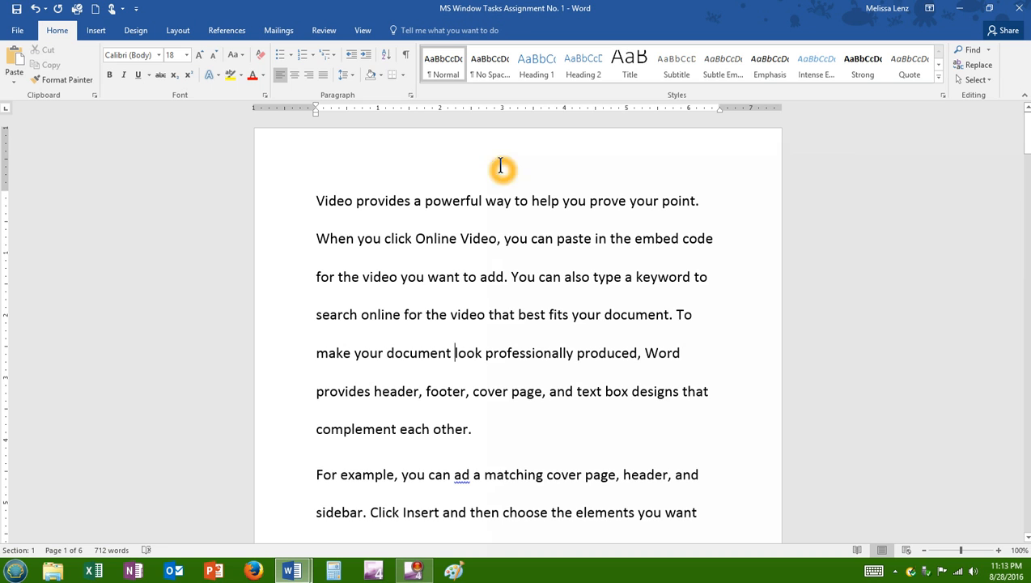
{"action": "scroll", "coordinate": [502, 168], "scroll_direction": "down", "scroll_amount": 8}
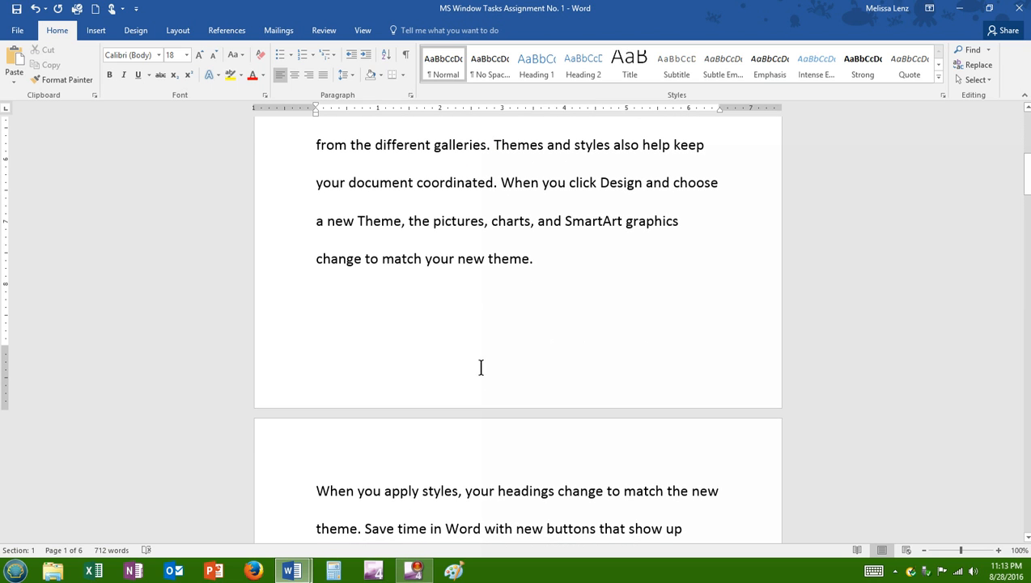
{"action": "left_click", "coordinate": [491, 385]}
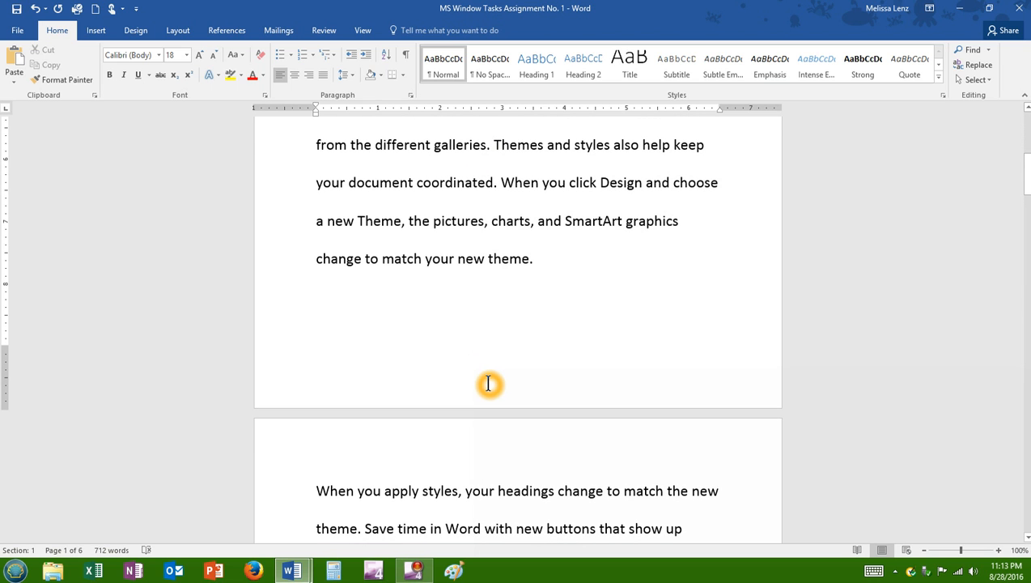
{"action": "left_click", "coordinate": [305, 182]}
{"action": "left_click", "coordinate": [319, 181]}
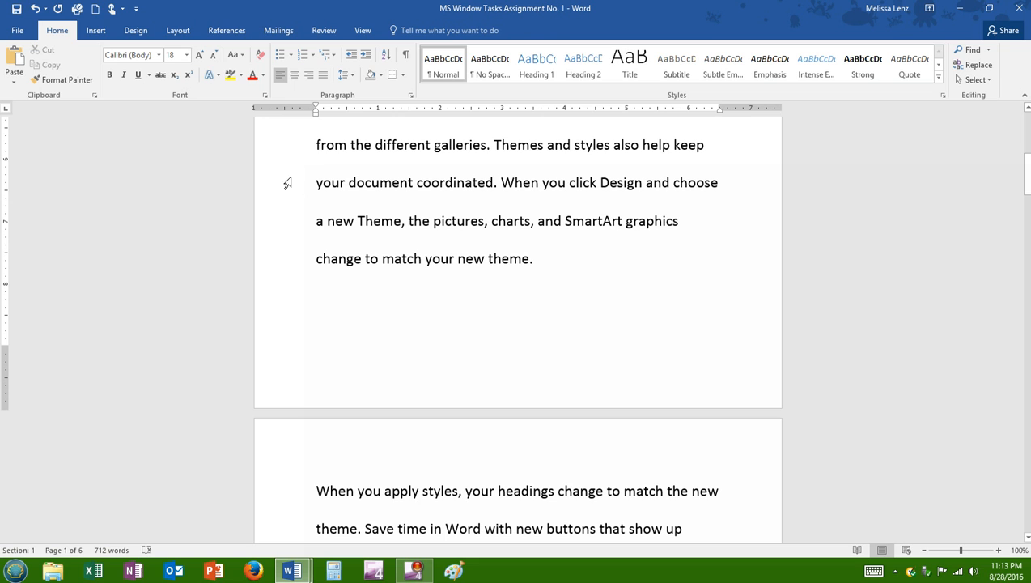
{"action": "left_click", "coordinate": [723, 180]}
{"action": "left_click", "coordinate": [769, 174]}
{"action": "scroll", "coordinate": [690, 218], "scroll_direction": "up", "scroll_amount": 10}
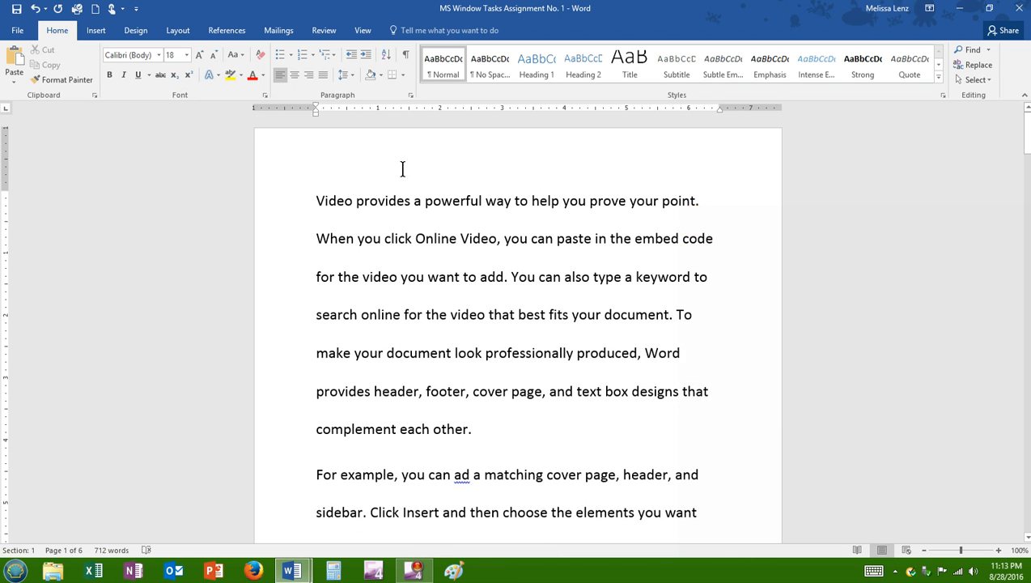
{"action": "left_click", "coordinate": [438, 165]}
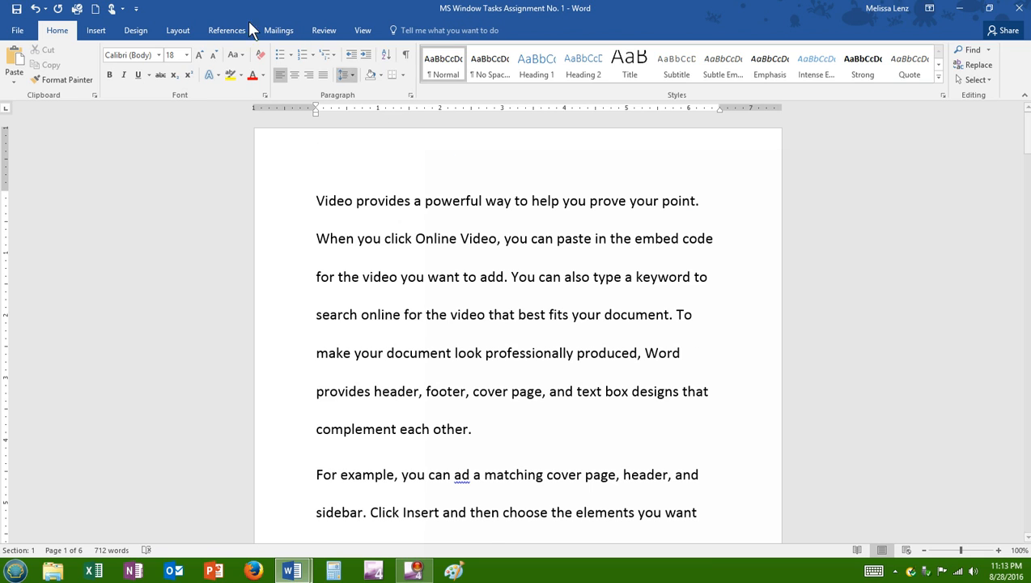
Review the preset margin options and apply the Narrow preset with 0.5" margins on all sides
{"action": "left_click", "coordinate": [178, 30]}
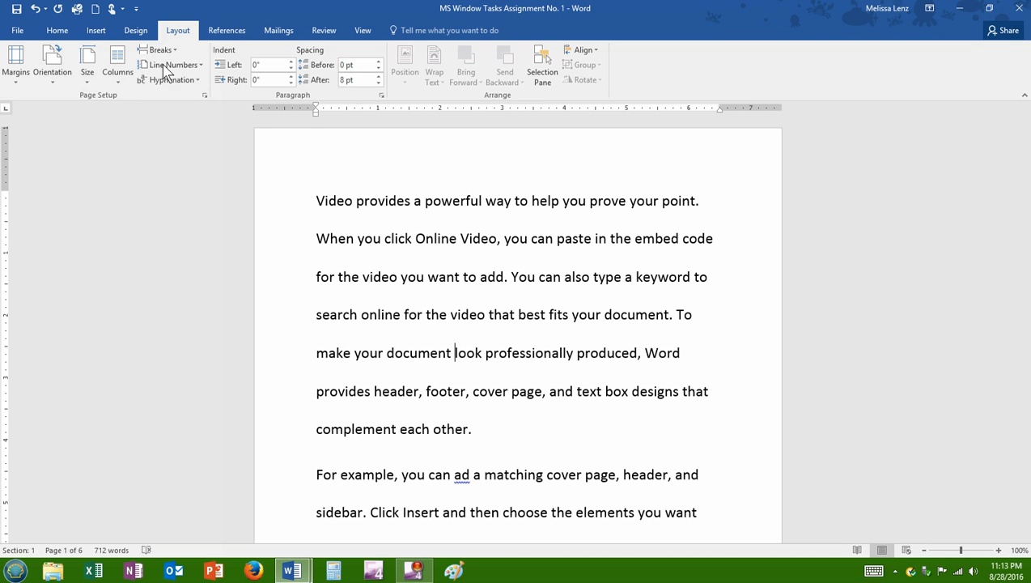
{"action": "left_click", "coordinate": [16, 86]}
{"action": "left_click", "coordinate": [16, 81]}
{"action": "left_click", "coordinate": [50, 152]}
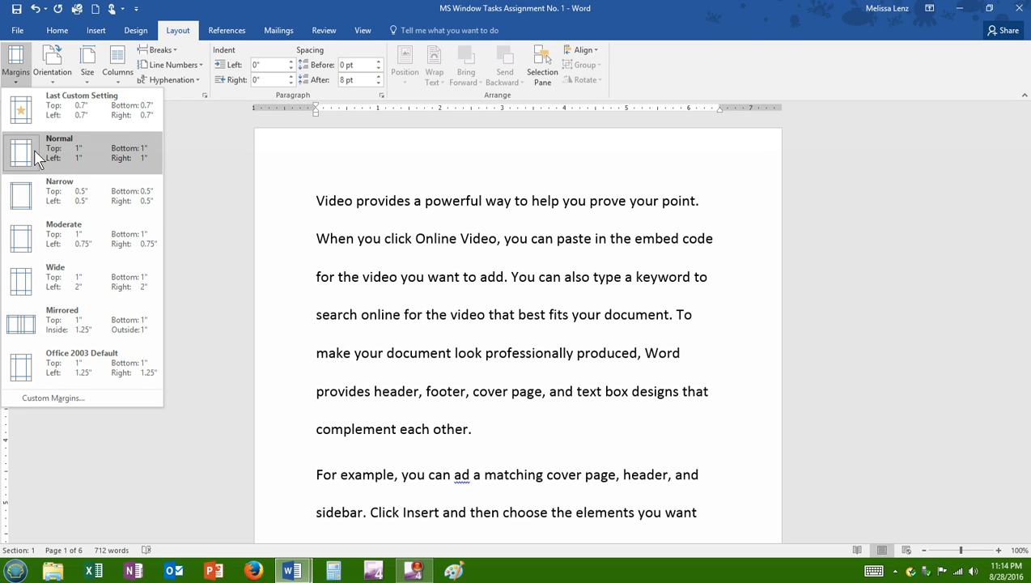
{"action": "left_click", "coordinate": [259, 133]}
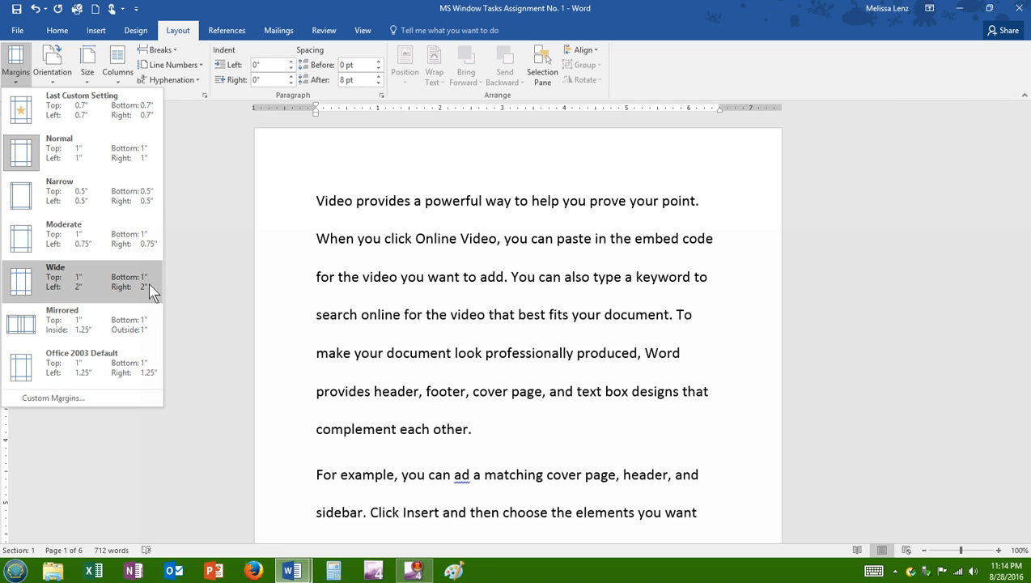
{"action": "left_click", "coordinate": [160, 330]}
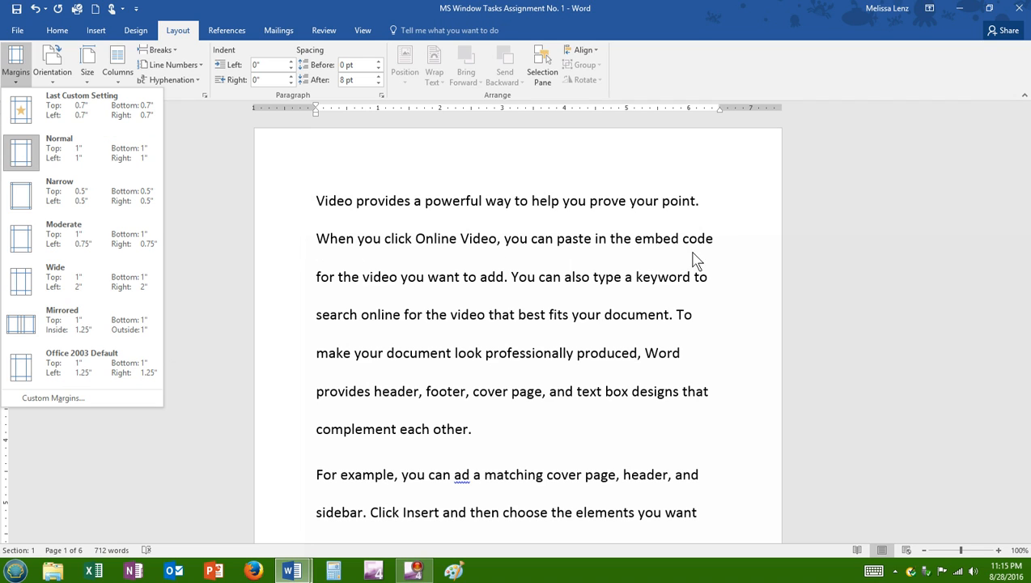
{"action": "left_click", "coordinate": [113, 196]}
{"action": "left_click", "coordinate": [103, 201]}
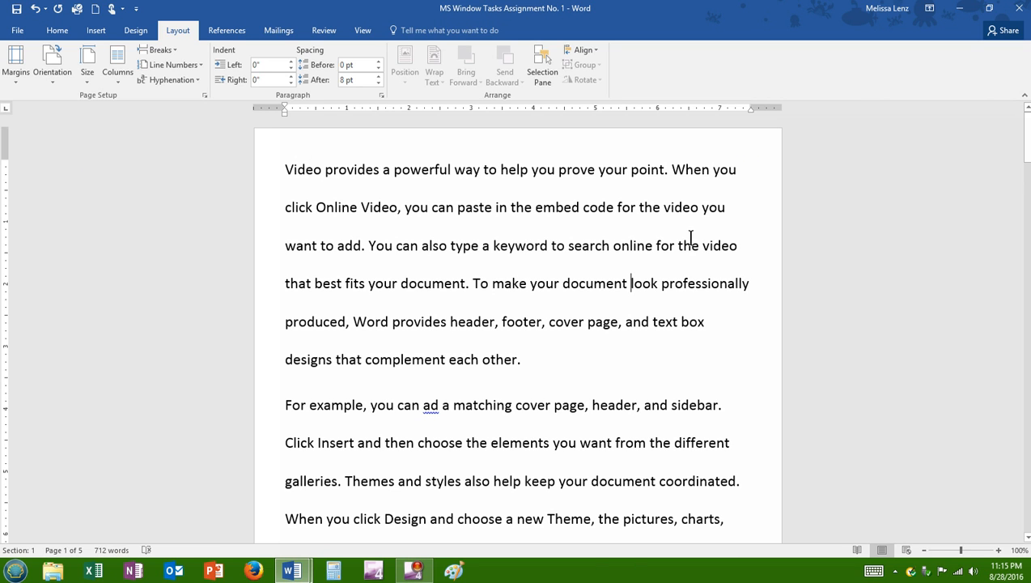
Look through the document to its last page to examine the text layout and page count with narrow margins
{"action": "scroll", "coordinate": [727, 356], "scroll_direction": "down", "scroll_amount": 5}
{"action": "scroll", "coordinate": [727, 356], "scroll_direction": "down", "scroll_amount": 2}
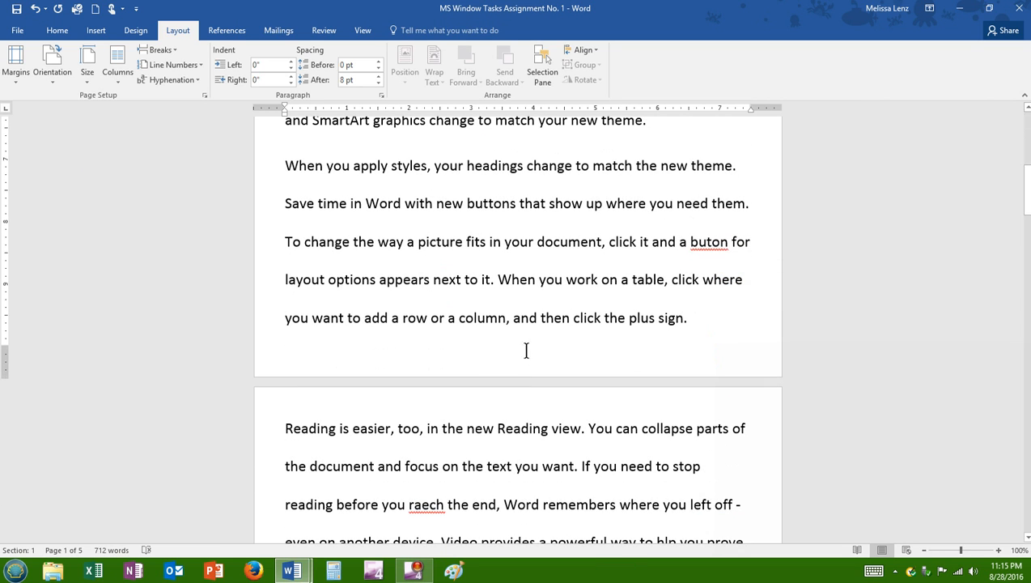
{"action": "scroll", "coordinate": [605, 368], "scroll_direction": "down", "scroll_amount": 1}
{"action": "scroll", "coordinate": [605, 369], "scroll_direction": "down", "scroll_amount": 8}
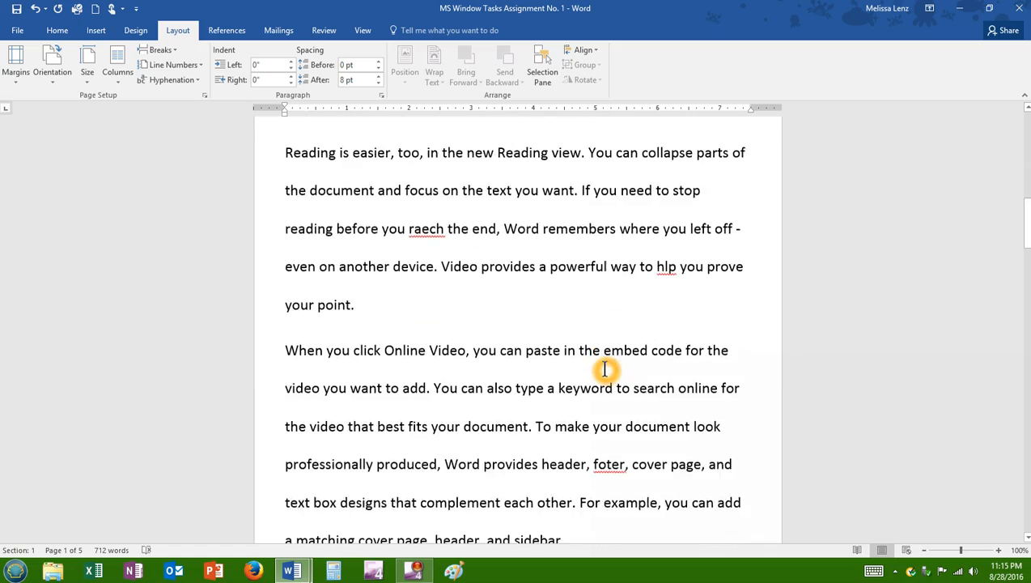
{"action": "scroll", "coordinate": [606, 369], "scroll_direction": "down", "scroll_amount": 16}
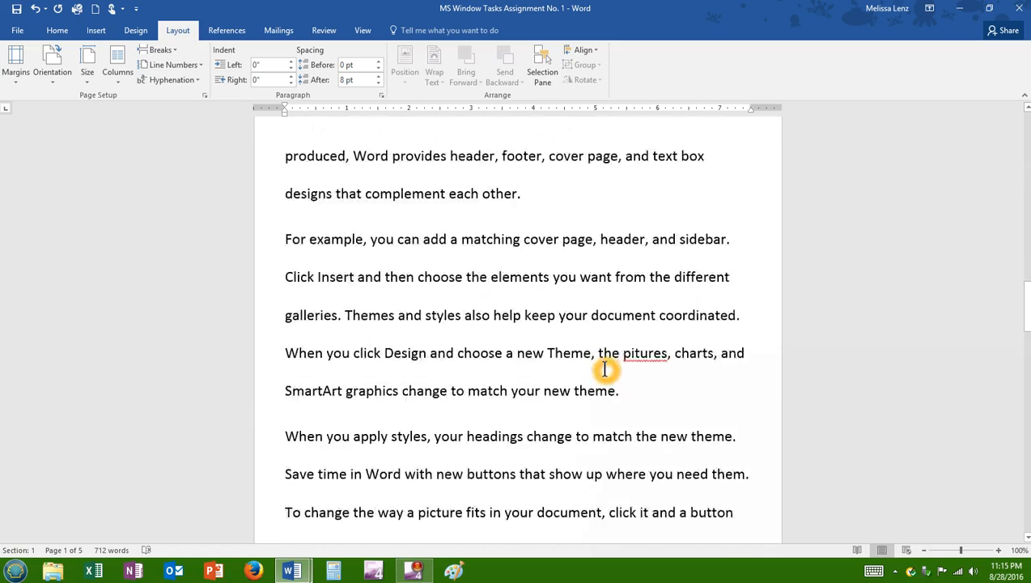
{"action": "scroll", "coordinate": [606, 369], "scroll_direction": "down", "scroll_amount": 12}
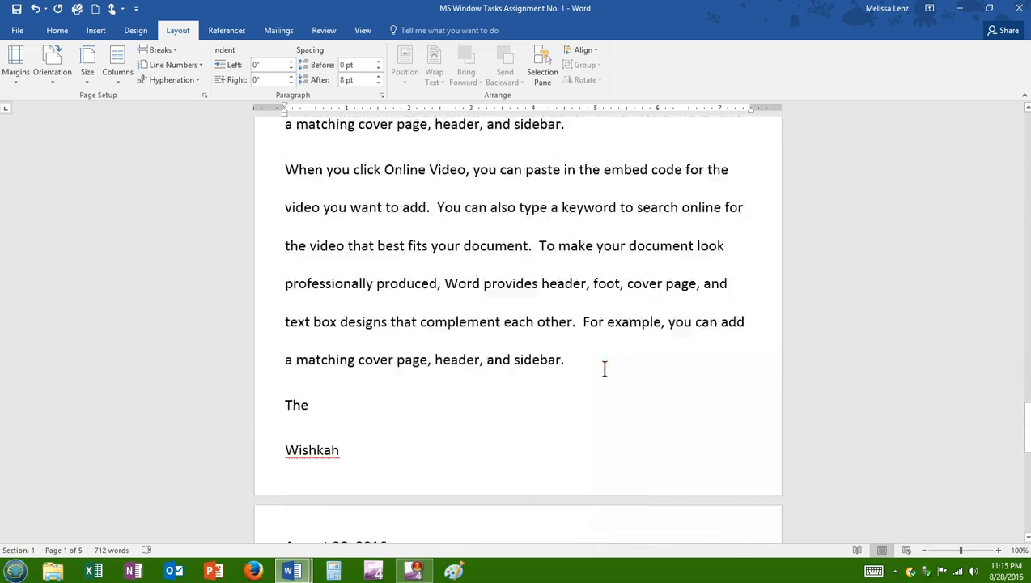
{"action": "scroll", "coordinate": [494, 329], "scroll_direction": "up", "scroll_amount": 1}
{"action": "scroll", "coordinate": [495, 328], "scroll_direction": "up", "scroll_amount": 1}
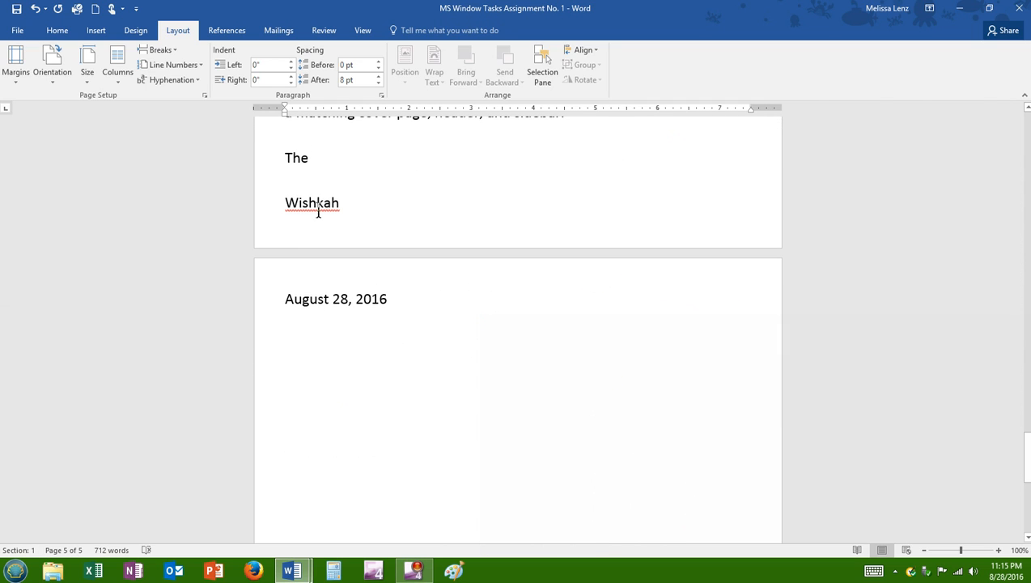
Delete the words "The" and "Wishkah" near the end of the document
{"action": "double_click", "coordinate": [305, 158]}
{"action": "left_click", "coordinate": [301, 162]}
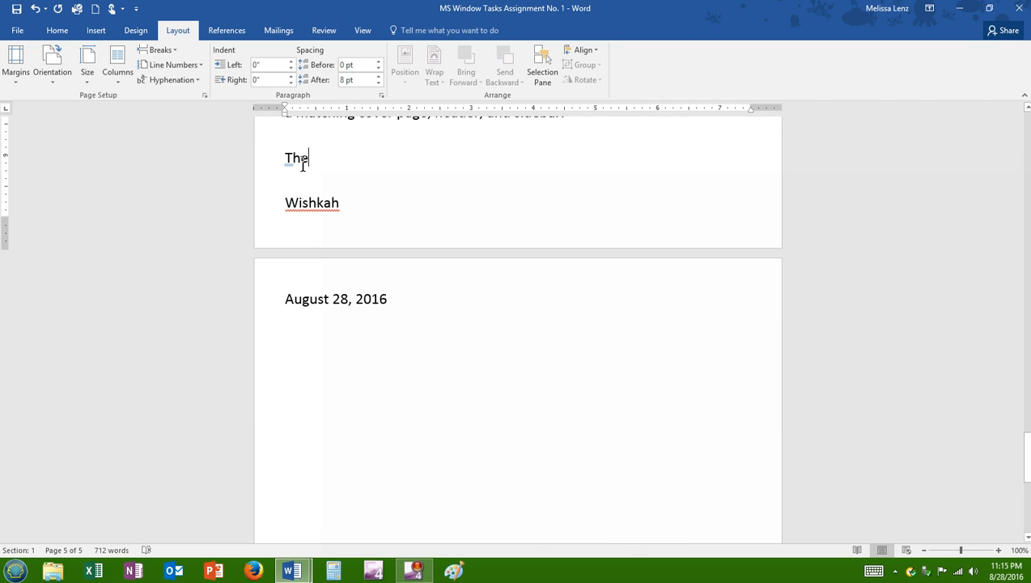
{"action": "key", "text": "BackSpace"}
{"action": "key", "text": "BackSpace"}
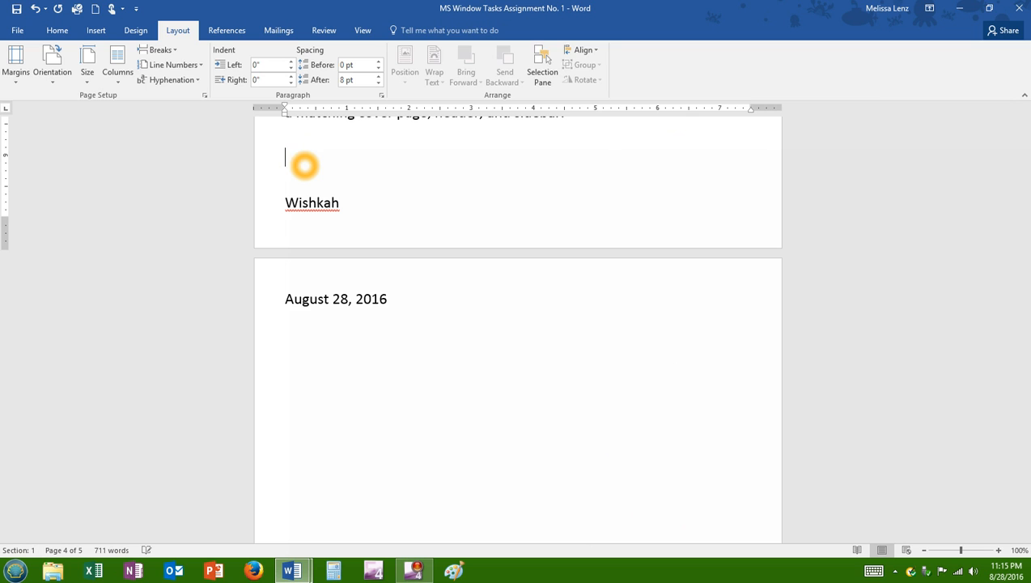
{"action": "key", "text": "Delete"}
{"action": "key", "text": "Delete"}
{"action": "key", "text": "Delete"}
{"action": "key", "text": "Delete"}
{"action": "key", "text": "Delete"}
{"action": "key", "text": "Delete"}
{"action": "key", "text": "Delete"}
{"action": "key", "text": "Delete"}
{"action": "key", "text": "Delete"}
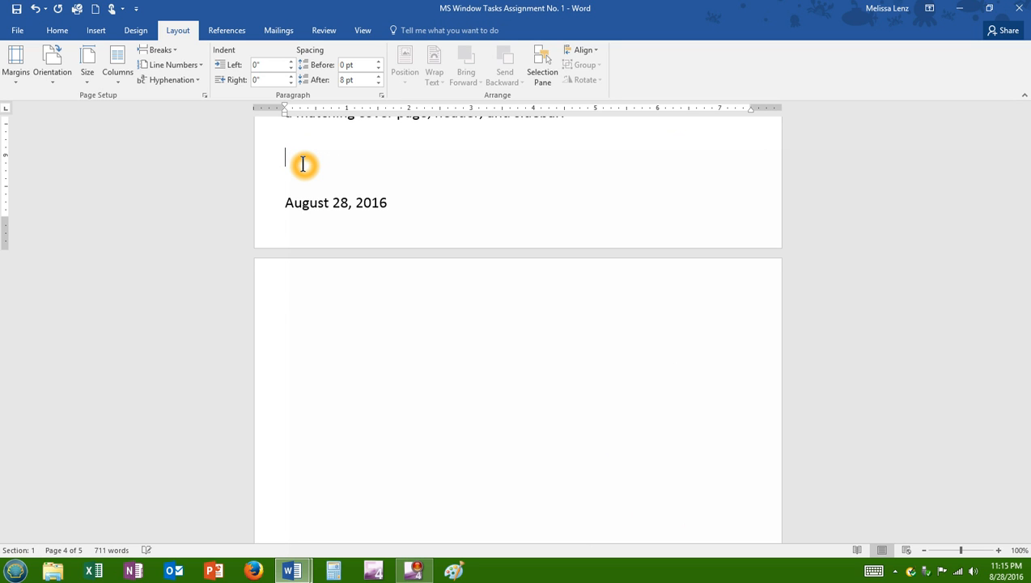
Delete the blank line and the date "August 28, 2016" at the end of the document
{"action": "key", "text": "Delete"}
{"action": "key", "text": "Delete"}
{"action": "key", "text": "Delete"}
{"action": "key", "text": "Delete"}
{"action": "key", "text": "Delete"}
{"action": "key", "text": "Delete"}
{"action": "key", "text": "Delete"}
{"action": "key", "text": "Delete"}
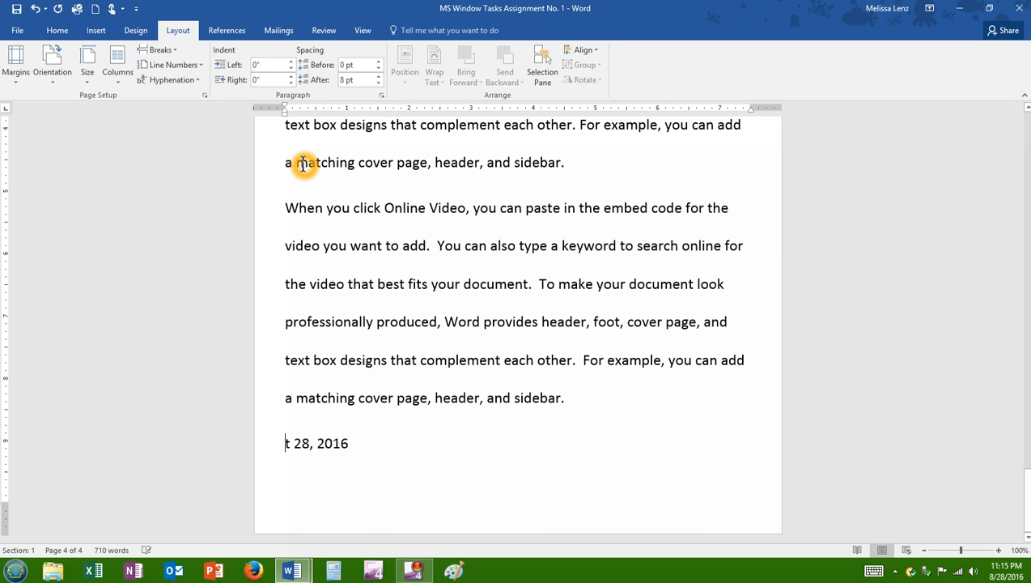
{"action": "key", "text": "Delete"}
{"action": "key", "text": "Delete"}
{"action": "key", "text": "Delete"}
{"action": "key", "text": "Delete"}
{"action": "key", "text": "Delete"}
{"action": "key", "text": "Delete"}
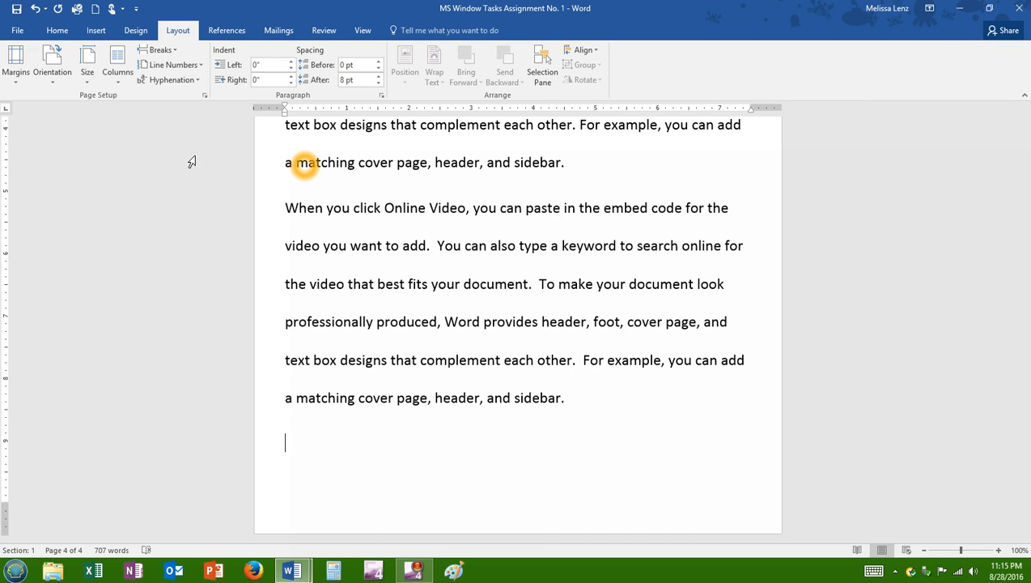
{"action": "left_click", "coordinate": [311, 444]}
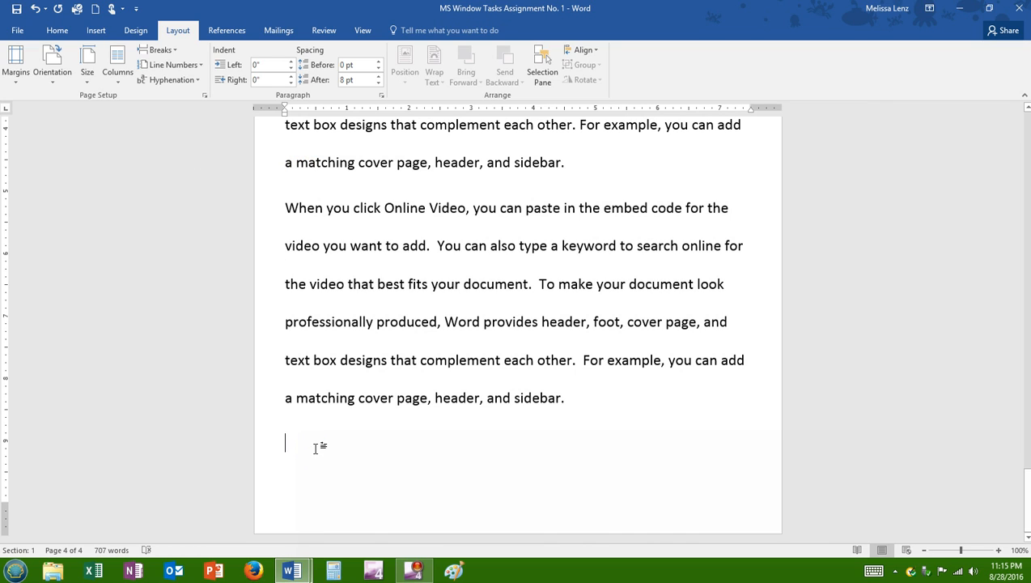
{"action": "left_click", "coordinate": [308, 435]}
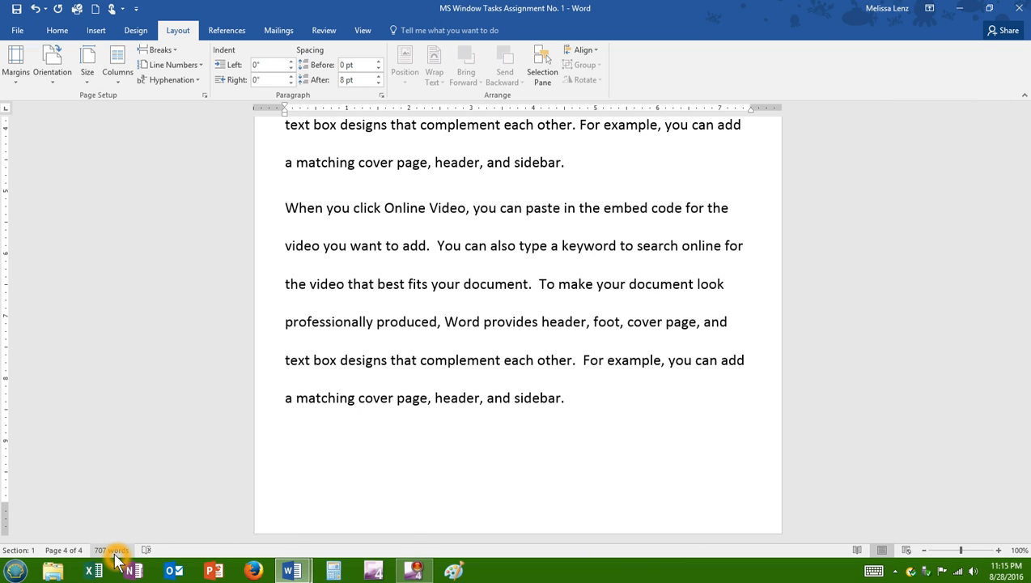
View the custom margin settings in Page Setup and close the dialog without applying changes
{"action": "left_click", "coordinate": [23, 81]}
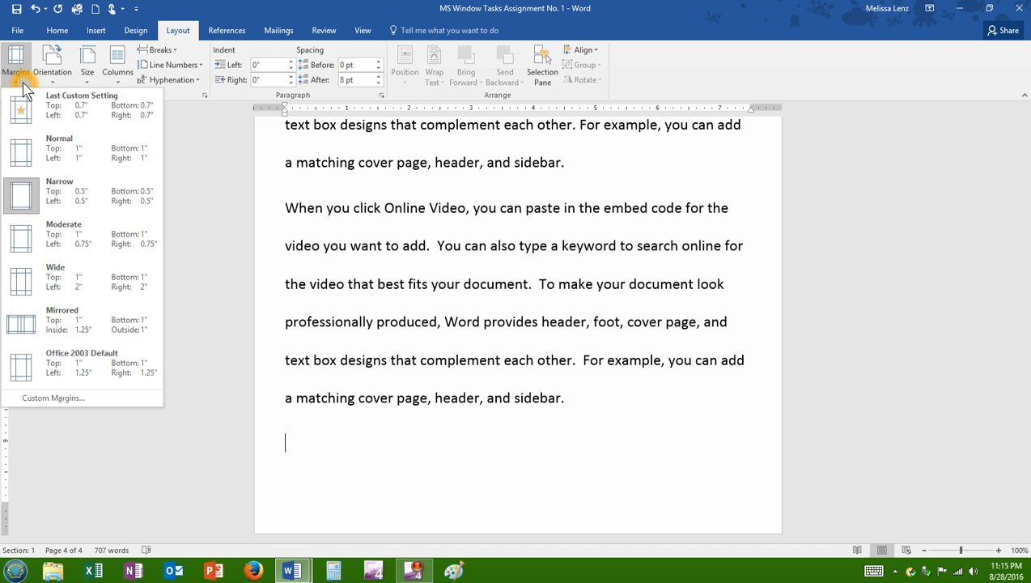
{"action": "left_click", "coordinate": [68, 405]}
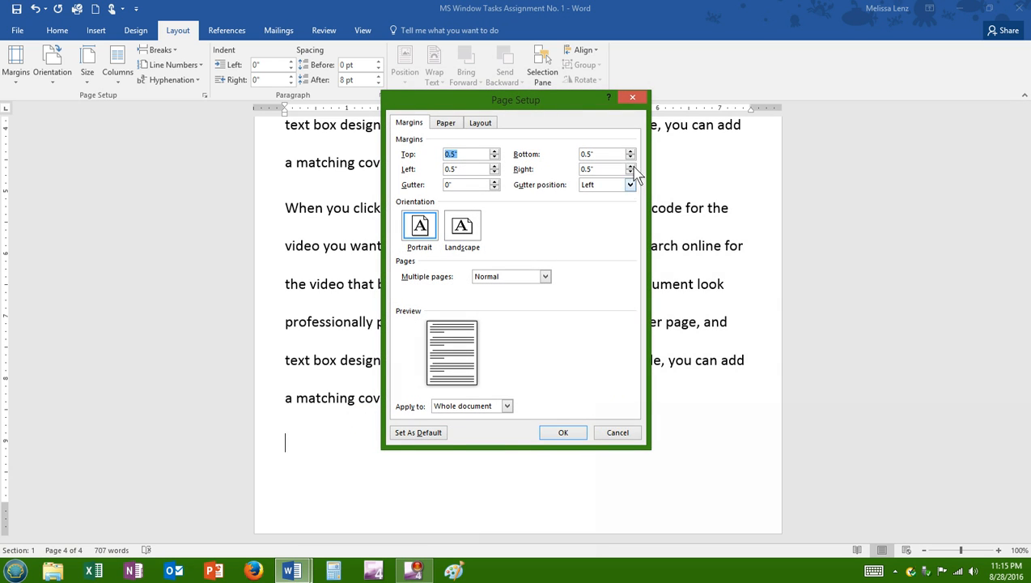
{"action": "left_click", "coordinate": [633, 98]}
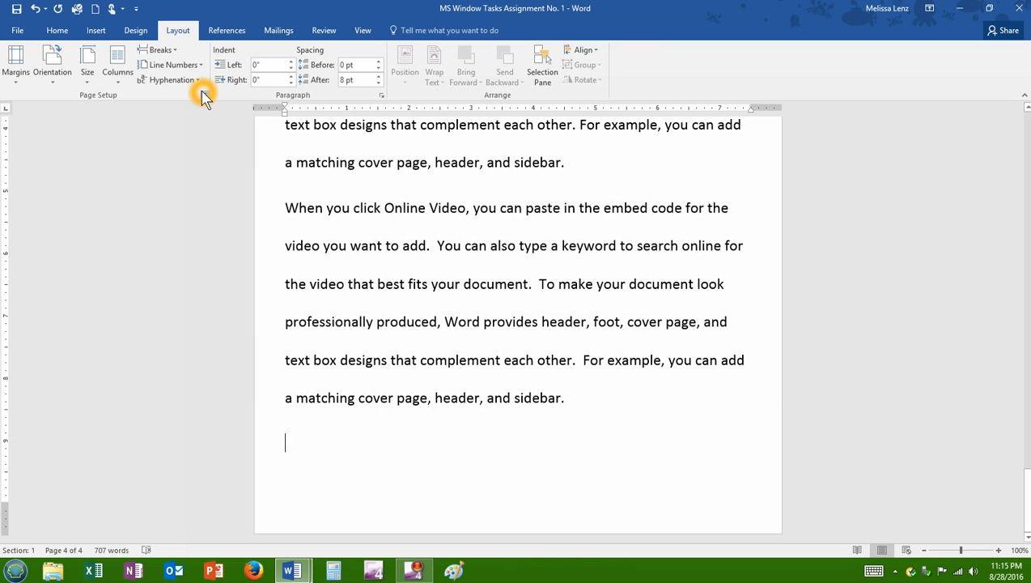
Open the Page Setup margin settings and set the Top and Bottom margins to 0.7"
{"action": "left_click", "coordinate": [206, 97]}
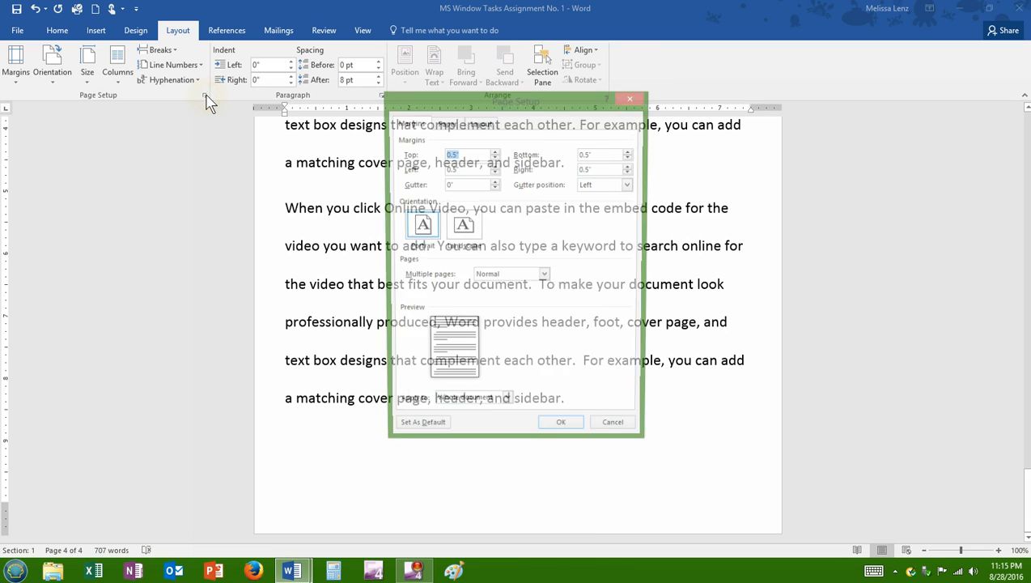
{"action": "left_click", "coordinate": [410, 124]}
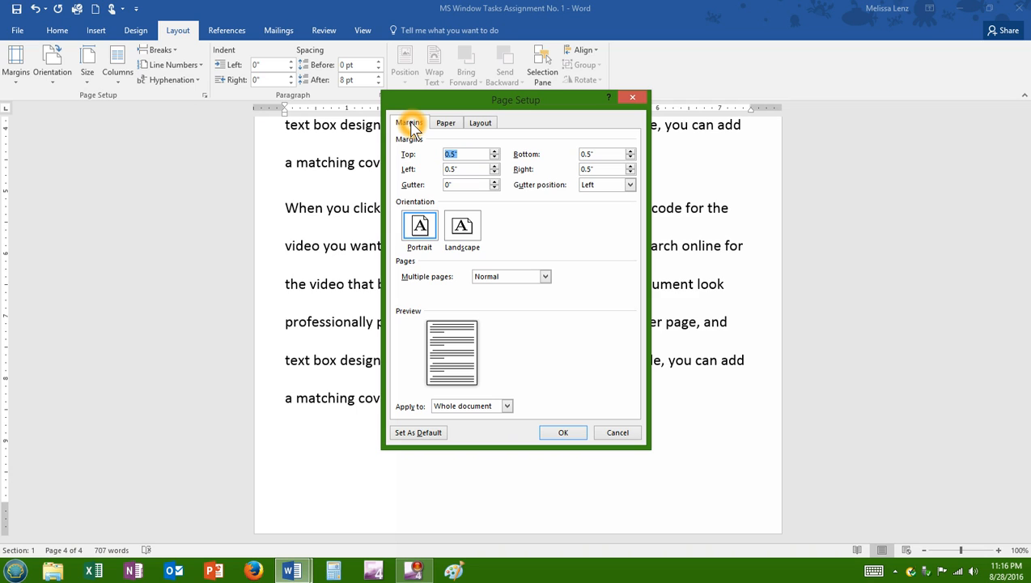
{"action": "left_click", "coordinate": [408, 156]}
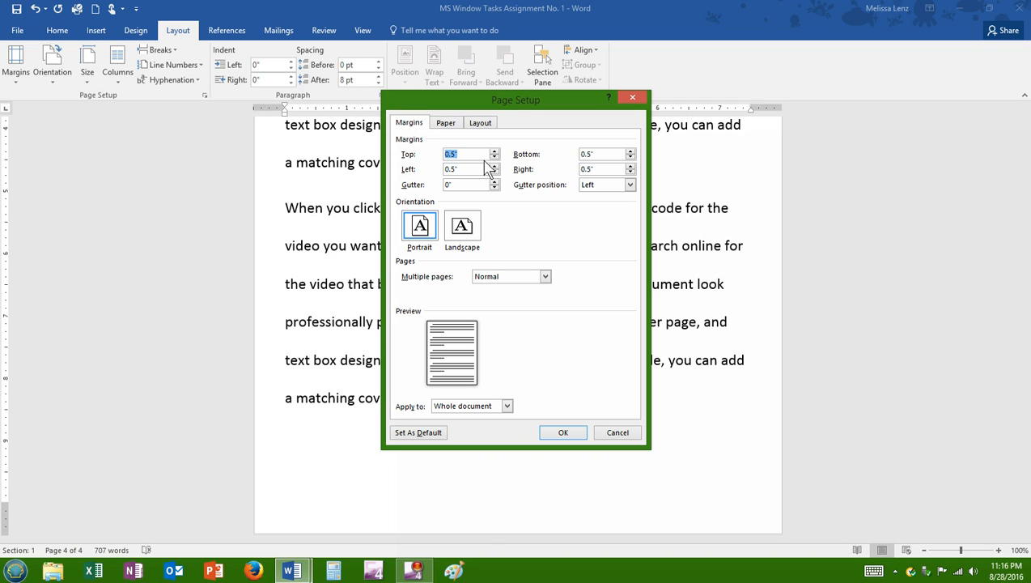
{"action": "left_click", "coordinate": [491, 155]}
{"action": "left_click", "coordinate": [468, 169]}
{"action": "left_click", "coordinate": [495, 151]}
{"action": "left_click", "coordinate": [495, 151]}
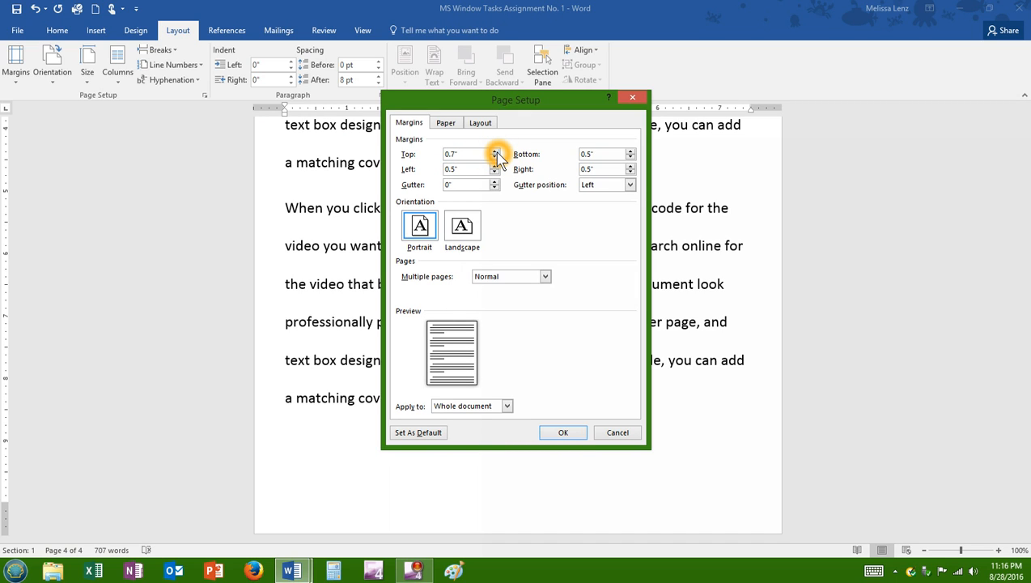
{"action": "left_click", "coordinate": [630, 151]}
{"action": "left_click", "coordinate": [631, 152]}
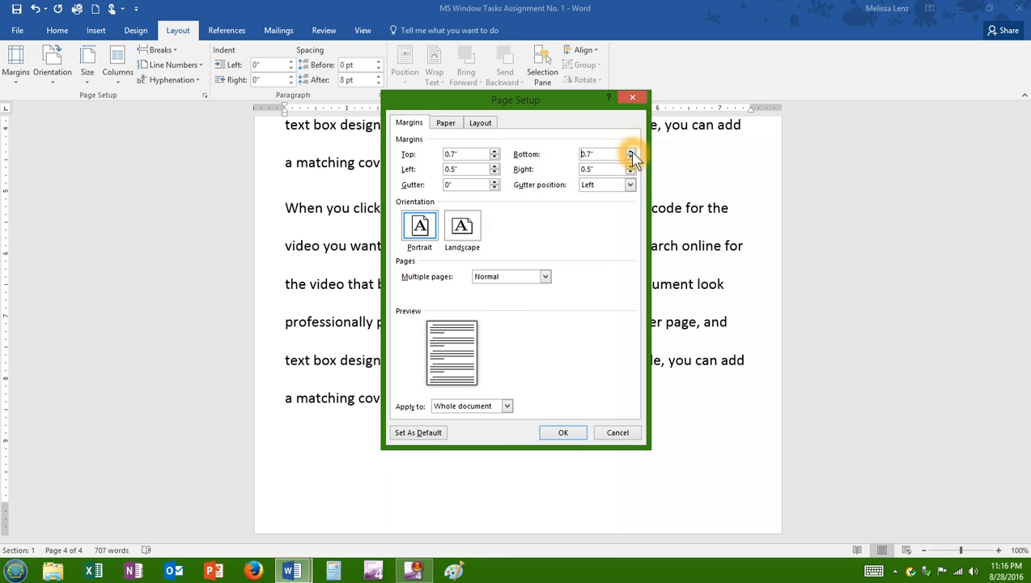
Set the Left and Right margins to 0.7 in Page Setup
{"action": "left_click", "coordinate": [472, 169]}
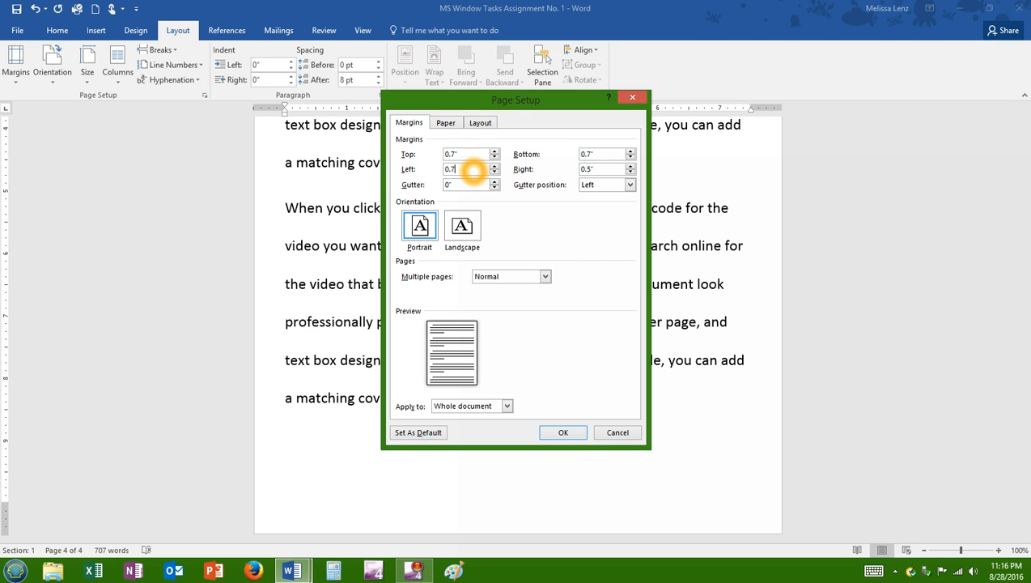
{"action": "left_click", "coordinate": [591, 168]}
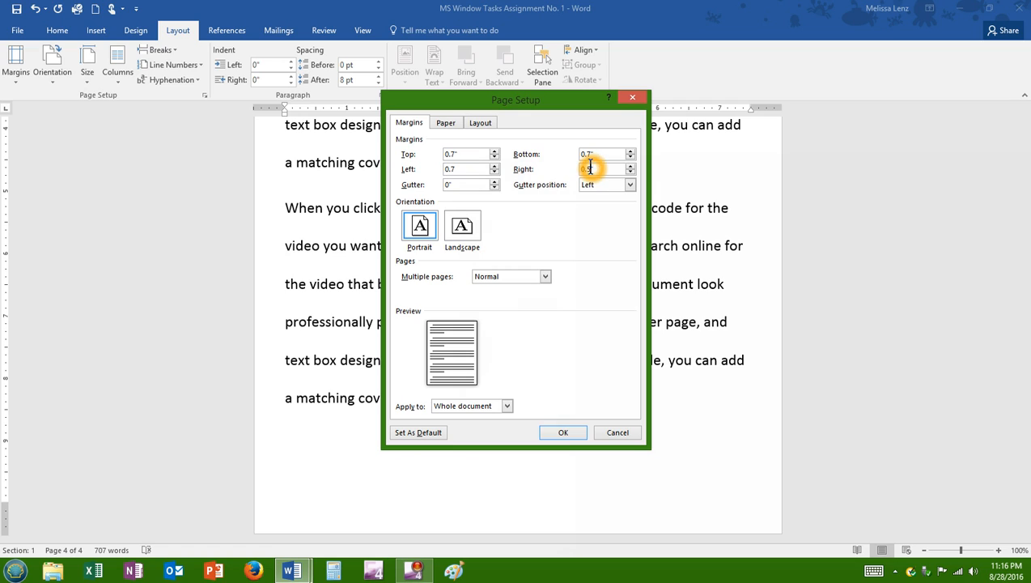
{"action": "left_click", "coordinate": [598, 170]}
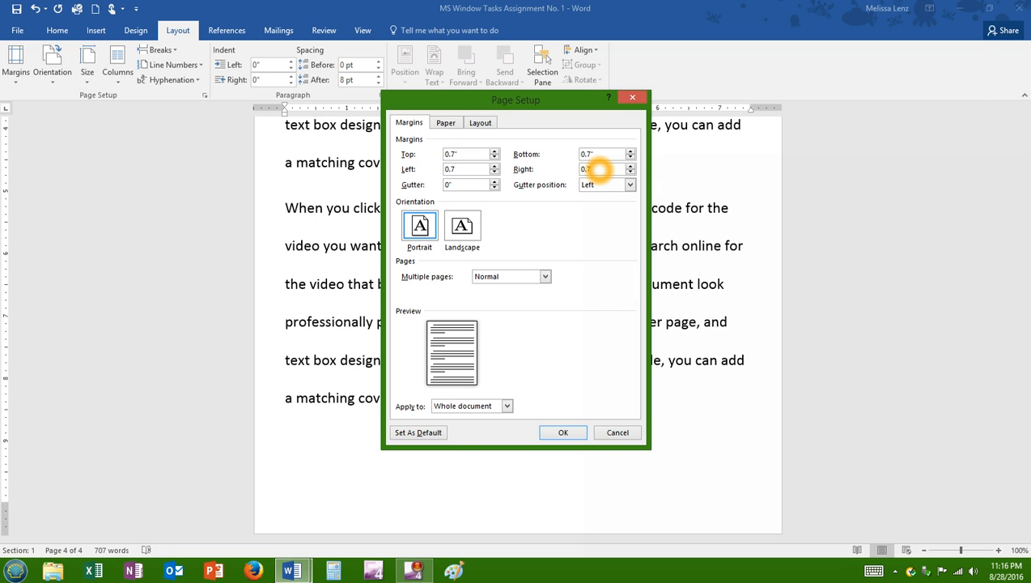
{"action": "left_click", "coordinate": [603, 204]}
{"action": "left_click", "coordinate": [493, 153]}
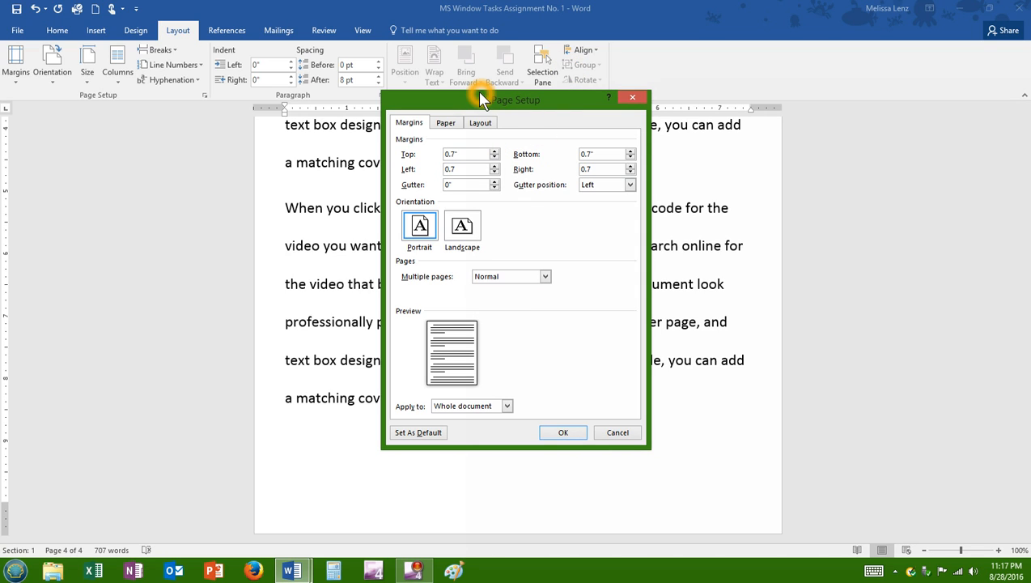
Set the orientation to Landscape in Page Setup and apply the settings to the whole document
{"action": "left_click", "coordinate": [502, 230]}
{"action": "left_click", "coordinate": [444, 266]}
{"action": "left_click", "coordinate": [499, 261]}
{"action": "left_click", "coordinate": [459, 256]}
{"action": "left_click", "coordinate": [462, 256]}
{"action": "left_click", "coordinate": [468, 230]}
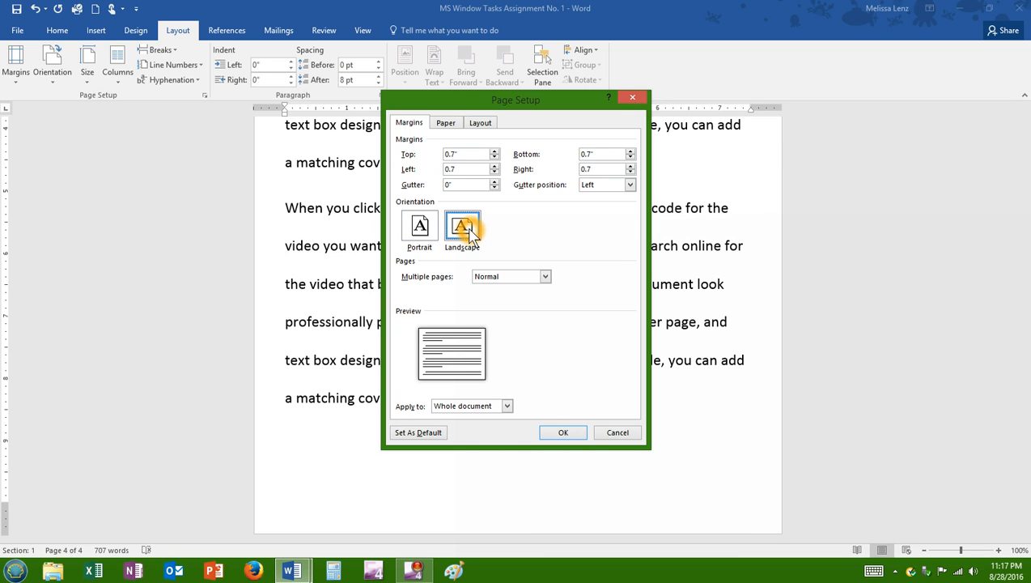
{"action": "left_click", "coordinate": [555, 431]}
Change the document's page orientation back to Portrait
{"action": "scroll", "coordinate": [562, 346], "scroll_direction": "up", "scroll_amount": 15}
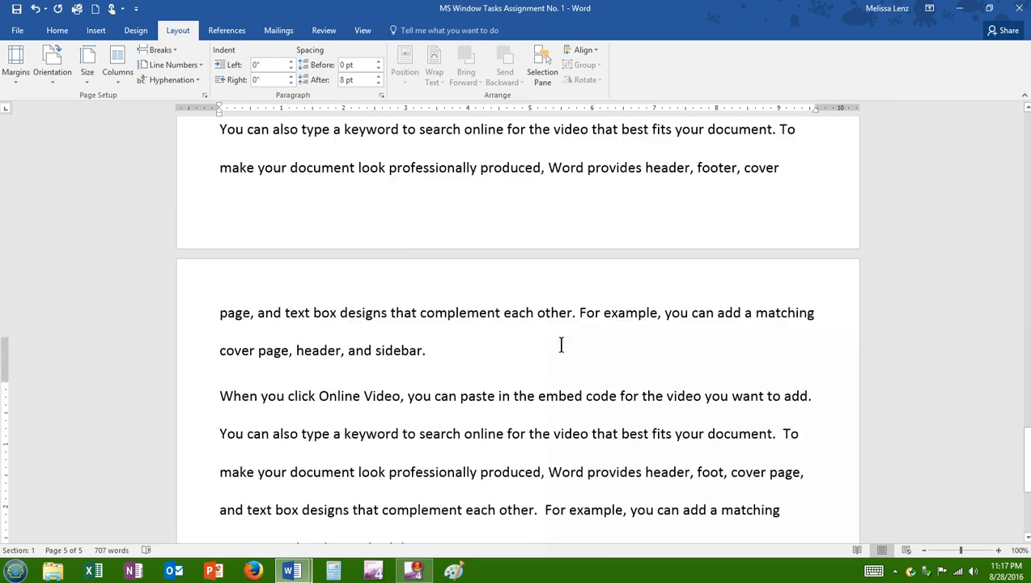
{"action": "scroll", "coordinate": [562, 345], "scroll_direction": "up", "scroll_amount": 15}
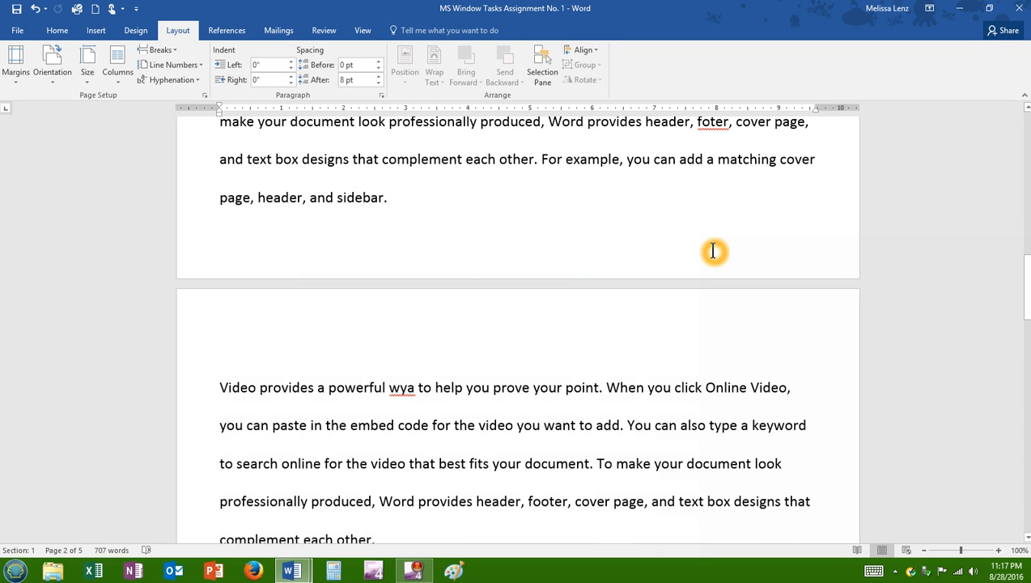
{"action": "scroll", "coordinate": [714, 250], "scroll_direction": "up", "scroll_amount": 5}
{"action": "scroll", "coordinate": [714, 250], "scroll_direction": "up", "scroll_amount": 5}
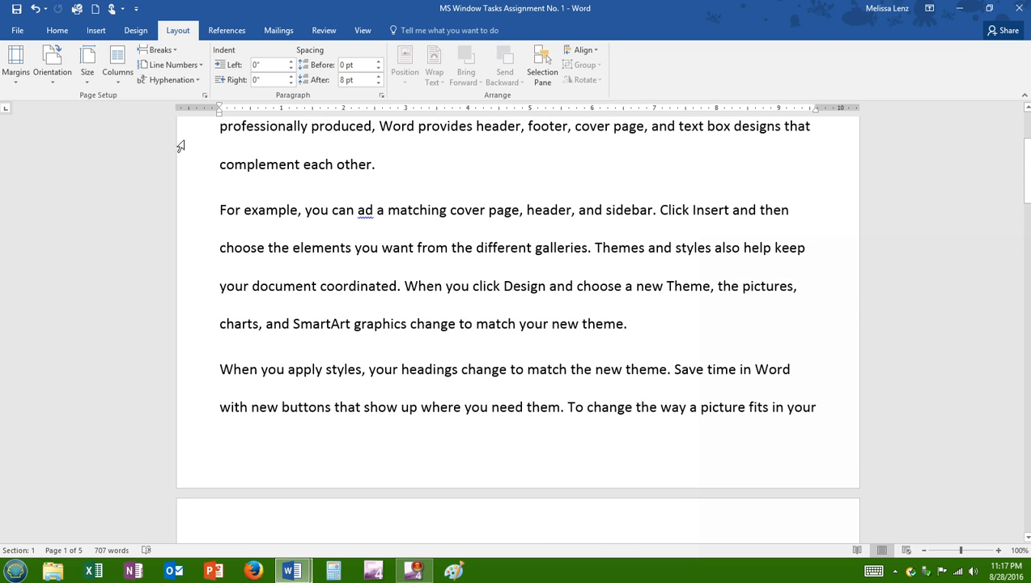
{"action": "left_click", "coordinate": [52, 80]}
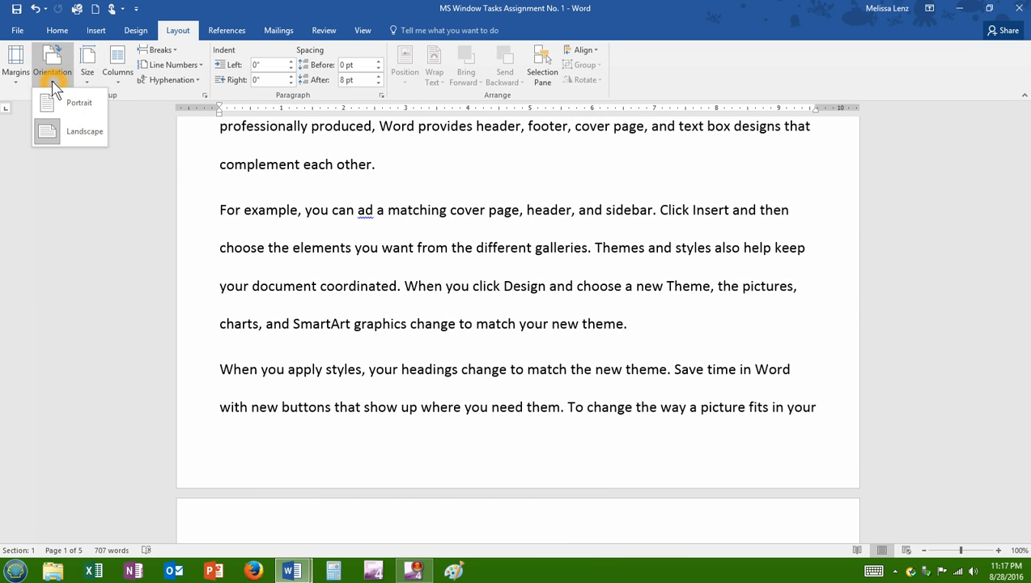
{"action": "left_click", "coordinate": [79, 106]}
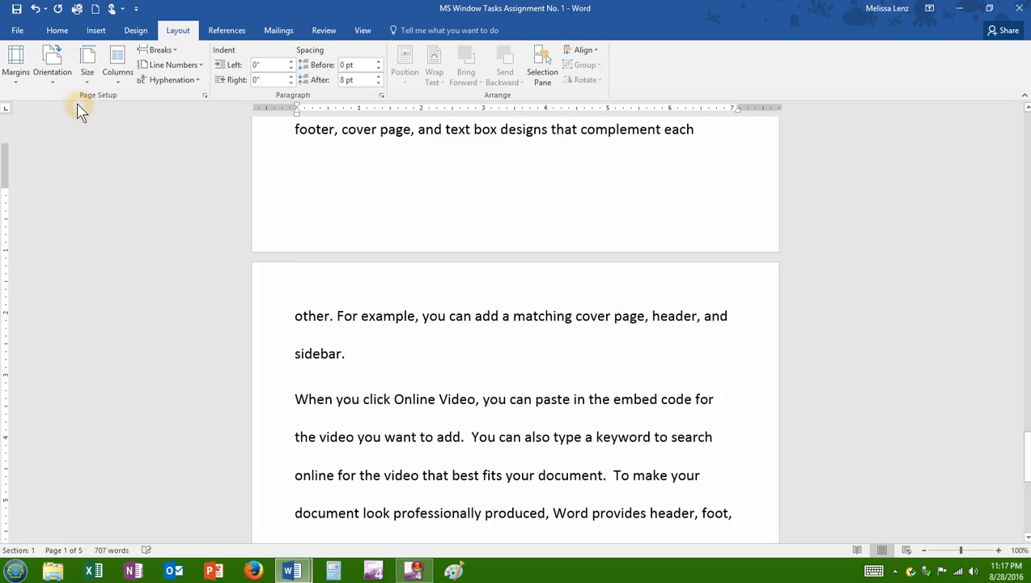
Look through the document's pages in portrait orientation and return to the first paragraph
{"action": "left_click", "coordinate": [485, 301]}
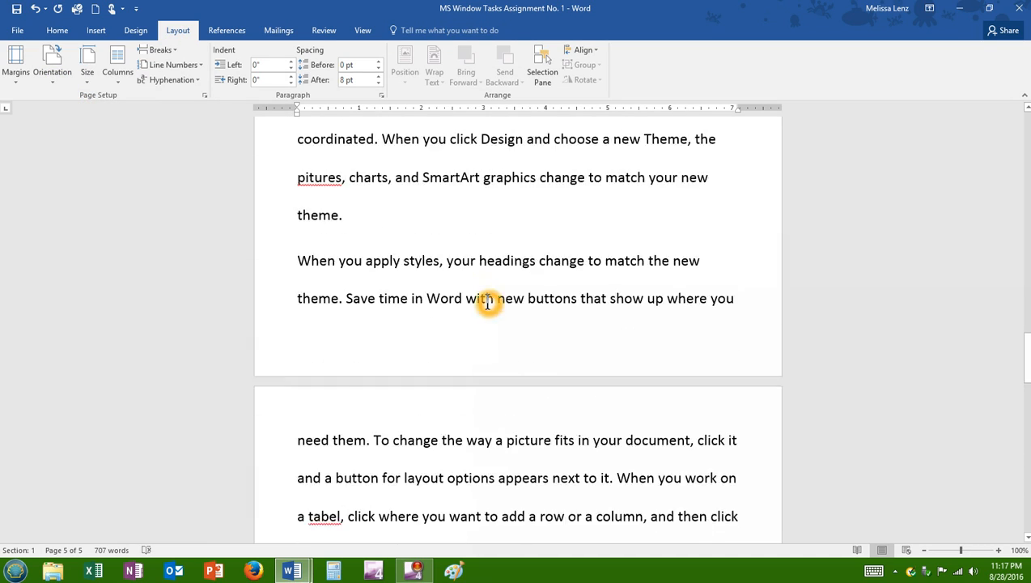
{"action": "scroll", "coordinate": [488, 301], "scroll_direction": "down", "scroll_amount": 15}
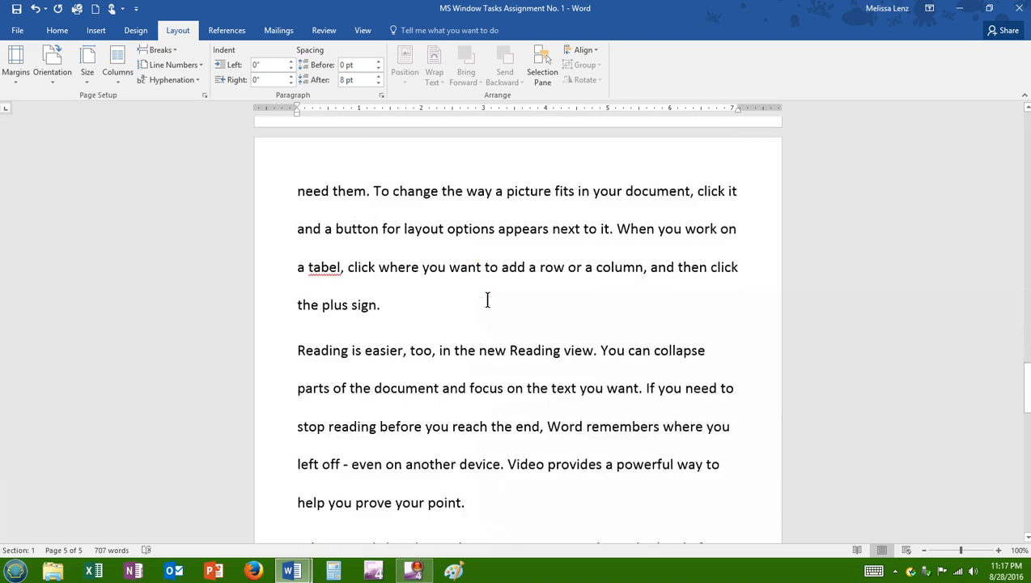
{"action": "left_click", "coordinate": [487, 301]}
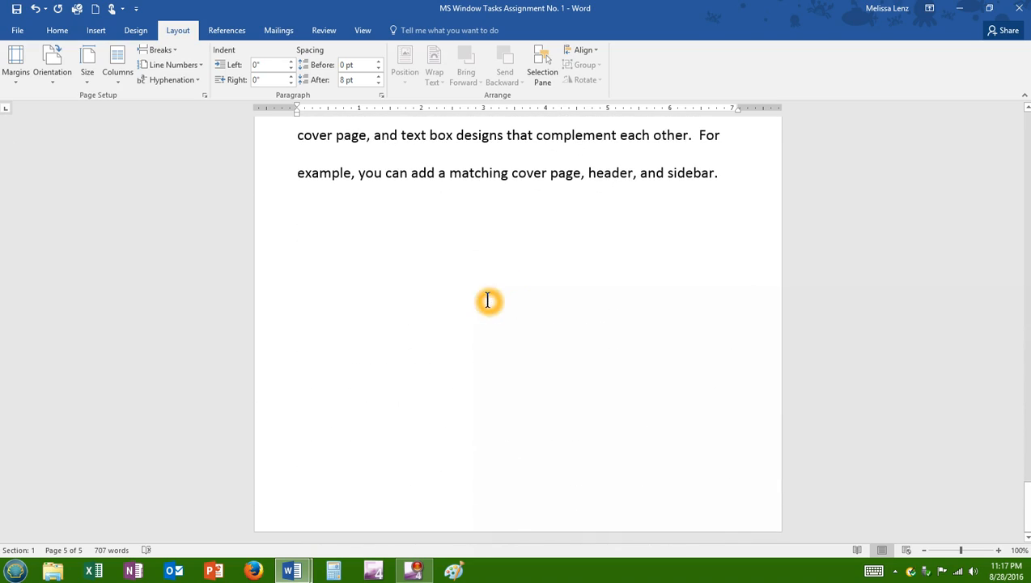
{"action": "scroll", "coordinate": [489, 302], "scroll_direction": "up", "scroll_amount": 5}
{"action": "scroll", "coordinate": [491, 304], "scroll_direction": "up", "scroll_amount": 10}
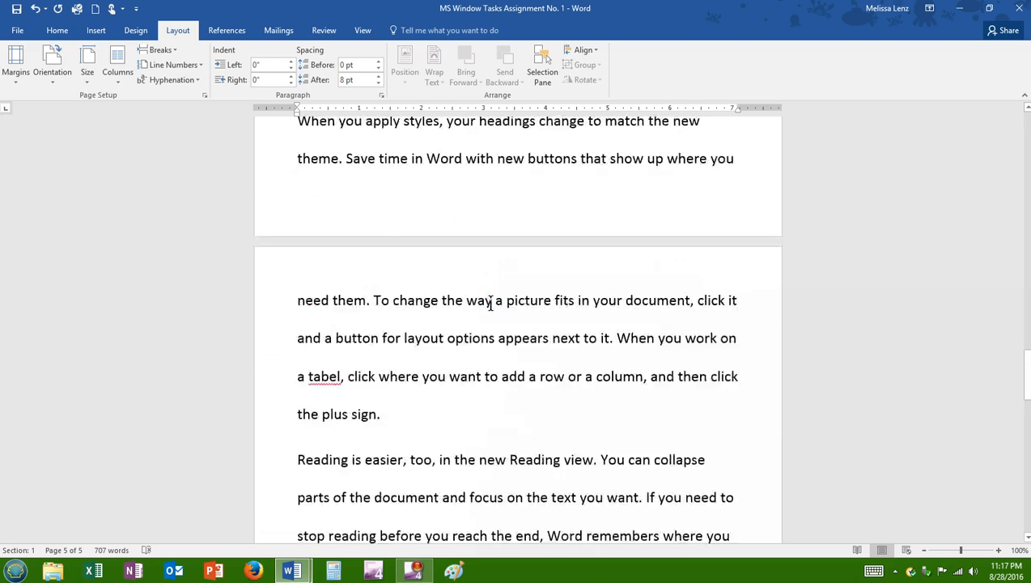
{"action": "scroll", "coordinate": [491, 304], "scroll_direction": "down", "scroll_amount": 8}
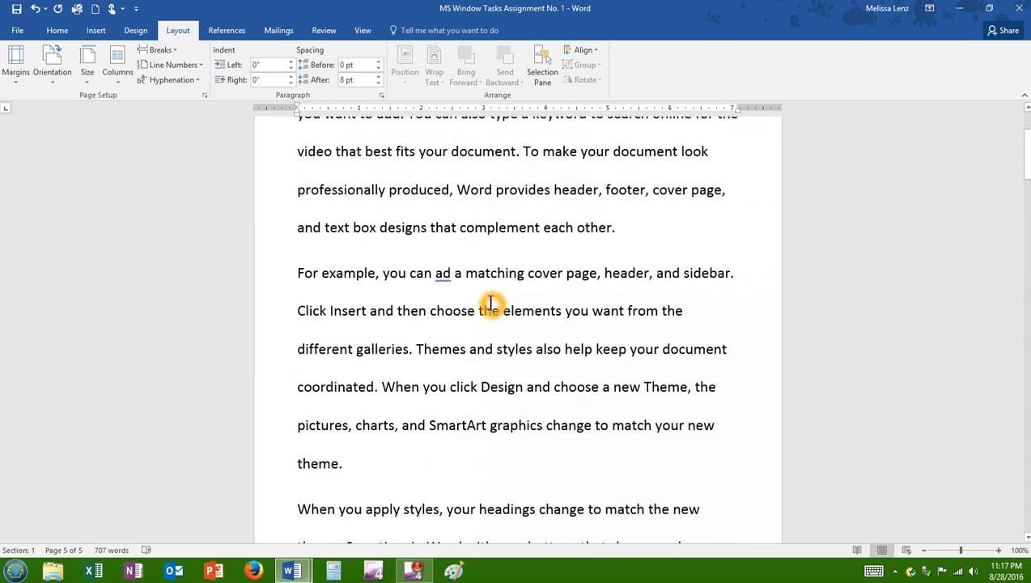
{"action": "scroll", "coordinate": [490, 304], "scroll_direction": "up", "scroll_amount": 2}
{"action": "left_click", "coordinate": [433, 181]}
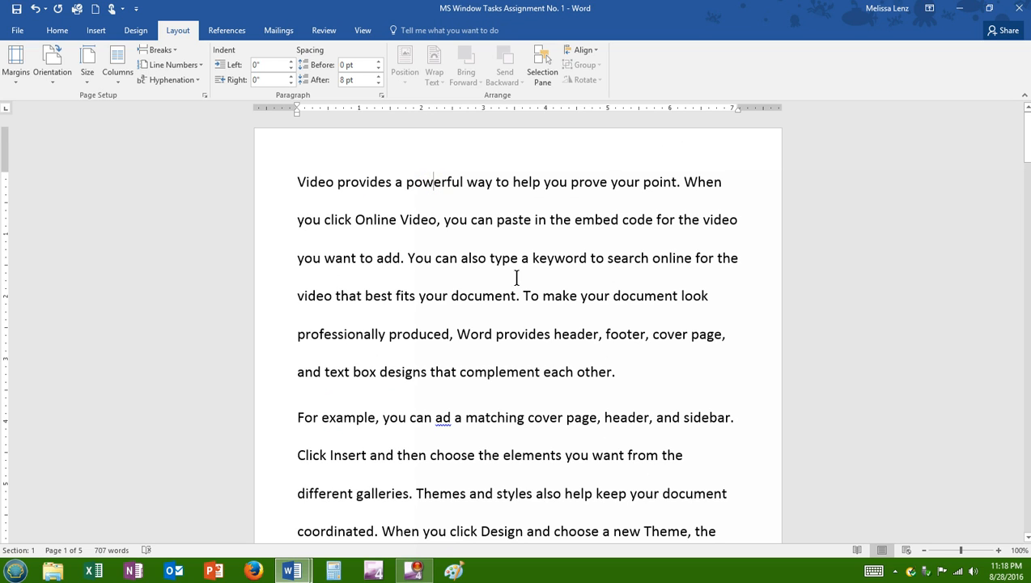
{"action": "scroll", "coordinate": [477, 302], "scroll_direction": "down", "scroll_amount": 1}
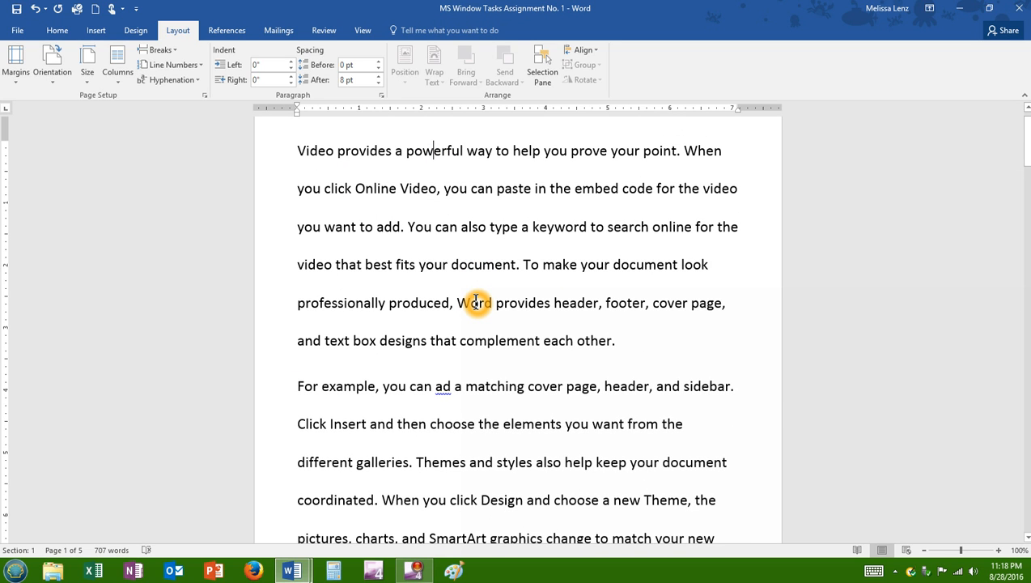
{"action": "scroll", "coordinate": [478, 302], "scroll_direction": "up", "scroll_amount": 1}
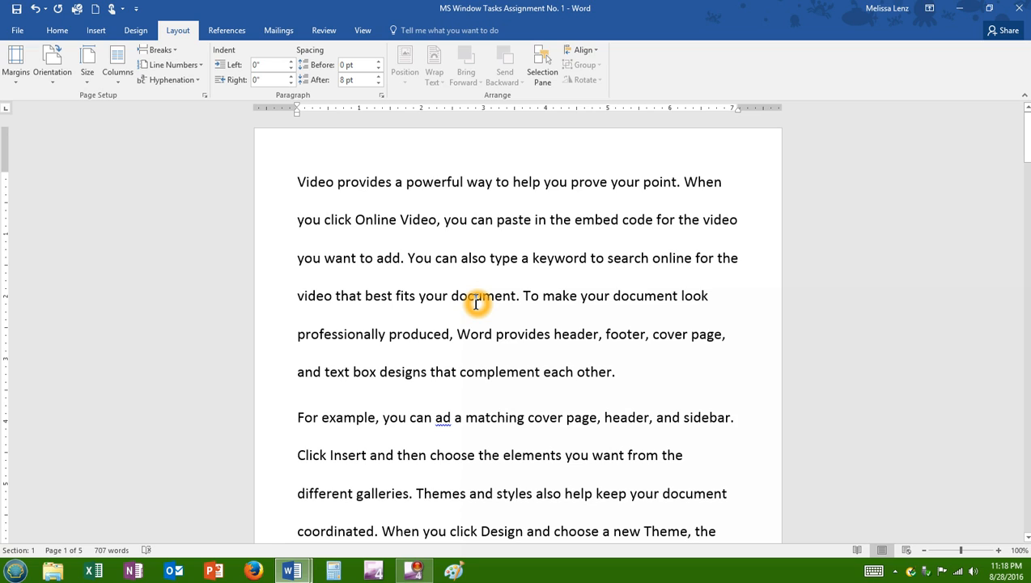
{"action": "left_click", "coordinate": [504, 314]}
{"action": "left_click", "coordinate": [311, 182]}
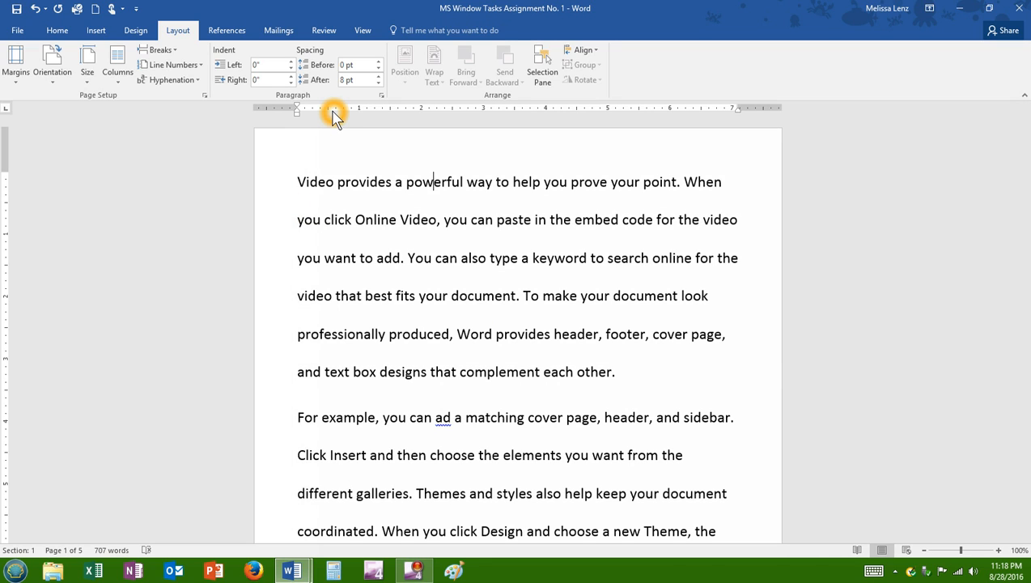
Indent the first line of the three paragraphs starting on page 1: "Video provides", "For example" and "When you apply styles"
{"action": "left_click", "coordinate": [298, 181]}
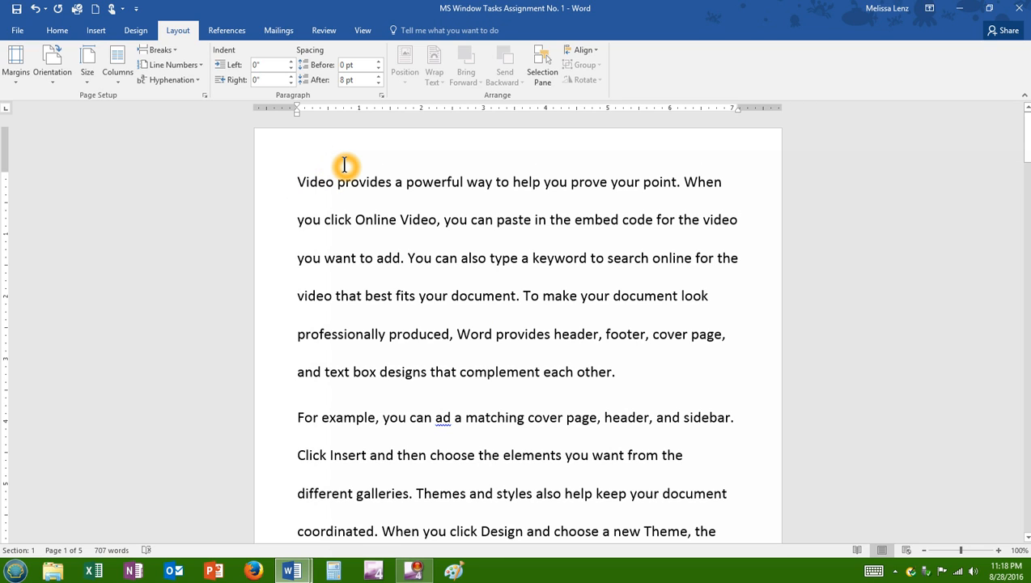
{"action": "key", "text": "Tab"}
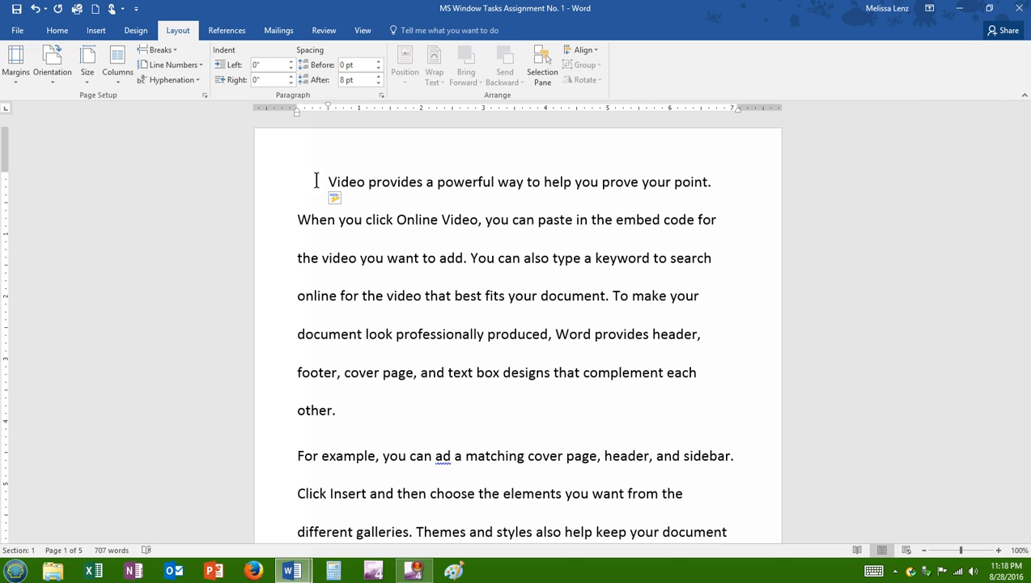
{"action": "left_click", "coordinate": [300, 455]}
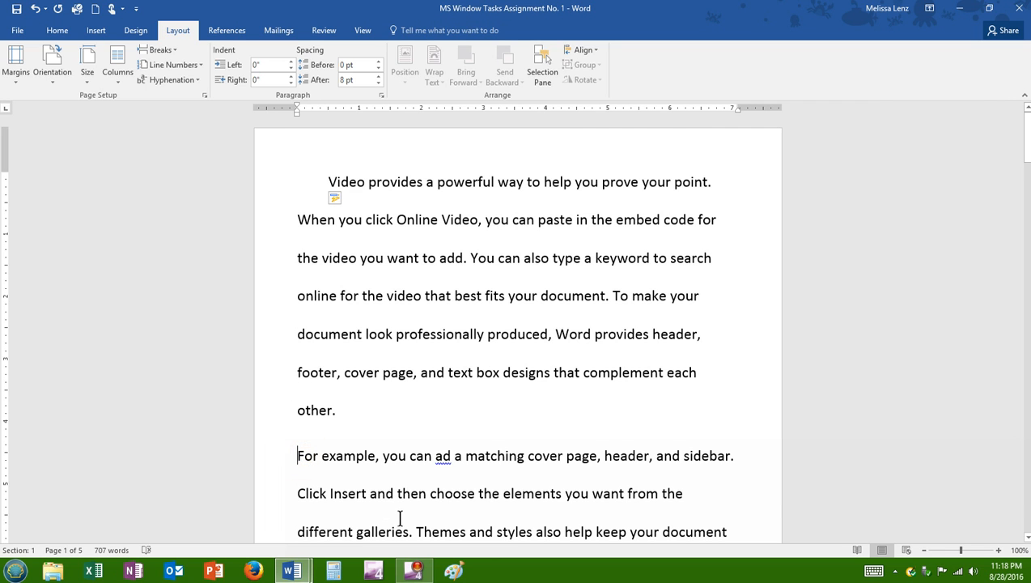
{"action": "key", "text": "Tab"}
{"action": "scroll", "coordinate": [401, 519], "scroll_direction": "down", "scroll_amount": 1}
{"action": "scroll", "coordinate": [400, 519], "scroll_direction": "down", "scroll_amount": 4}
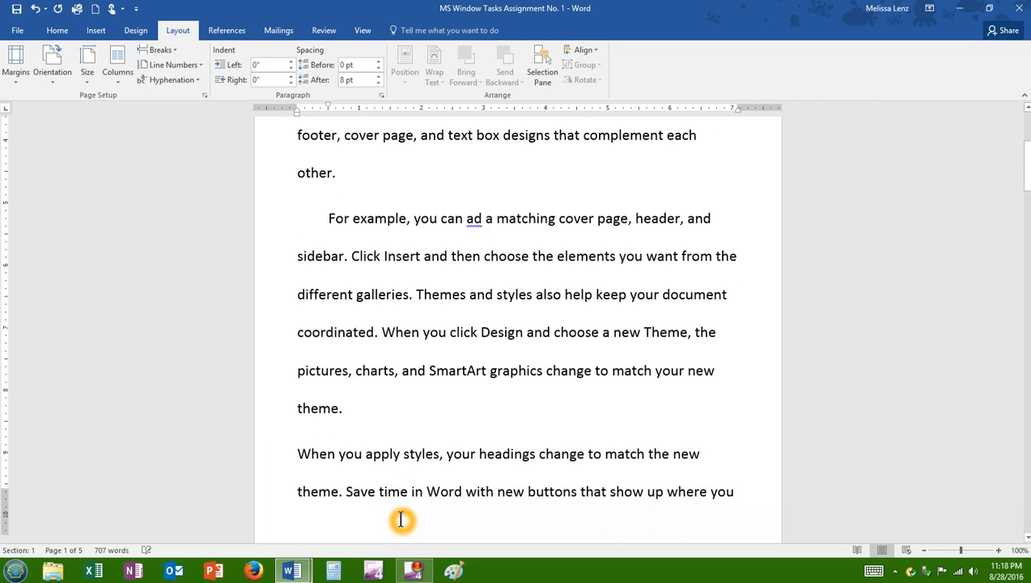
{"action": "left_click", "coordinate": [297, 286]}
{"action": "key", "text": "Tab"}
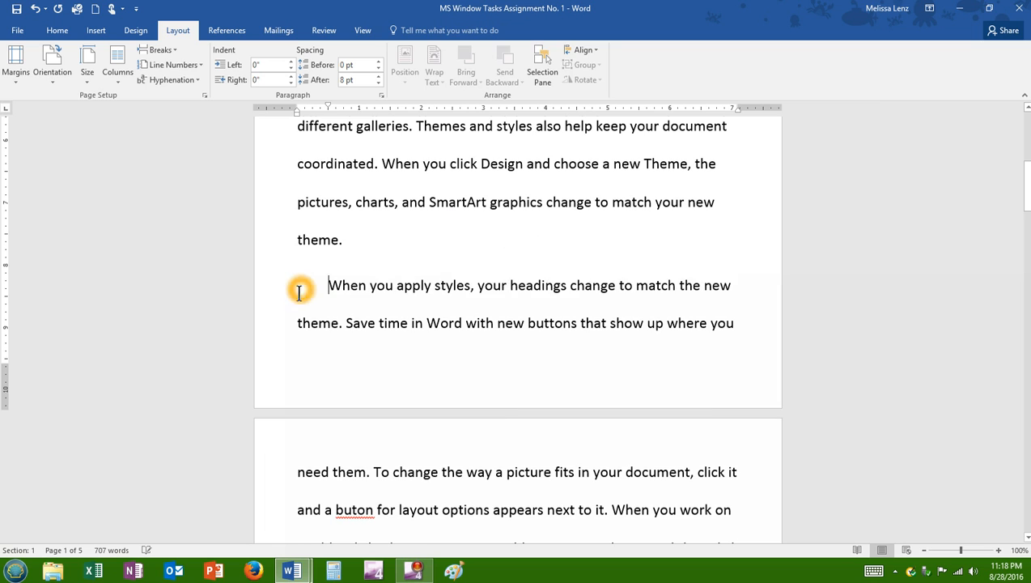
{"action": "scroll", "coordinate": [307, 302], "scroll_direction": "down", "scroll_amount": 3}
{"action": "left_click", "coordinate": [305, 308]}
{"action": "left_click", "coordinate": [302, 350]}
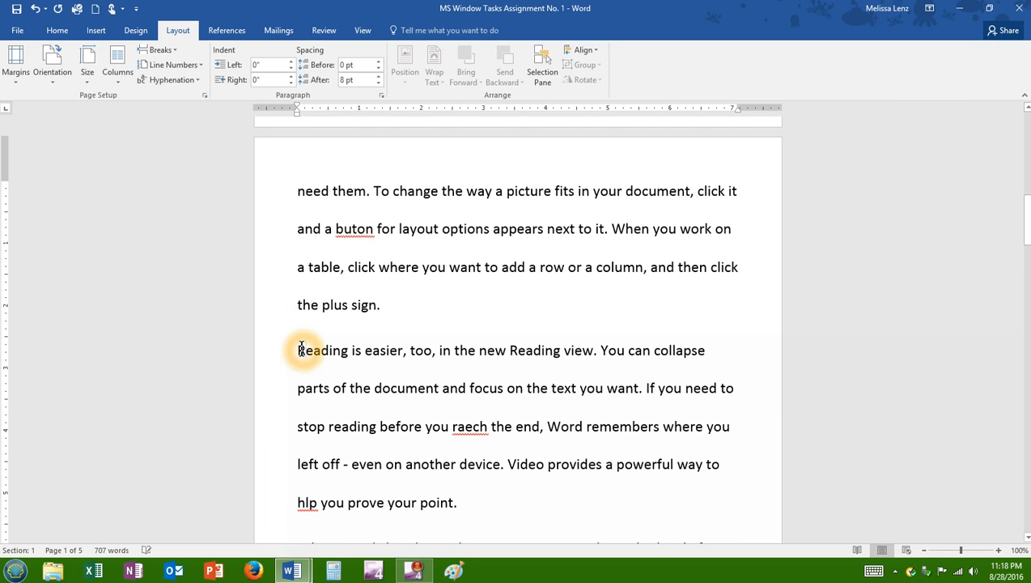
{"action": "key", "text": "Tab"}
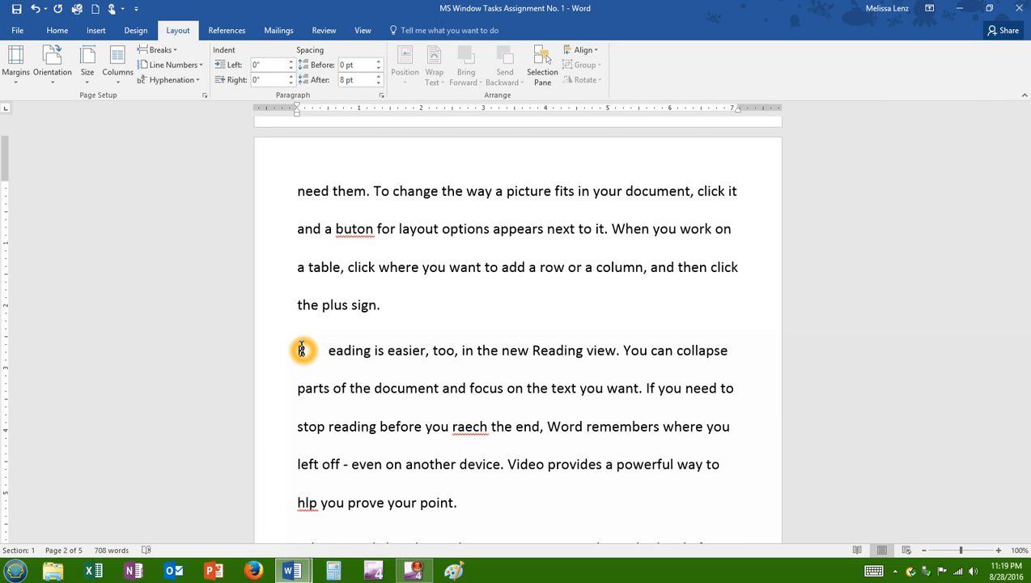
{"action": "key", "text": "ctrl+z"}
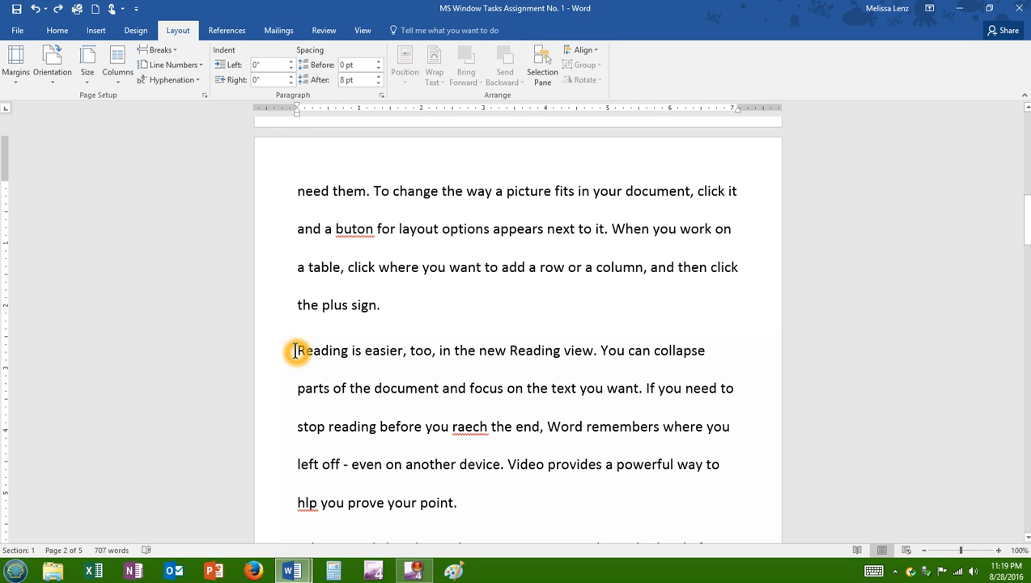
Indent the first line of the "Reading is easier" and "When you click Online Video" paragraphs on page 2
{"action": "left_click", "coordinate": [296, 349]}
{"action": "left_click", "coordinate": [295, 350]}
{"action": "key", "text": "Tab"}
{"action": "scroll", "coordinate": [295, 354], "scroll_direction": "down", "scroll_amount": 5}
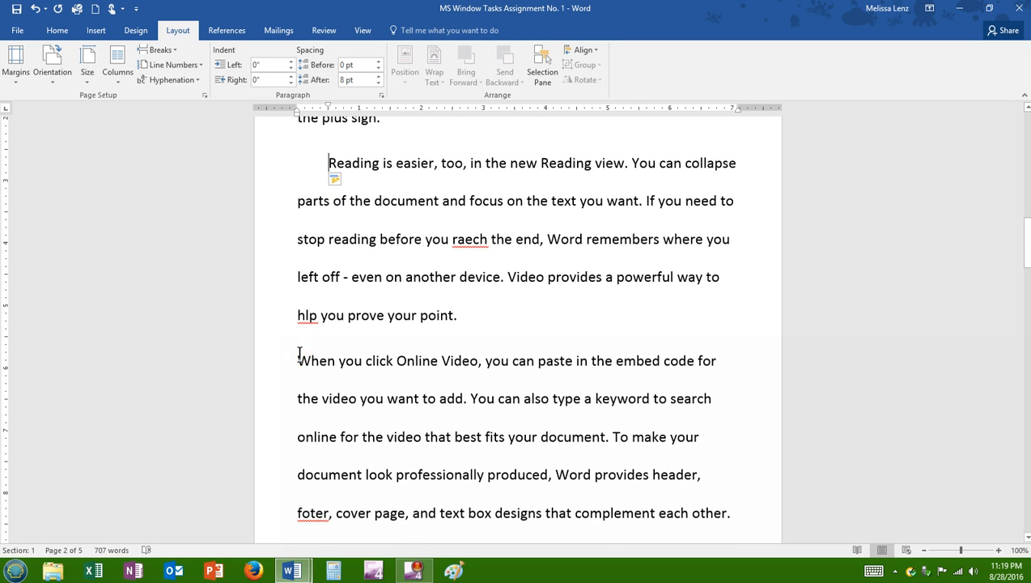
{"action": "key", "text": "Tab"}
{"action": "scroll", "coordinate": [298, 360], "scroll_direction": "down", "scroll_amount": 9}
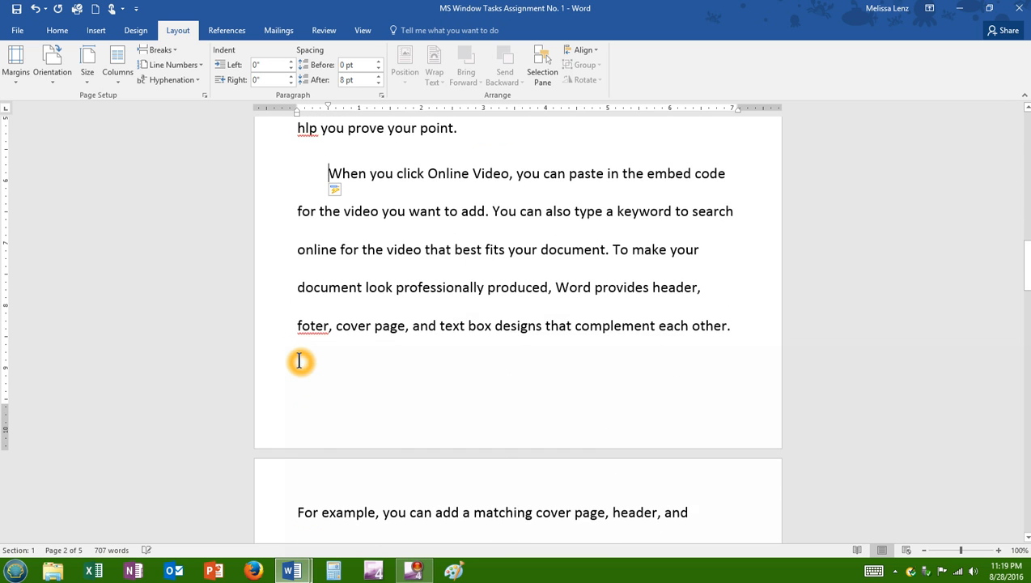
{"action": "left_click", "coordinate": [297, 360]}
{"action": "key", "text": "BackSpace"}
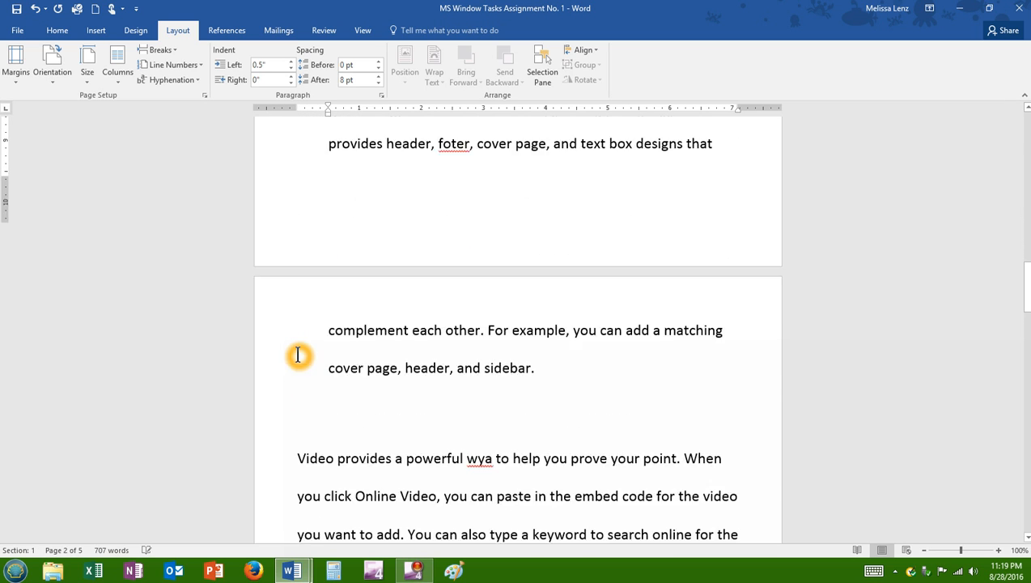
{"action": "scroll", "coordinate": [298, 355], "scroll_direction": "up", "scroll_amount": 5}
{"action": "scroll", "coordinate": [298, 354], "scroll_direction": "up", "scroll_amount": 5}
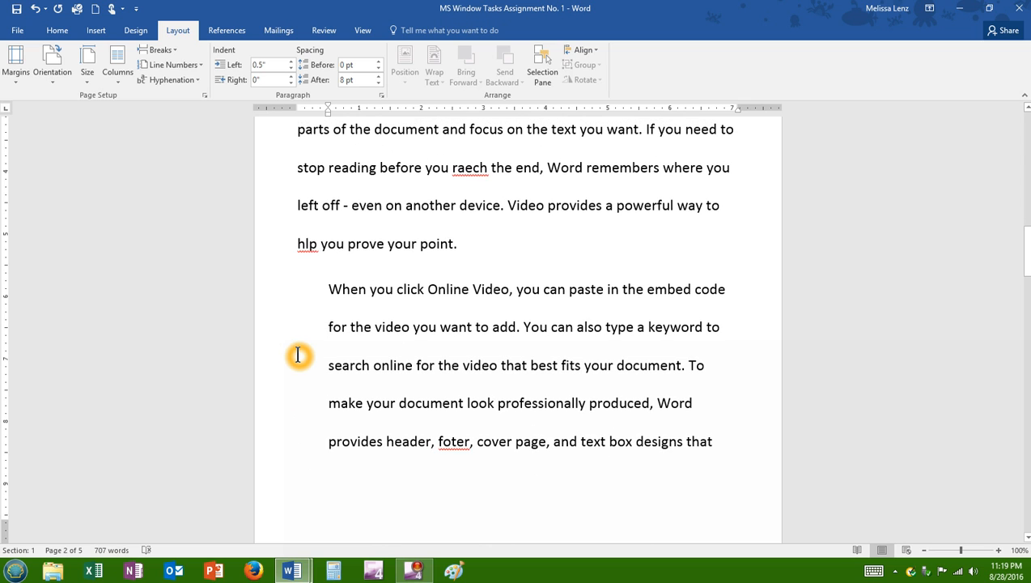
{"action": "left_click", "coordinate": [37, 10]}
Indent the first line of the "Video provides", "For example" and "When you apply styles" paragraphs on pages 3 and 4
{"action": "scroll", "coordinate": [327, 328], "scroll_direction": "down", "scroll_amount": 6}
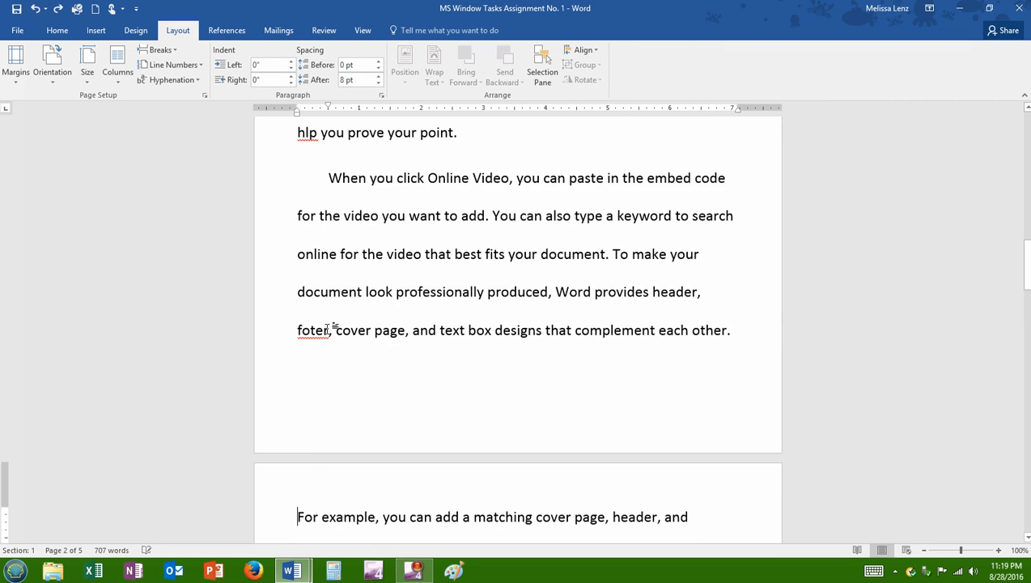
{"action": "scroll", "coordinate": [327, 328], "scroll_direction": "down", "scroll_amount": 2}
{"action": "left_click", "coordinate": [298, 333]}
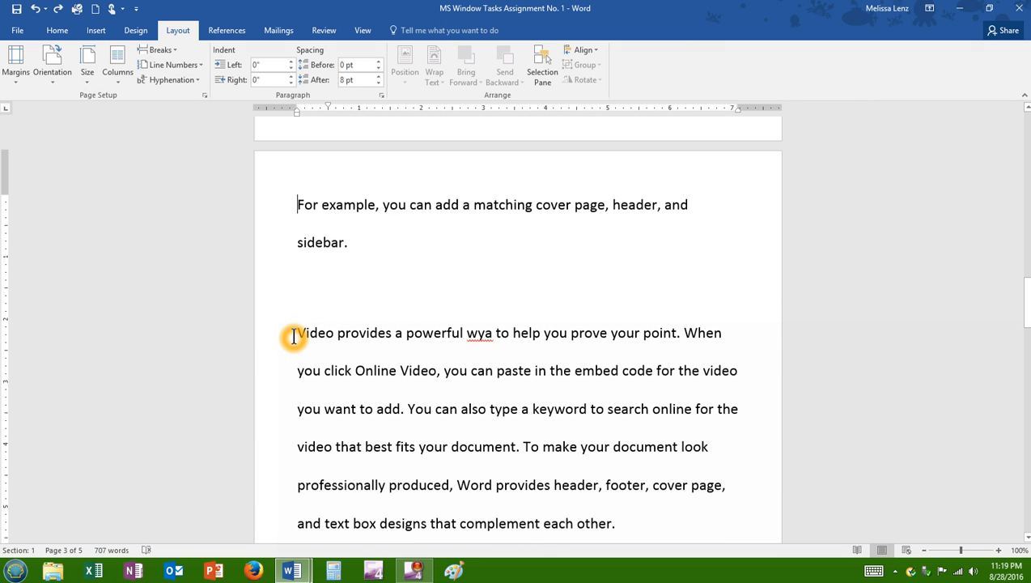
{"action": "key", "text": "Tab"}
{"action": "scroll", "coordinate": [299, 336], "scroll_direction": "down", "scroll_amount": 6}
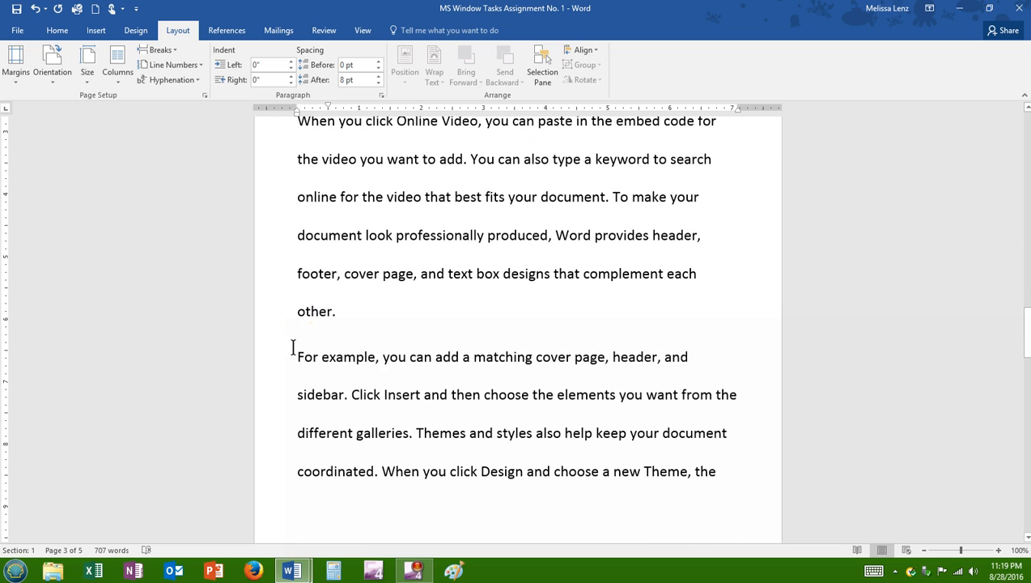
{"action": "left_click", "coordinate": [297, 357]}
{"action": "key", "text": "Tab"}
{"action": "scroll", "coordinate": [298, 357], "scroll_direction": "down", "scroll_amount": 8}
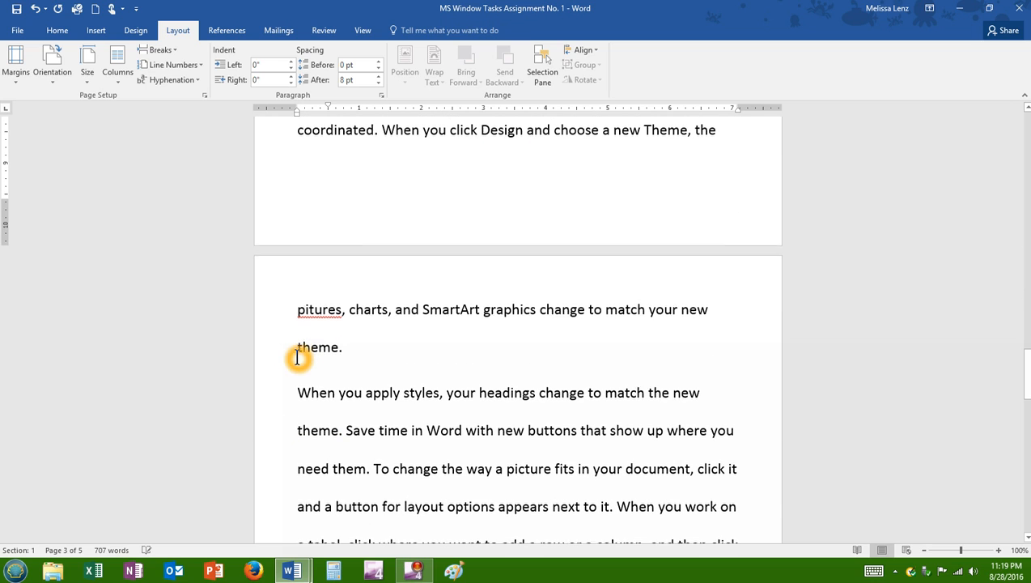
{"action": "left_click", "coordinate": [298, 391]}
{"action": "key", "text": "Tab"}
Indent the first line of the "Reading is easier" paragraph and the two "When you click Online Video" paragraphs on pages 4 and 5
{"action": "scroll", "coordinate": [299, 389], "scroll_direction": "down", "scroll_amount": 7}
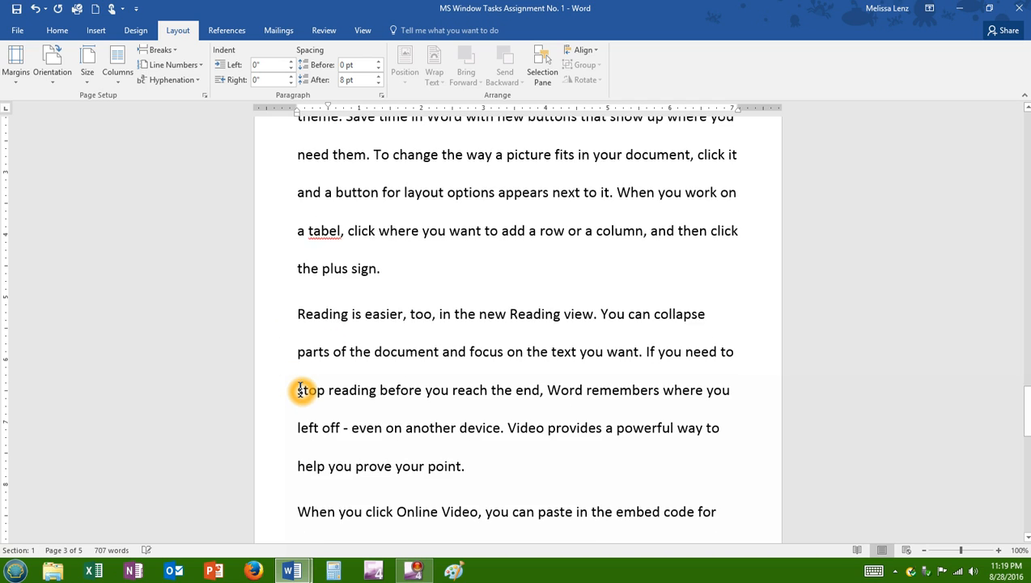
{"action": "key", "text": "Tab"}
{"action": "scroll", "coordinate": [296, 316], "scroll_direction": "down", "scroll_amount": 4}
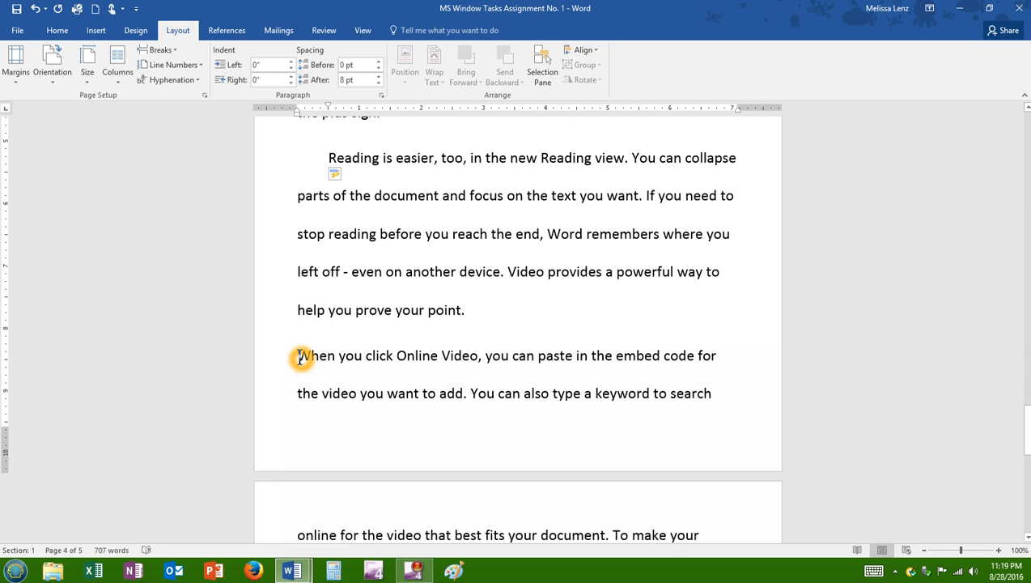
{"action": "left_click", "coordinate": [297, 357]}
{"action": "key", "text": "Tab"}
{"action": "scroll", "coordinate": [299, 357], "scroll_direction": "down", "scroll_amount": 8}
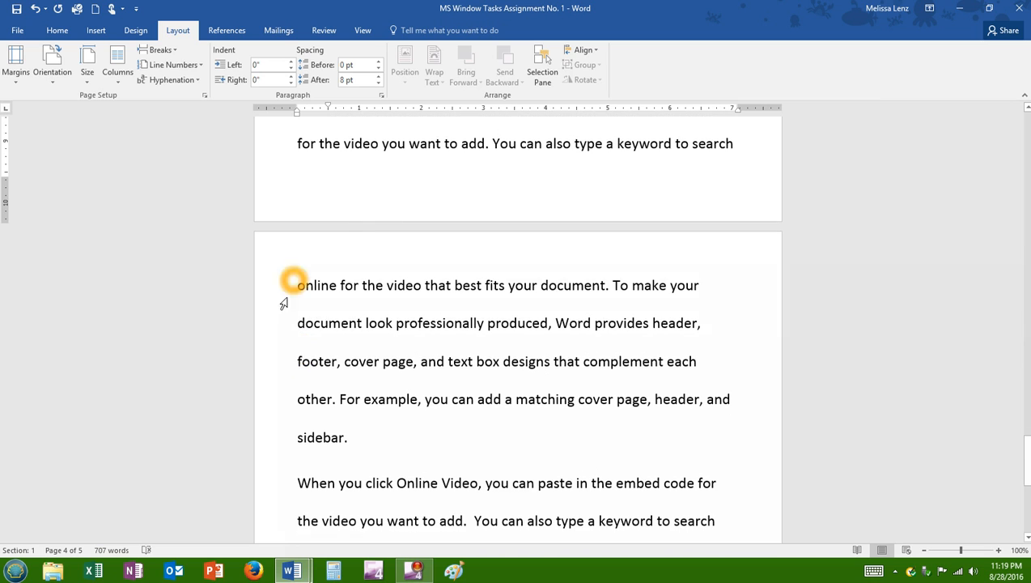
{"action": "left_click", "coordinate": [298, 359]}
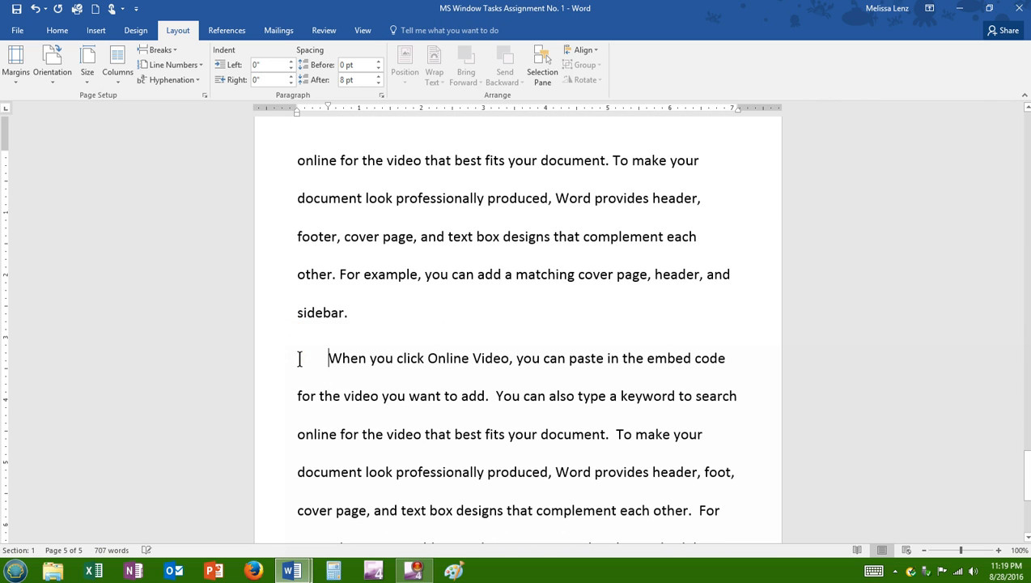
Undo the first-line indents applied to the individual paragraphs throughout the document, going back past the portrait orientation change
{"action": "scroll", "coordinate": [299, 358], "scroll_direction": "down", "scroll_amount": 5}
{"action": "scroll", "coordinate": [297, 359], "scroll_direction": "up", "scroll_amount": 4}
{"action": "left_click", "coordinate": [299, 360]}
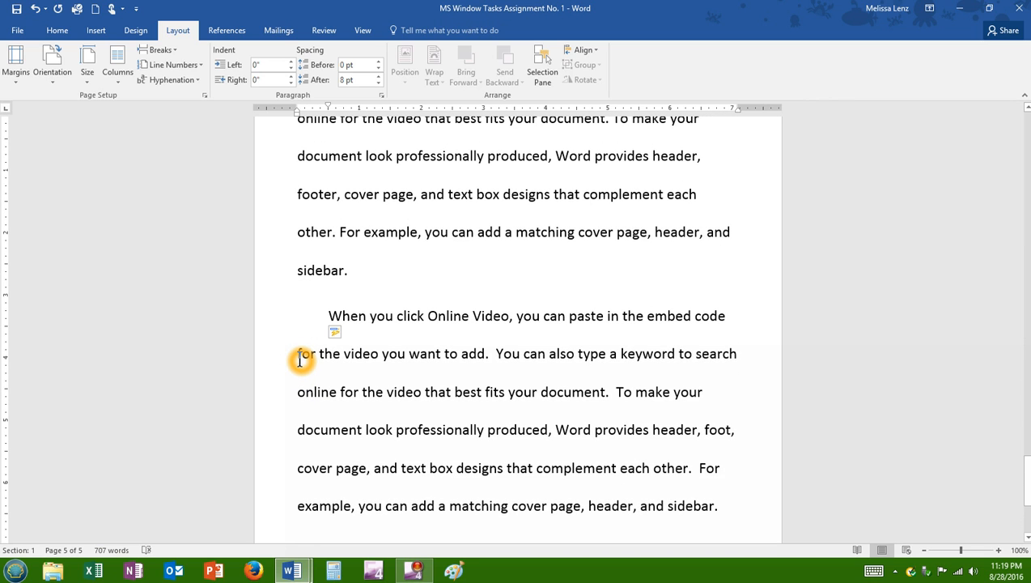
{"action": "key", "text": "ctrl+z"}
{"action": "key", "text": "ctrl+z"}
{"action": "key", "text": "ctrl+z"}
{"action": "key", "text": "ctrl+z"}
{"action": "key", "text": "ctrl+z"}
{"action": "key", "text": "ctrl+z"}
{"action": "key", "text": "ctrl+z"}
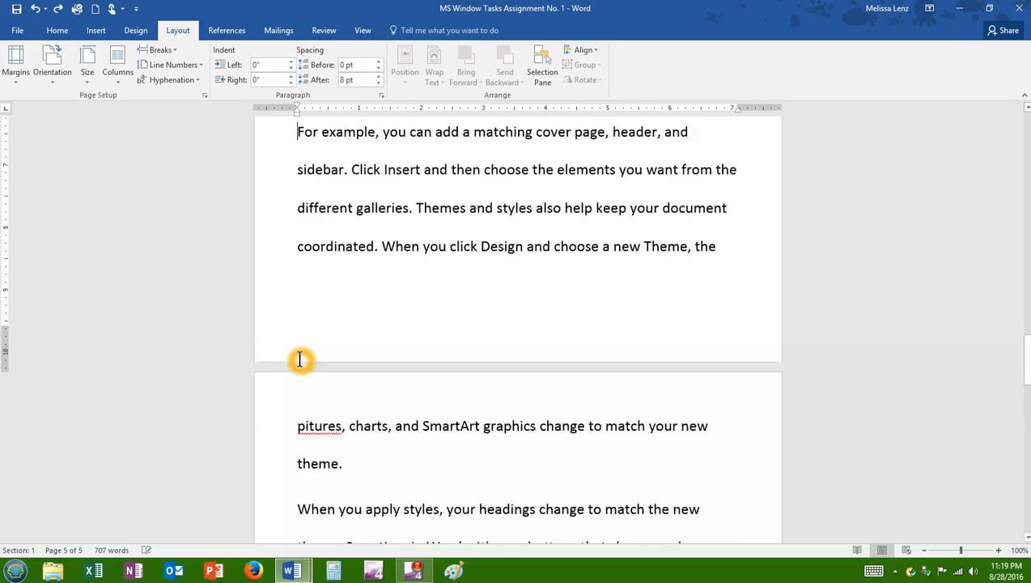
{"action": "key", "text": "ctrl+z"}
{"action": "key", "text": "ctrl+z"}
{"action": "key", "text": "ctrl+z"}
{"action": "key", "text": "ctrl+z"}
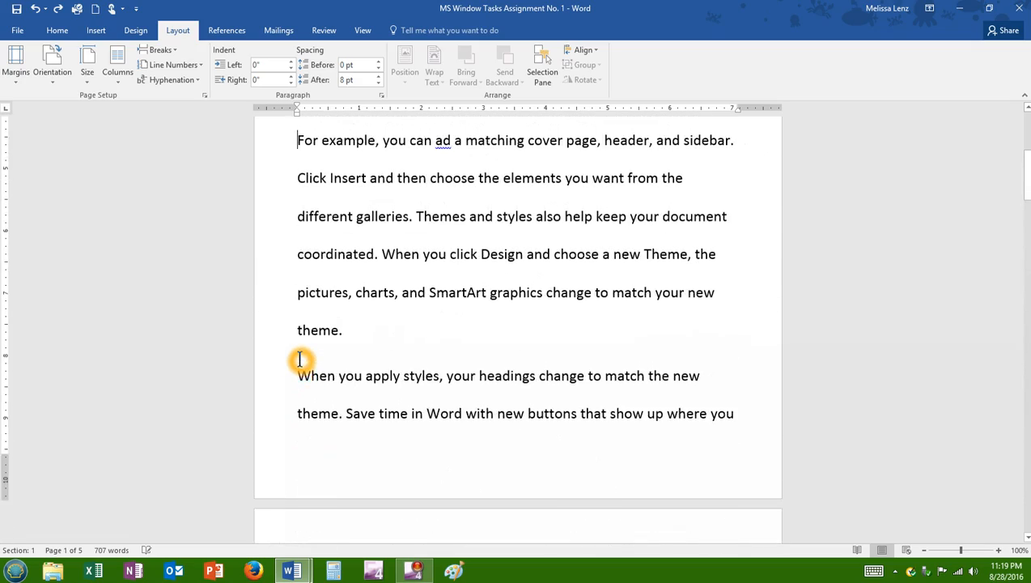
{"action": "key", "text": "ctrl+z"}
{"action": "key", "text": "ctrl+z"}
{"action": "key", "text": "ctrl+z"}
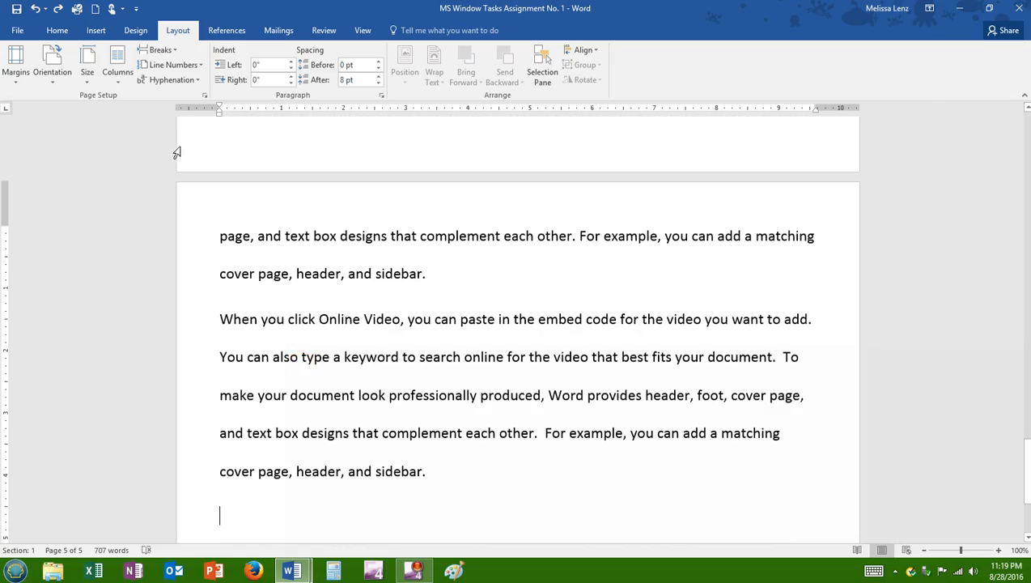
Redo the change to portrait orientation and return to the start of page 1
{"action": "left_click", "coordinate": [57, 9]}
{"action": "scroll", "coordinate": [502, 331], "scroll_direction": "up", "scroll_amount": 3}
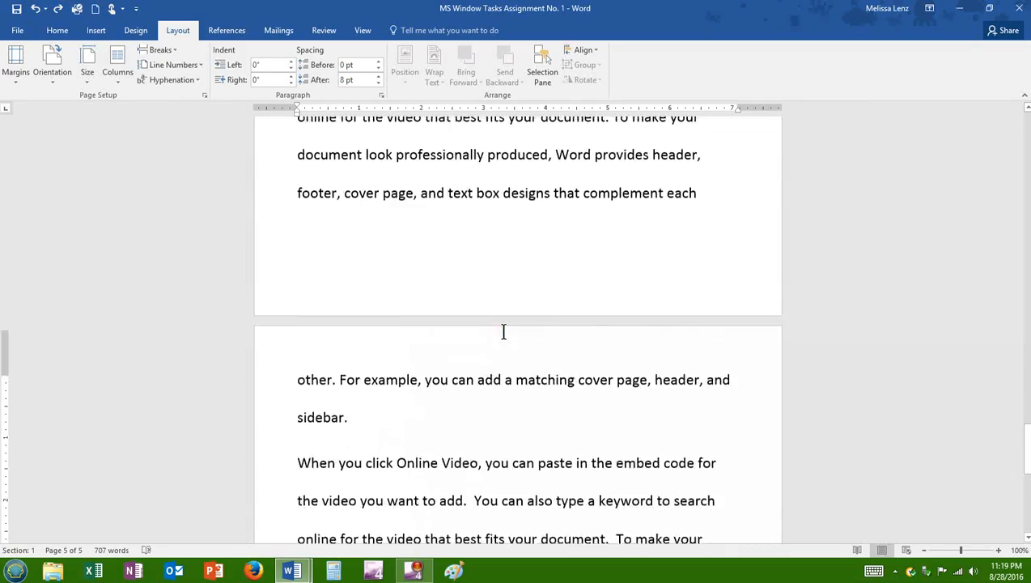
{"action": "key", "text": "ctrl+y"}
{"action": "key", "text": "ctrl+y"}
{"action": "key", "text": "ctrl+y"}
{"action": "key", "text": "ctrl+y"}
{"action": "left_click", "coordinate": [503, 332]}
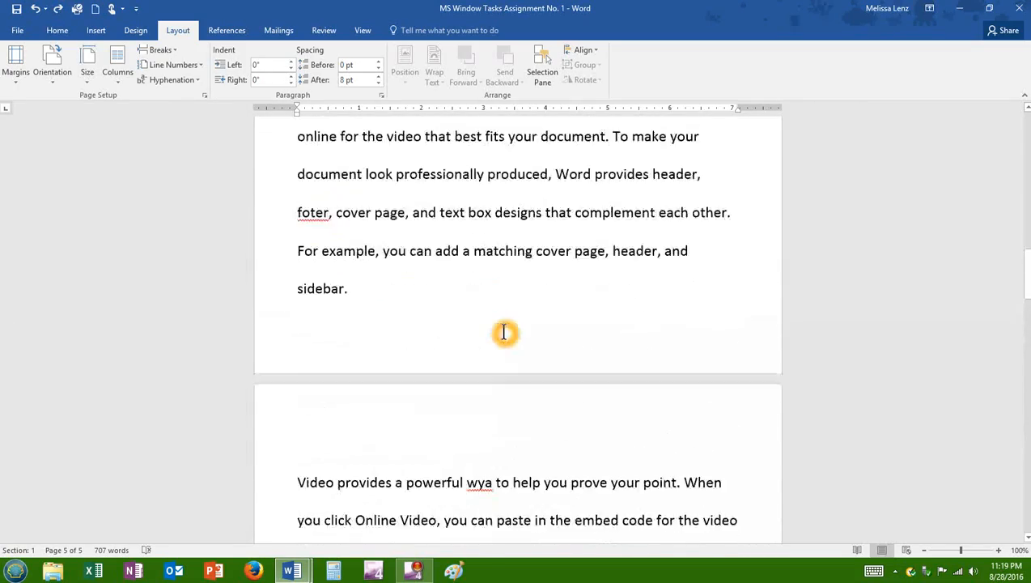
{"action": "key", "text": "ctrl+y"}
{"action": "key", "text": "ctrl+y"}
{"action": "key", "text": "ctrl+y"}
{"action": "key", "text": "ctrl+y"}
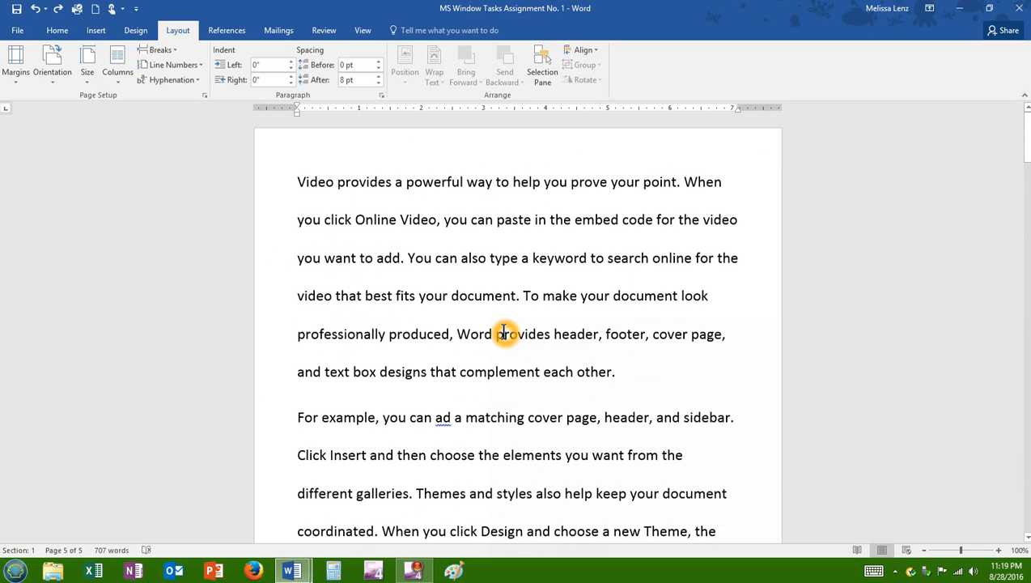
Select the whole document and set its first-line indent to 0.5" on the ruler
{"action": "left_click", "coordinate": [299, 185]}
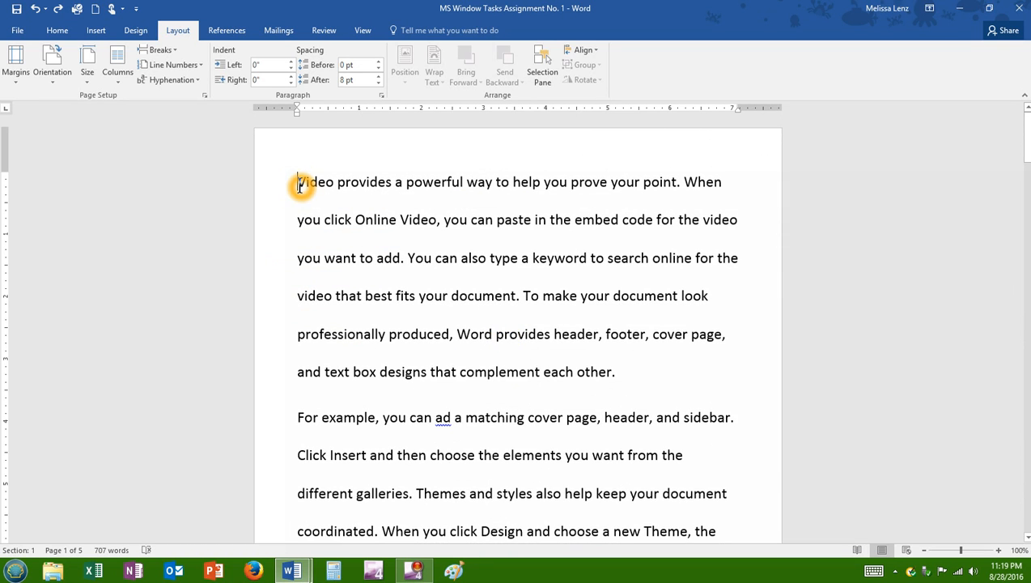
{"action": "triple_click", "coordinate": [274, 214]}
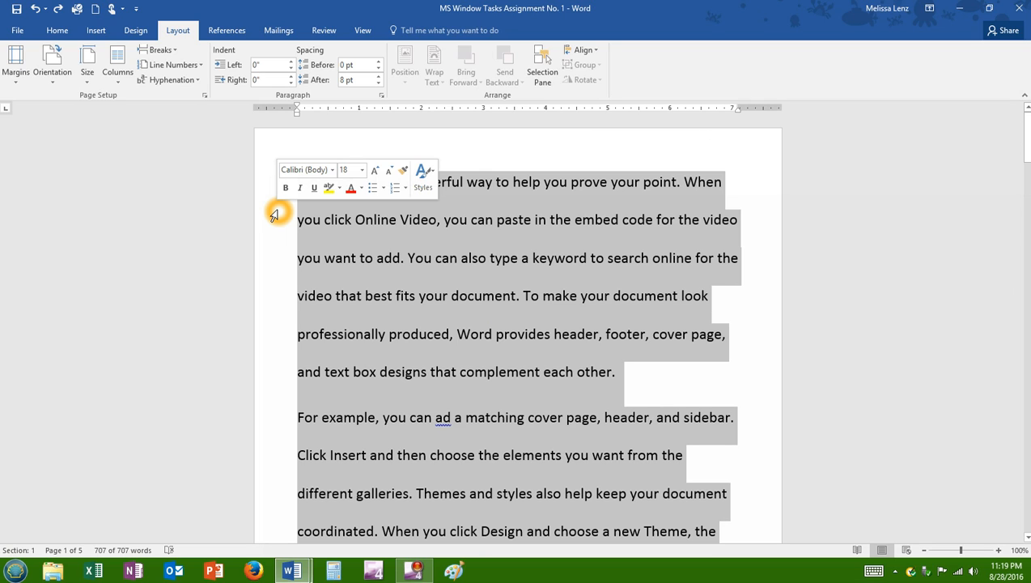
{"action": "right_click", "coordinate": [277, 214]}
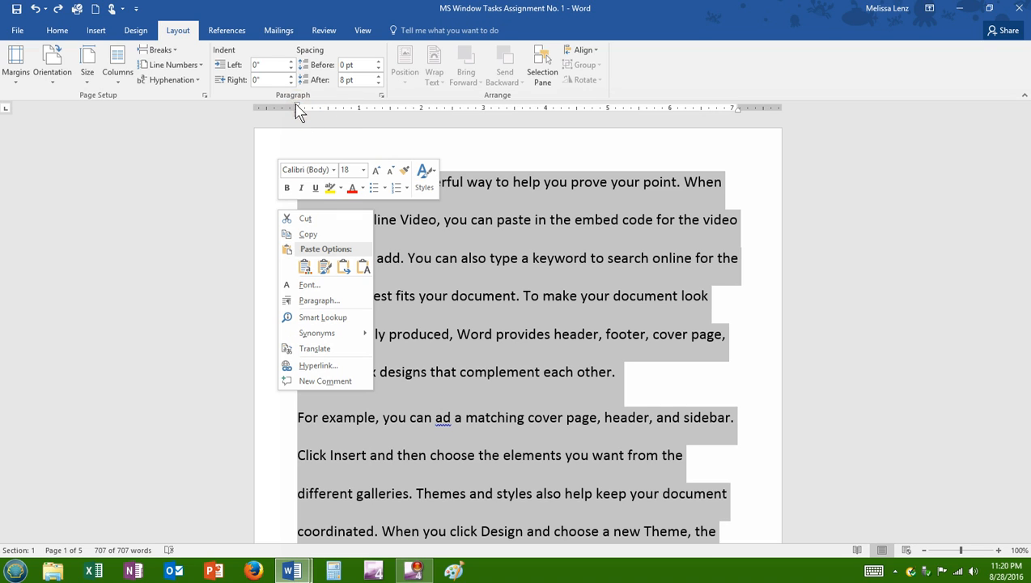
{"action": "left_click", "coordinate": [296, 110]}
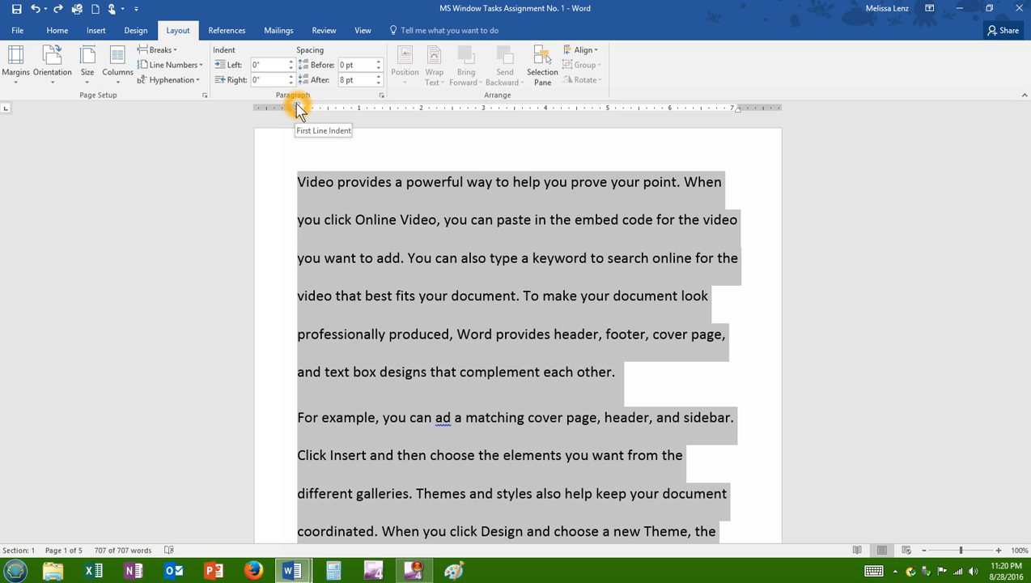
{"action": "left_click_drag", "start_coordinate": [297, 105], "coordinate": [332, 111]}
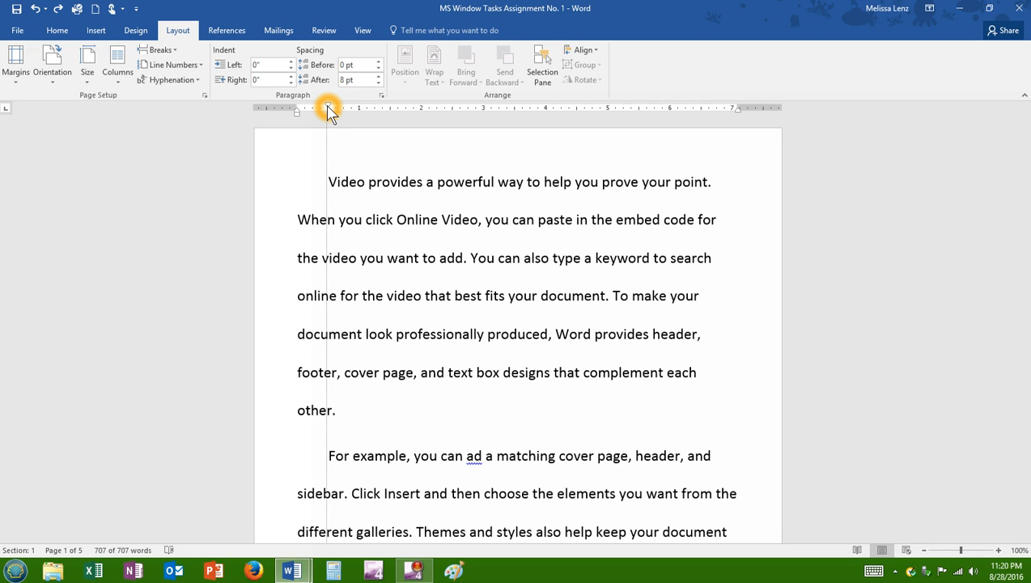
{"action": "left_click_drag", "start_coordinate": [327, 111], "coordinate": [329, 109]}
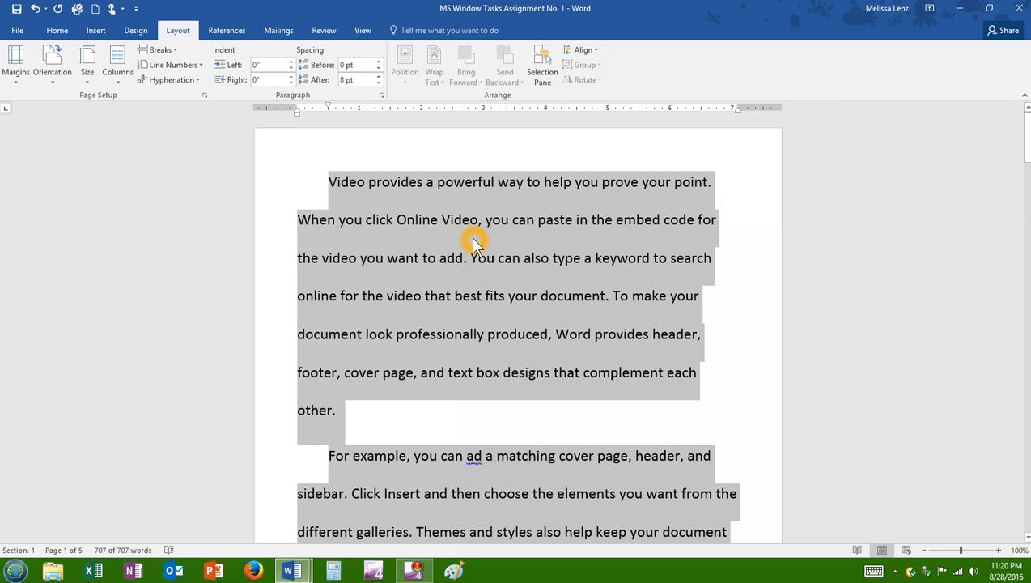
Examine the first-line indents of the paragraphs across the pages and return to the first paragraph
{"action": "scroll", "coordinate": [340, 190], "scroll_direction": "down", "scroll_amount": 2}
{"action": "scroll", "coordinate": [356, 219], "scroll_direction": "down", "scroll_amount": 7}
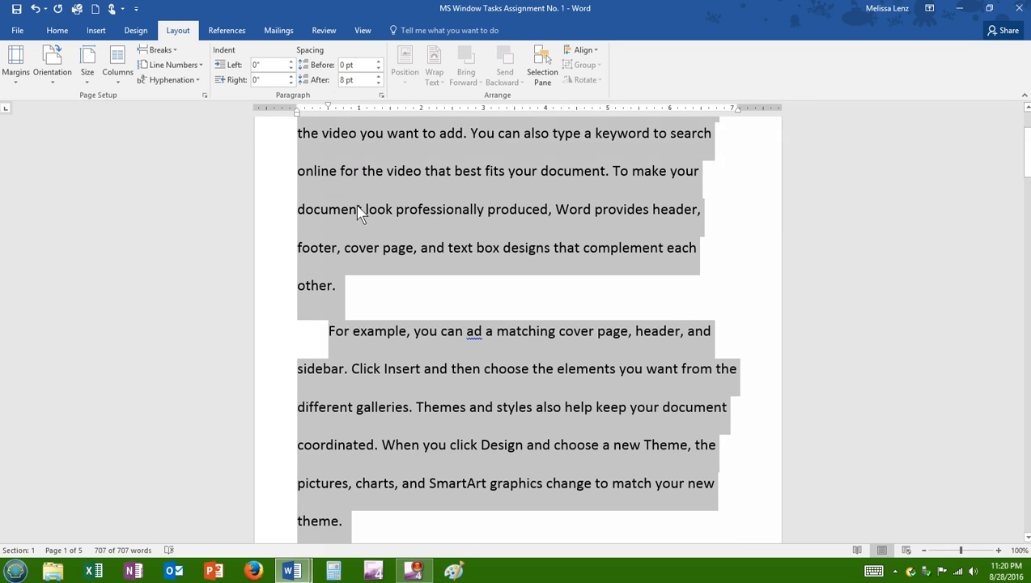
{"action": "scroll", "coordinate": [362, 235], "scroll_direction": "down", "scroll_amount": 11}
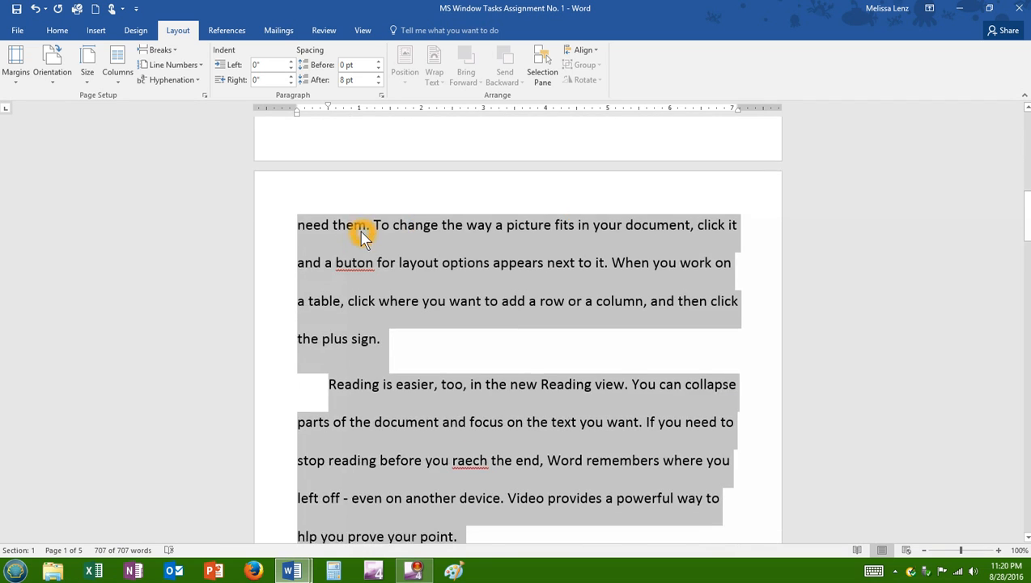
{"action": "scroll", "coordinate": [362, 235], "scroll_direction": "down", "scroll_amount": 10}
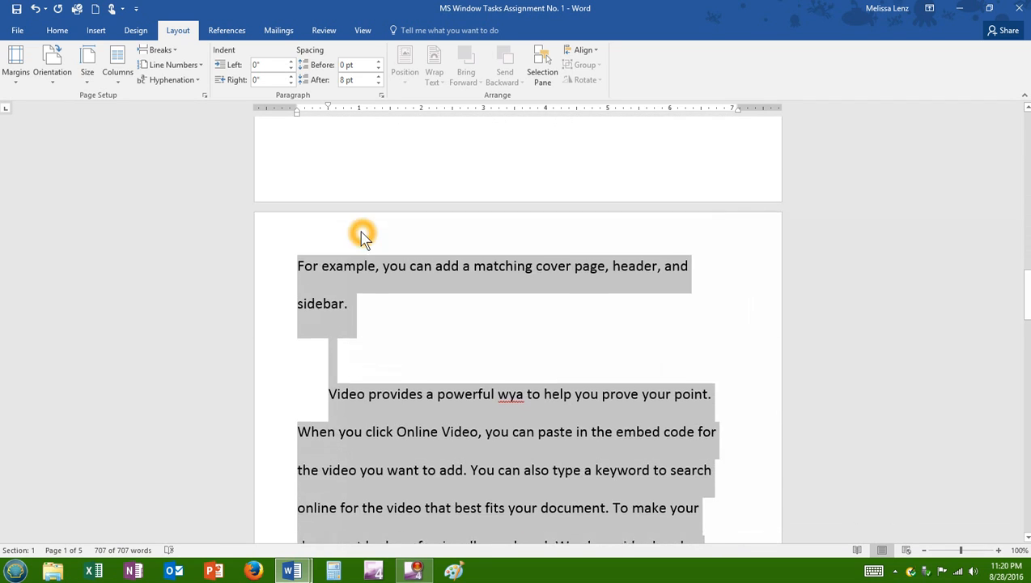
{"action": "scroll", "coordinate": [362, 235], "scroll_direction": "down", "scroll_amount": 10}
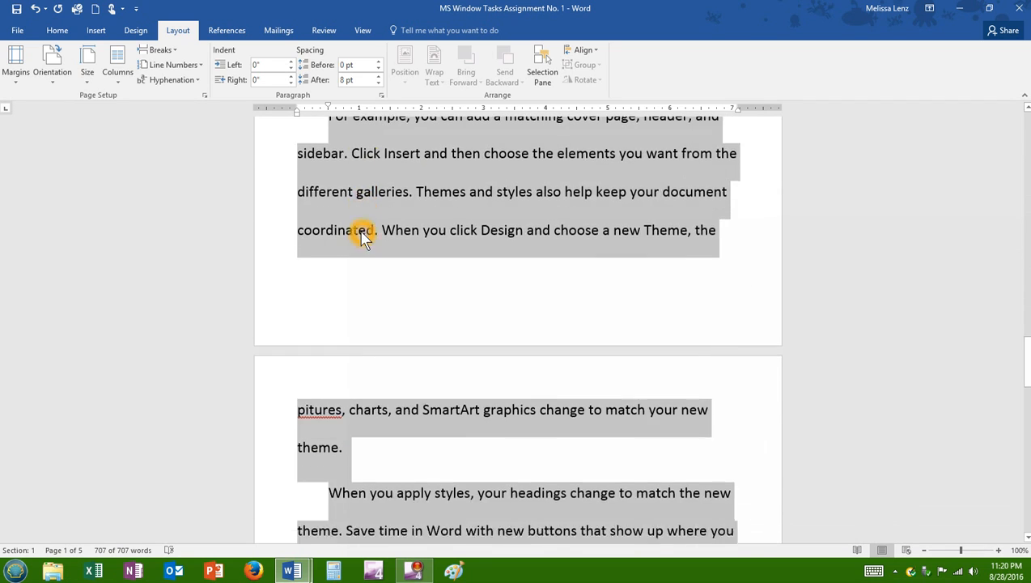
{"action": "scroll", "coordinate": [362, 235], "scroll_direction": "down", "scroll_amount": 10}
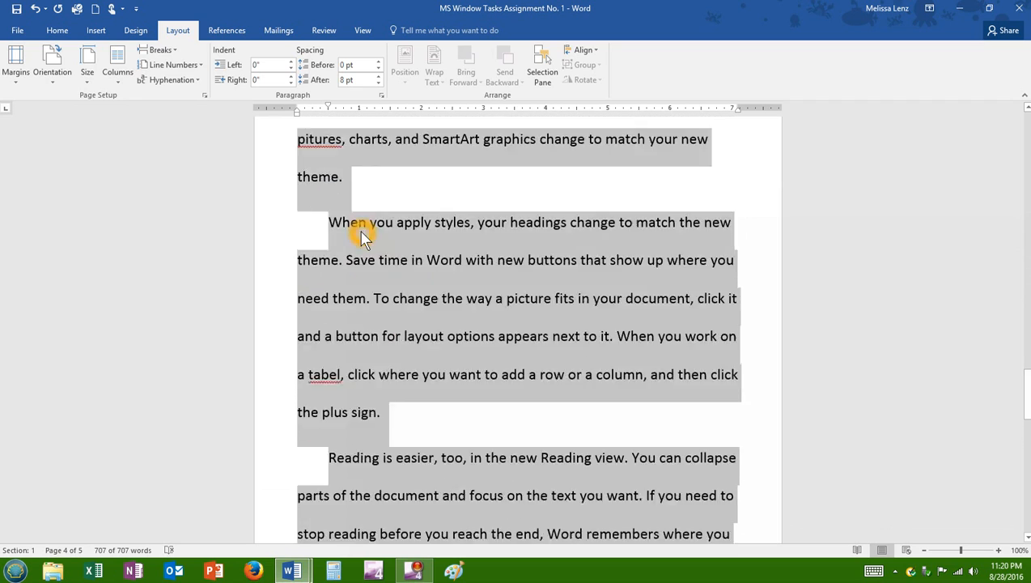
{"action": "scroll", "coordinate": [362, 237], "scroll_direction": "up", "scroll_amount": 20}
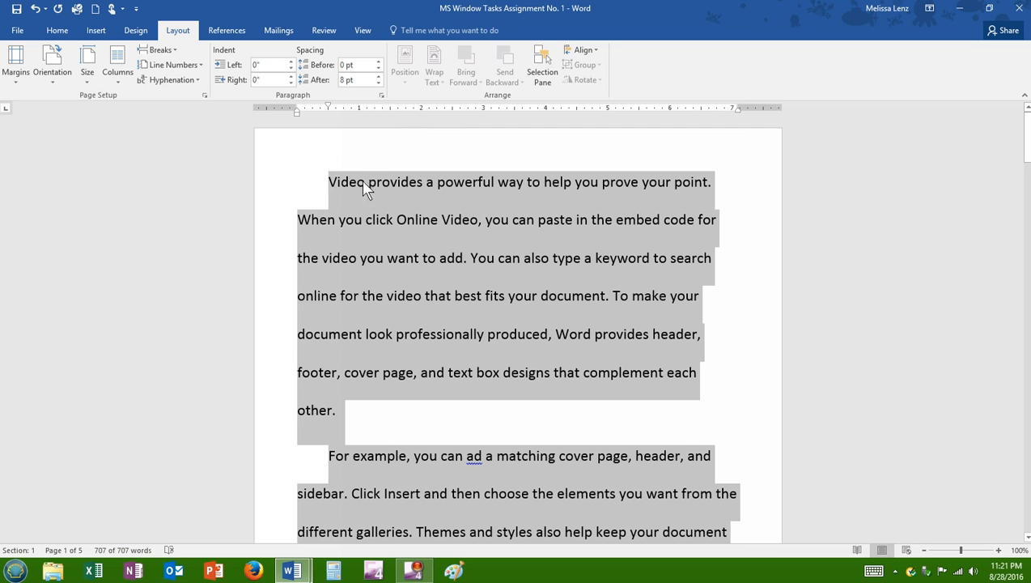
{"action": "left_click", "coordinate": [332, 182]}
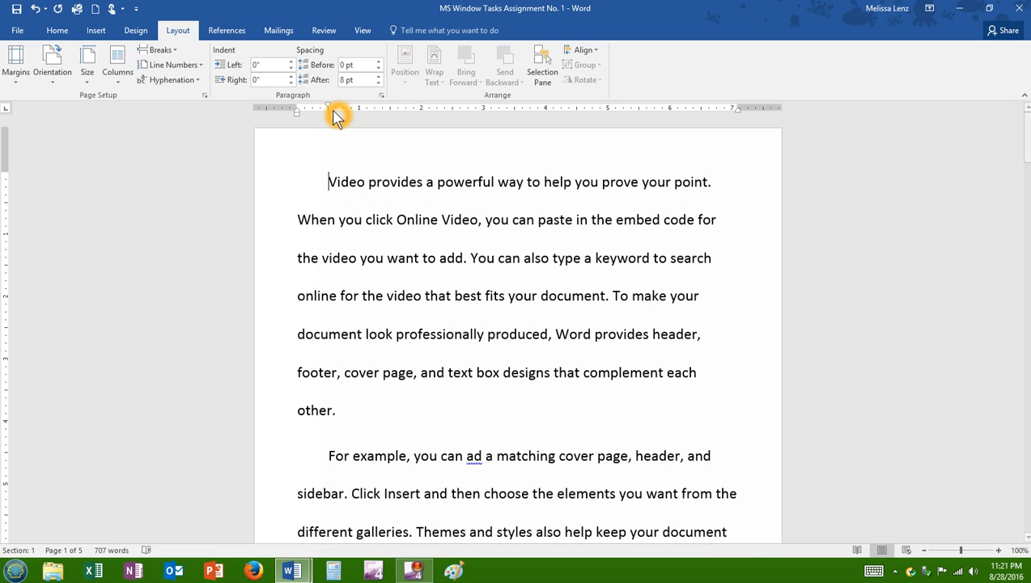
Remove the first-line indent from the whole document
{"action": "triple_click", "coordinate": [253, 193]}
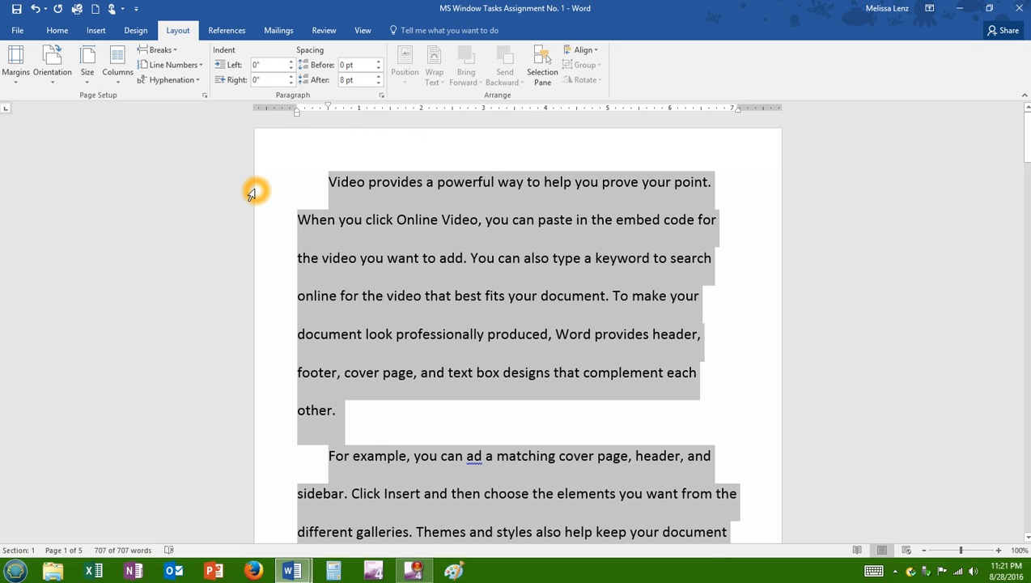
{"action": "left_click_drag", "start_coordinate": [317, 111], "coordinate": [298, 110]}
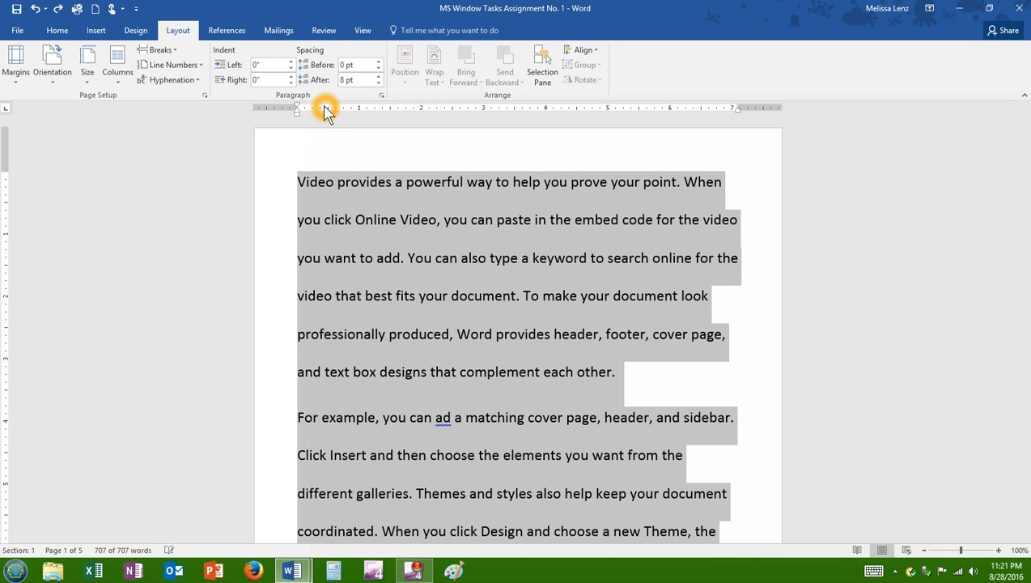
{"action": "left_click", "coordinate": [393, 182]}
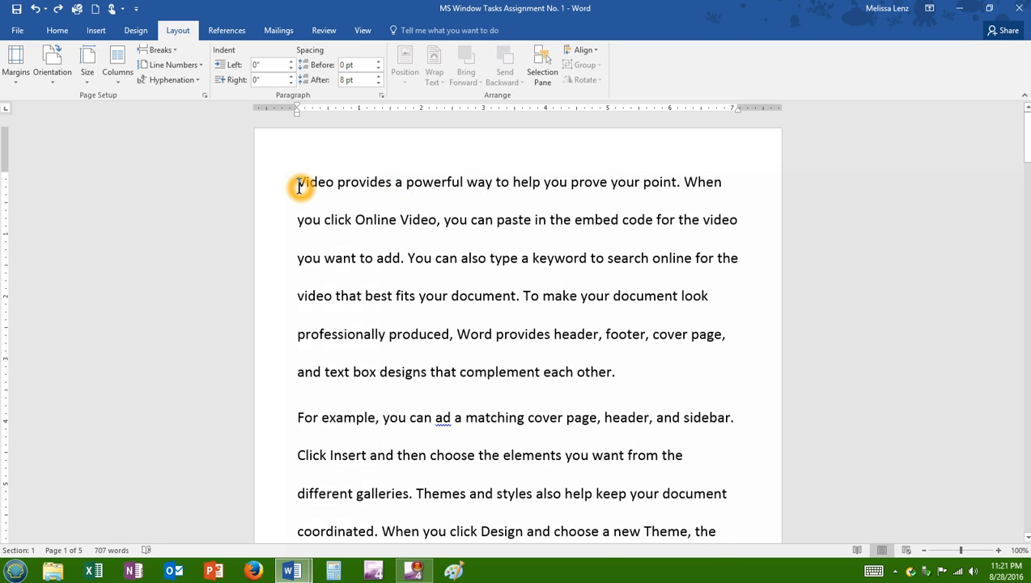
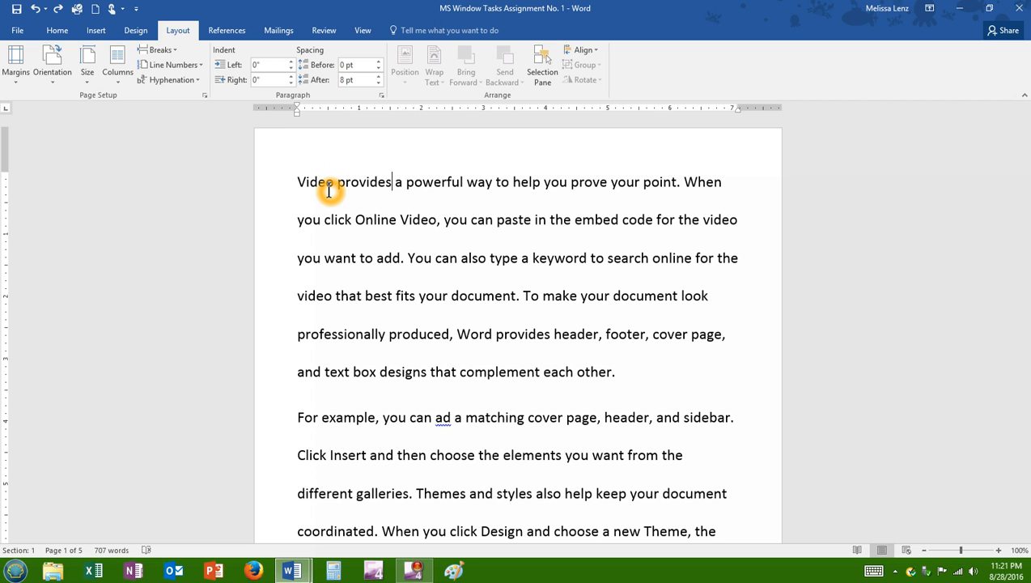
Apply a 0.5" hanging indent to every paragraph in the document
{"action": "key", "text": "ctrl+a"}
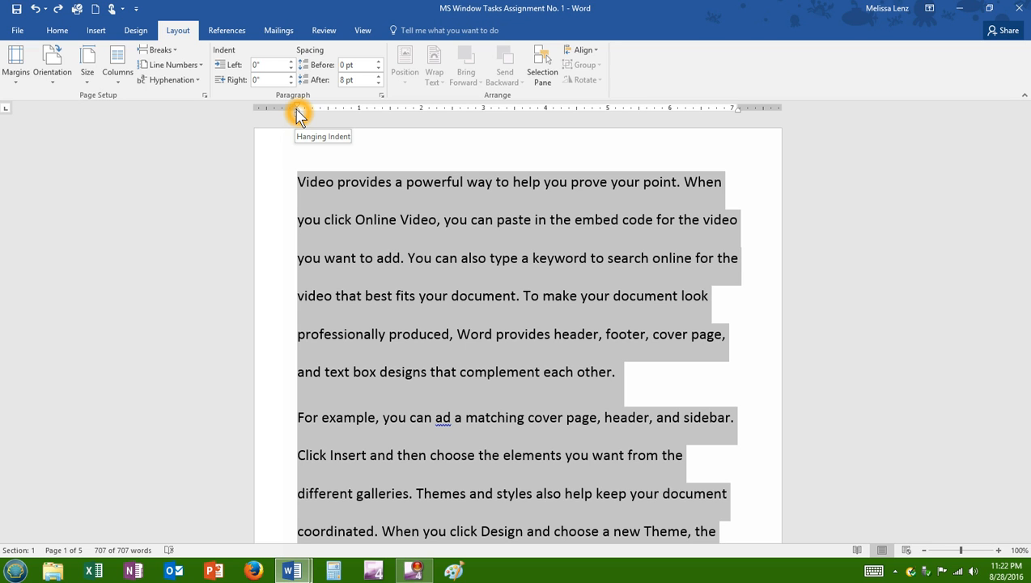
{"action": "left_click_drag", "start_coordinate": [297, 115], "coordinate": [330, 116]}
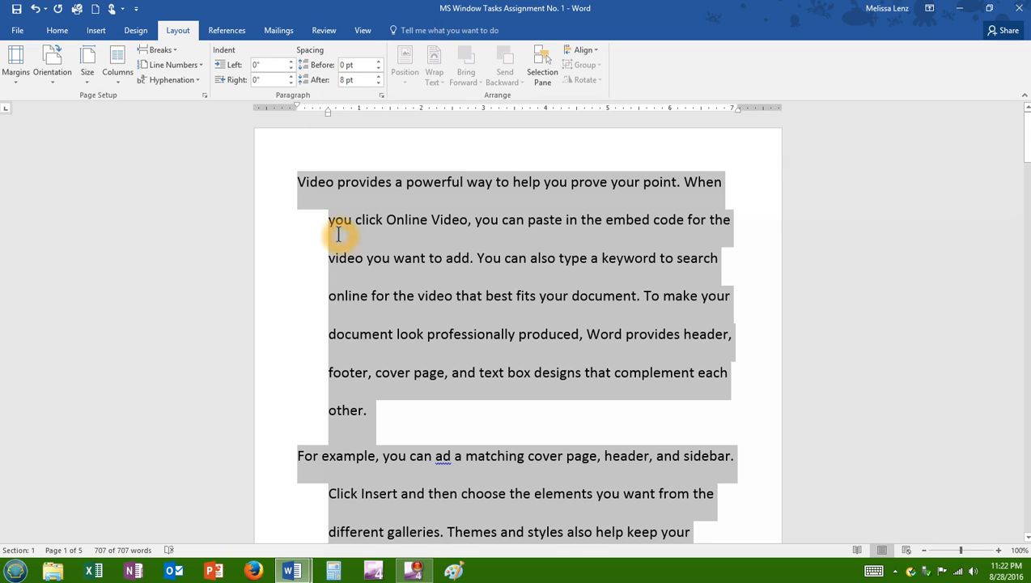
{"action": "left_click", "coordinate": [307, 185]}
Examine the hanging indents of the paragraphs across the pages and return to page 1
{"action": "scroll", "coordinate": [340, 397], "scroll_direction": "down", "scroll_amount": 2}
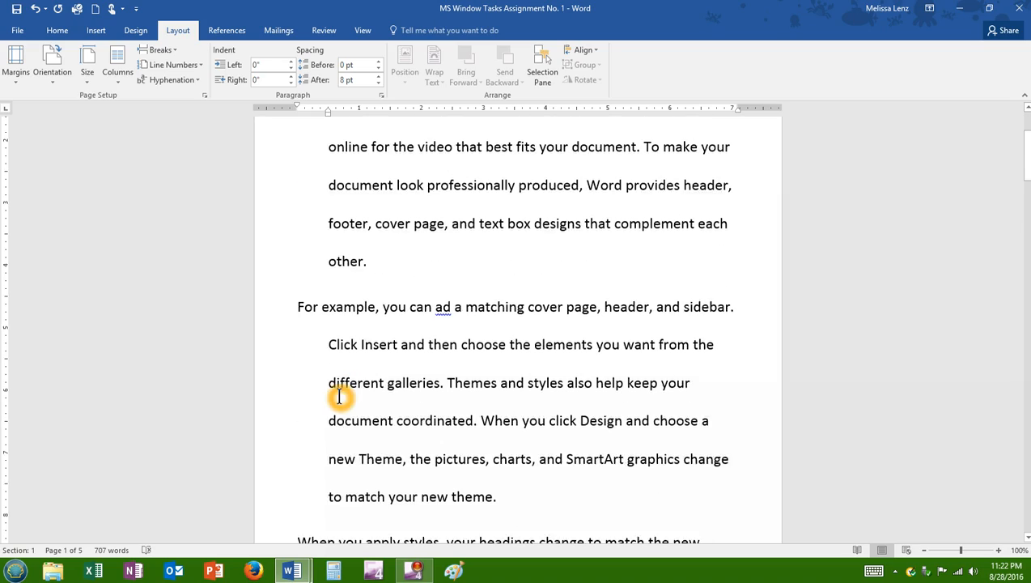
{"action": "scroll", "coordinate": [340, 397], "scroll_direction": "down", "scroll_amount": 8}
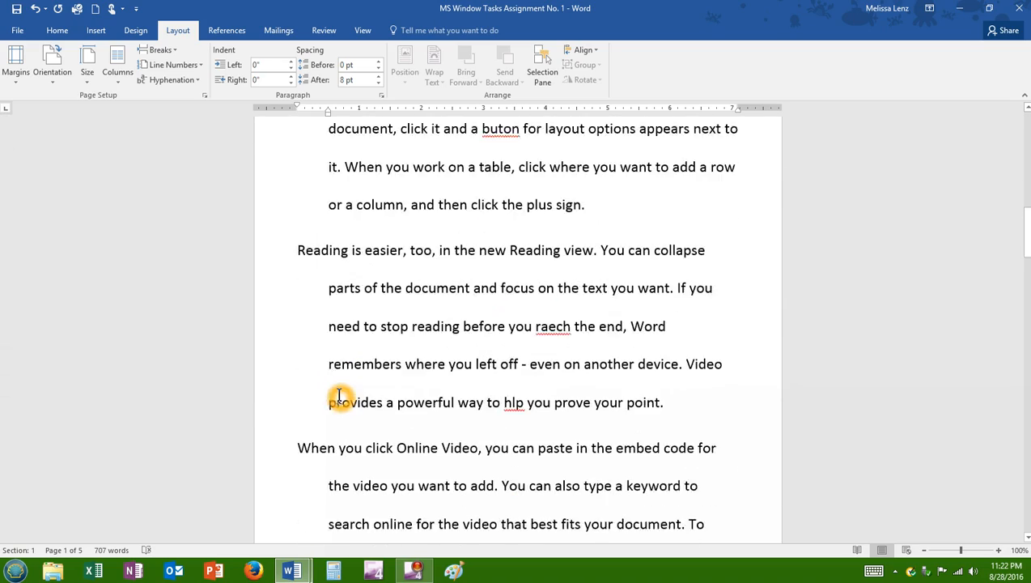
{"action": "scroll", "coordinate": [340, 396], "scroll_direction": "down", "scroll_amount": 9}
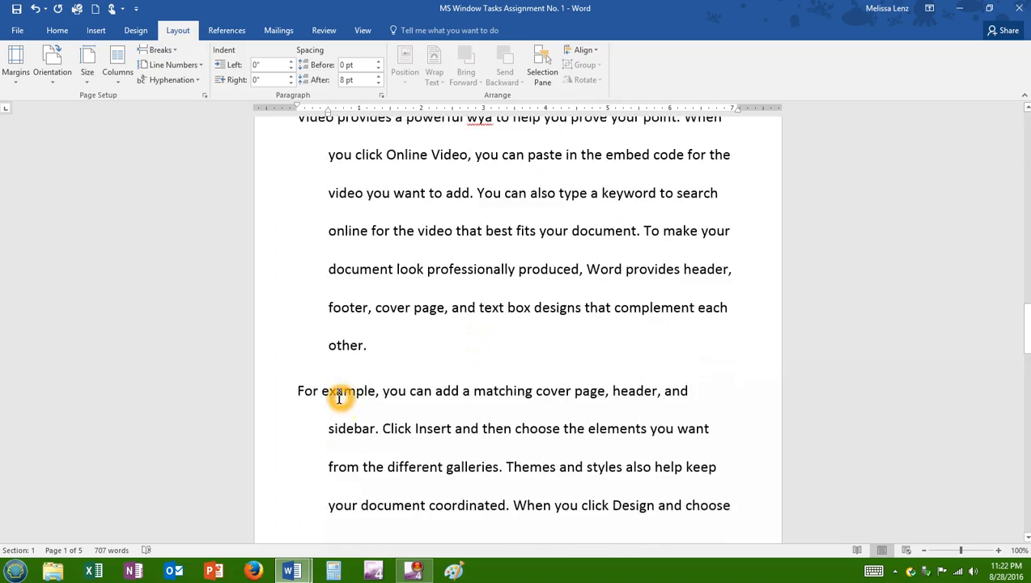
{"action": "scroll", "coordinate": [340, 397], "scroll_direction": "down", "scroll_amount": 8}
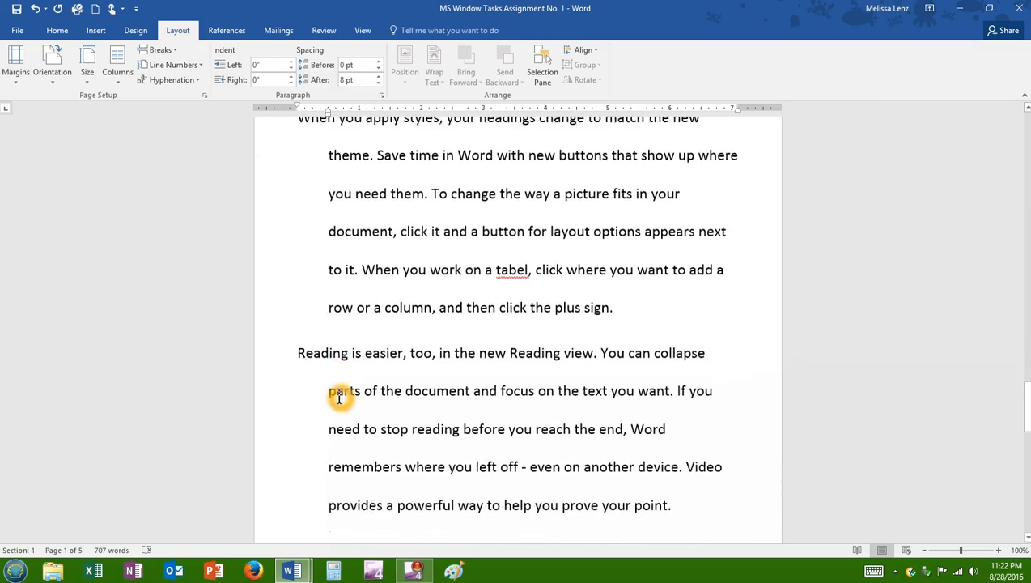
{"action": "scroll", "coordinate": [340, 396], "scroll_direction": "down", "scroll_amount": 8}
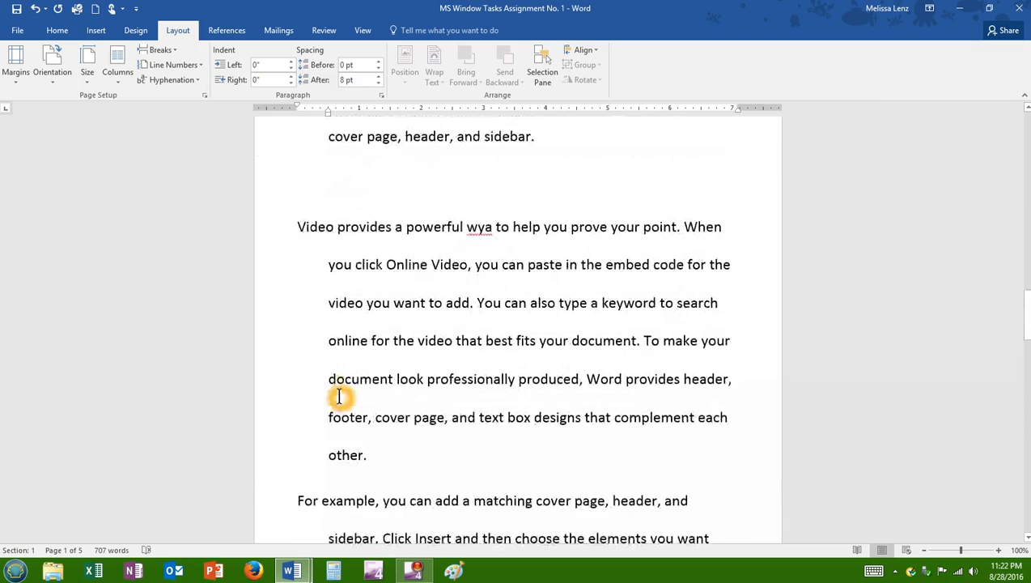
{"action": "scroll", "coordinate": [339, 397], "scroll_direction": "up", "scroll_amount": 10}
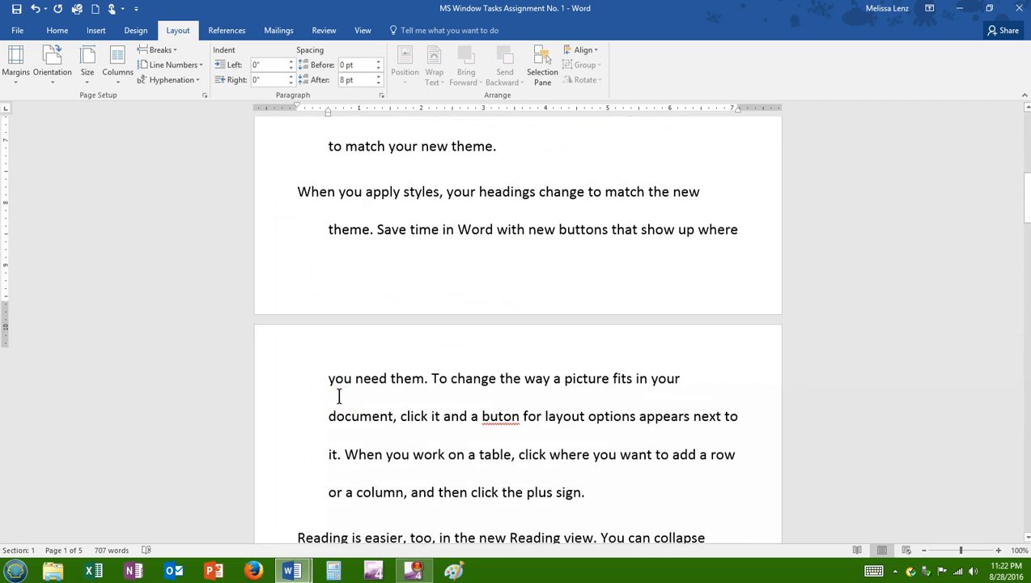
{"action": "scroll", "coordinate": [339, 397], "scroll_direction": "up", "scroll_amount": 10}
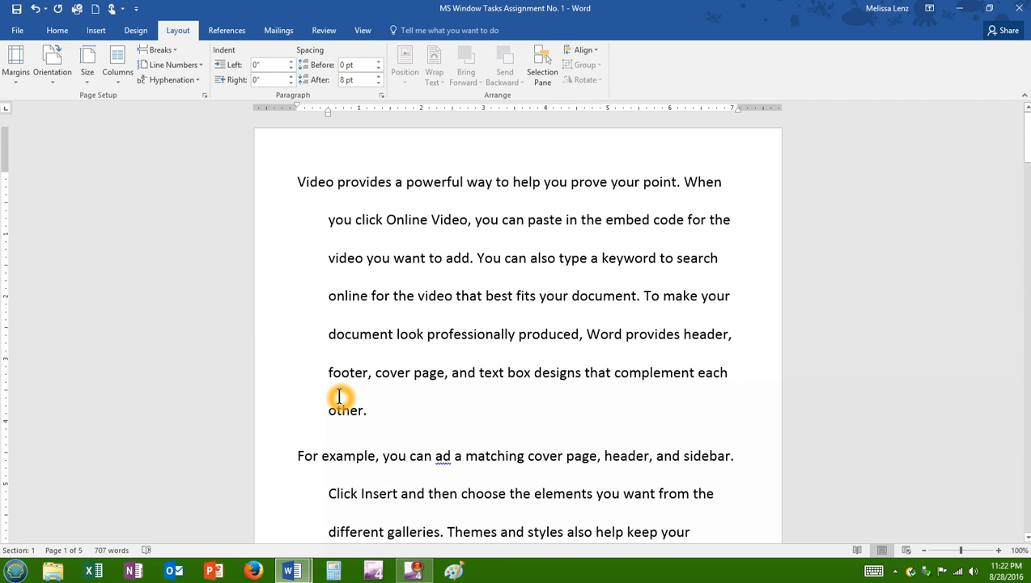
Remove the hanging indent from the whole document, keeping all the text selected
{"action": "key", "text": "ctrl+a"}
{"action": "key", "text": "ctrl+shift+t"}
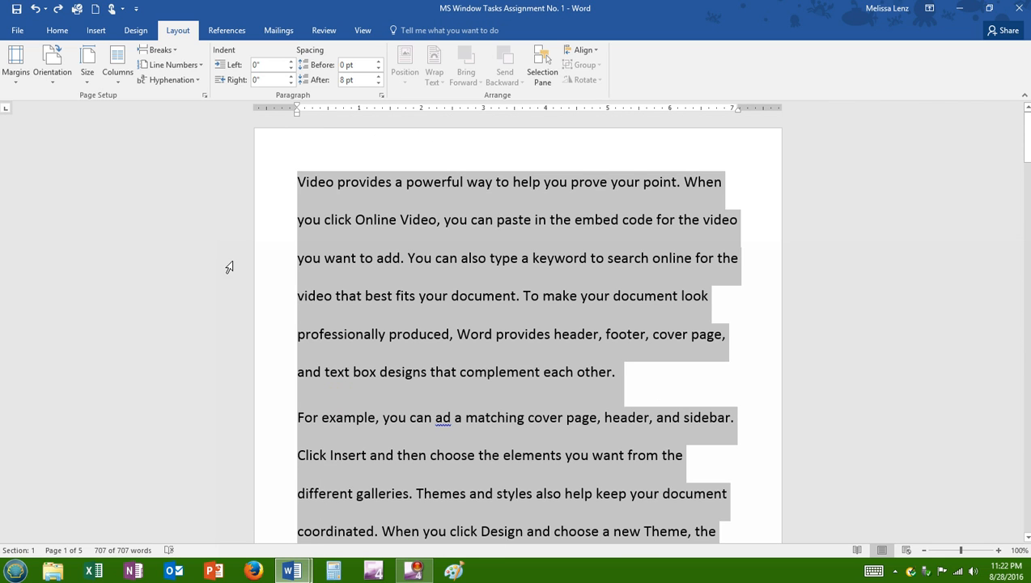
{"action": "left_click", "coordinate": [226, 259]}
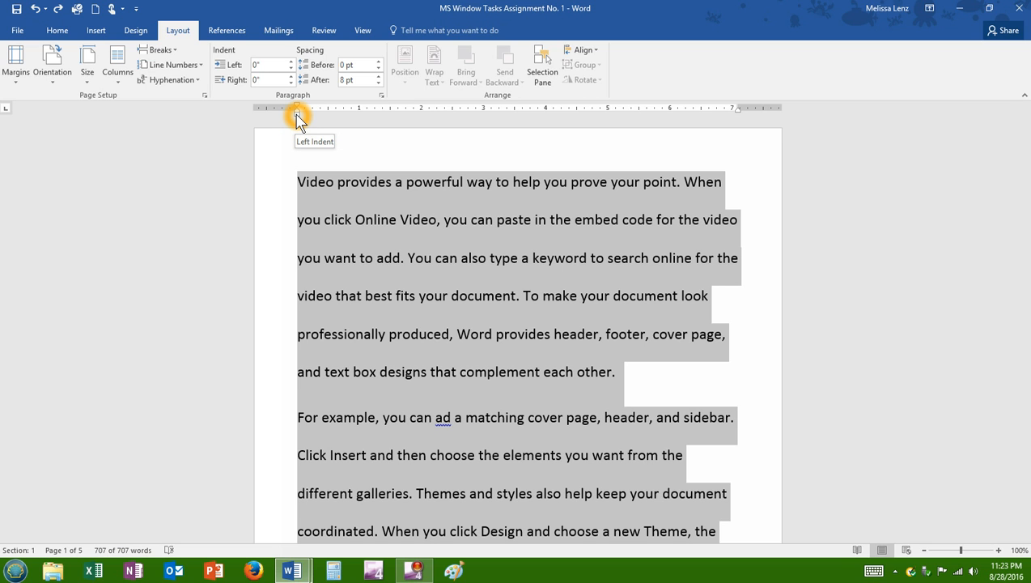
Indent the whole document 0.5" from the left and 1.1" from the right
{"action": "left_click_drag", "start_coordinate": [297, 118], "coordinate": [330, 119]}
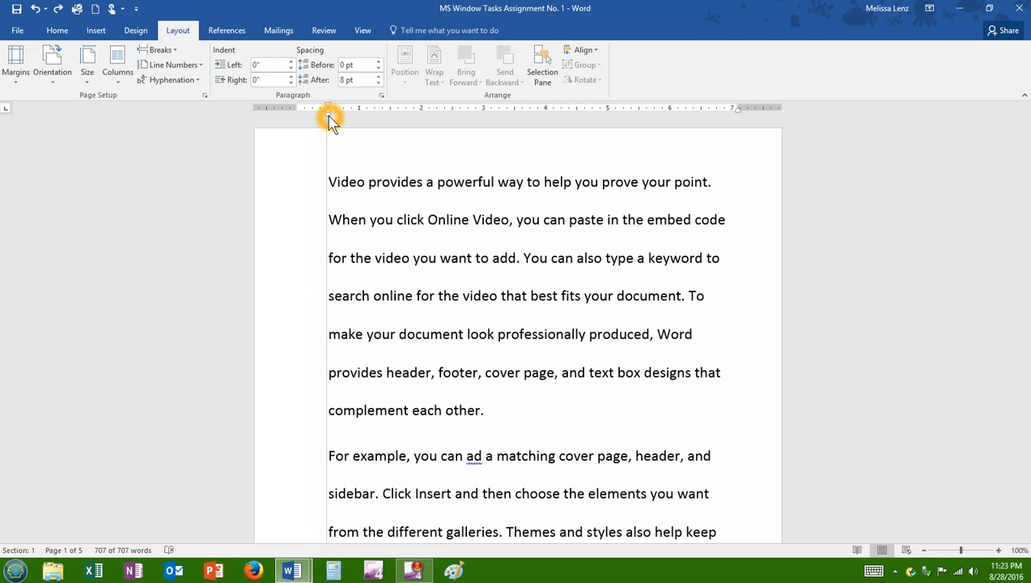
{"action": "left_click_drag", "start_coordinate": [329, 119], "coordinate": [329, 120]}
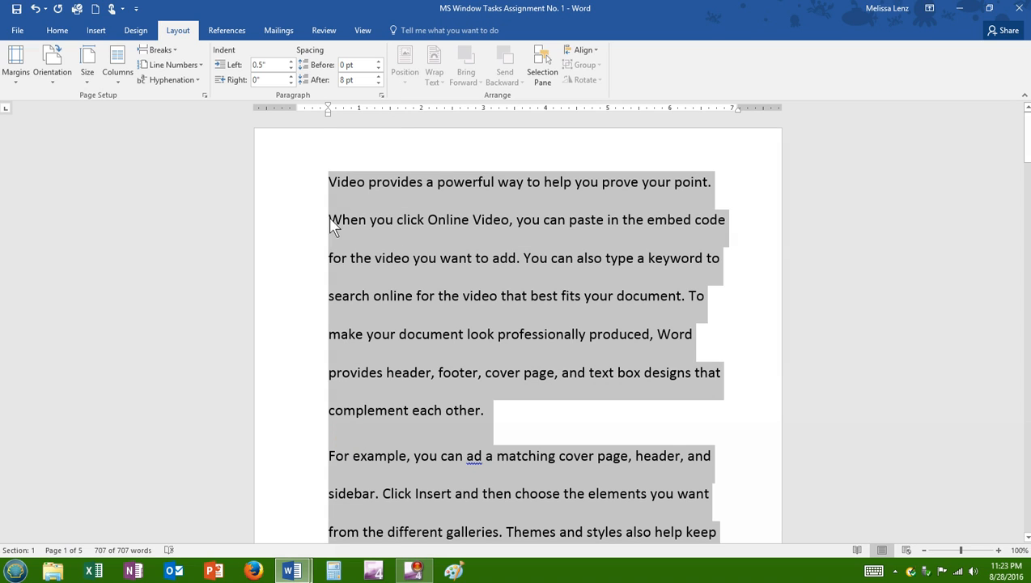
{"action": "left_click", "coordinate": [328, 114]}
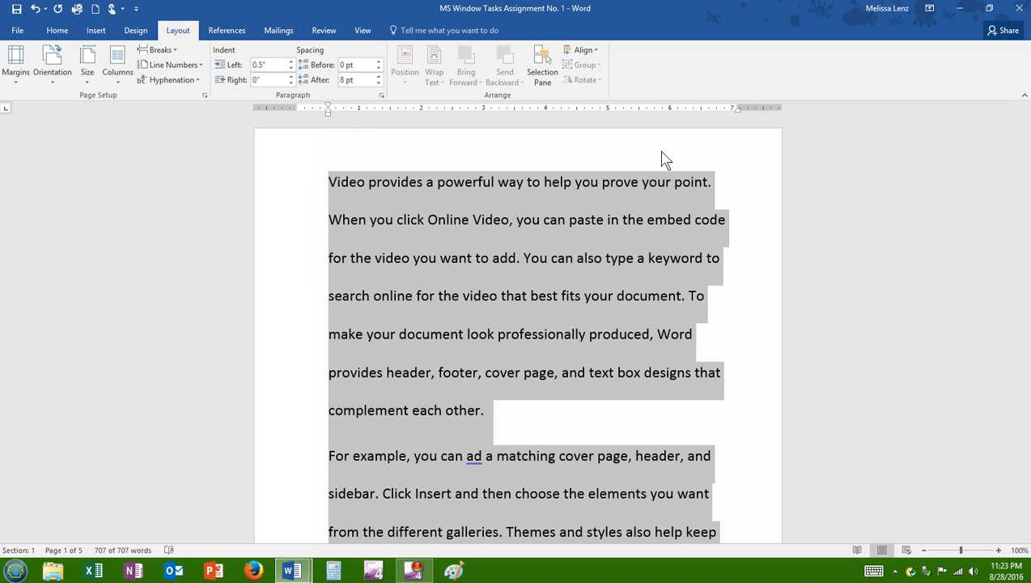
{"action": "left_click", "coordinate": [740, 114]}
{"action": "left_click_drag", "start_coordinate": [738, 113], "coordinate": [672, 113]}
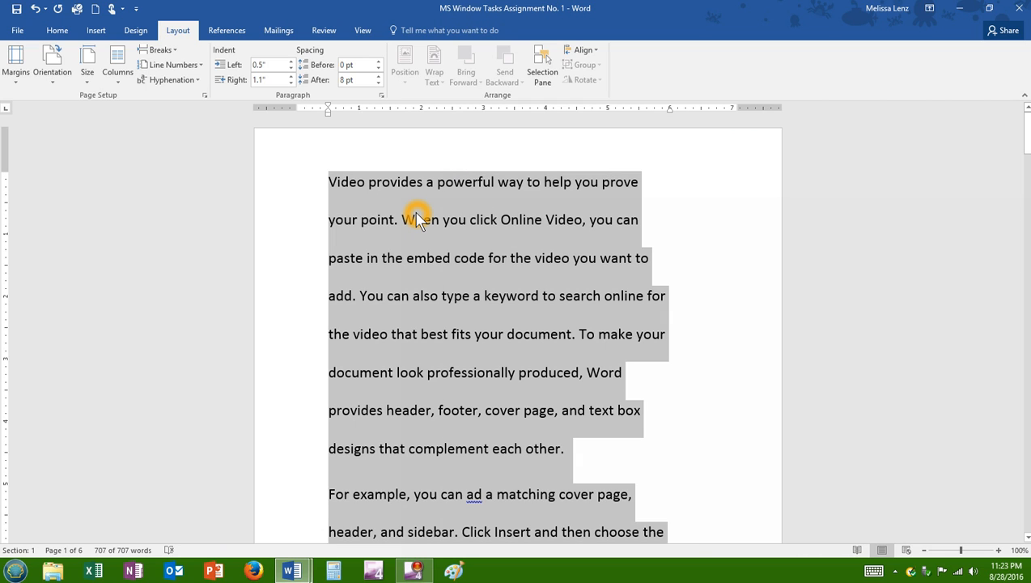
Undo the left and right indents on the whole document, keeping the portrait orientation
{"action": "key", "text": "ctrl+q"}
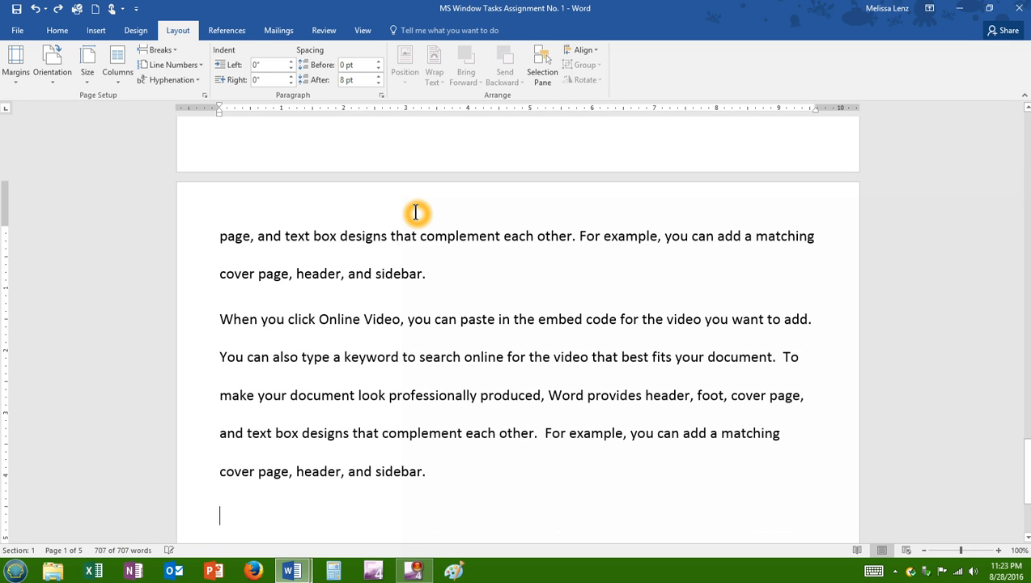
{"action": "left_click", "coordinate": [36, 8]}
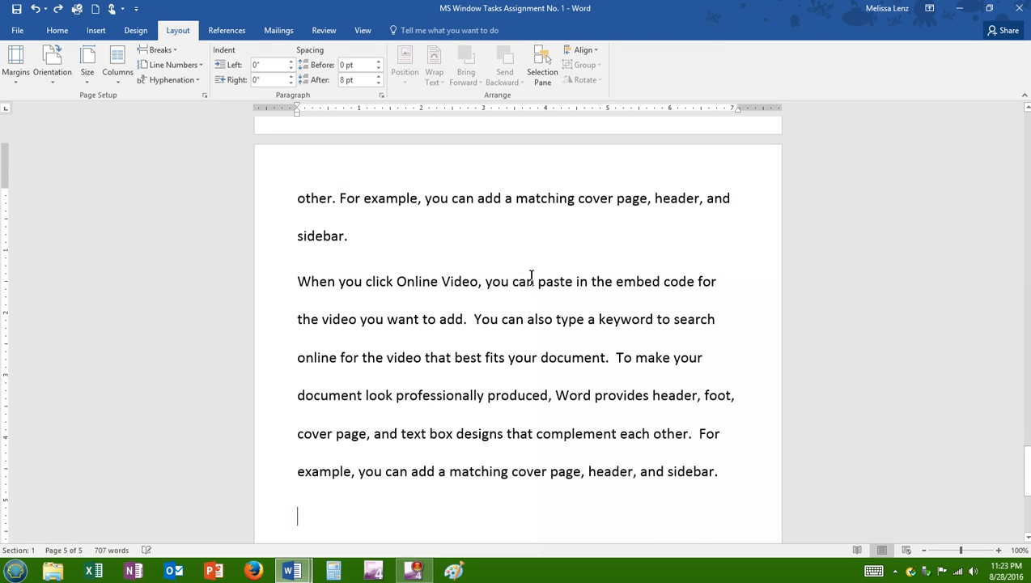
Indent the page 4 paragraph starting "Reading is easier, too" 1" from the left and 1.6" from the right
{"action": "scroll", "coordinate": [531, 278], "scroll_direction": "up", "scroll_amount": 3}
{"action": "scroll", "coordinate": [531, 279], "scroll_direction": "down", "scroll_amount": 1}
{"action": "scroll", "coordinate": [531, 278], "scroll_direction": "up", "scroll_amount": 5}
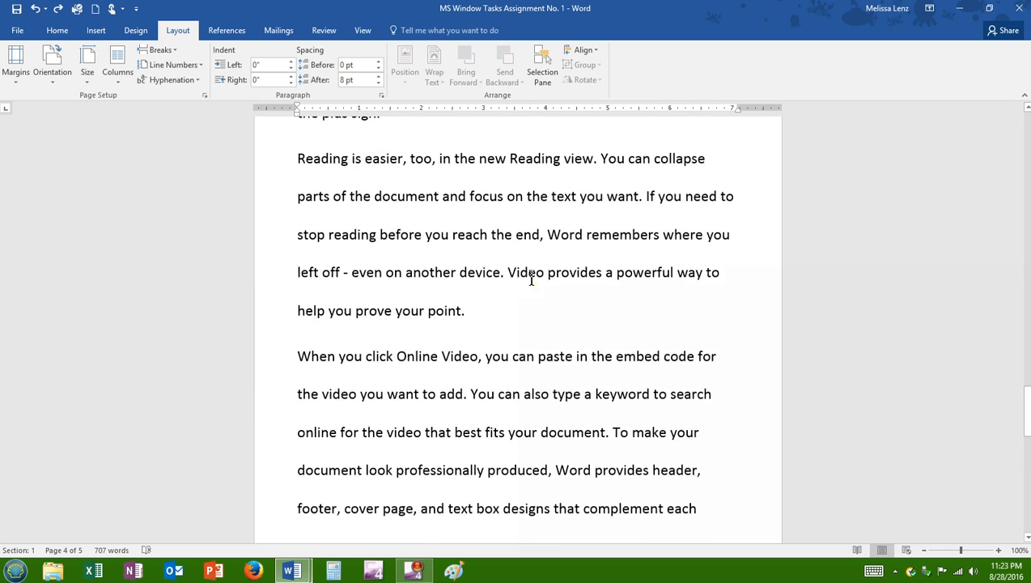
{"action": "left_click_drag", "start_coordinate": [297, 254], "coordinate": [562, 408]}
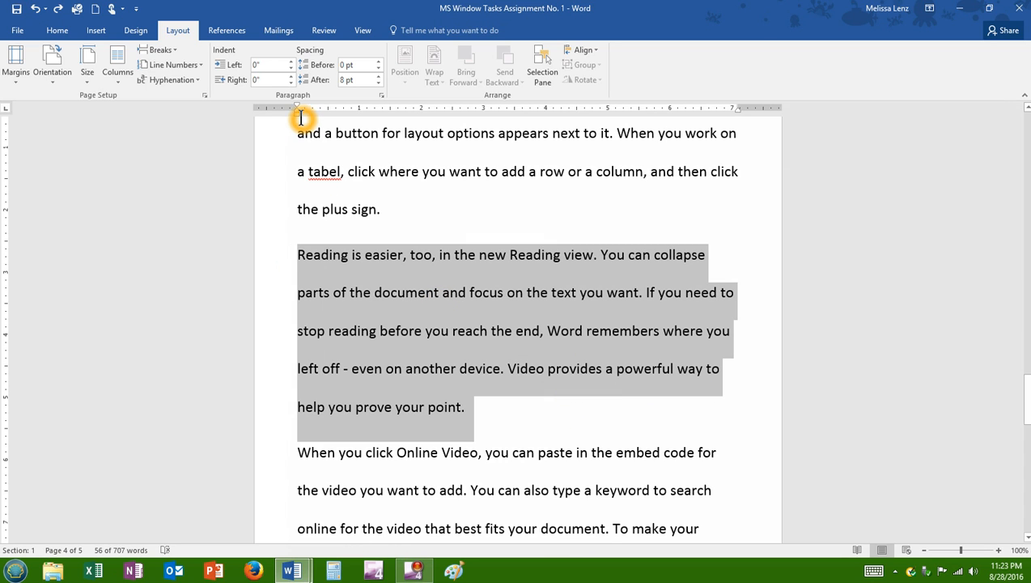
{"action": "left_click_drag", "start_coordinate": [298, 114], "coordinate": [358, 114]}
{"action": "left_click_drag", "start_coordinate": [738, 110], "coordinate": [639, 113]}
{"action": "left_click", "coordinate": [468, 300]}
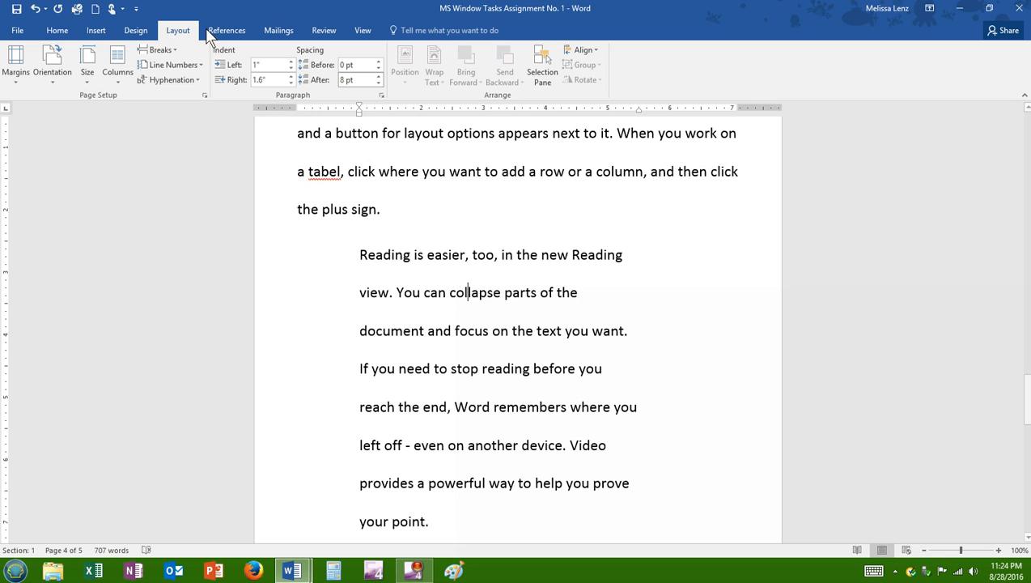
Set the indented "Reading is easier, too" paragraph to single line spacing
{"action": "left_click", "coordinate": [57, 31]}
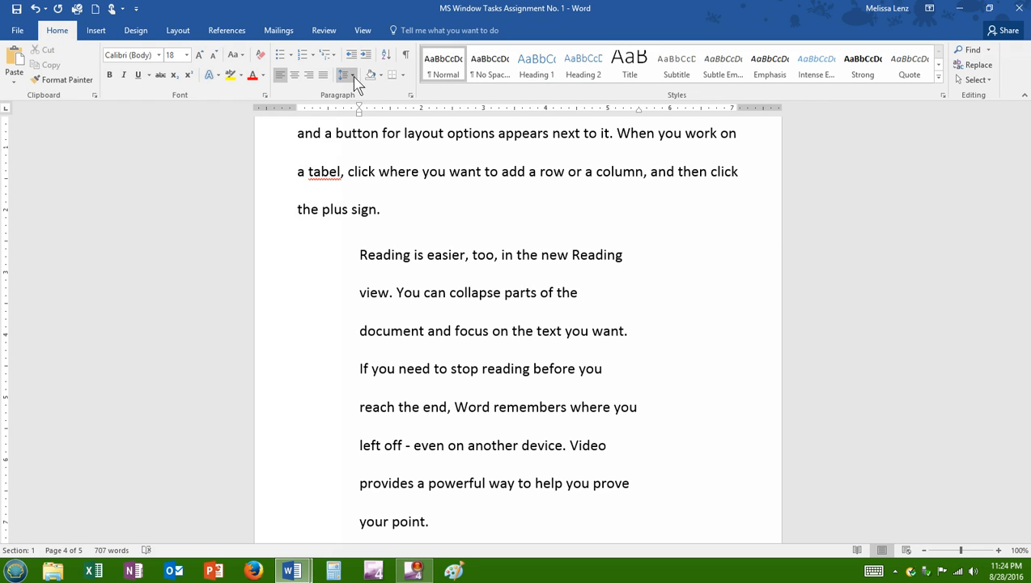
{"action": "left_click", "coordinate": [346, 74]}
{"action": "left_click", "coordinate": [360, 95]}
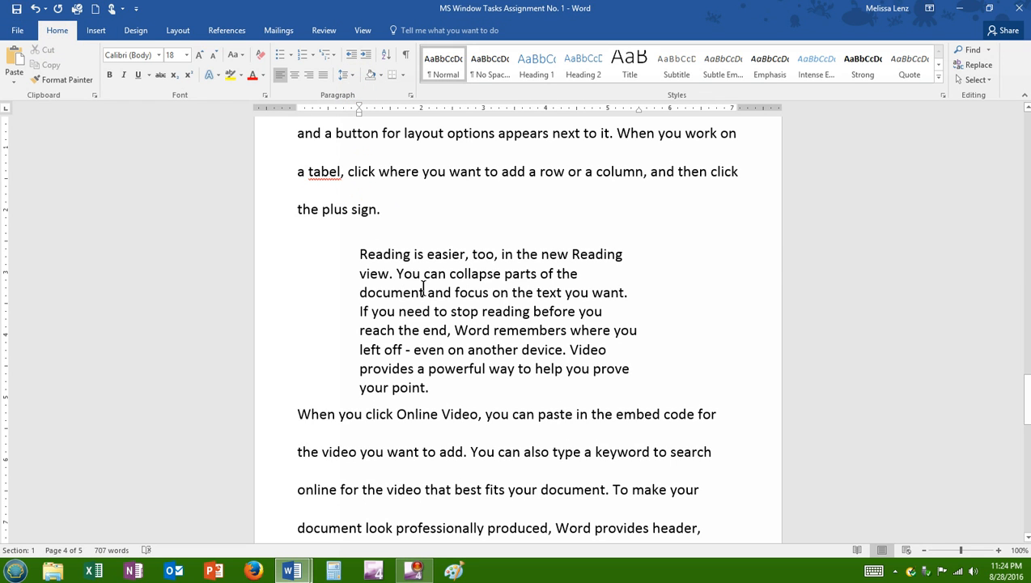
Justify the text of the indented "Reading is easier, too" paragraph and compare it with the preceding text
{"action": "left_click_drag", "start_coordinate": [368, 253], "coordinate": [638, 382]}
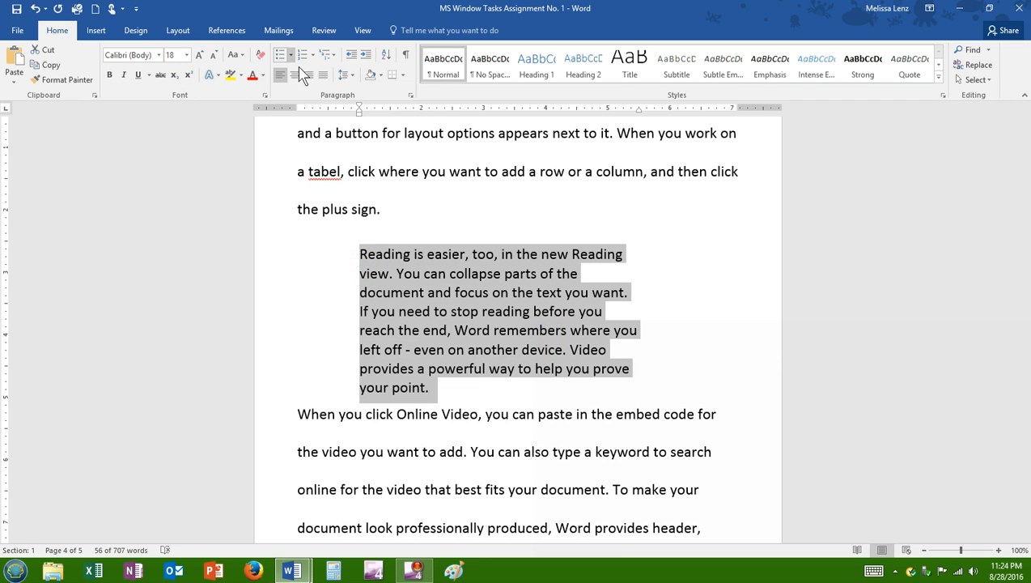
{"action": "left_click", "coordinate": [323, 74]}
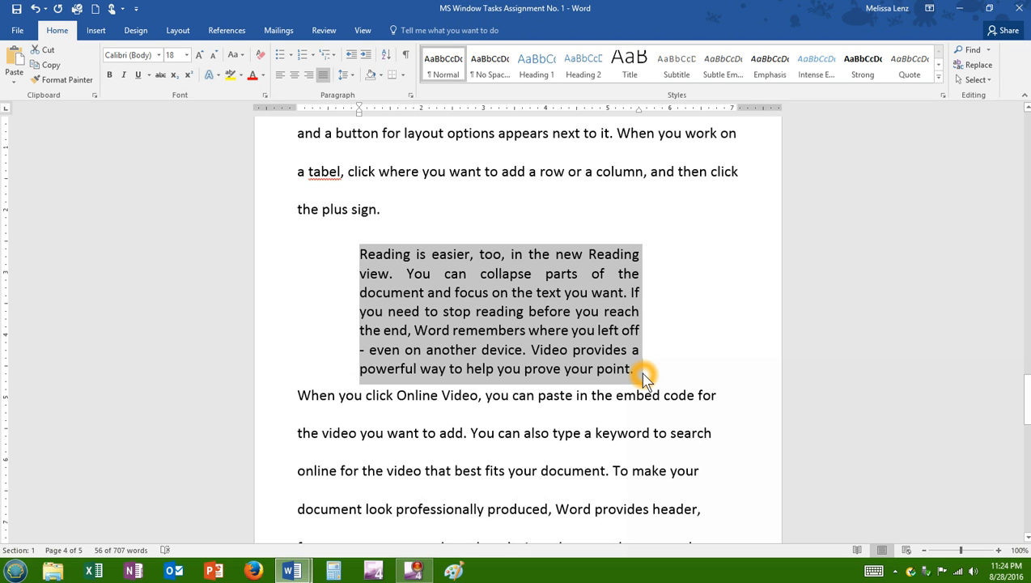
{"action": "scroll", "coordinate": [638, 349], "scroll_direction": "up", "scroll_amount": 4}
{"action": "scroll", "coordinate": [520, 191], "scroll_direction": "up", "scroll_amount": 5}
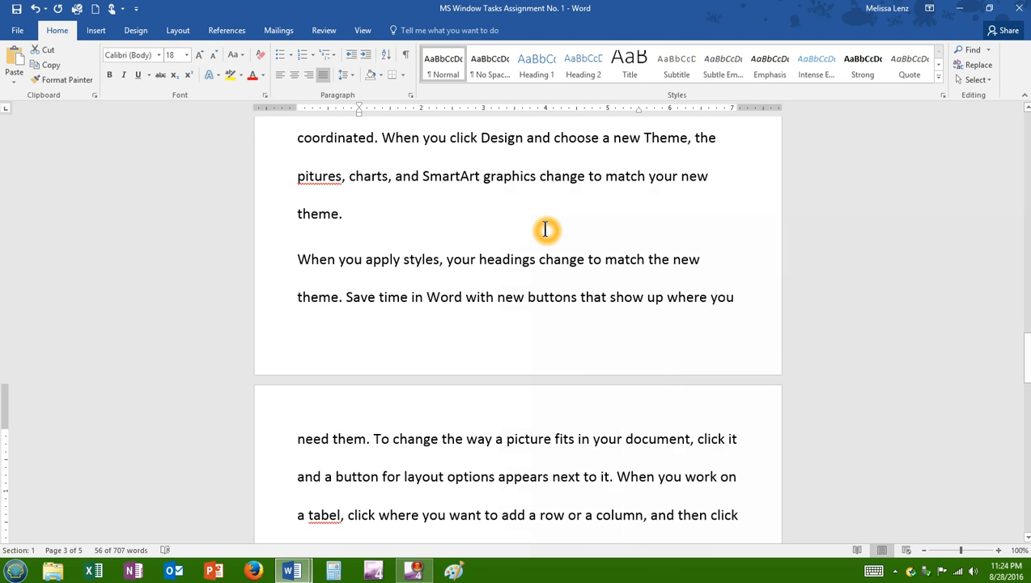
{"action": "scroll", "coordinate": [545, 228], "scroll_direction": "down", "scroll_amount": 9}
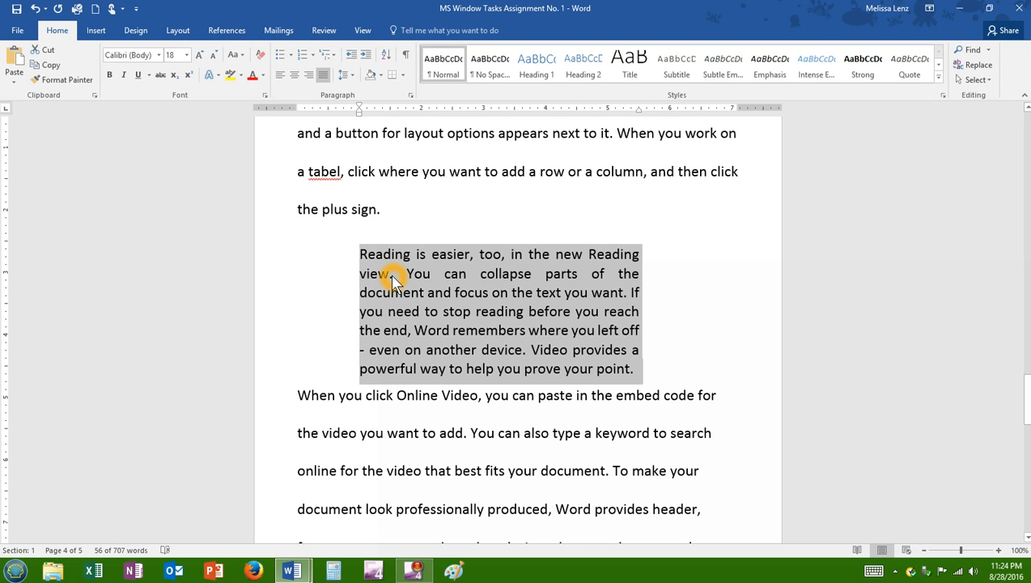
Undo the justification, single spacing and both indents of the "Reading is easier, too" paragraph
{"action": "key", "text": "ctrl+z"}
{"action": "key", "text": "ctrl+z"}
{"action": "key", "text": "ctrl+z"}
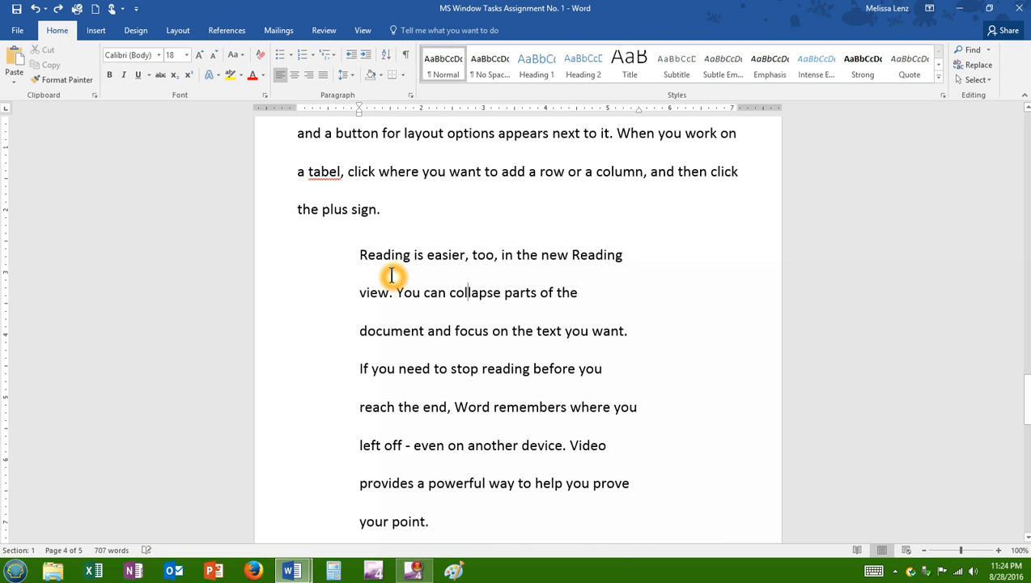
{"action": "key", "text": "ctrl+z"}
{"action": "left_click", "coordinate": [405, 293]}
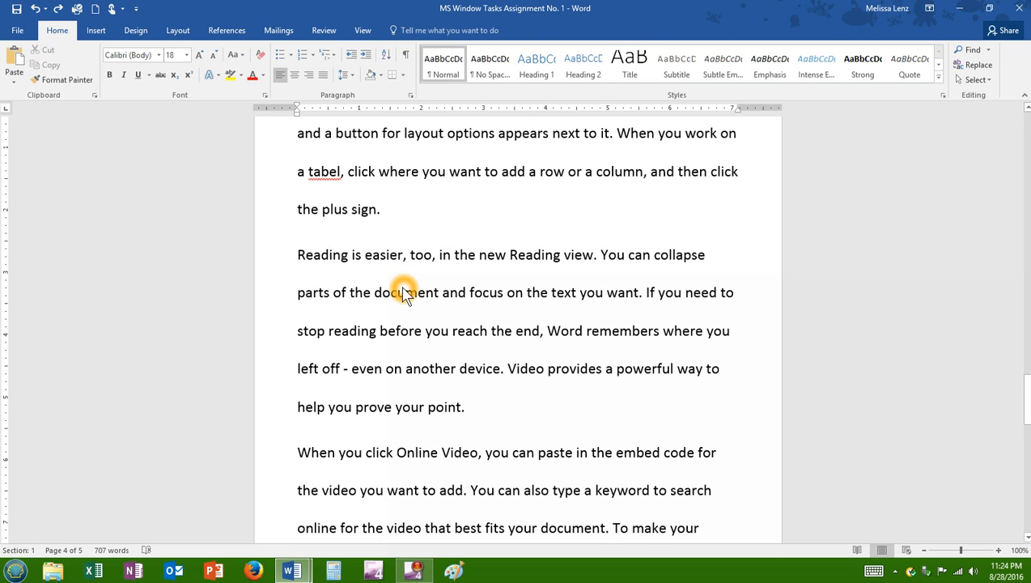
Return to page 1 and examine the alignment of the opening paragraphs against the left and right margins
{"action": "scroll", "coordinate": [405, 293], "scroll_direction": "up", "scroll_amount": 12}
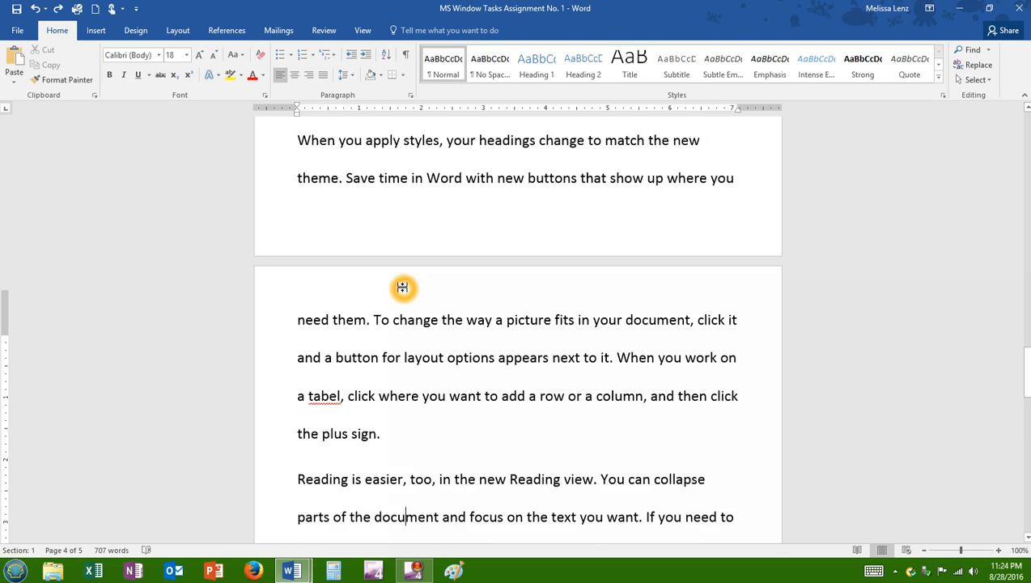
{"action": "scroll", "coordinate": [427, 294], "scroll_direction": "up", "scroll_amount": 5}
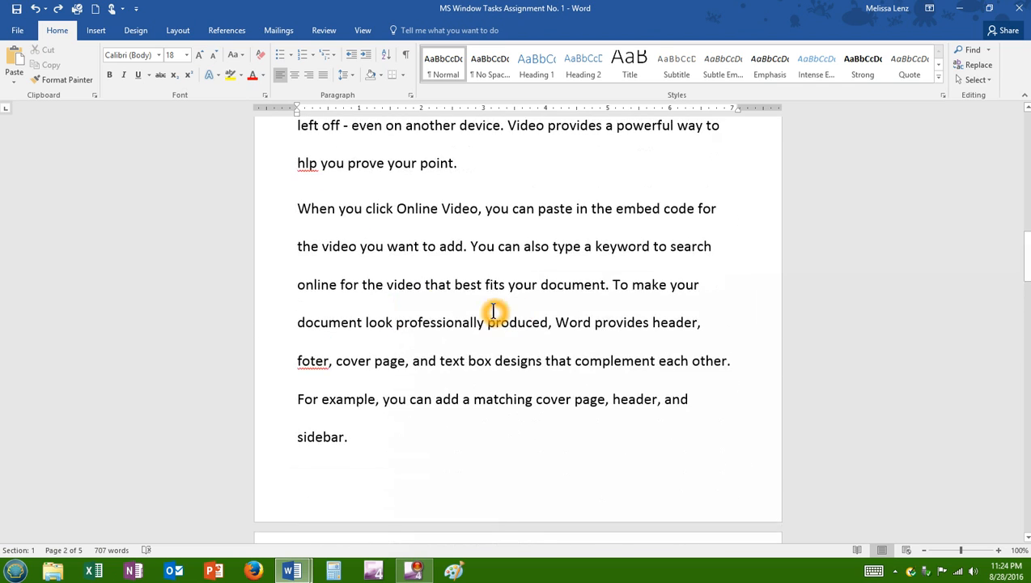
{"action": "scroll", "coordinate": [444, 369], "scroll_direction": "up", "scroll_amount": 9}
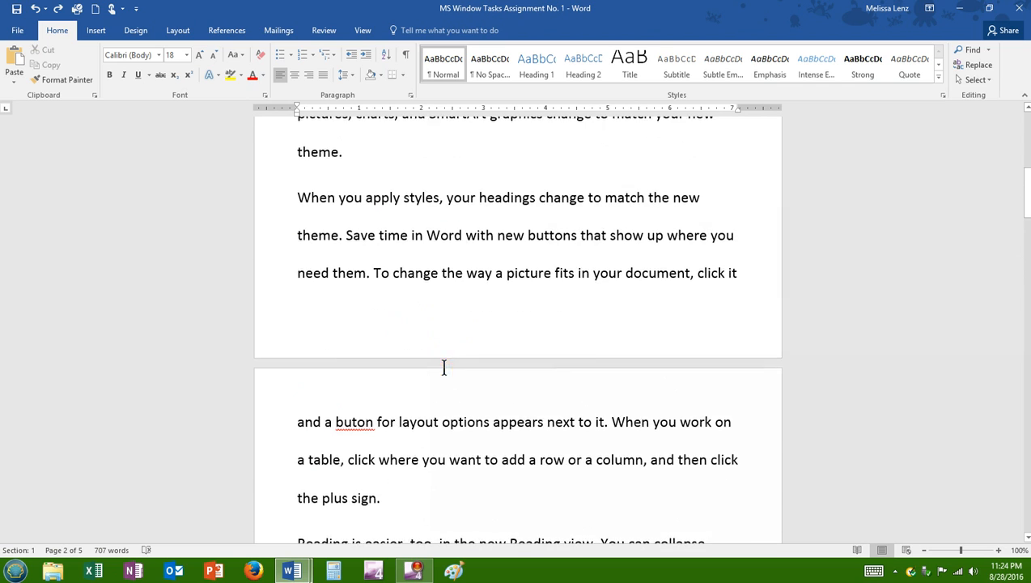
{"action": "left_click", "coordinate": [445, 370]}
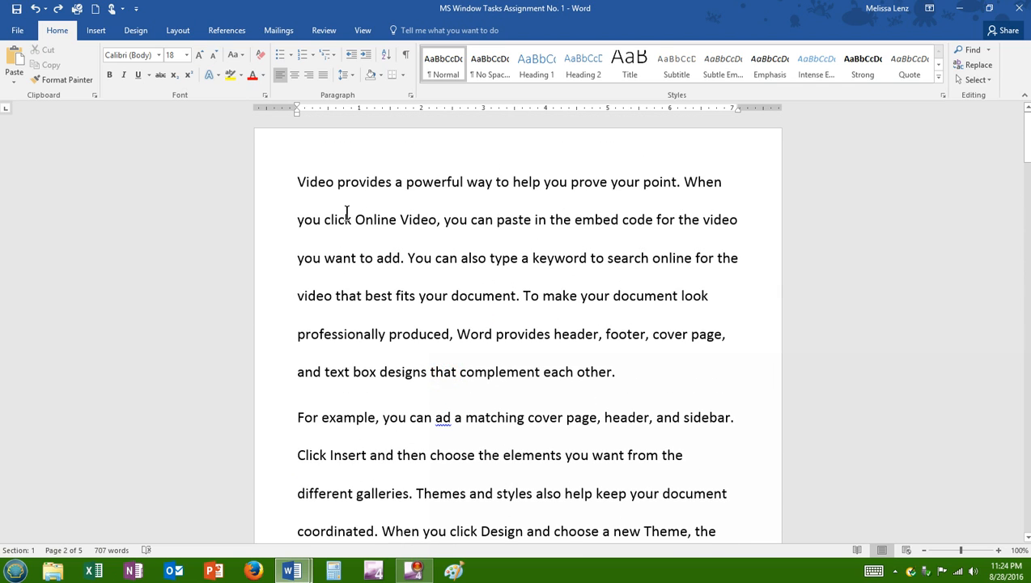
{"action": "left_click", "coordinate": [307, 183]}
{"action": "left_click", "coordinate": [300, 183]}
{"action": "left_click", "coordinate": [297, 173]}
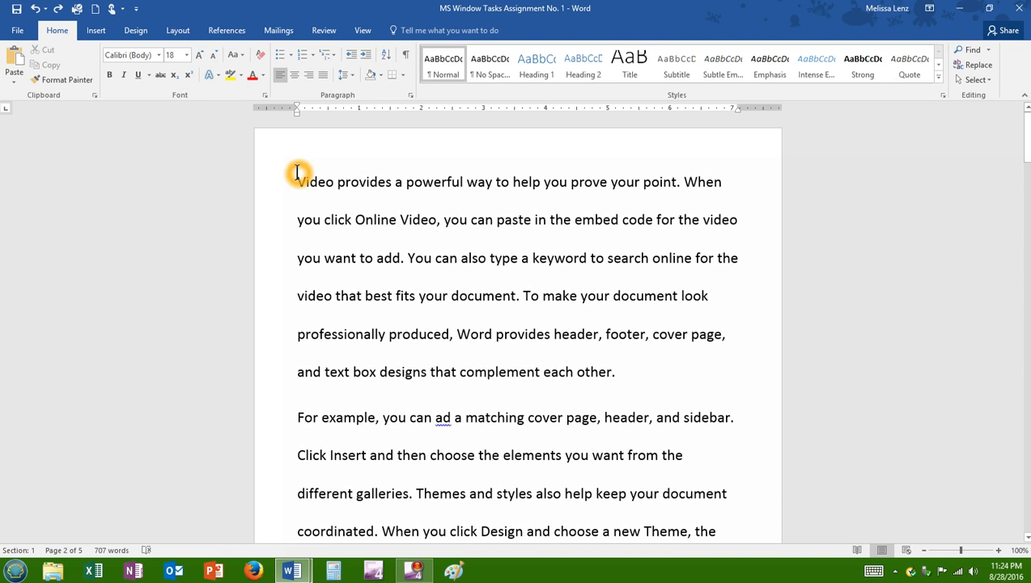
{"action": "left_click", "coordinate": [303, 178]}
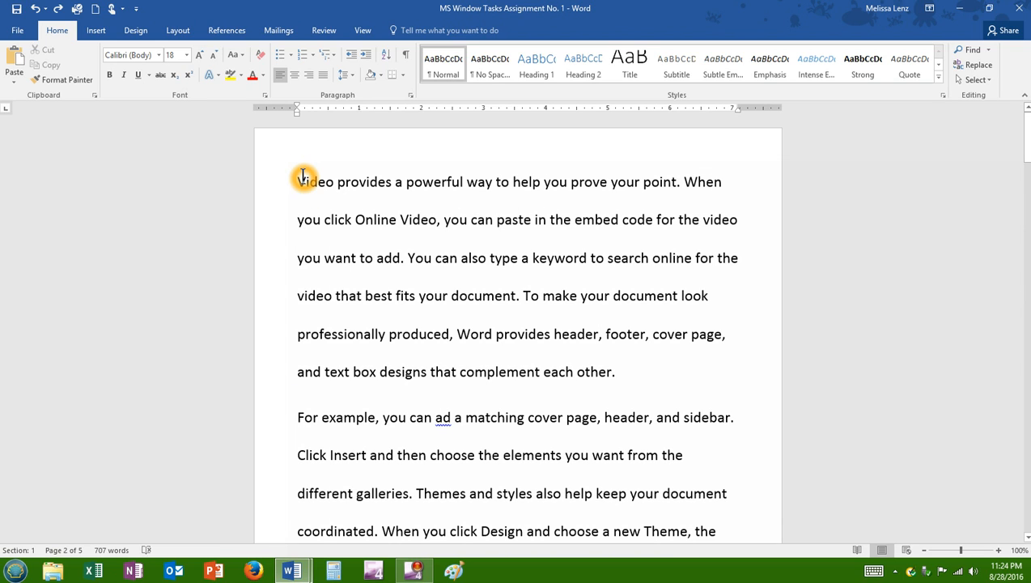
{"action": "left_click", "coordinate": [310, 384]}
{"action": "left_click", "coordinate": [723, 225]}
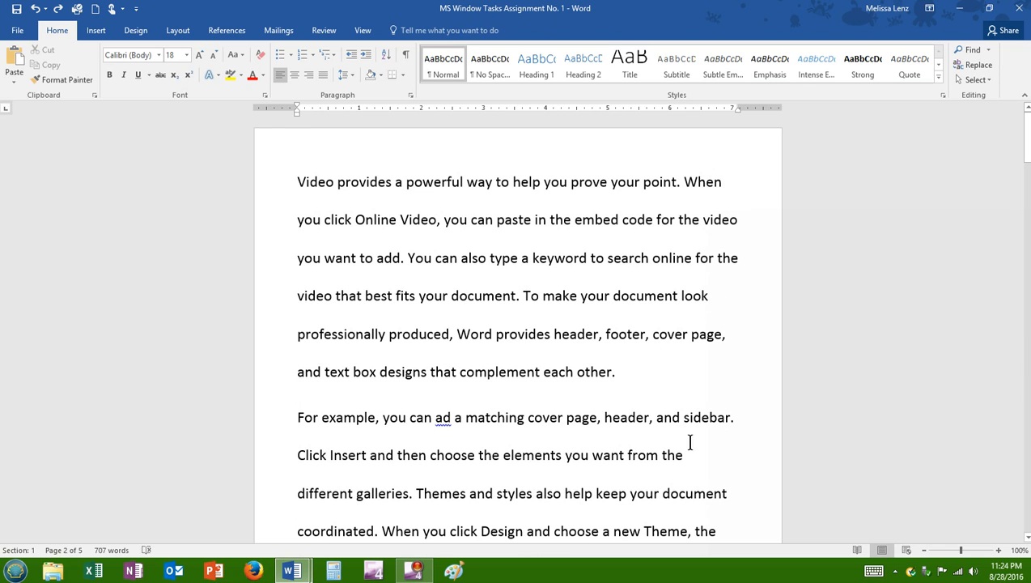
{"action": "left_click", "coordinate": [699, 488]}
{"action": "left_click", "coordinate": [280, 74]}
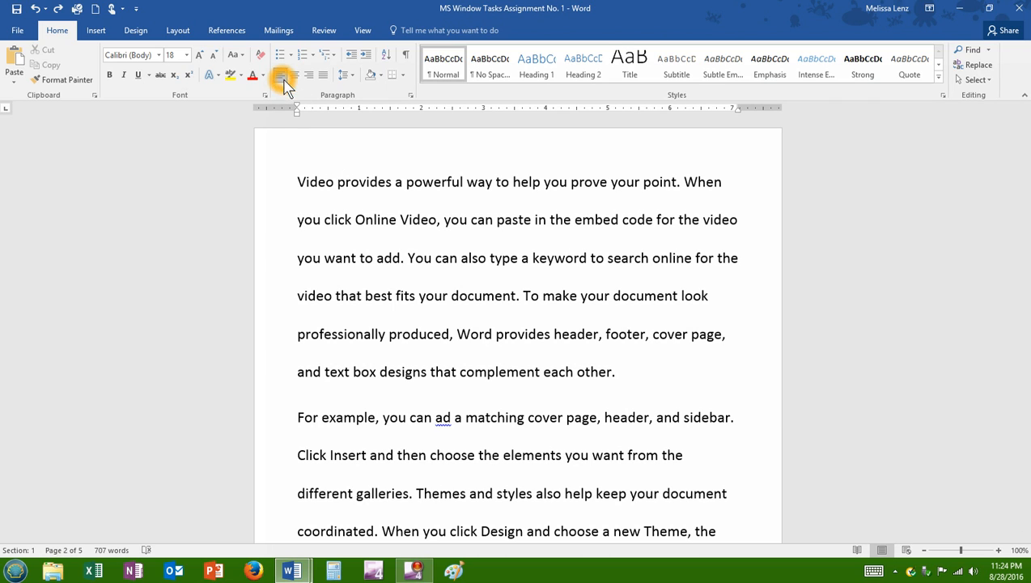
{"action": "left_click", "coordinate": [282, 74]}
{"action": "left_click", "coordinate": [301, 182]}
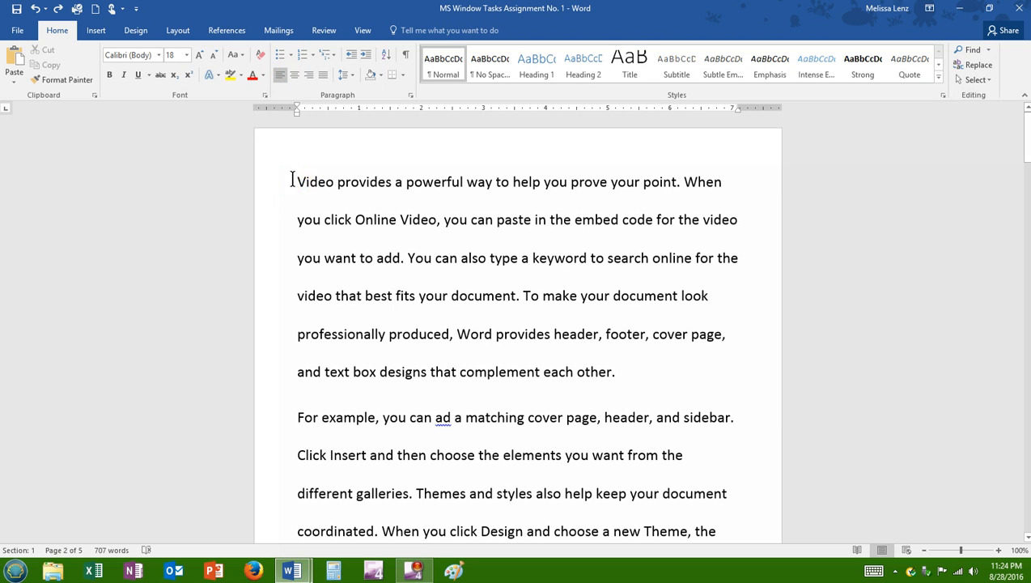
{"action": "left_click", "coordinate": [293, 180]}
{"action": "left_click", "coordinate": [308, 190]}
{"action": "left_click", "coordinate": [309, 188]}
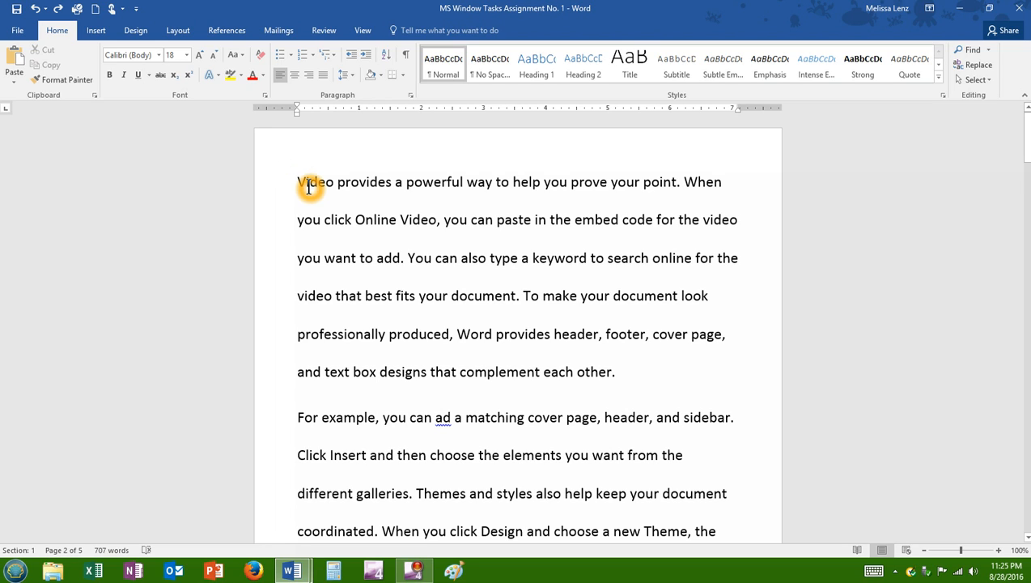
{"action": "left_click", "coordinate": [320, 186]}
{"action": "left_click", "coordinate": [410, 186]}
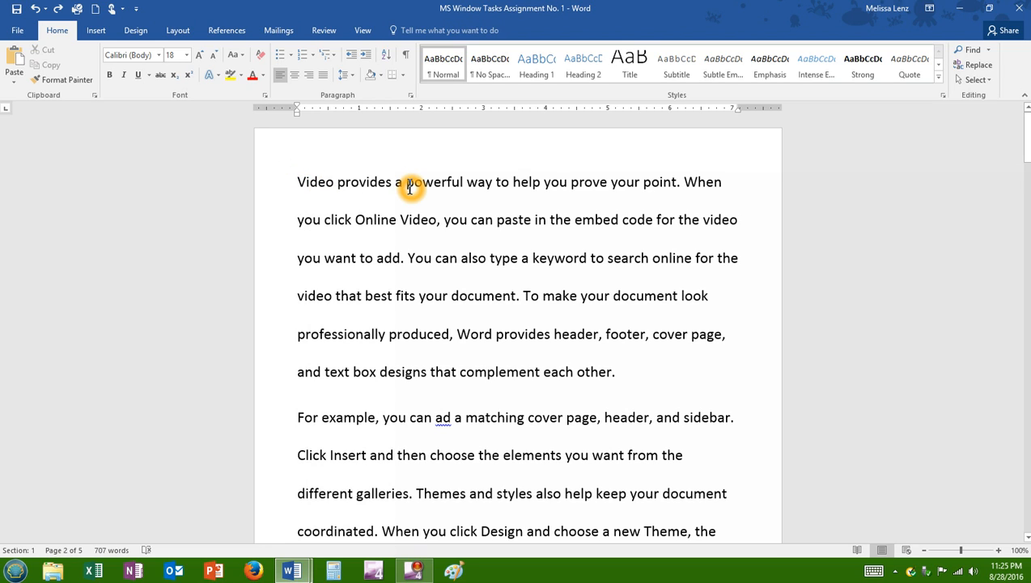
{"action": "left_click", "coordinate": [301, 164]}
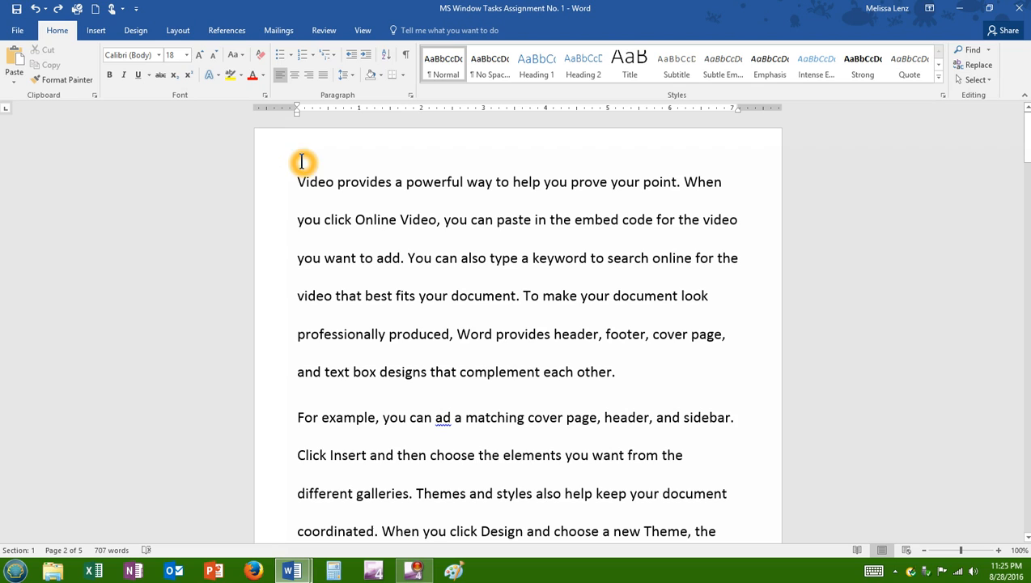
{"action": "left_click", "coordinate": [409, 161]}
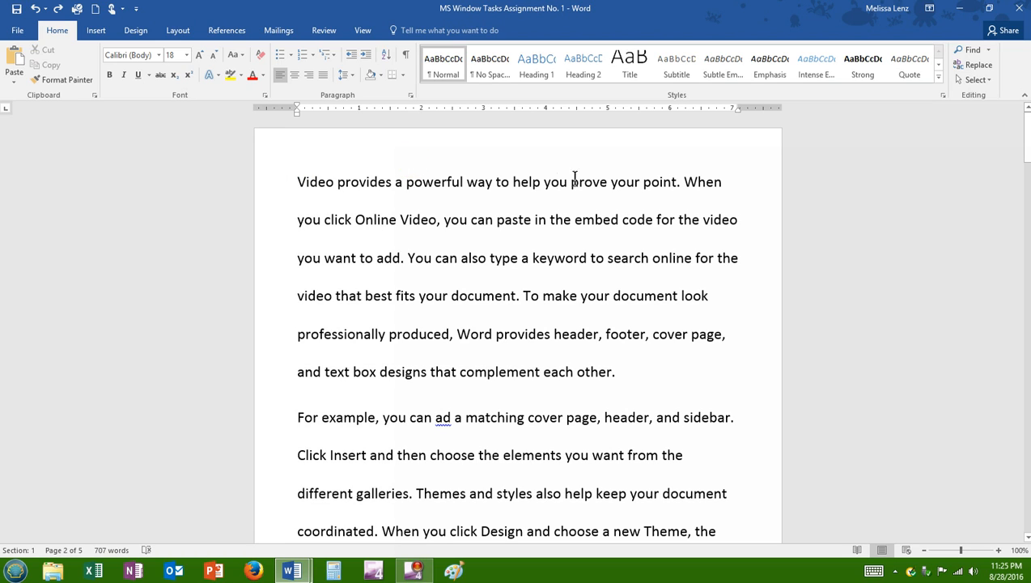
{"action": "left_click", "coordinate": [618, 159]}
{"action": "left_click", "coordinate": [728, 164]}
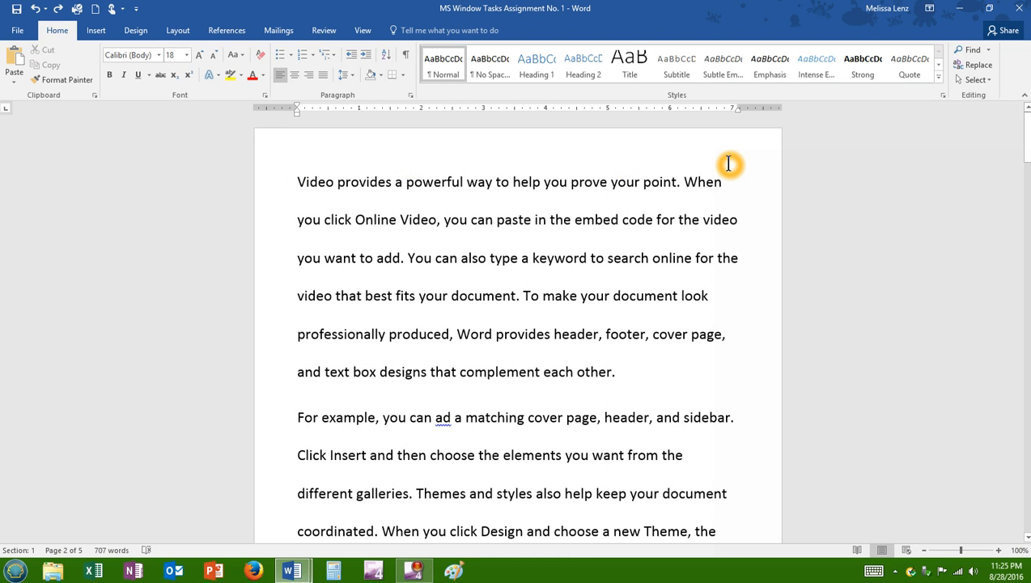
Insert the line "This is a title" as its own paragraph above the first paragraph of the document
{"action": "left_click", "coordinate": [298, 180]}
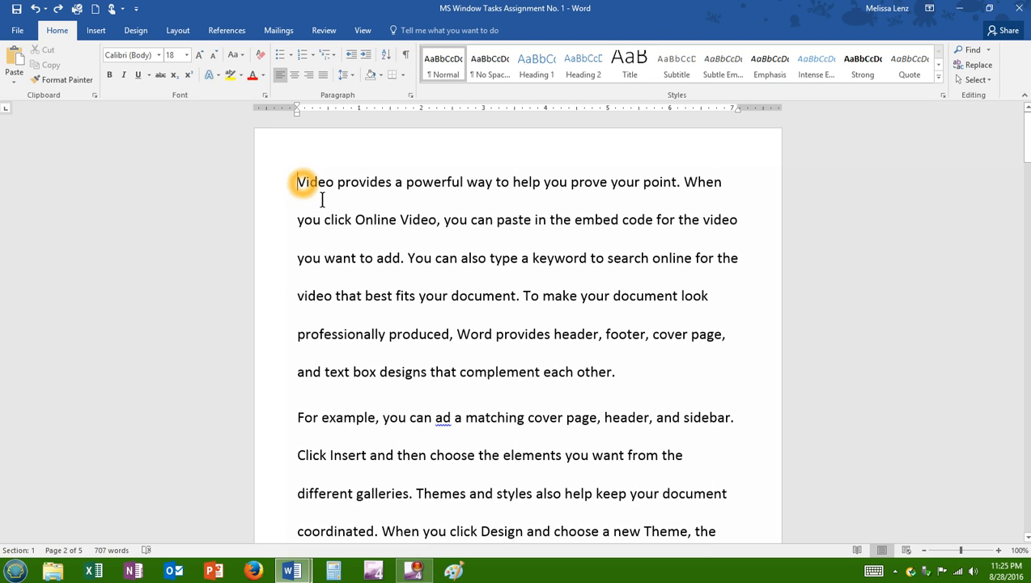
{"action": "left_click", "coordinate": [181, 226]}
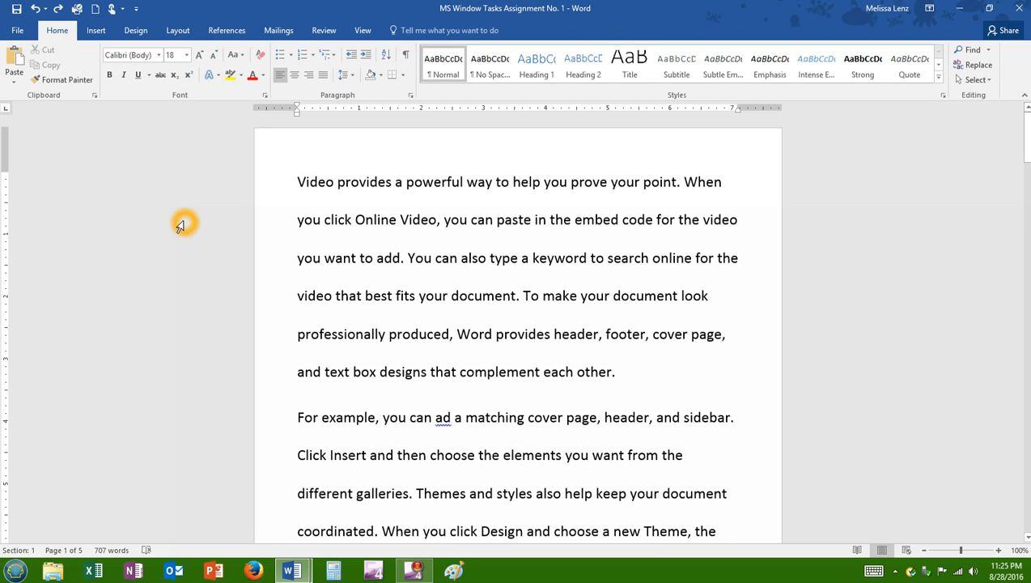
{"action": "type", "text": "This is a tit"}
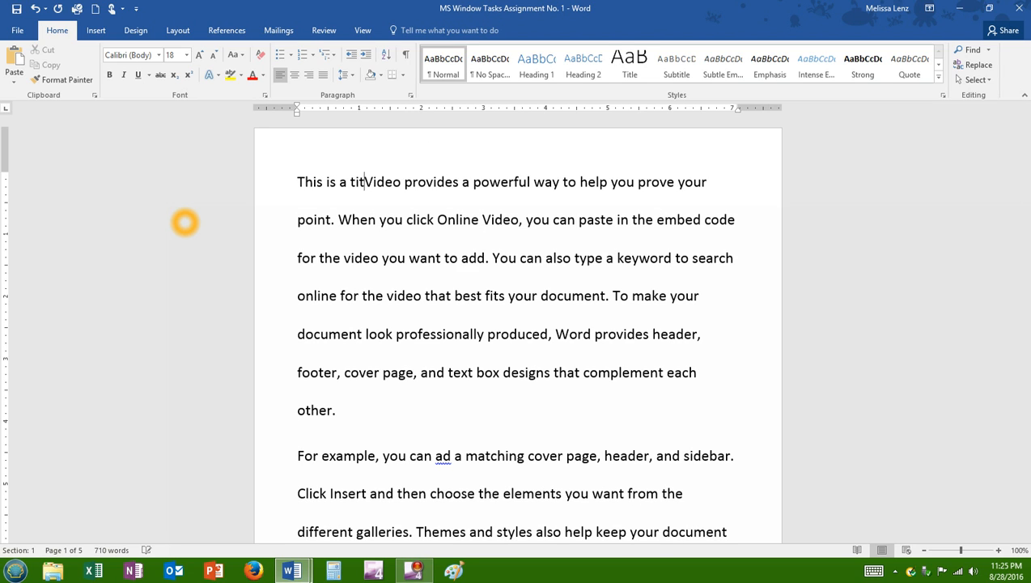
{"action": "type", "text": "le"}
{"action": "key", "text": "Return"}
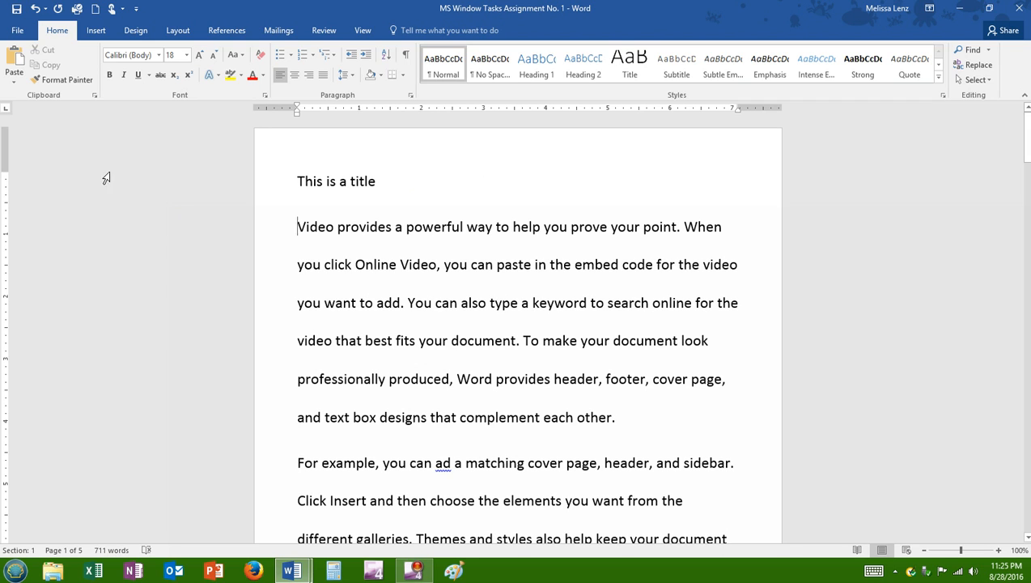
Center the "This is a title" line between the margins
{"action": "left_click", "coordinate": [311, 182]}
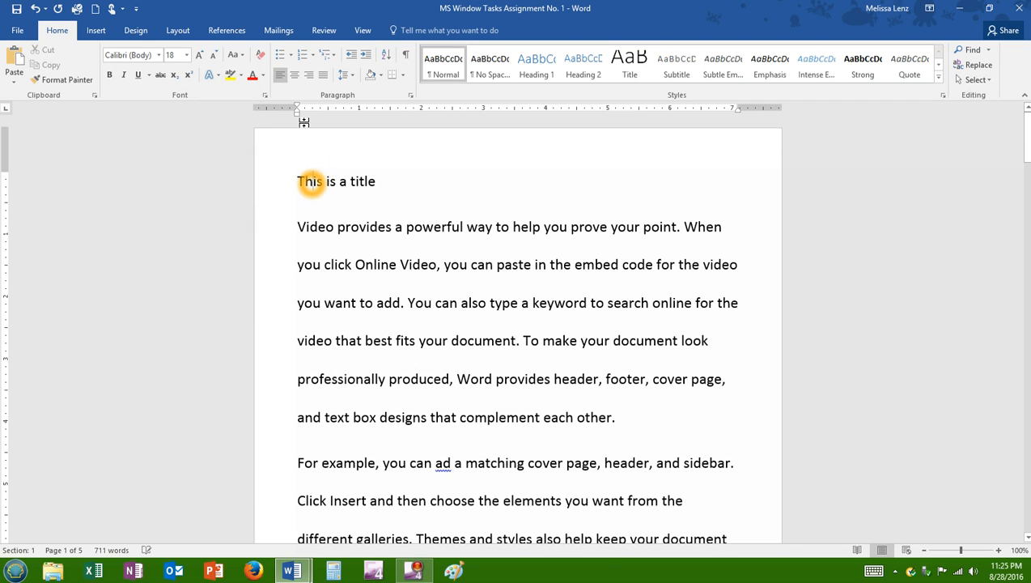
{"action": "left_click", "coordinate": [295, 76]}
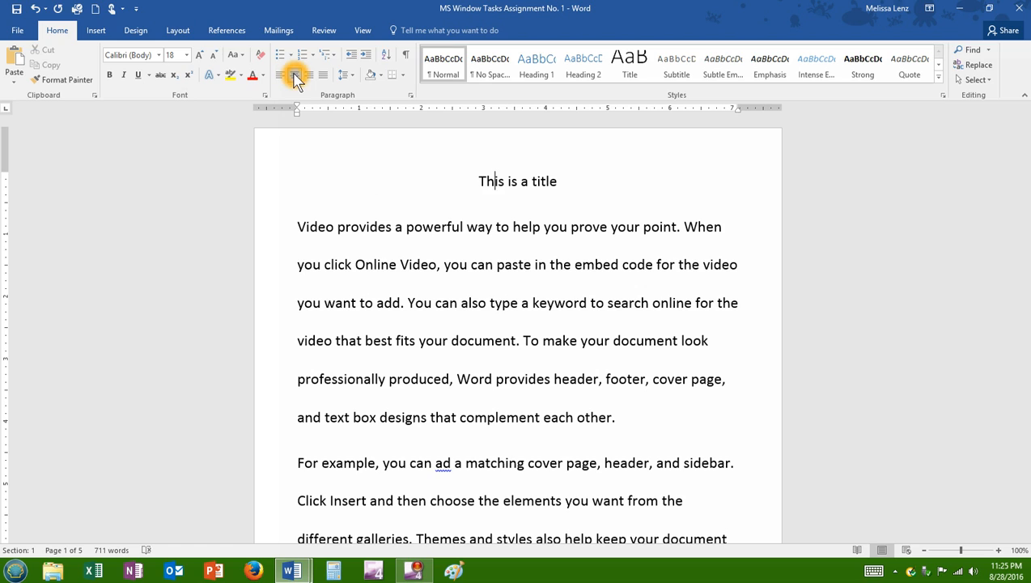
{"action": "left_click", "coordinate": [525, 180]}
{"action": "left_click", "coordinate": [491, 178]}
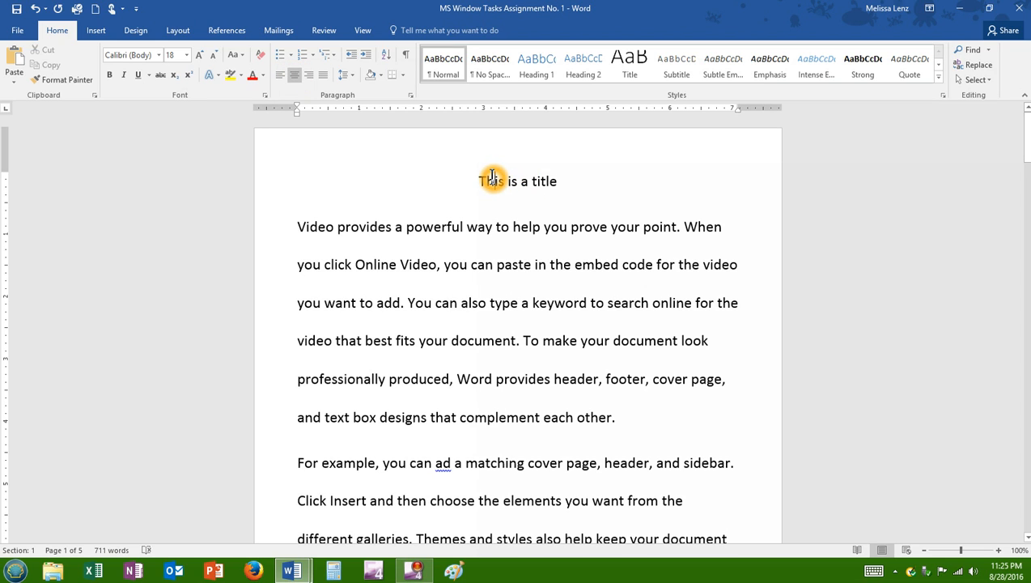
{"action": "left_click", "coordinate": [684, 181]}
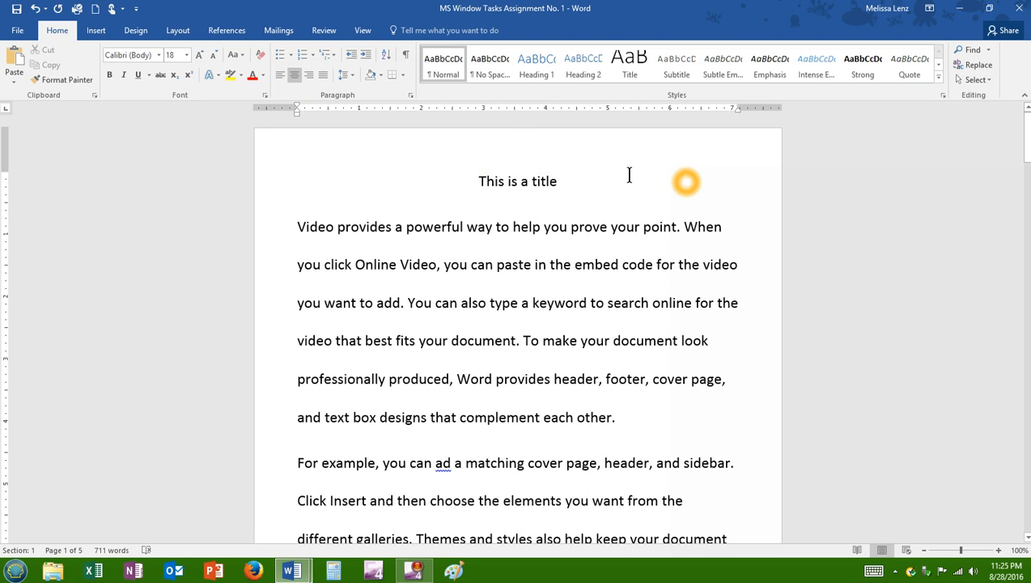
{"action": "left_click", "coordinate": [480, 180]}
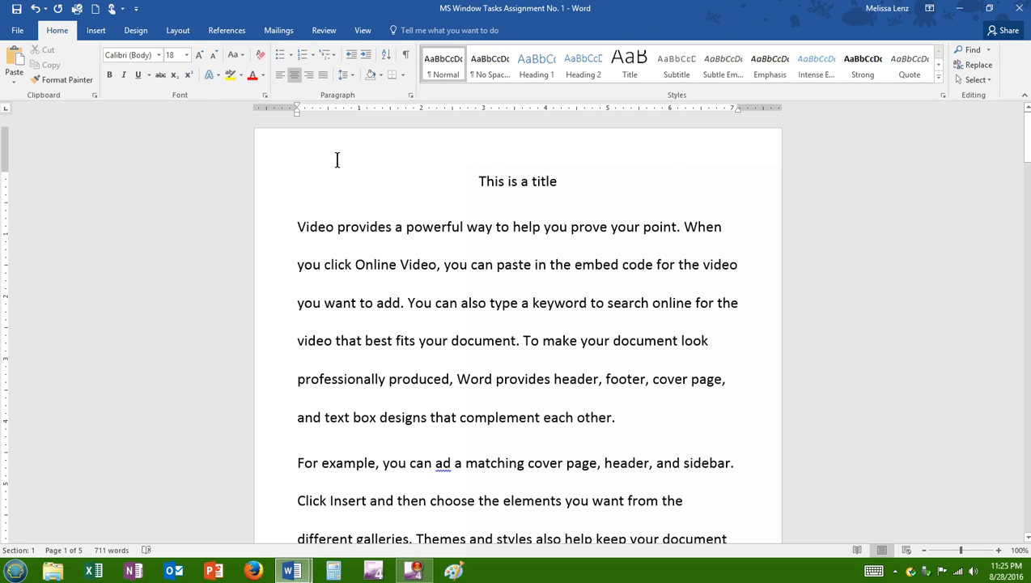
{"action": "left_click", "coordinate": [304, 184]}
{"action": "left_click", "coordinate": [477, 181]}
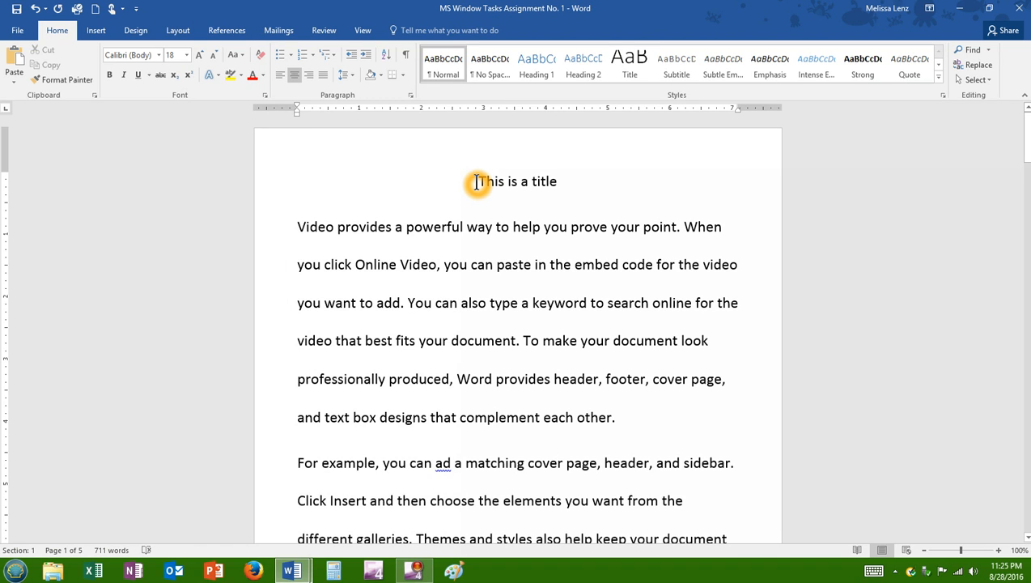
{"action": "left_click", "coordinate": [555, 180]}
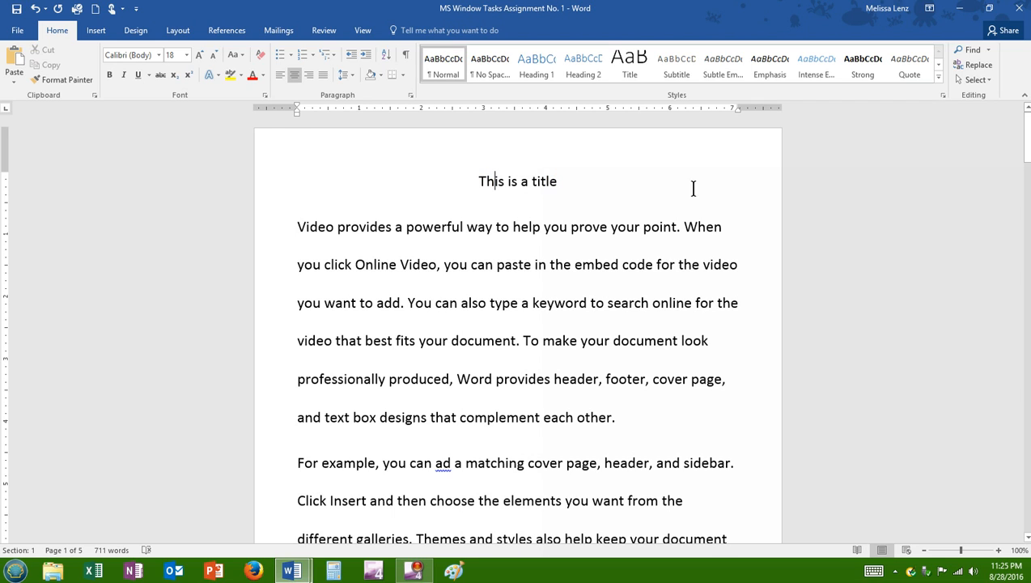
{"action": "left_click", "coordinate": [728, 186]}
{"action": "left_click", "coordinate": [566, 188]}
{"action": "left_click", "coordinate": [562, 224]}
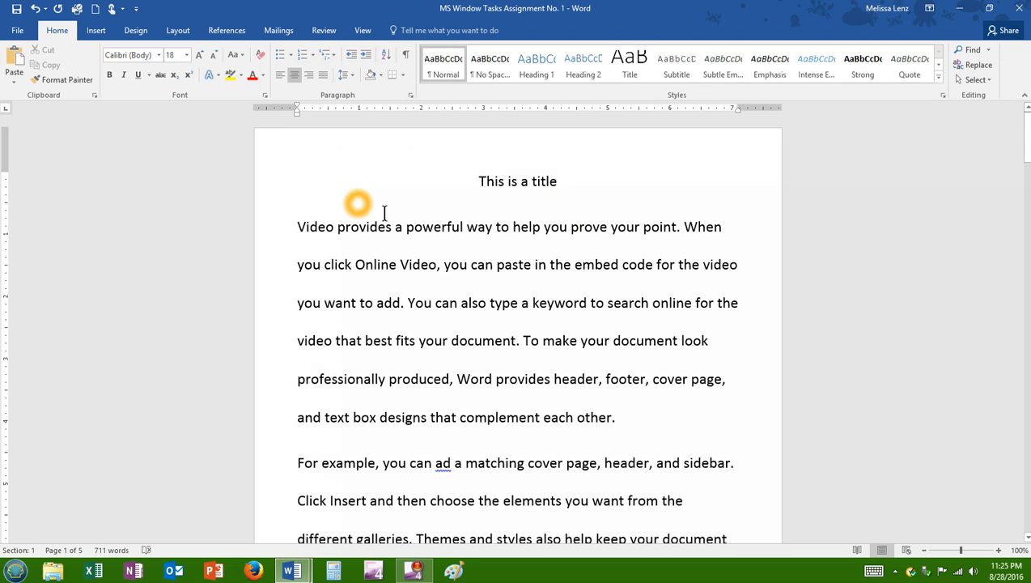
{"action": "left_click", "coordinate": [415, 234]}
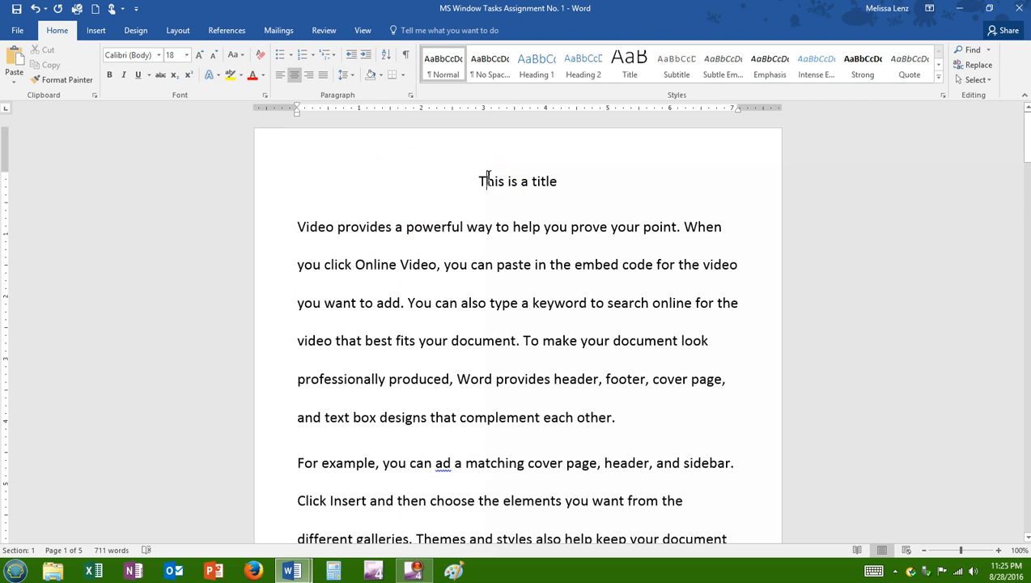
Add the date August 28, 2016 on its own line above the title
{"action": "left_click", "coordinate": [481, 180]}
{"action": "left_click", "coordinate": [483, 184]}
{"action": "type", "text": "A"}
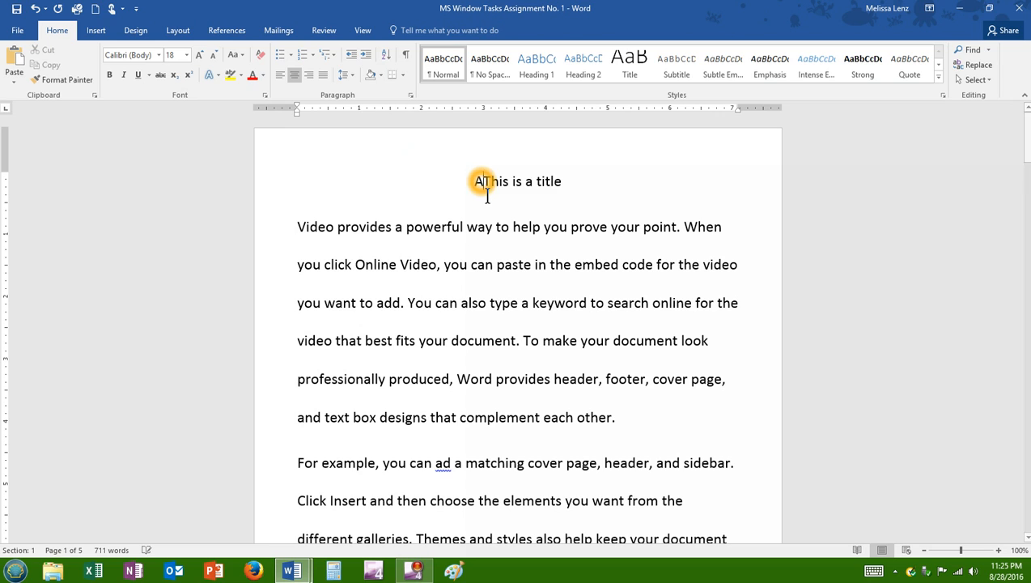
{"action": "type", "text": "ugust"}
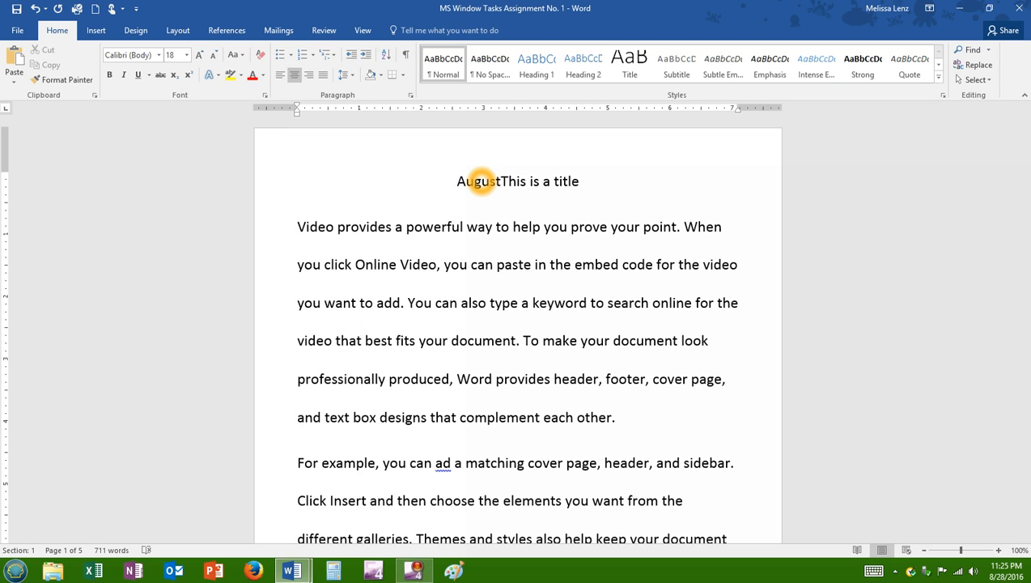
{"action": "key", "text": "Return"}
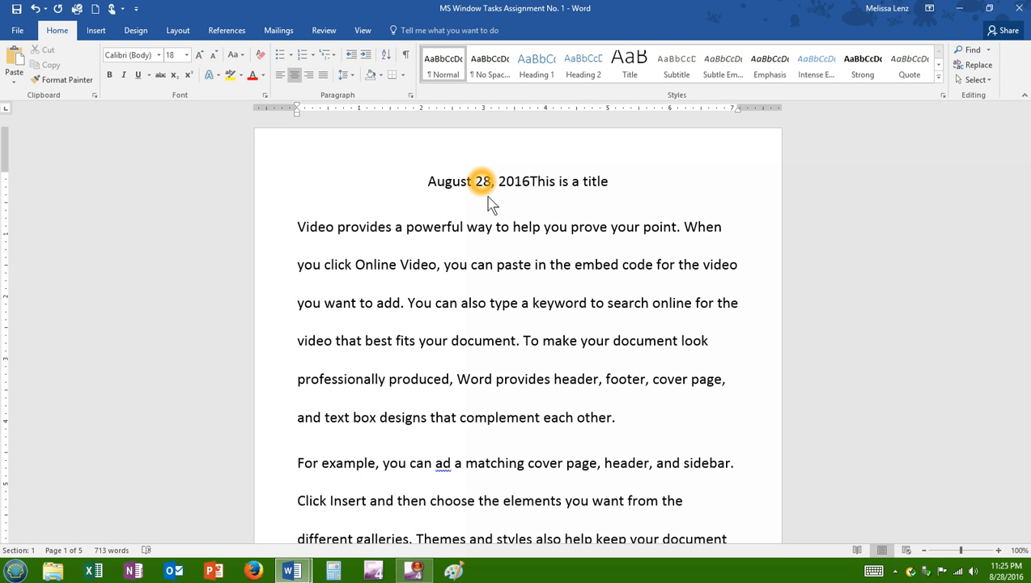
{"action": "key", "text": "Return"}
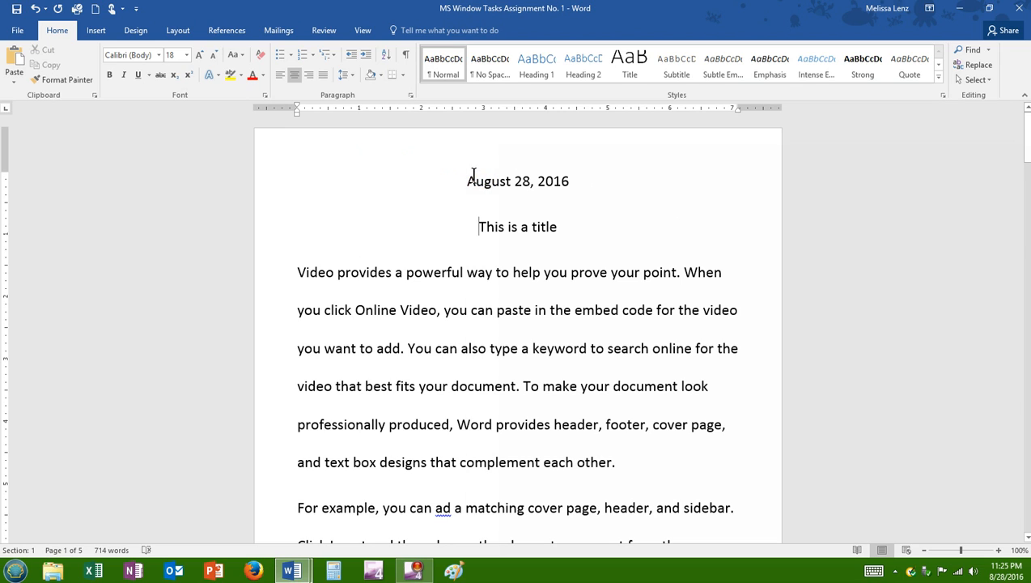
Right-align the date line above the title
{"action": "left_click", "coordinate": [467, 181]}
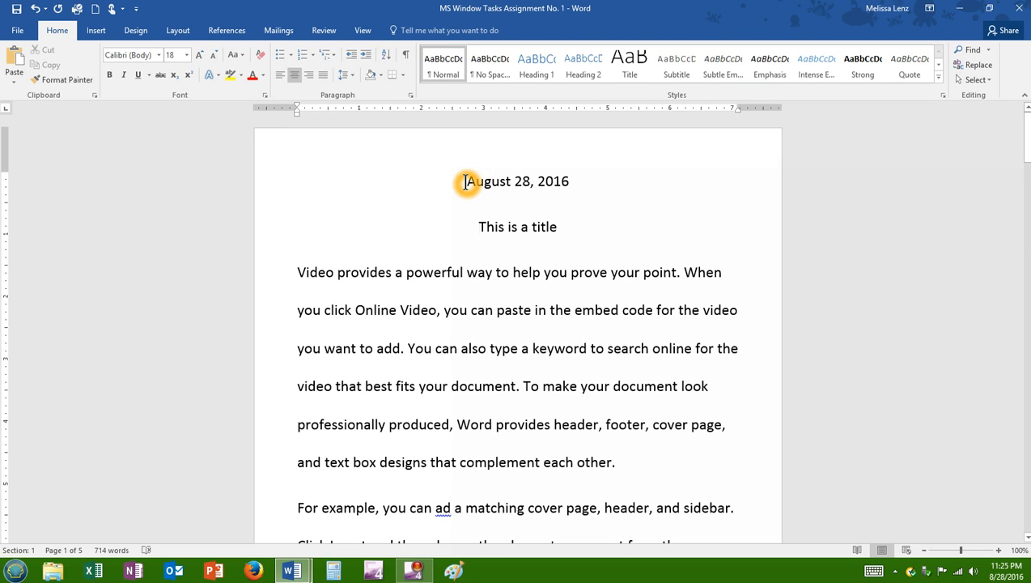
{"action": "left_click", "coordinate": [309, 74]}
{"action": "left_click", "coordinate": [479, 323]}
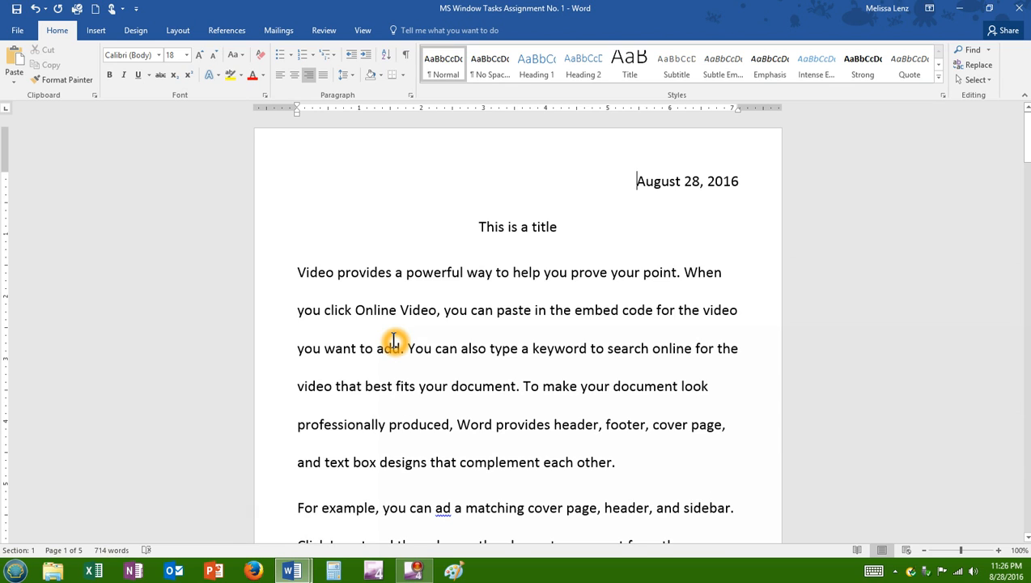
Justify the first body paragraph, which begins with "Video provides"
{"action": "left_click", "coordinate": [328, 82]}
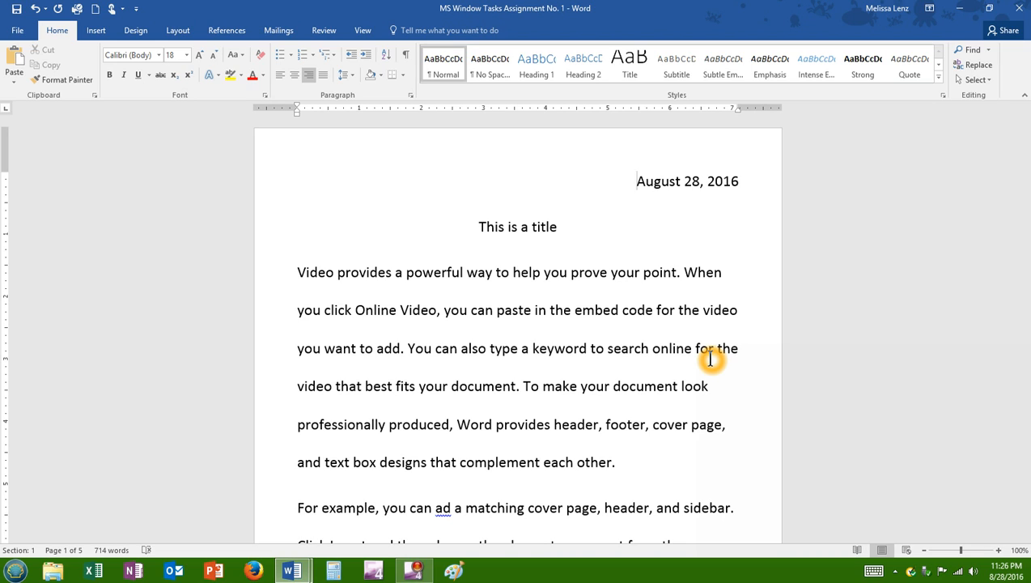
{"action": "left_click", "coordinate": [510, 307]}
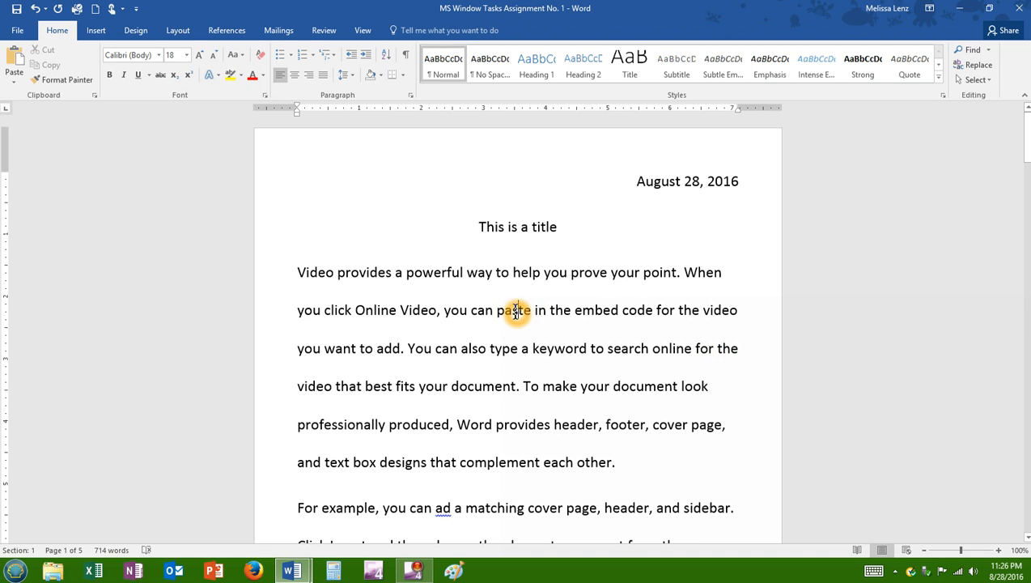
{"action": "left_click", "coordinate": [509, 302]}
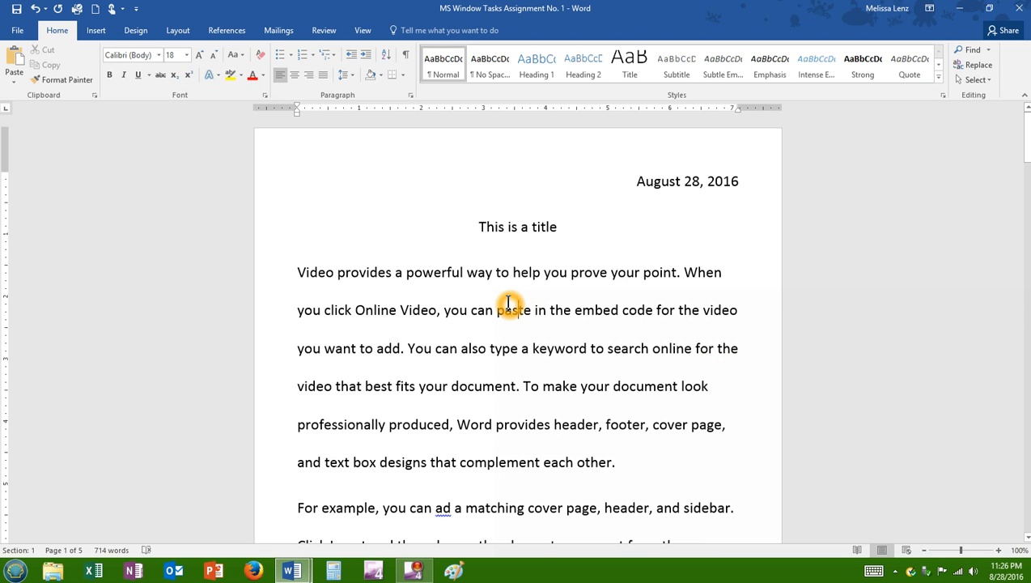
{"action": "left_click", "coordinate": [322, 80]}
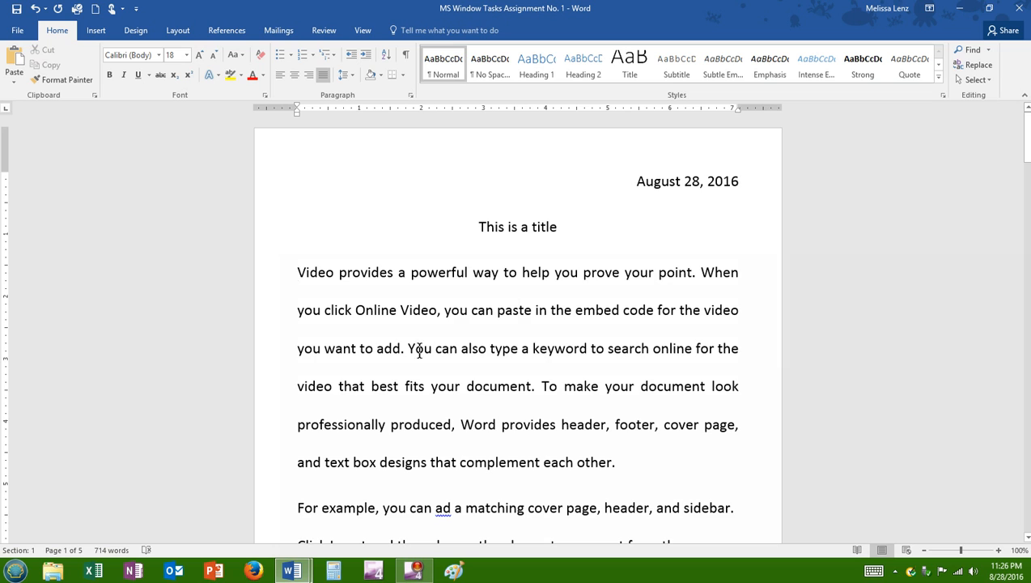
{"action": "scroll", "coordinate": [430, 348], "scroll_direction": "down", "scroll_amount": 1}
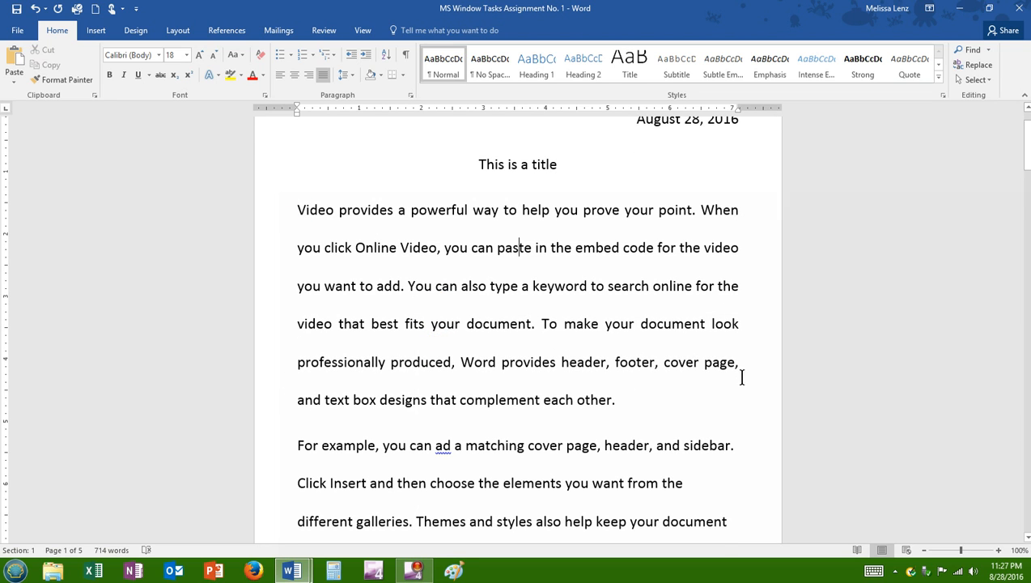
{"action": "scroll", "coordinate": [740, 375], "scroll_direction": "down", "scroll_amount": 1}
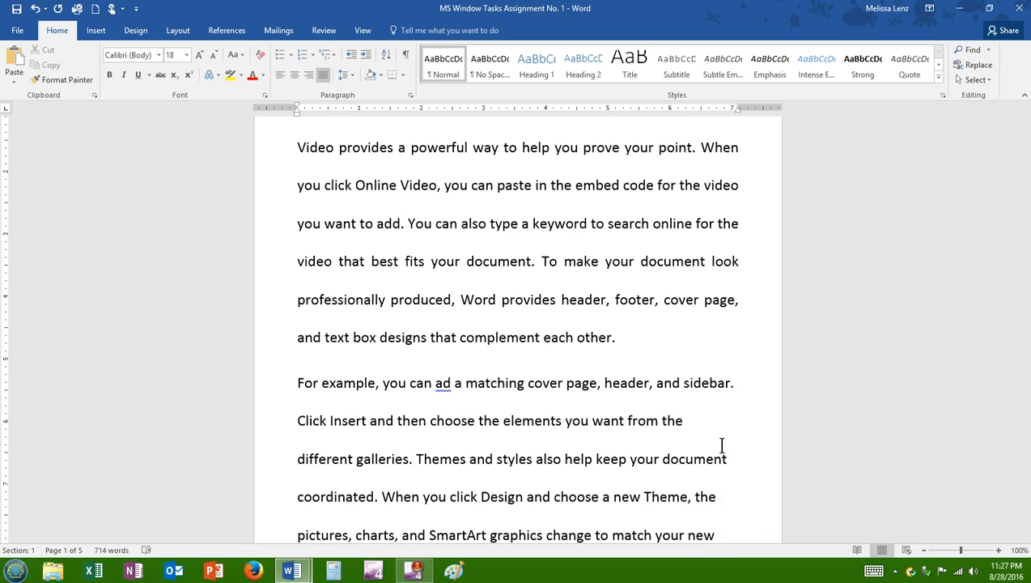
{"action": "left_click", "coordinate": [463, 263]}
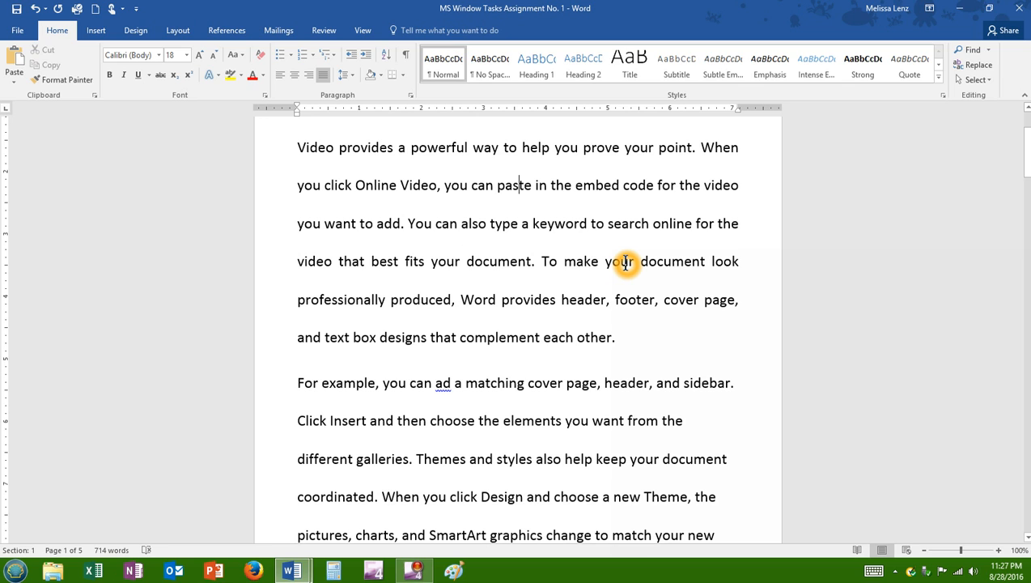
{"action": "scroll", "coordinate": [618, 306], "scroll_direction": "up", "scroll_amount": 3}
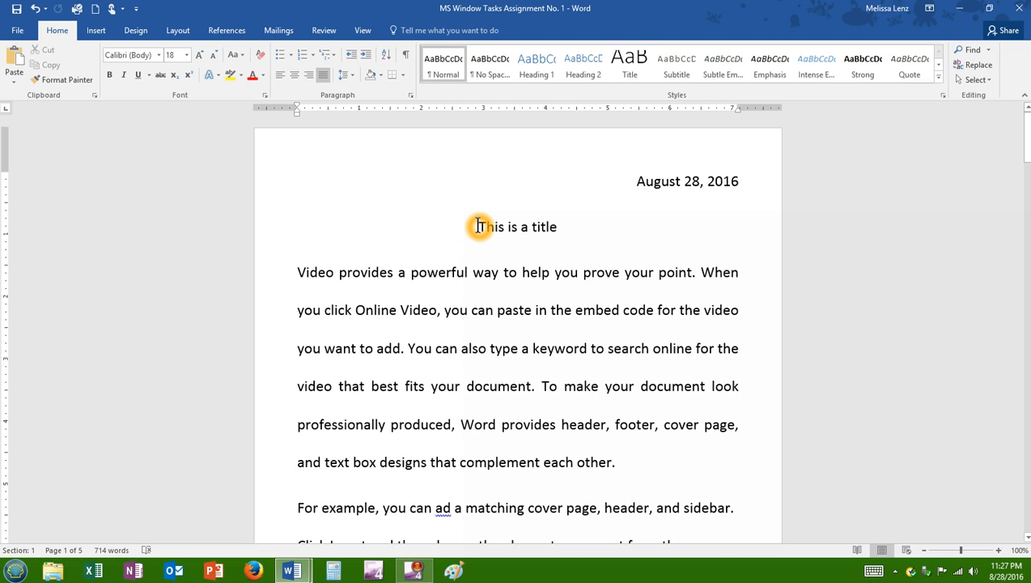
{"action": "left_click", "coordinate": [277, 232]}
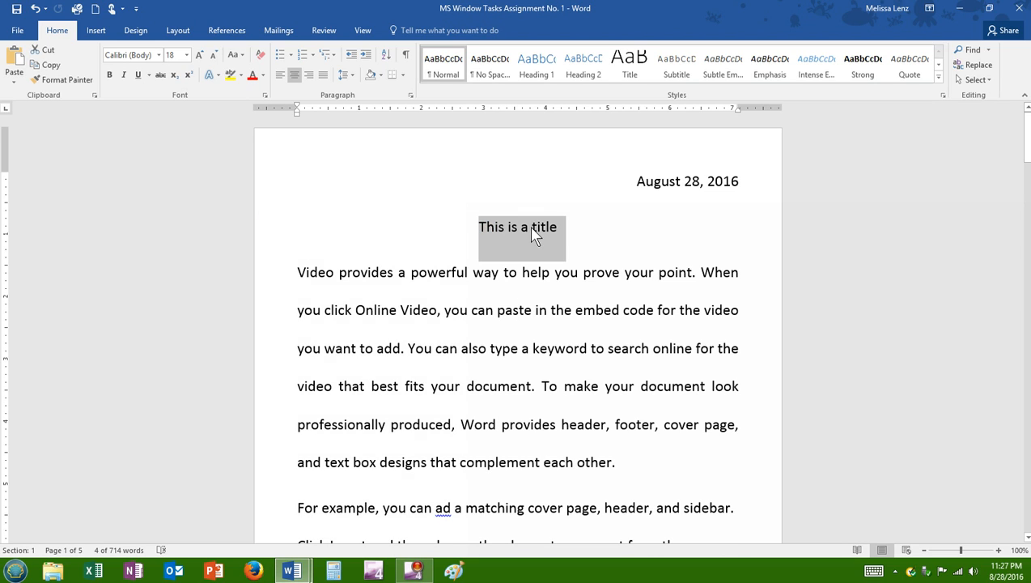
{"action": "left_click", "coordinate": [490, 227]}
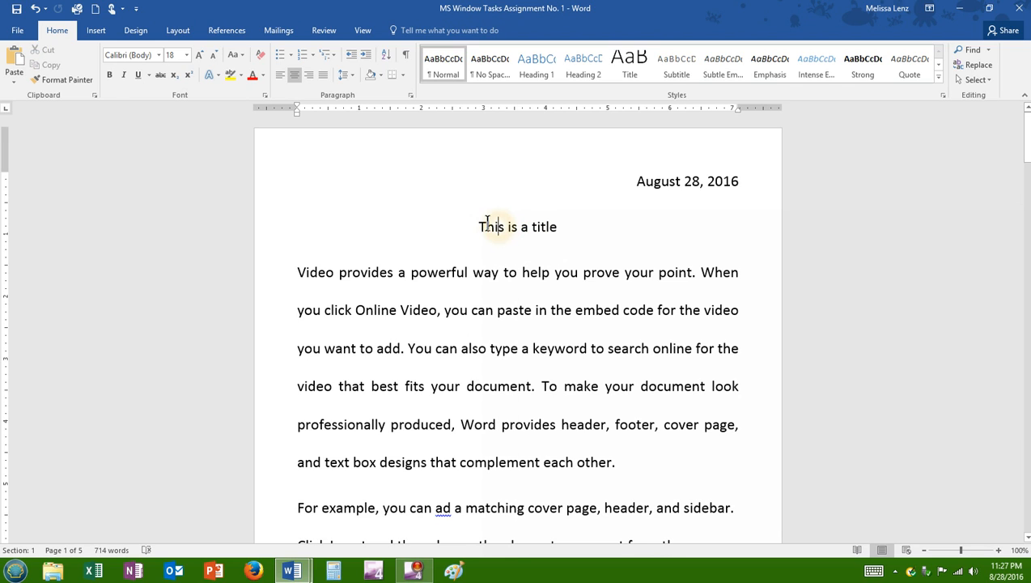
{"action": "left_click", "coordinate": [483, 224]}
{"action": "left_click_drag", "start_coordinate": [480, 223], "coordinate": [564, 228]}
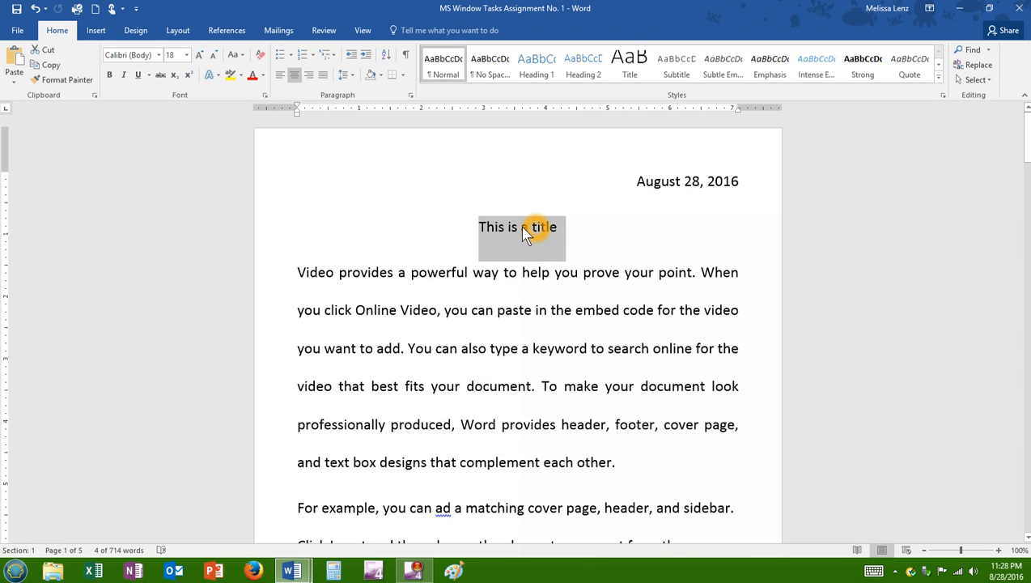
{"action": "left_click", "coordinate": [486, 226]}
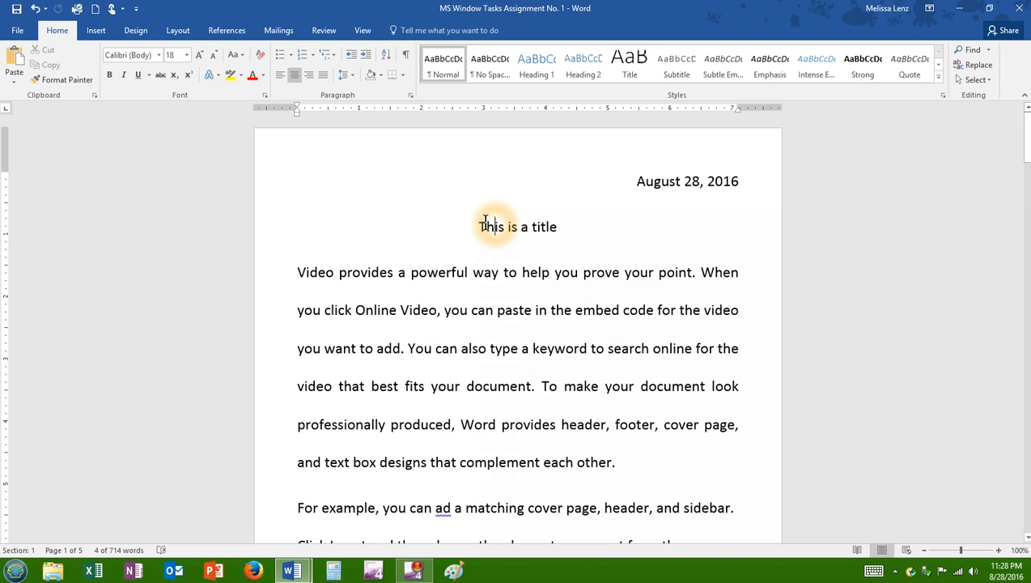
{"action": "triple_click", "coordinate": [547, 227]}
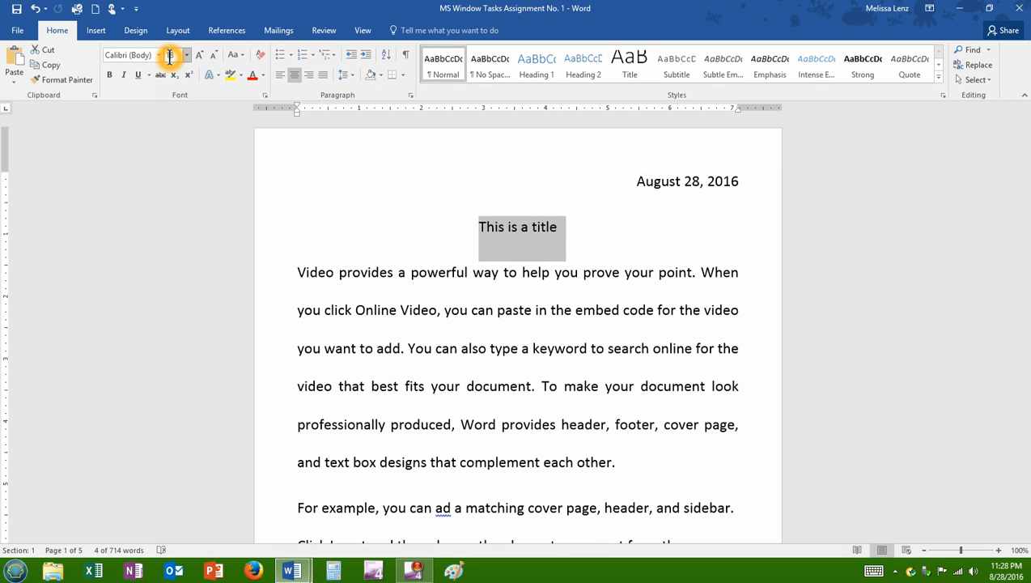
Format the title line "This is a title" in the Forte font at size 48
{"action": "left_click", "coordinate": [477, 224]}
{"action": "left_click_drag", "start_coordinate": [477, 225], "coordinate": [562, 227]}
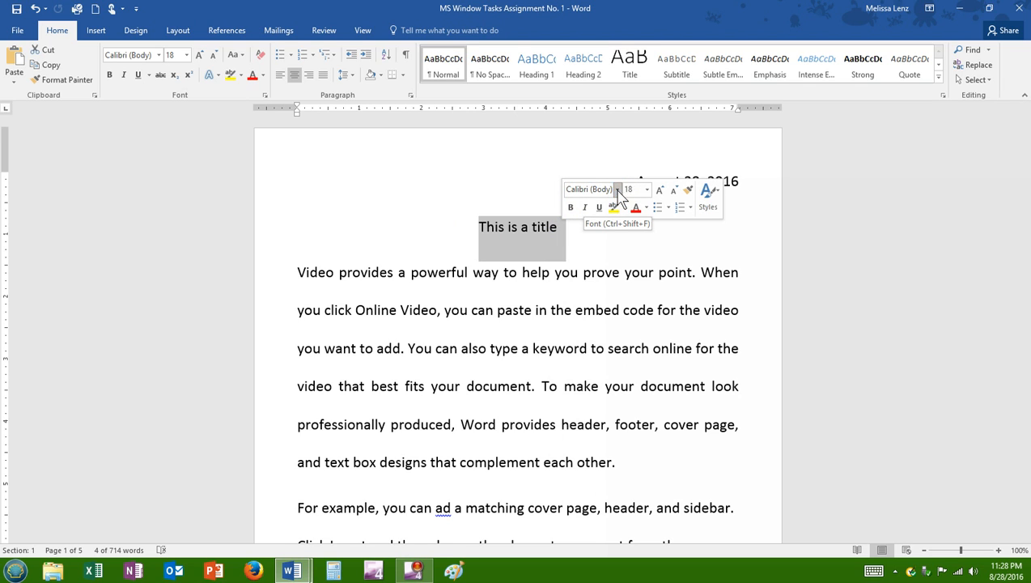
{"action": "left_click", "coordinate": [618, 191]}
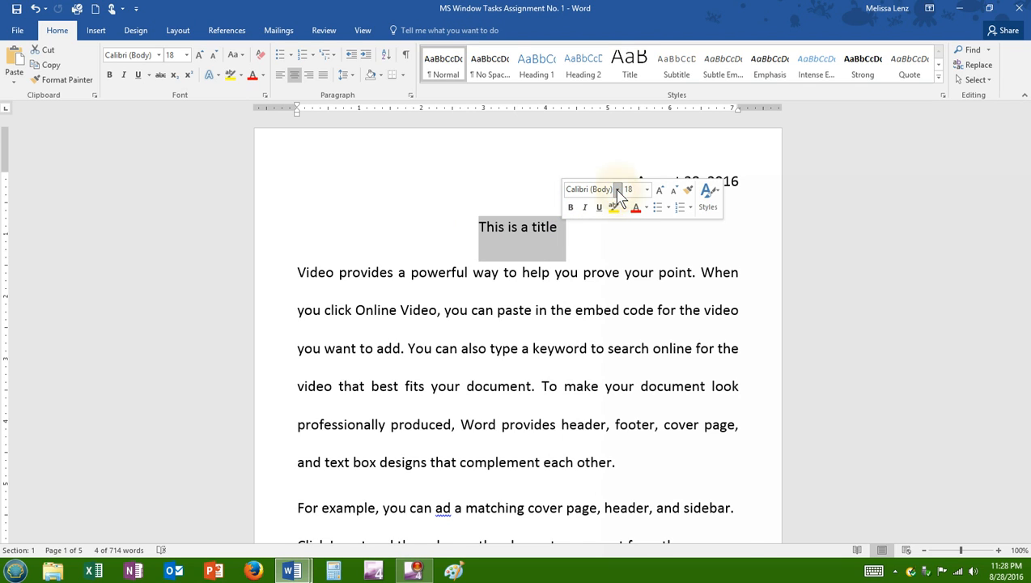
{"action": "left_click", "coordinate": [613, 269]}
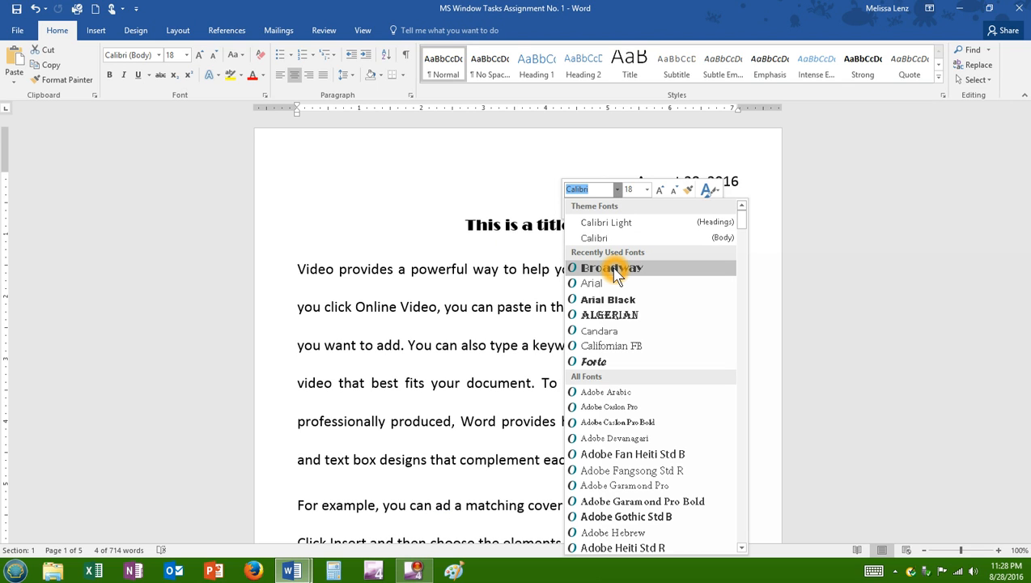
{"action": "scroll", "coordinate": [616, 275], "scroll_direction": "down", "scroll_amount": 1}
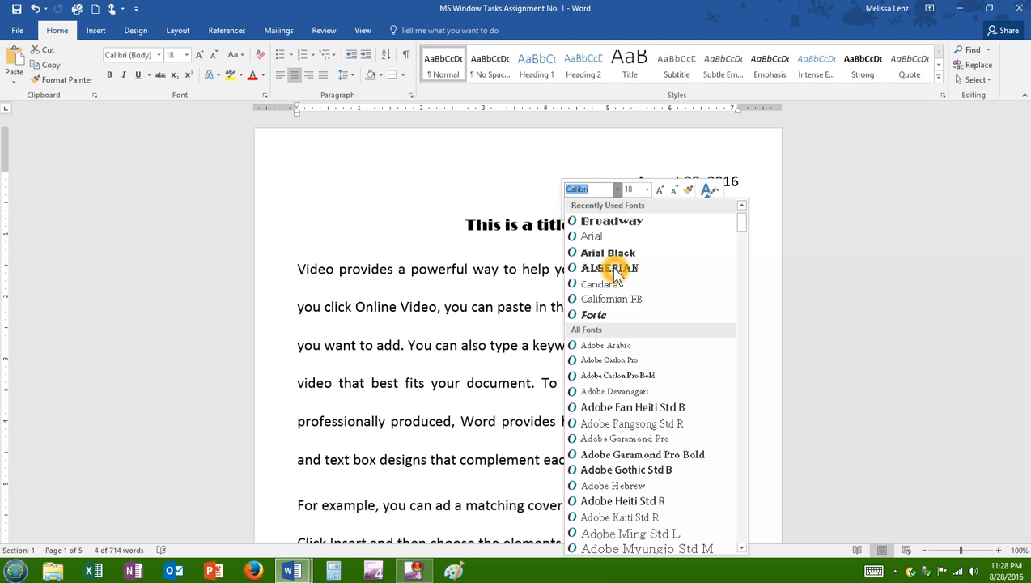
{"action": "left_click", "coordinate": [611, 315]}
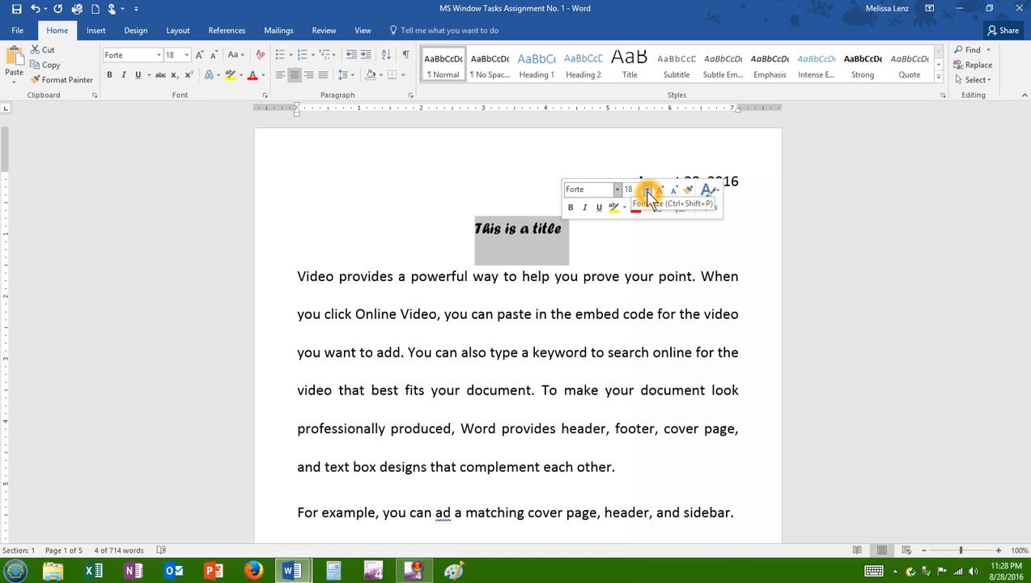
{"action": "left_click", "coordinate": [647, 191]}
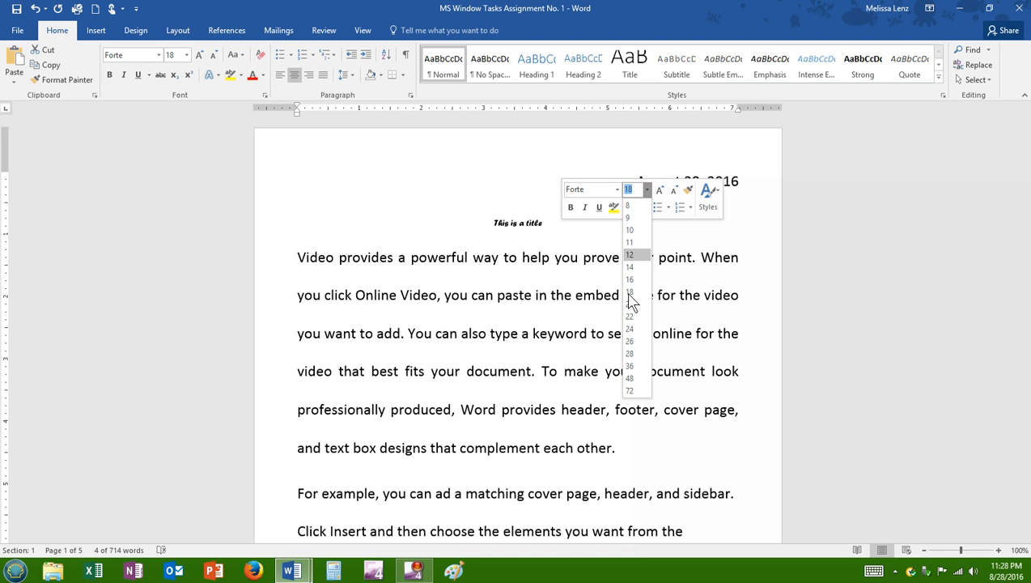
{"action": "left_click", "coordinate": [631, 378]}
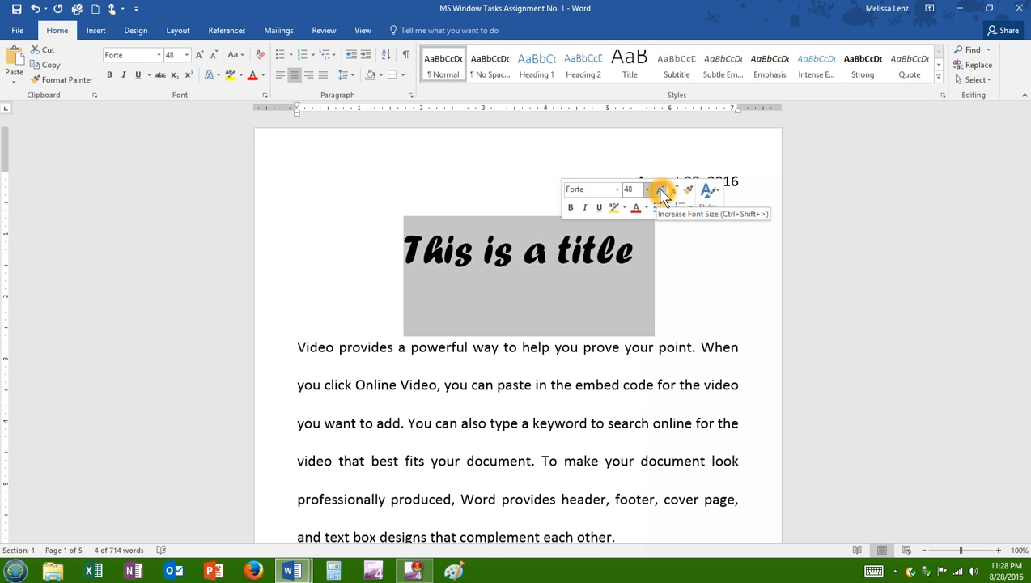
Try enlarging the title's font by two size steps to 80, and shrink it back to 48
{"action": "left_click", "coordinate": [662, 192]}
{"action": "left_click", "coordinate": [661, 192]}
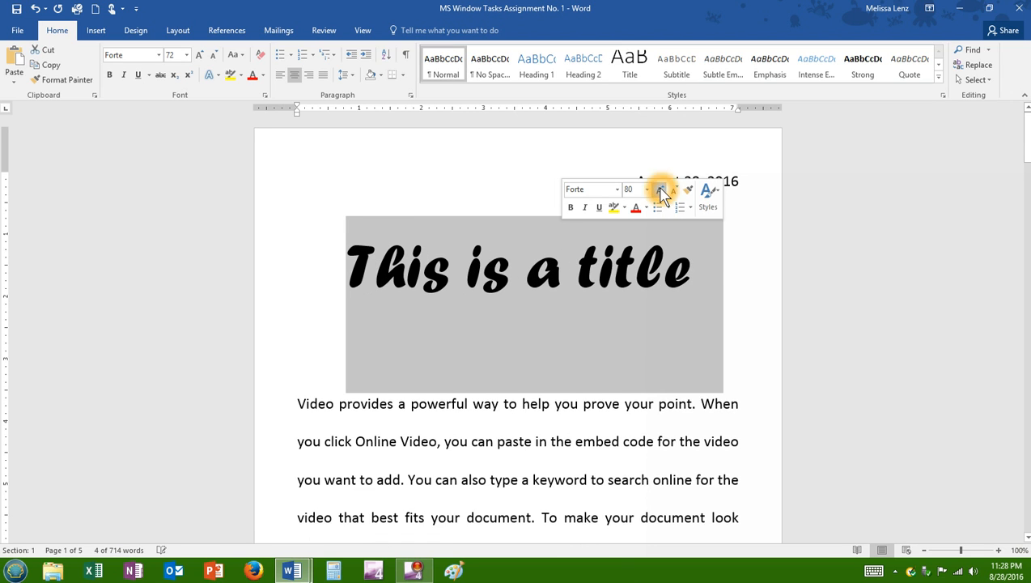
{"action": "left_click", "coordinate": [674, 193]}
{"action": "left_click", "coordinate": [674, 192]}
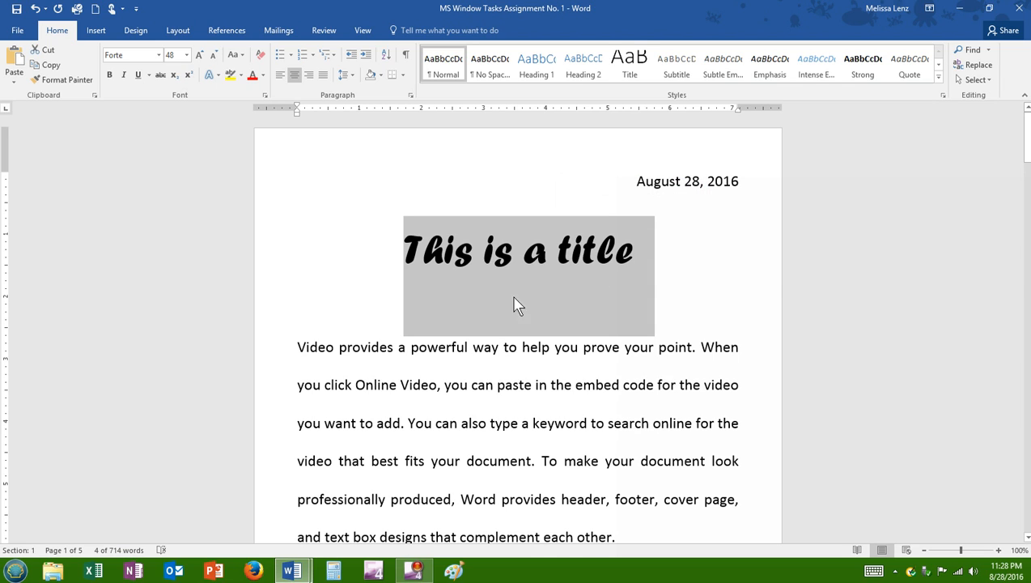
Set the title paragraph's spacing after to 0 pt
{"action": "left_click", "coordinate": [624, 332]}
{"action": "left_click", "coordinate": [662, 323]}
{"action": "left_click", "coordinate": [411, 95]}
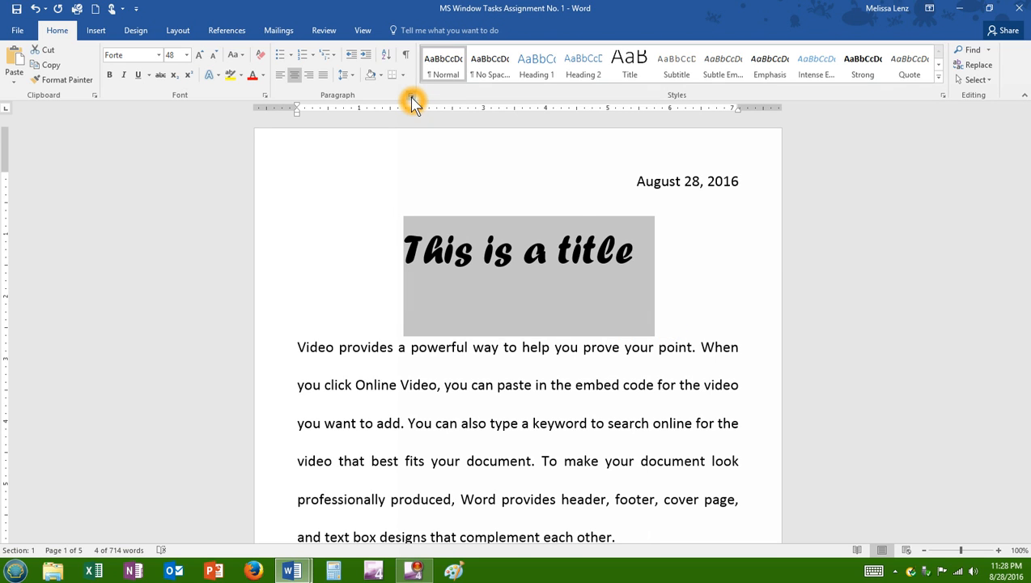
{"action": "left_click", "coordinate": [695, 338]}
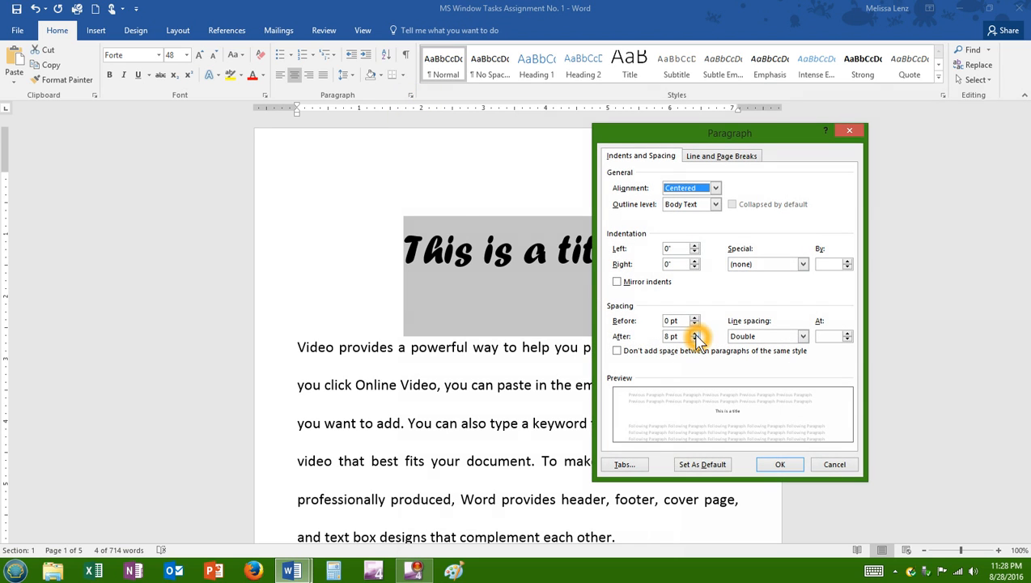
{"action": "left_click", "coordinate": [695, 340]}
{"action": "left_click", "coordinate": [695, 340]}
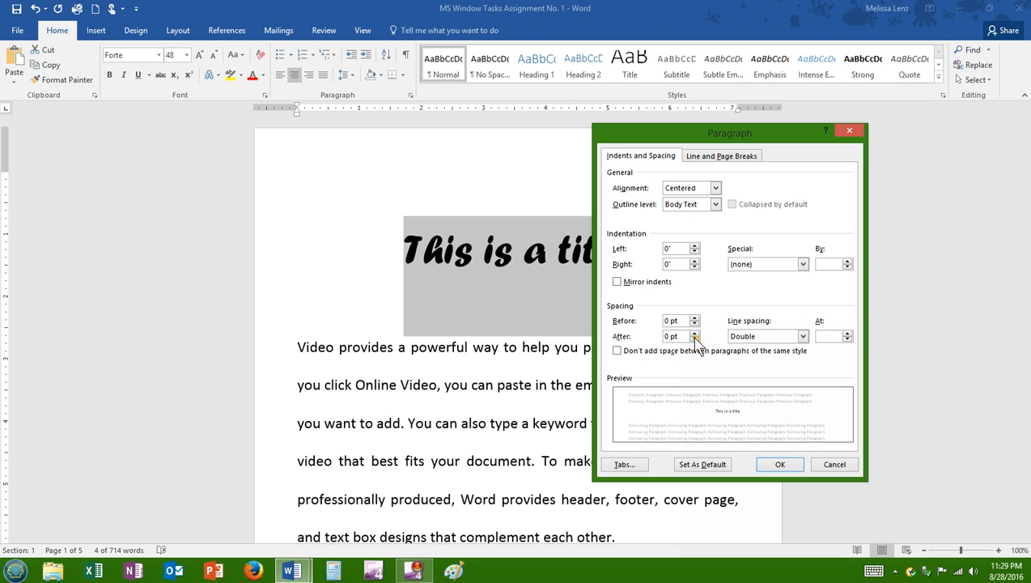
{"action": "left_click", "coordinate": [779, 464]}
{"action": "left_click", "coordinate": [536, 302]}
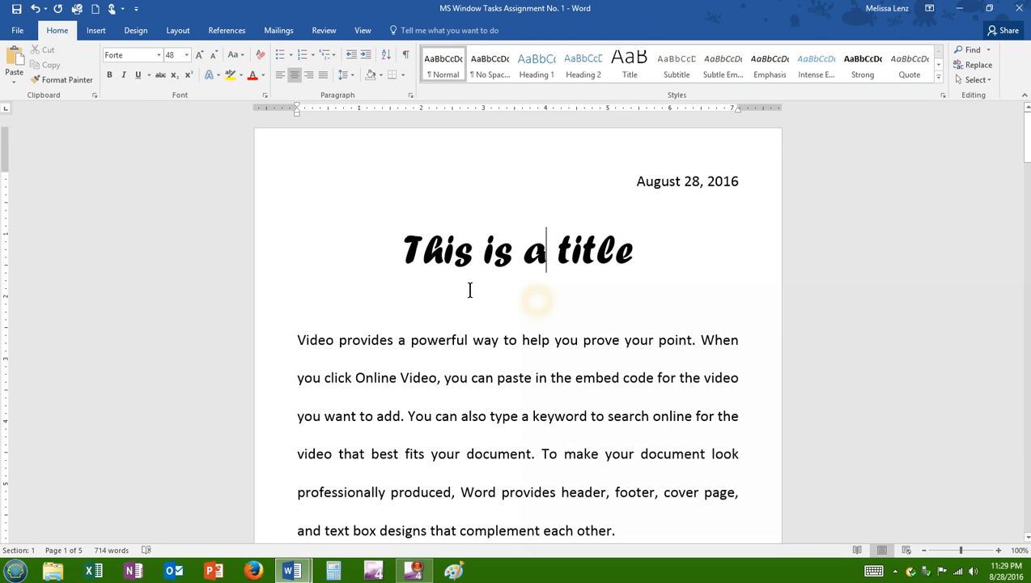
{"action": "left_click_drag", "start_coordinate": [404, 248], "coordinate": [644, 255]}
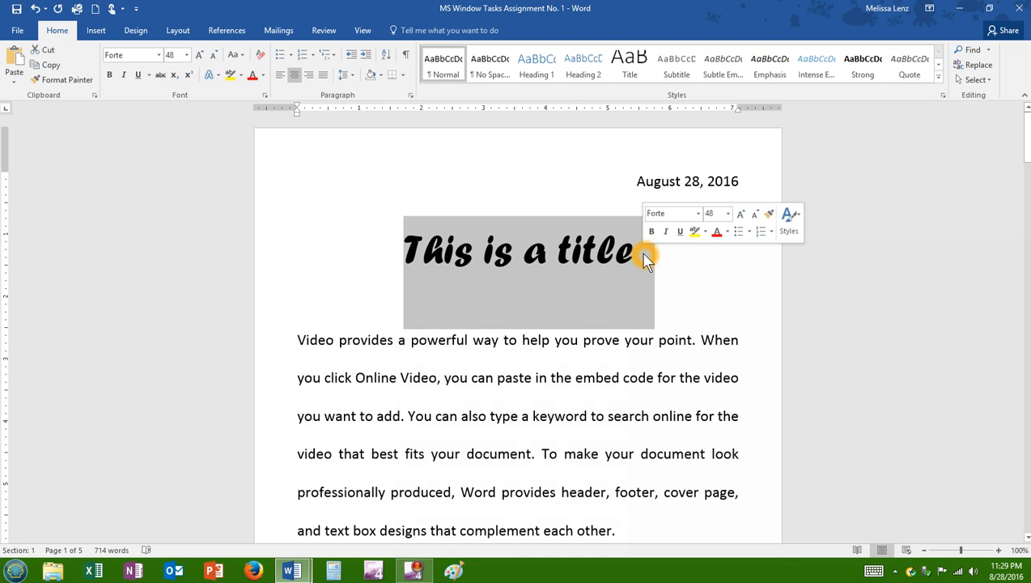
{"action": "left_click", "coordinate": [493, 255]}
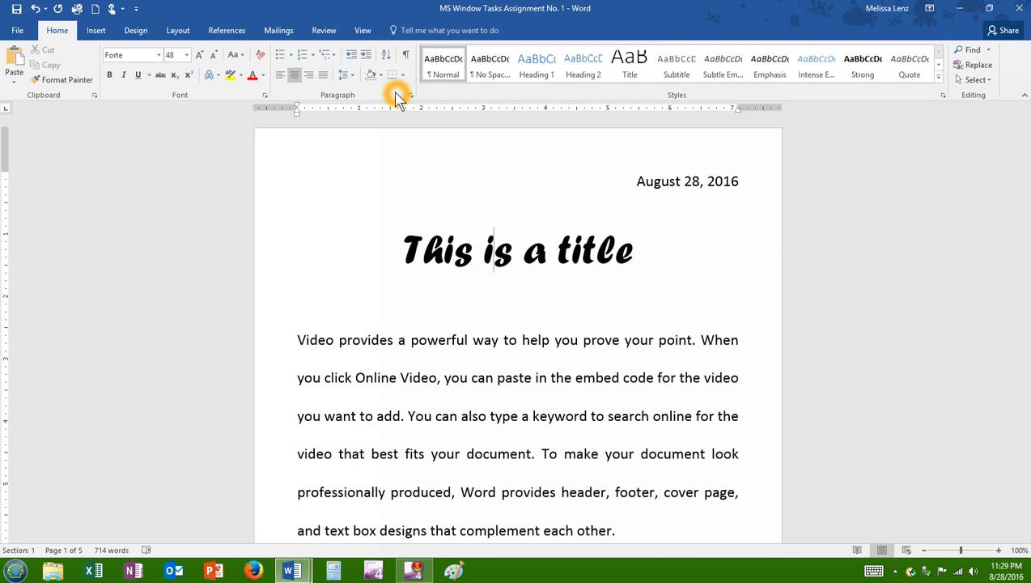
{"action": "left_click_drag", "start_coordinate": [399, 251], "coordinate": [621, 256]}
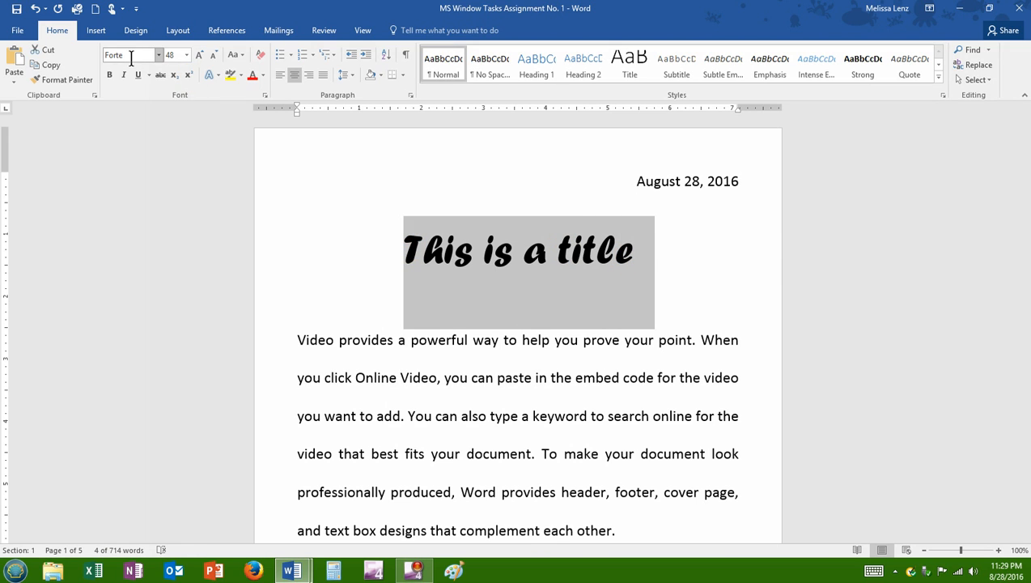
{"action": "left_click", "coordinate": [263, 75]}
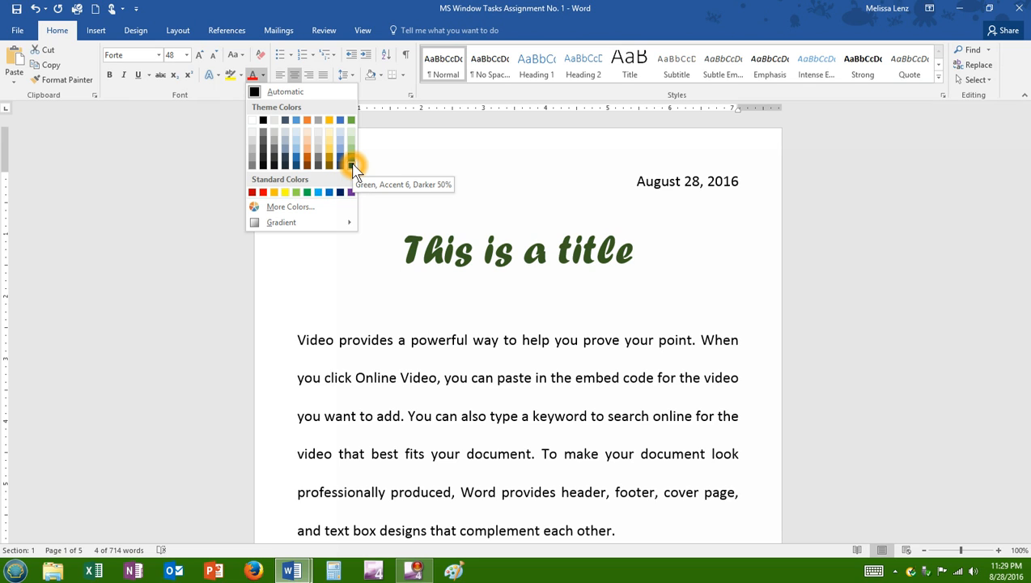
{"action": "left_click", "coordinate": [352, 121]}
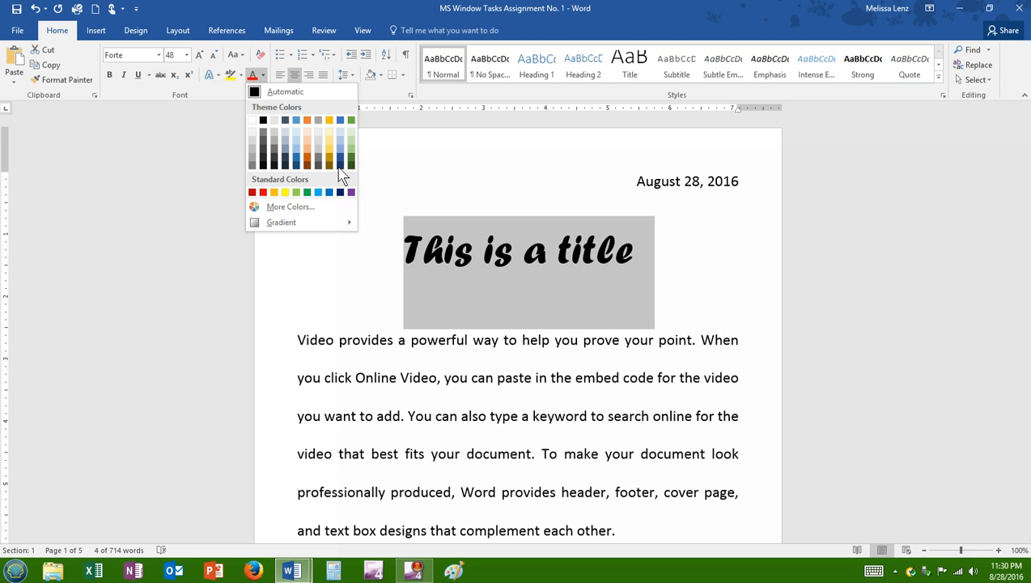
{"action": "left_click", "coordinate": [291, 112]}
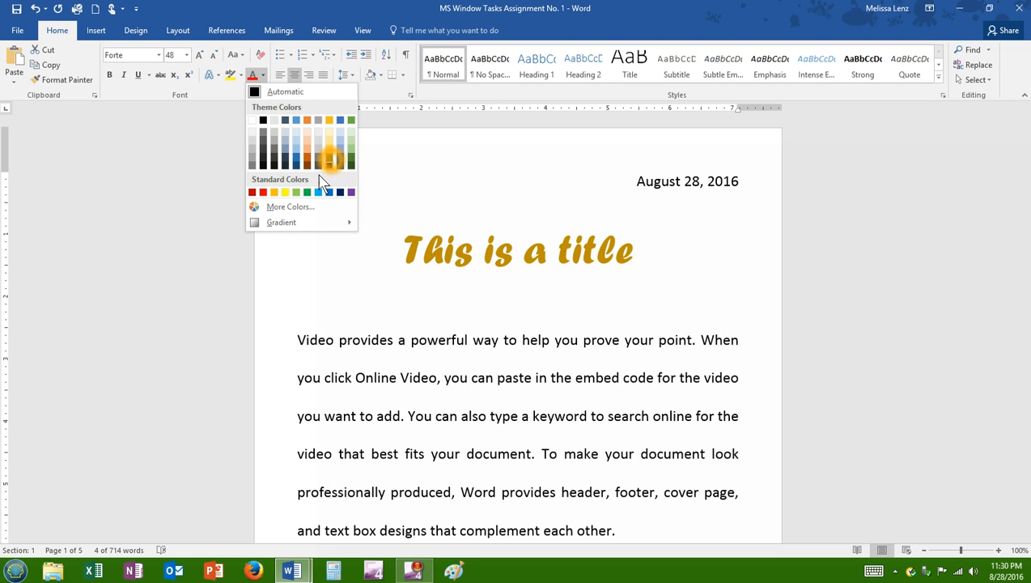
{"action": "left_click", "coordinate": [288, 207]}
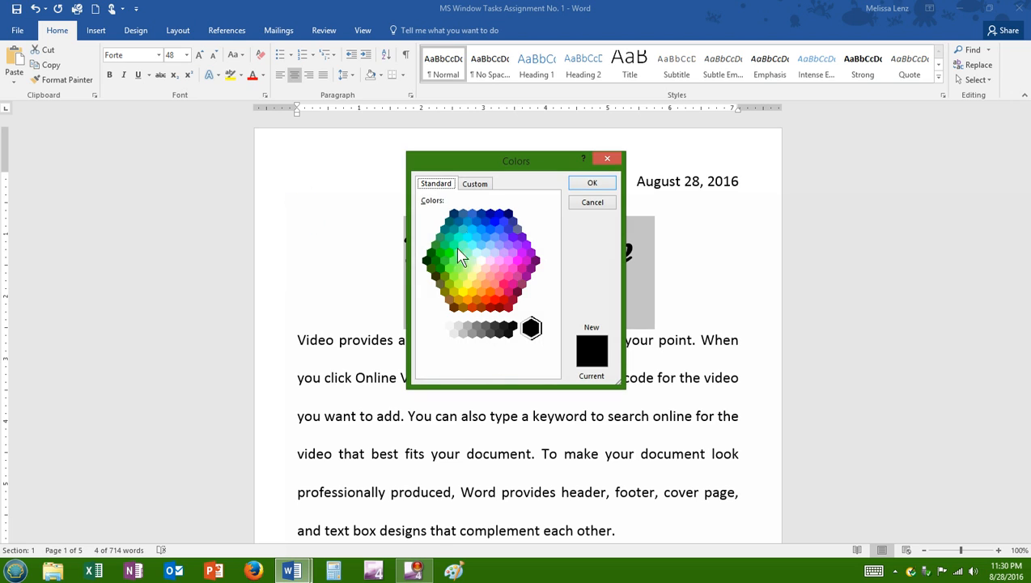
{"action": "left_click", "coordinate": [609, 158]}
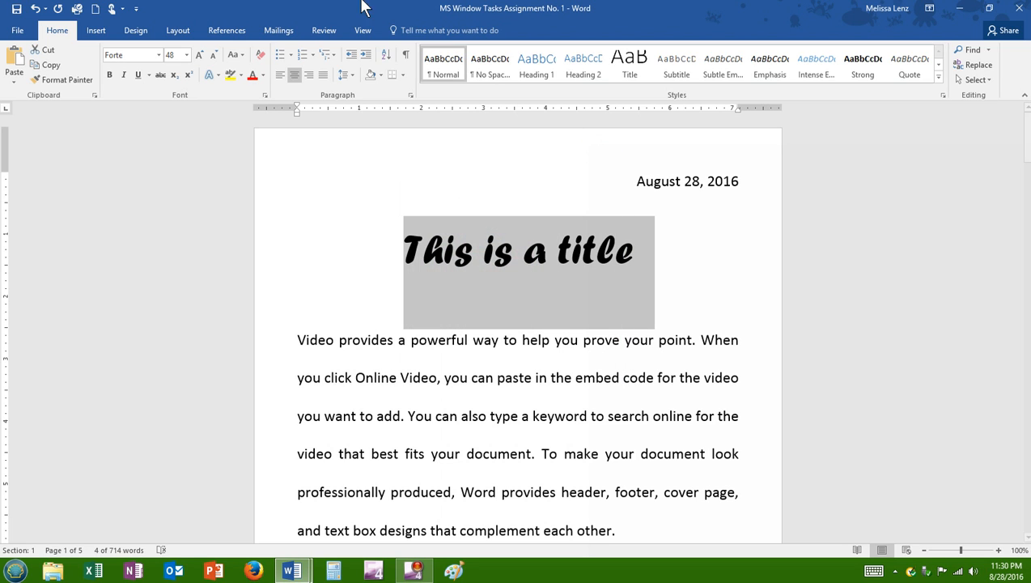
Change the document's theme colors to the Green Yellow set
{"action": "left_click", "coordinate": [137, 33]}
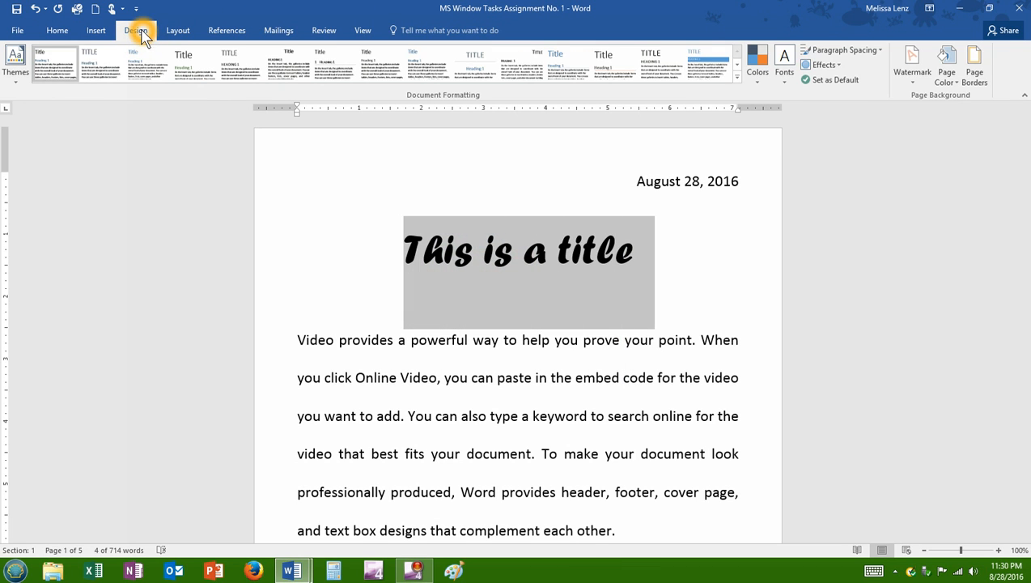
{"action": "left_click", "coordinate": [760, 79]}
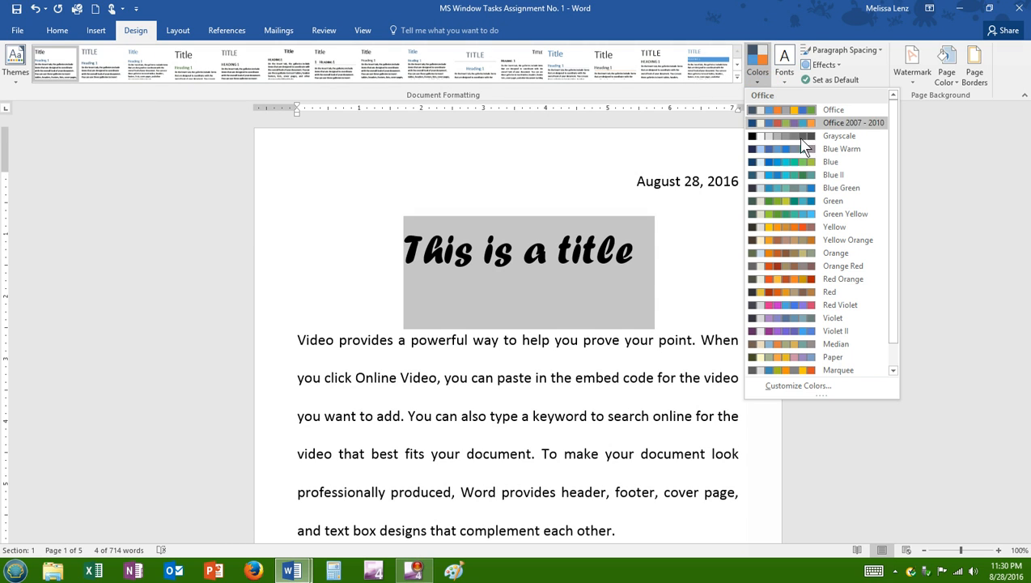
{"action": "left_click", "coordinate": [790, 213]}
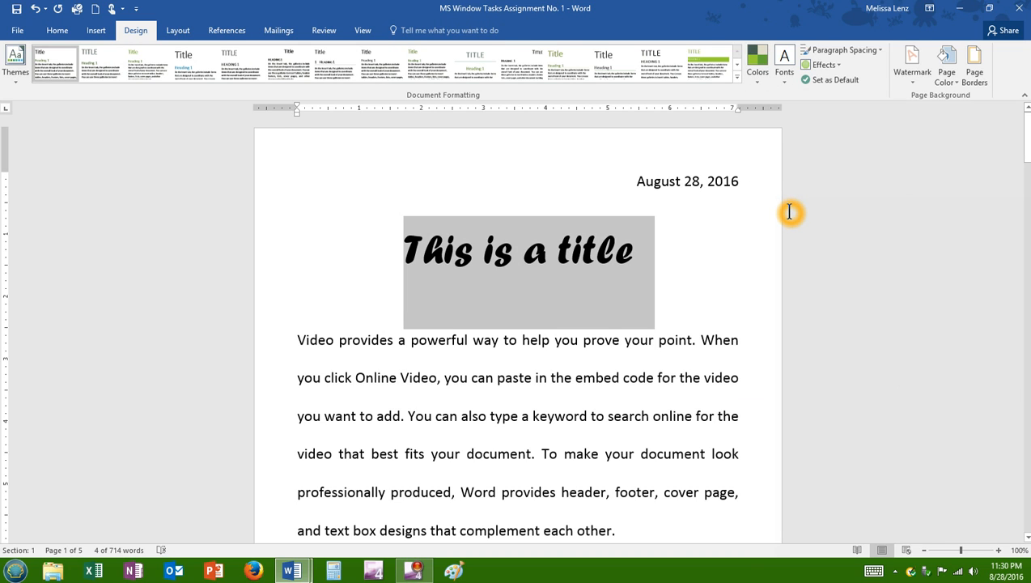
Color the title text with a darker blue shade of the last accent in the theme colors
{"action": "left_click", "coordinate": [57, 30]}
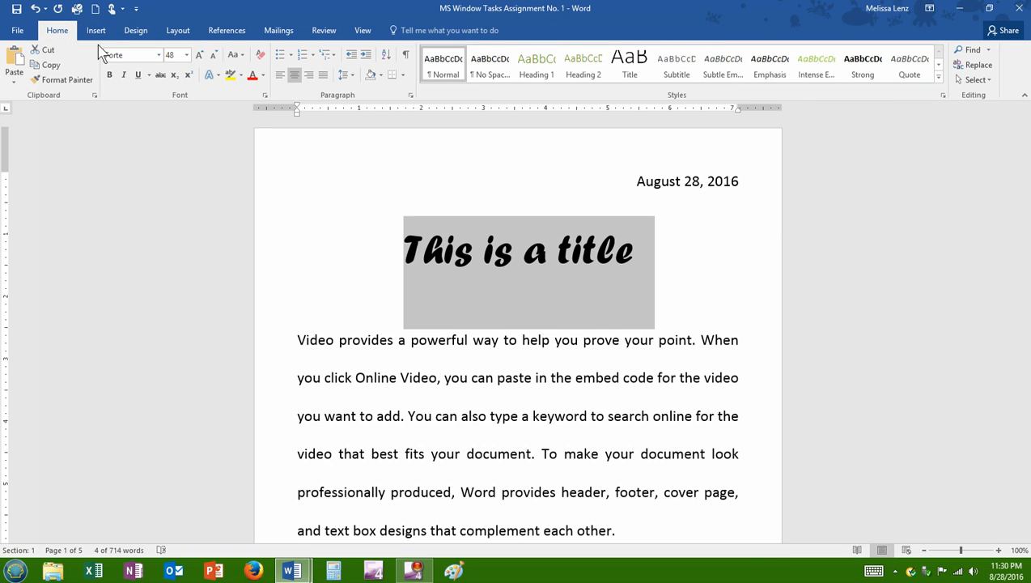
{"action": "left_click", "coordinate": [262, 74]}
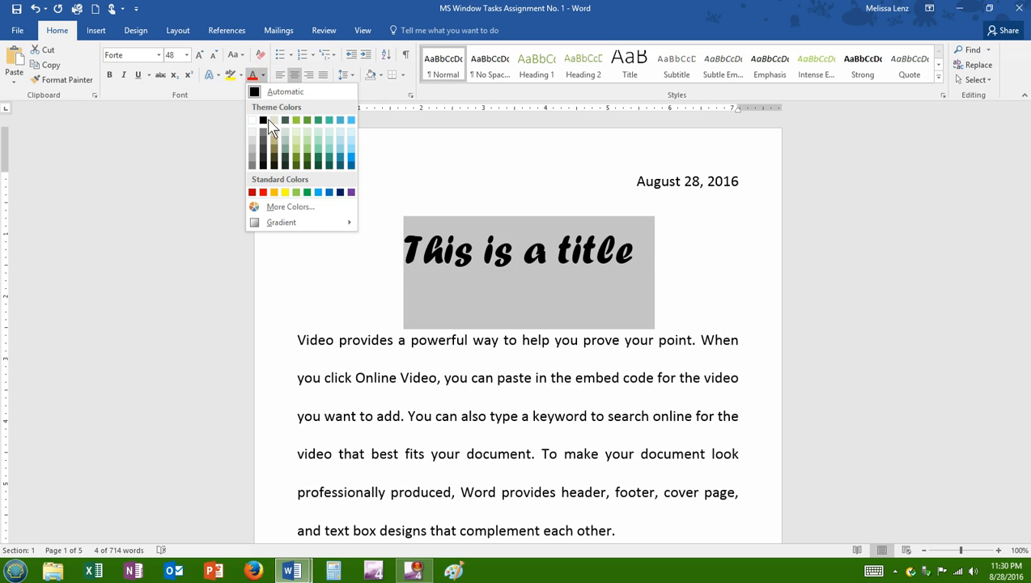
{"action": "left_click", "coordinate": [353, 159]}
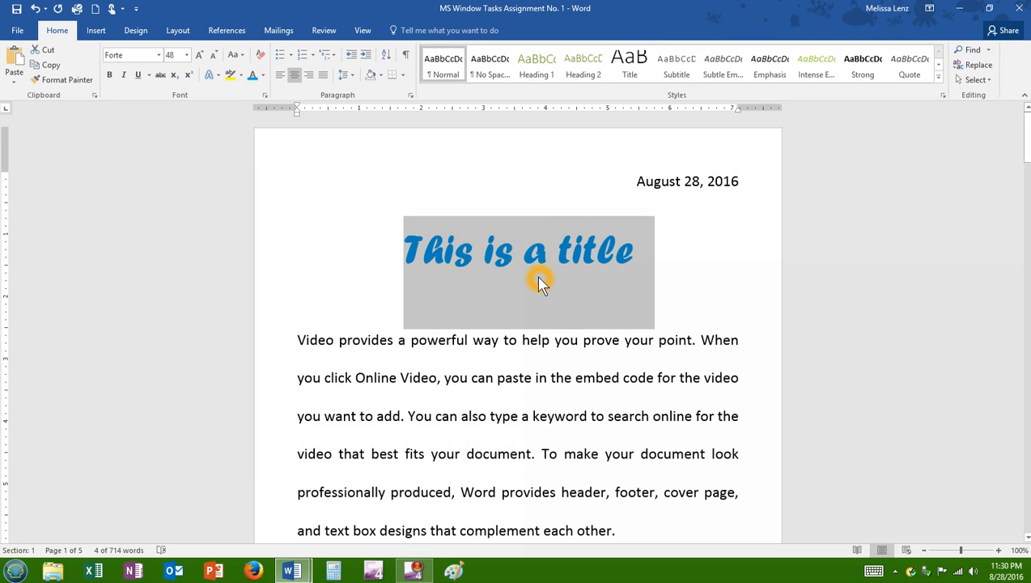
Italicize the title text
{"action": "left_click", "coordinate": [177, 56]}
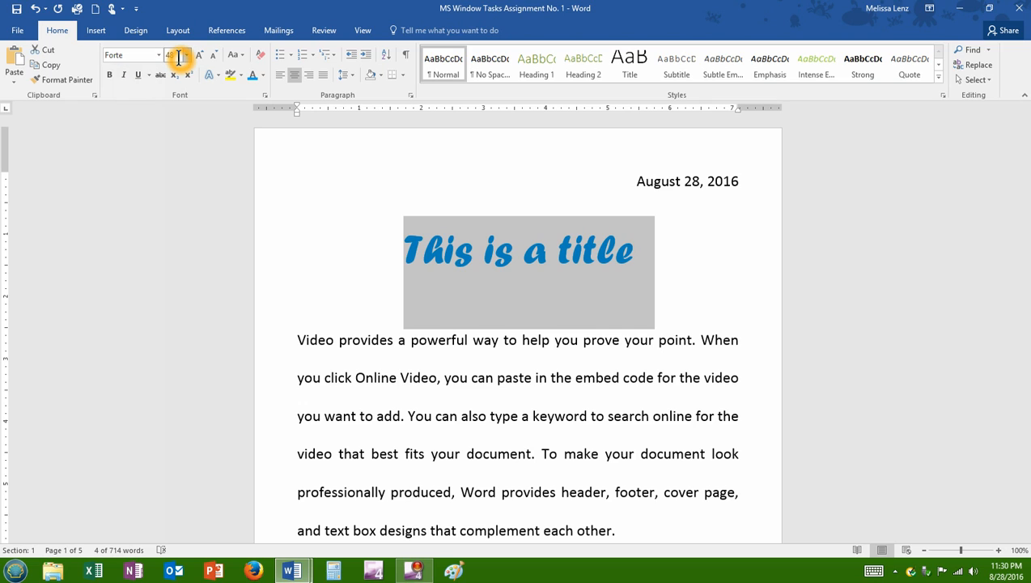
{"action": "left_click", "coordinate": [123, 75]}
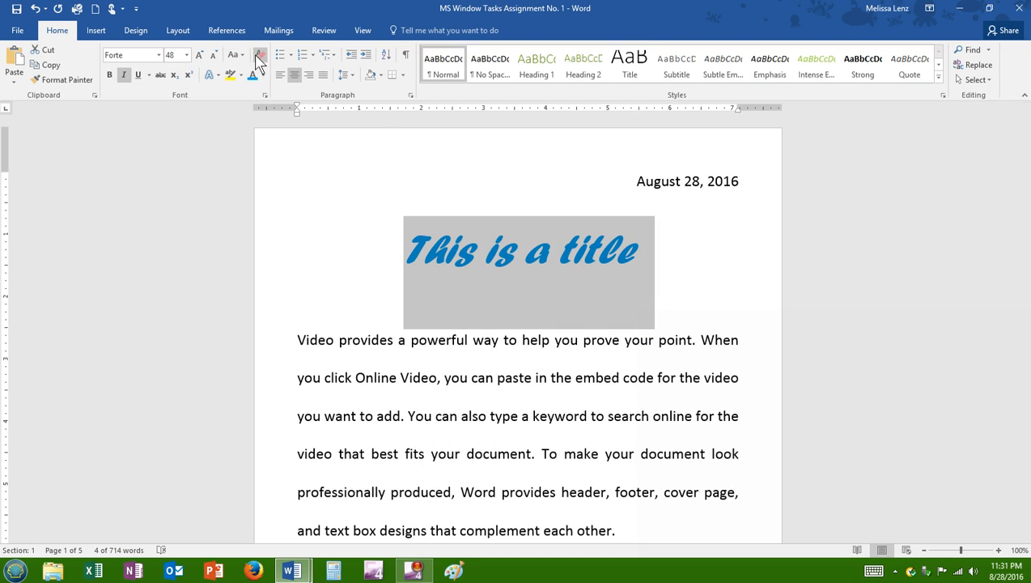
{"action": "left_click", "coordinate": [501, 274]}
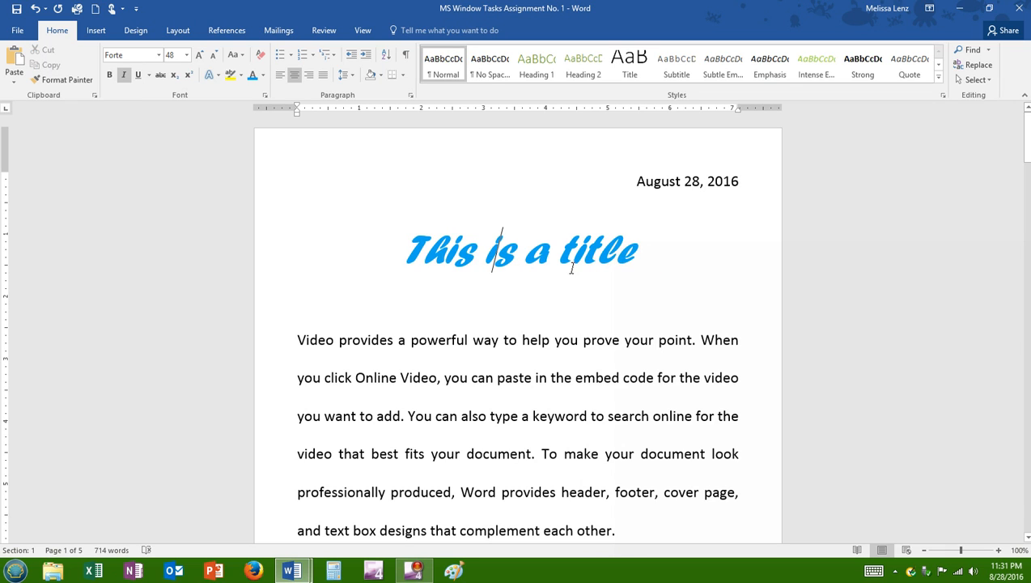
{"action": "left_click", "coordinate": [424, 260]}
{"action": "left_click", "coordinate": [489, 249]}
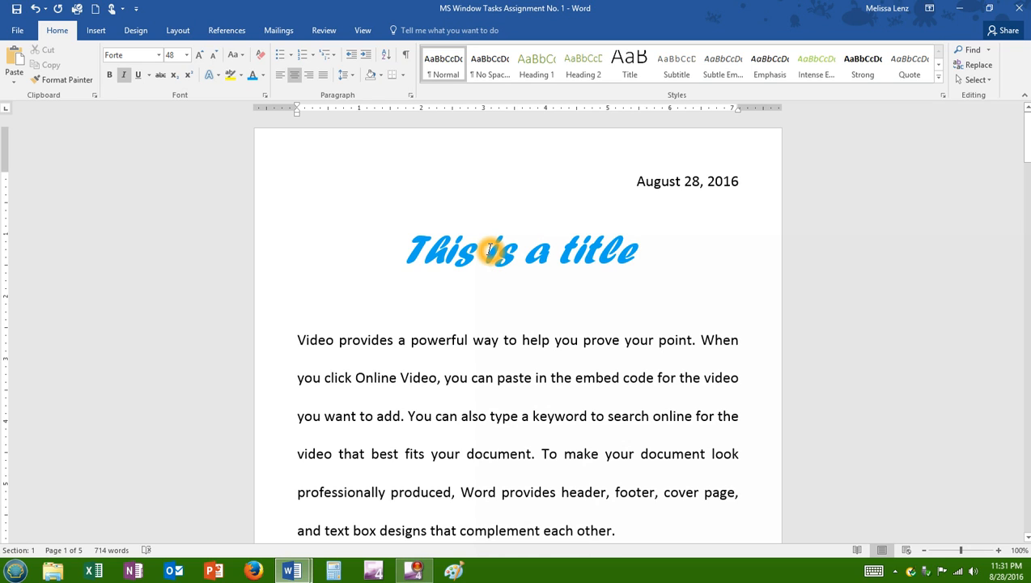
{"action": "left_click", "coordinate": [538, 255]}
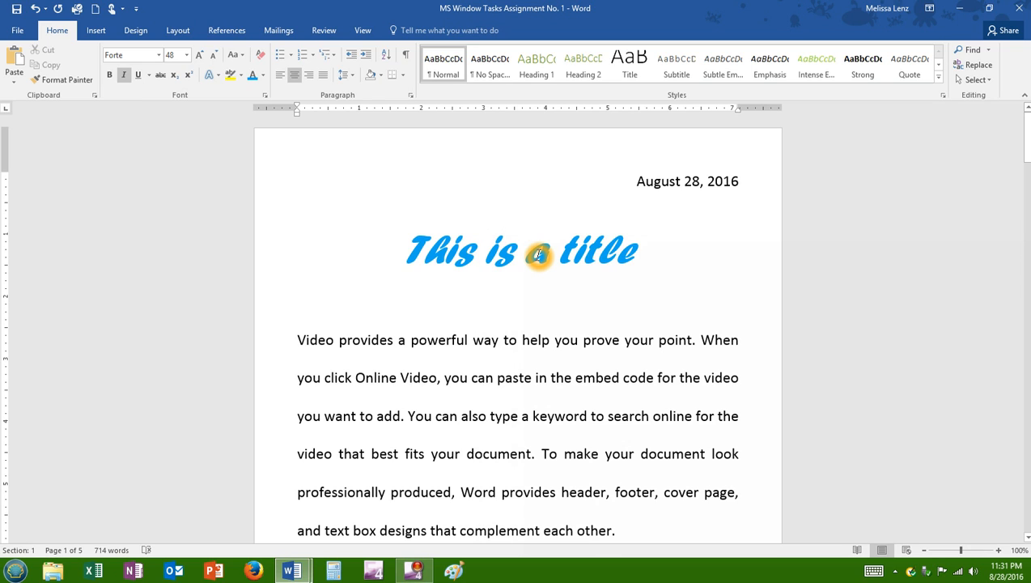
{"action": "left_click", "coordinate": [560, 251]}
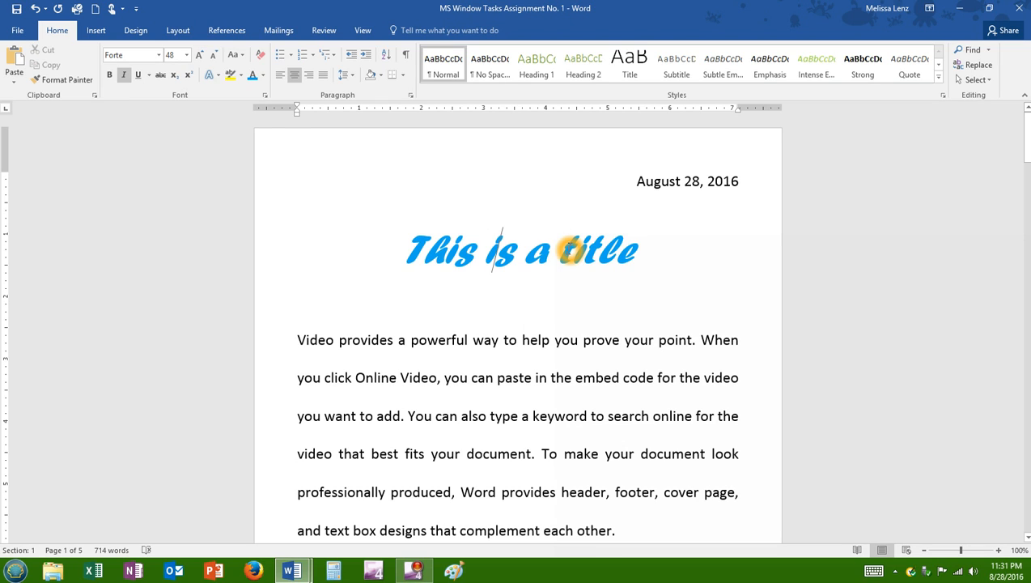
{"action": "left_click", "coordinate": [410, 247]}
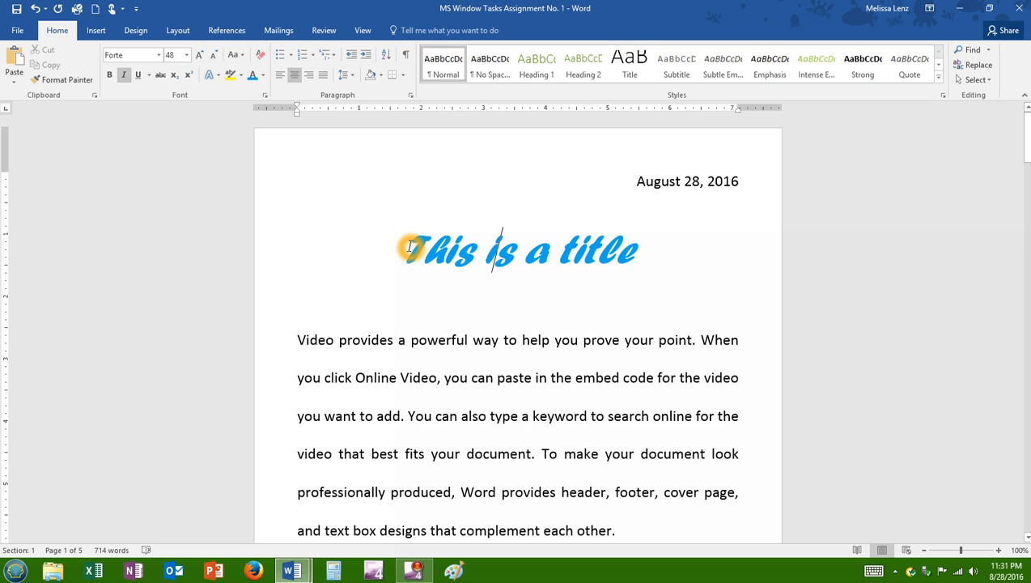
Change the case of the whole title to Capitalize Each Word
{"action": "left_click_drag", "start_coordinate": [411, 247], "coordinate": [638, 266]}
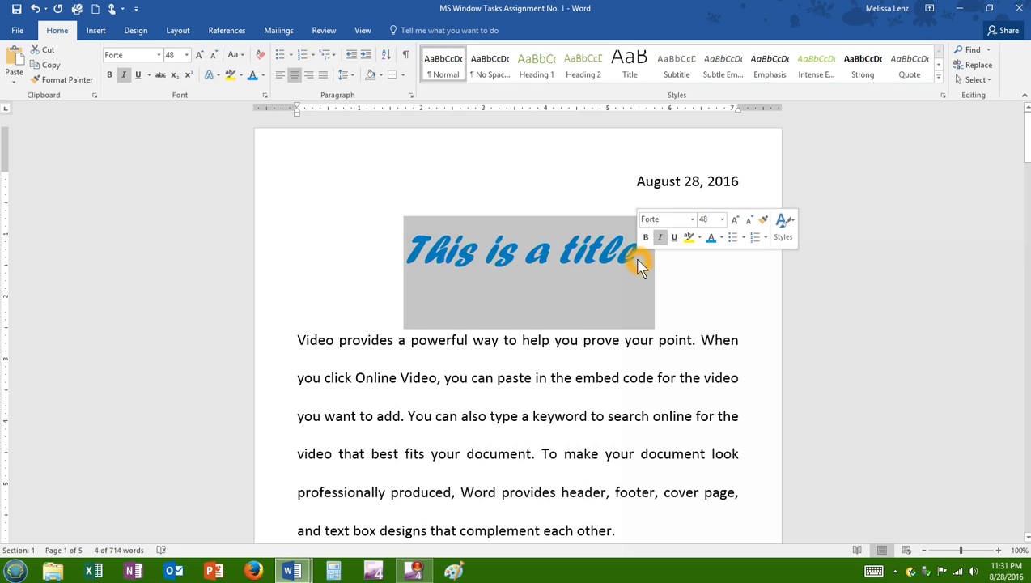
{"action": "left_click", "coordinate": [241, 56]}
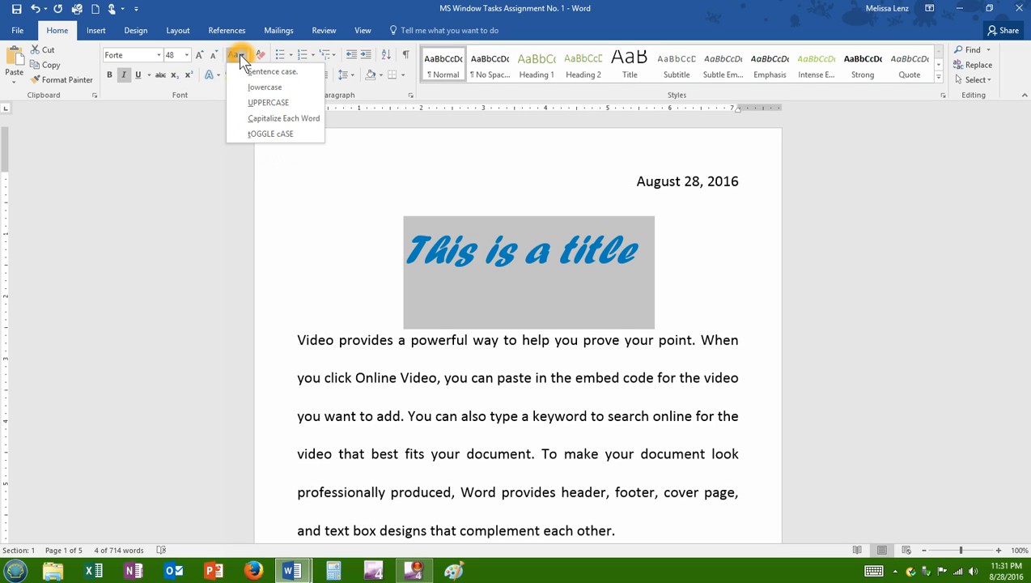
{"action": "left_click", "coordinate": [257, 119]}
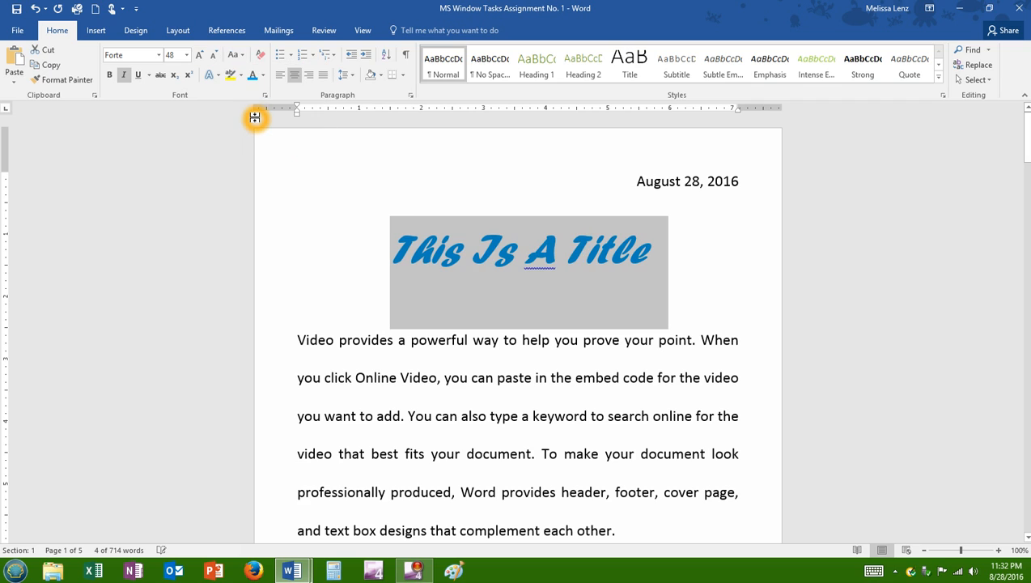
{"action": "left_click", "coordinate": [409, 255]}
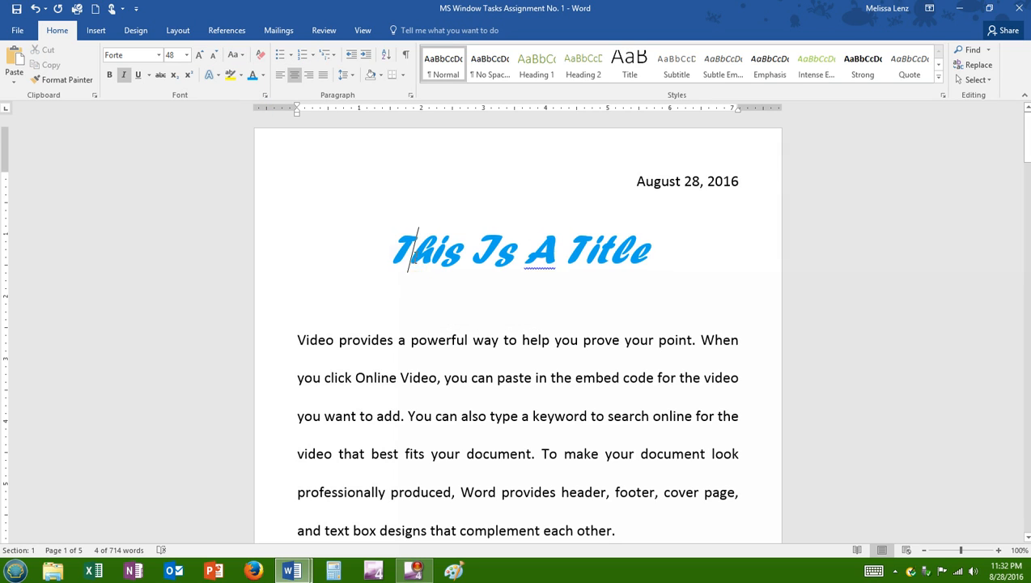
{"action": "left_click", "coordinate": [608, 263]}
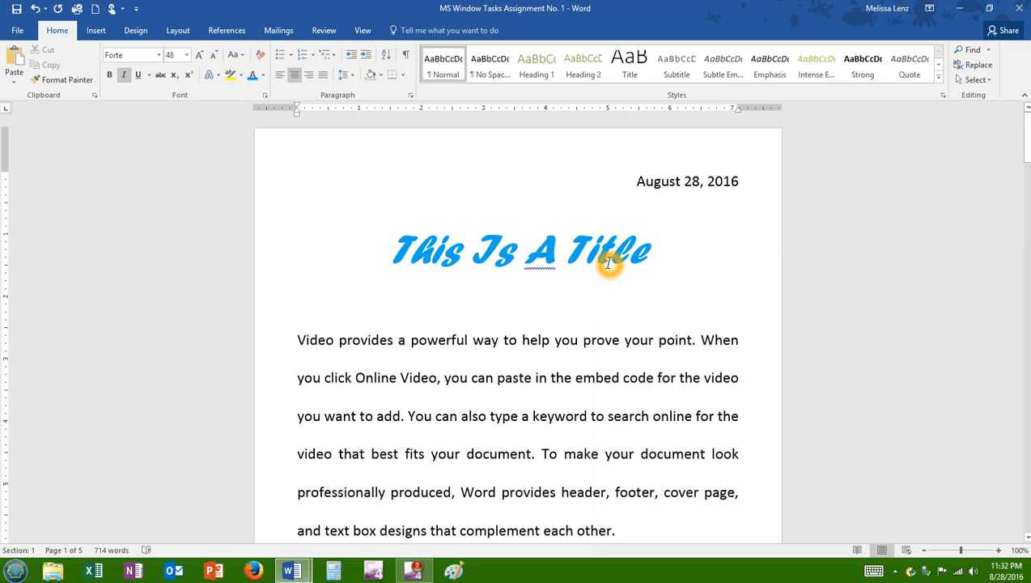
{"action": "left_click", "coordinate": [365, 245]}
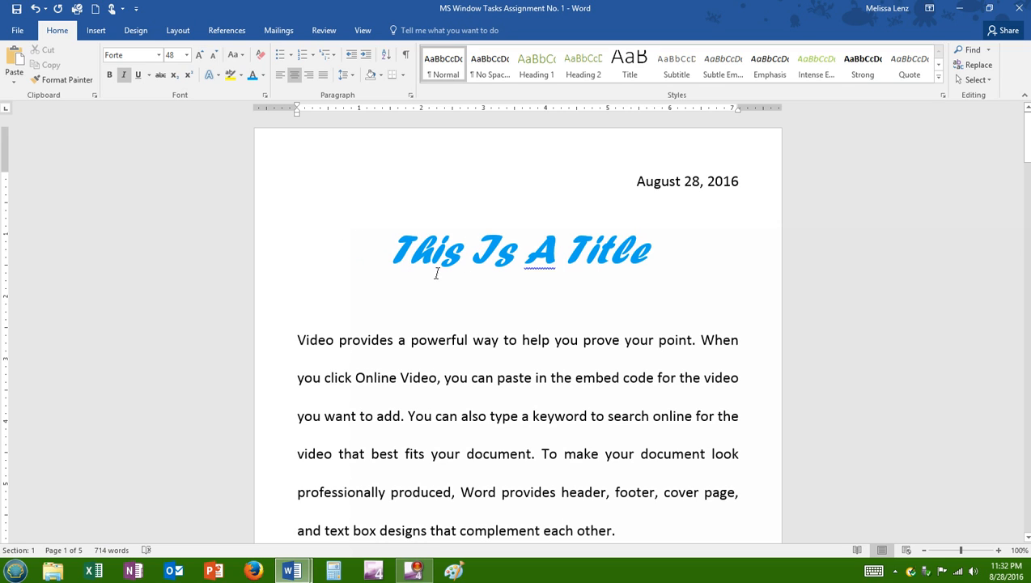
Replace the capital "A" in the title with a lowercase "a" so it reads "This Is a Title"
{"action": "left_click", "coordinate": [538, 258]}
{"action": "double_click", "coordinate": [539, 257]}
{"action": "key", "text": "Delete"}
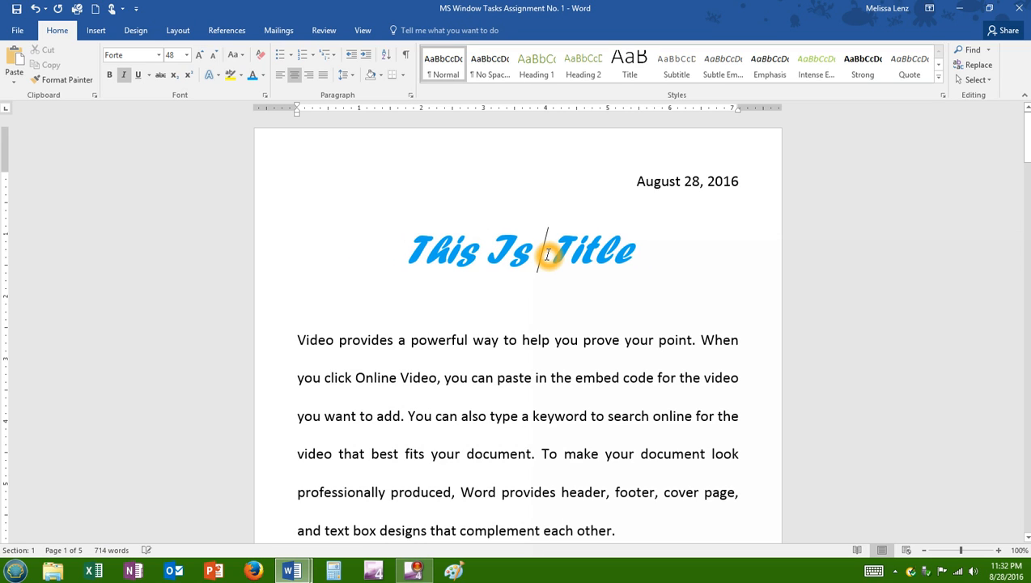
{"action": "type", "text": "a"}
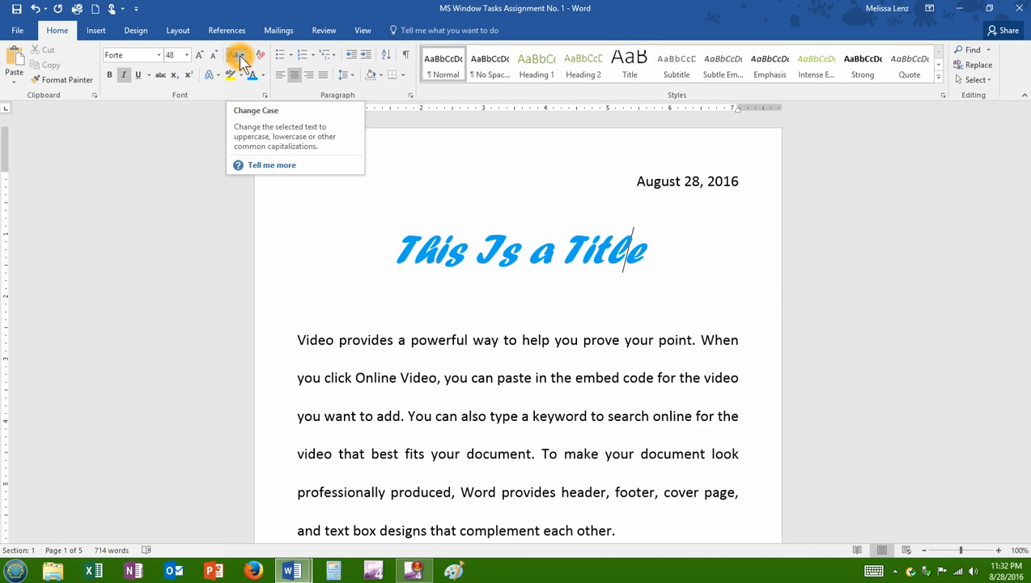
{"action": "left_click", "coordinate": [240, 56]}
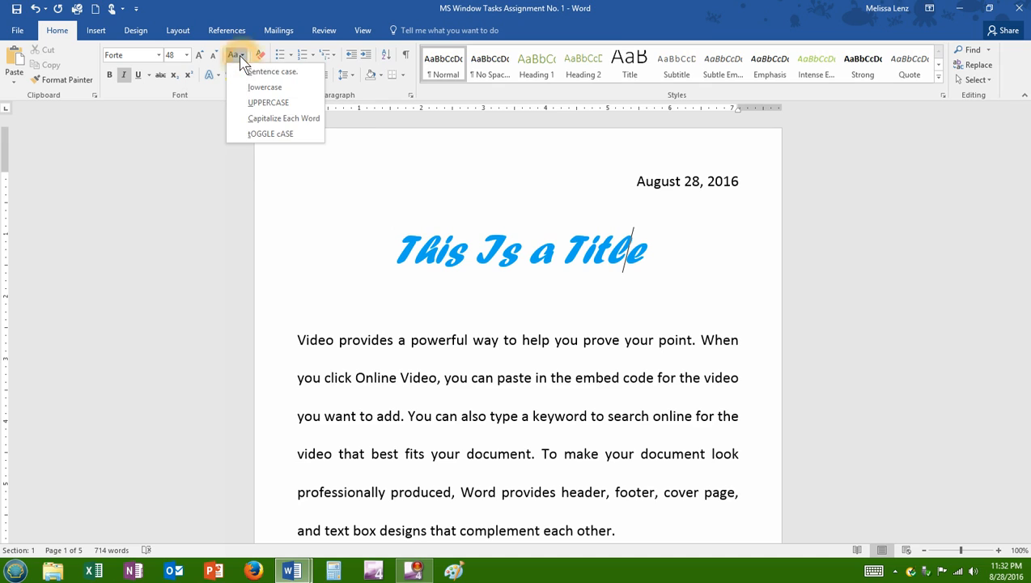
{"action": "left_click", "coordinate": [289, 136]}
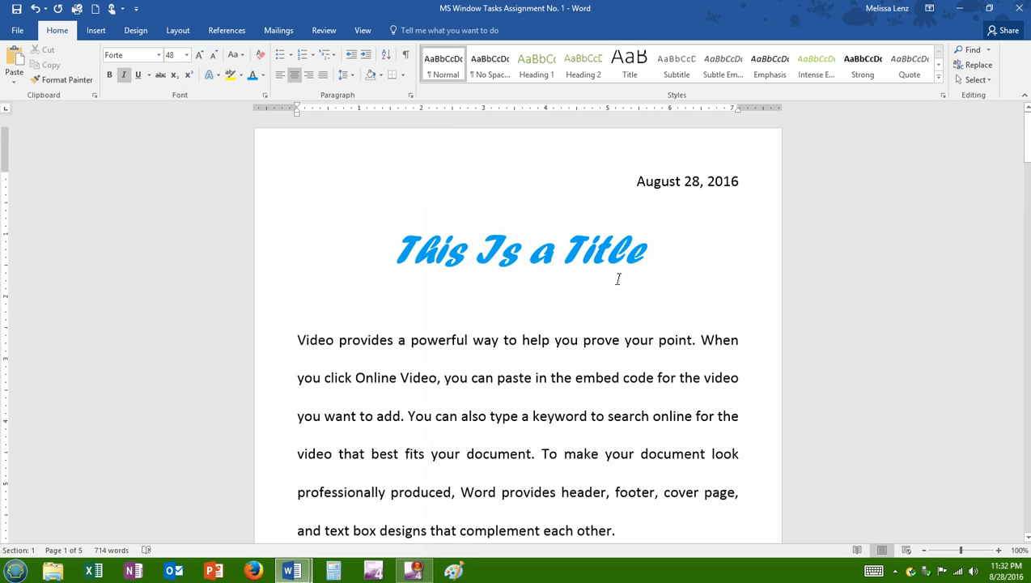
Look through the whole document for page numbers, from the first page to the last
{"action": "scroll", "coordinate": [661, 292], "scroll_direction": "down", "scroll_amount": 5}
{"action": "scroll", "coordinate": [661, 292], "scroll_direction": "down", "scroll_amount": 10}
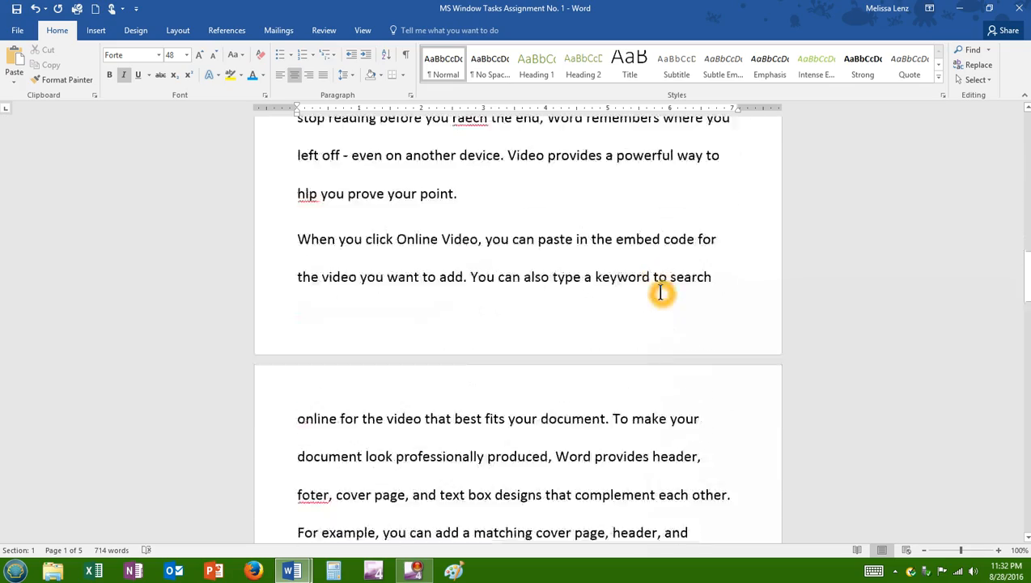
{"action": "scroll", "coordinate": [661, 293], "scroll_direction": "up", "scroll_amount": 10}
{"action": "scroll", "coordinate": [660, 292], "scroll_direction": "down", "scroll_amount": 20}
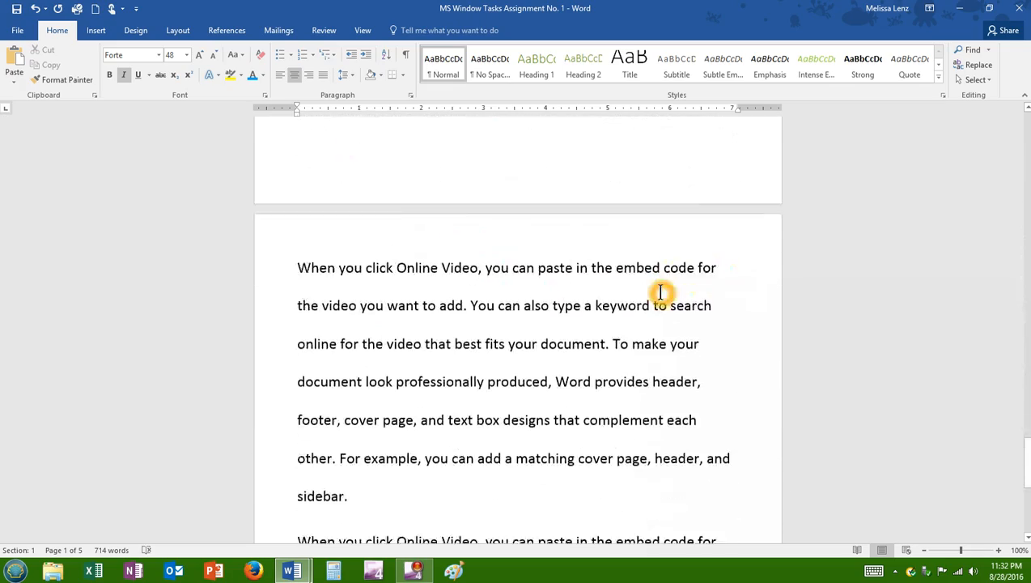
{"action": "scroll", "coordinate": [661, 292], "scroll_direction": "up", "scroll_amount": 10}
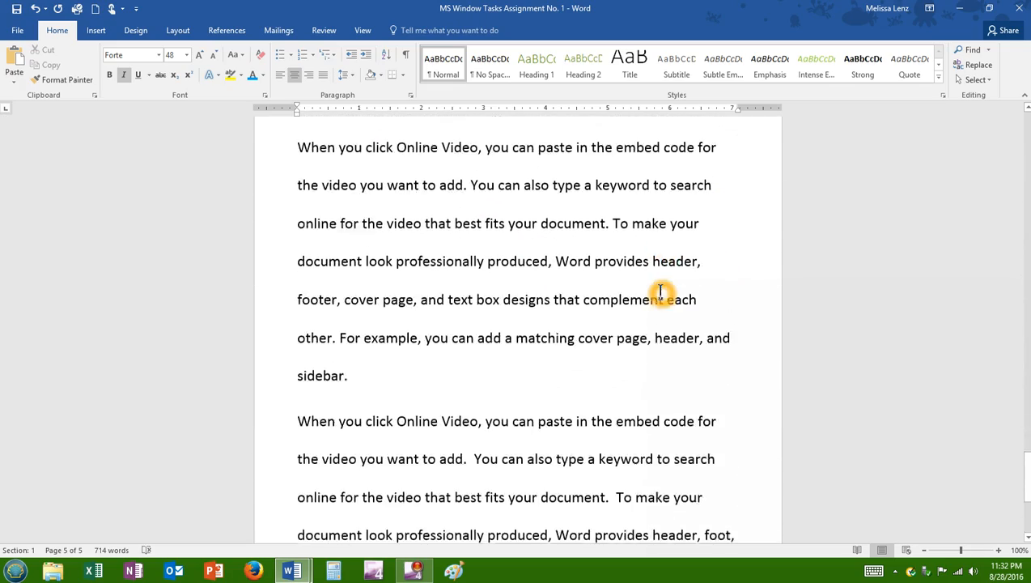
{"action": "scroll", "coordinate": [660, 292], "scroll_direction": "up", "scroll_amount": 15}
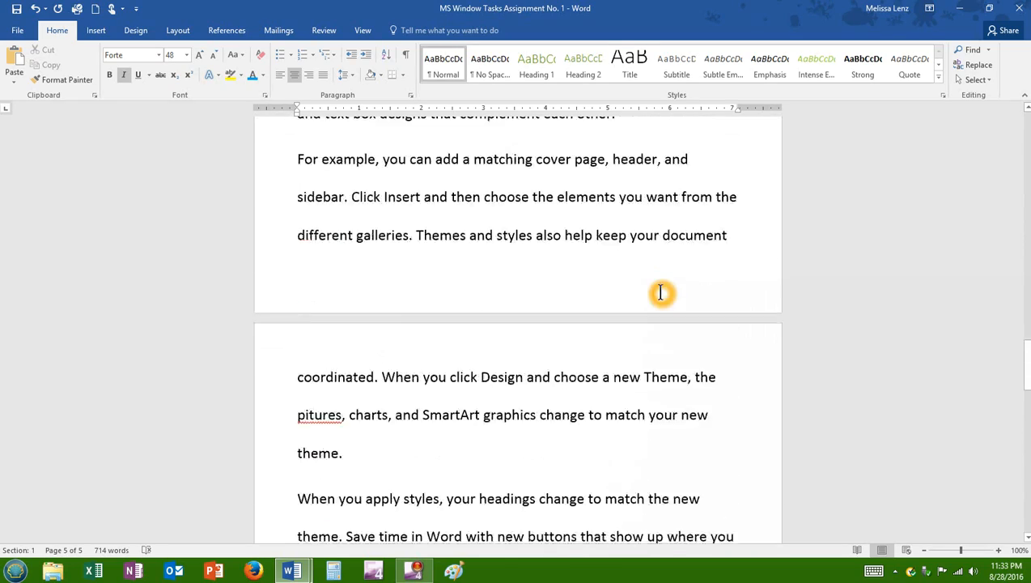
{"action": "scroll", "coordinate": [660, 292], "scroll_direction": "up", "scroll_amount": 15}
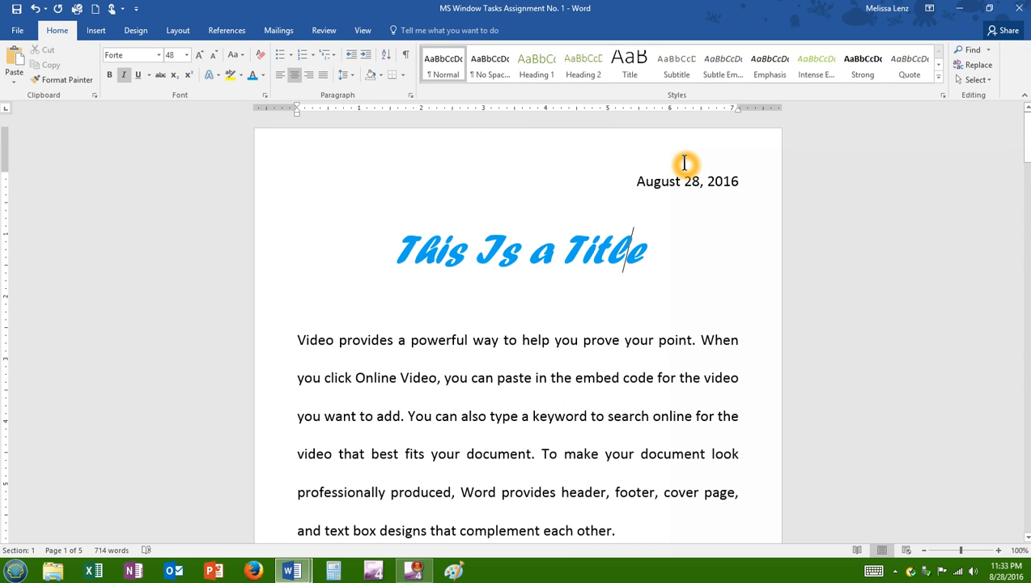
Browse the bottom-of-page number styles from the plain designs through to the Triangle designs
{"action": "left_click", "coordinate": [96, 32]}
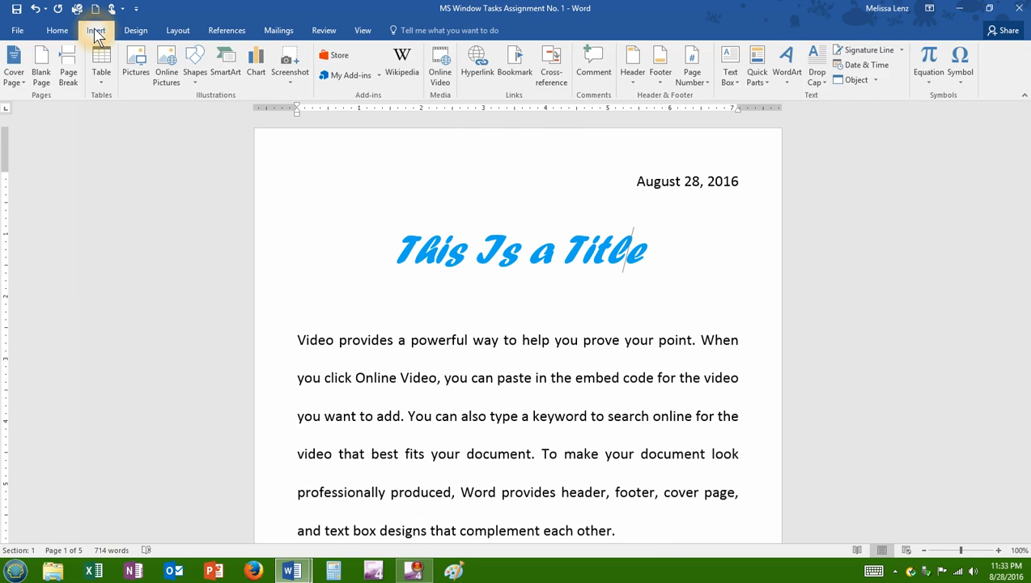
{"action": "left_click", "coordinate": [707, 85]}
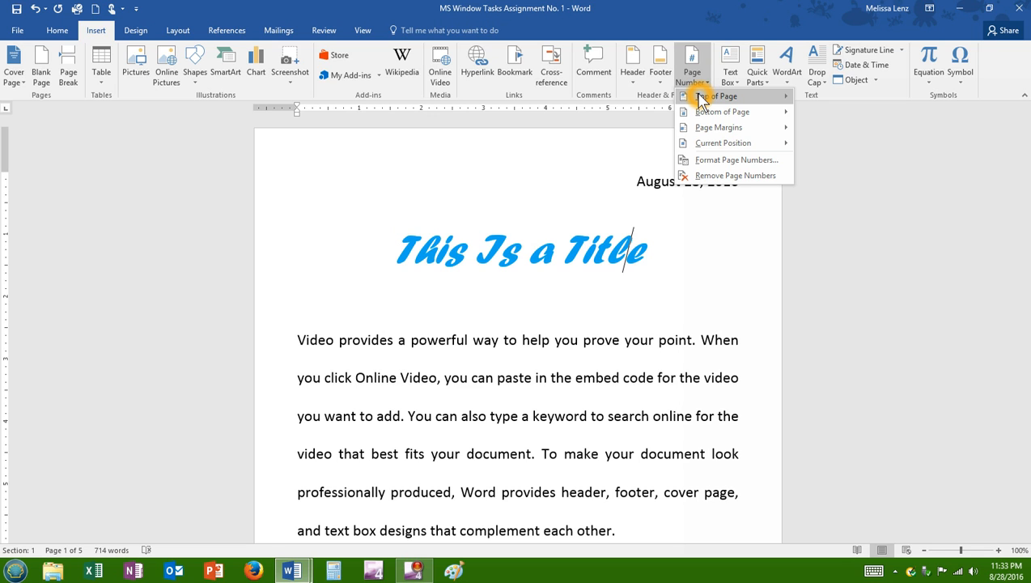
{"action": "left_click", "coordinate": [701, 108]}
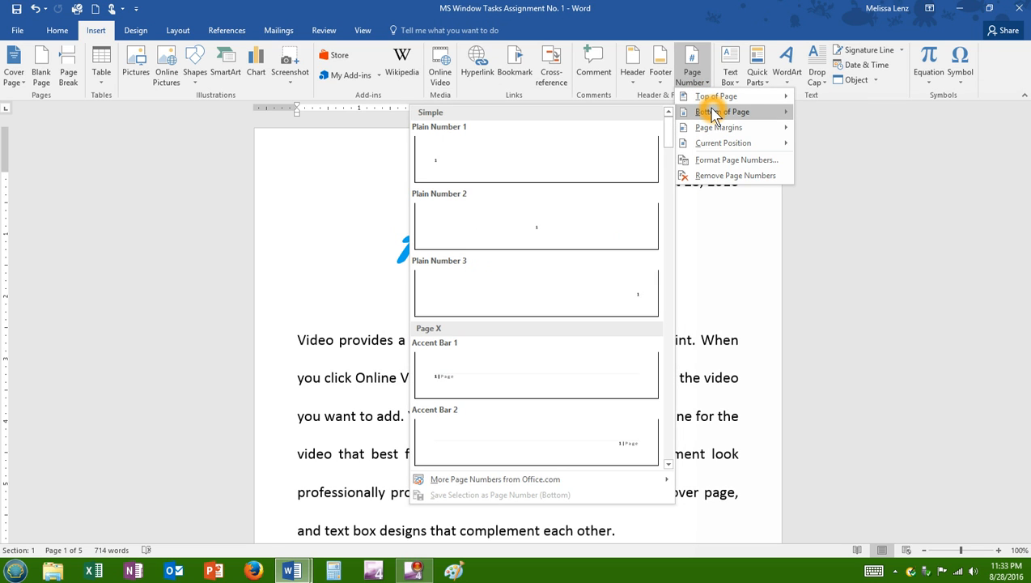
{"action": "mouse_move", "coordinate": [712, 129]}
{"action": "left_click", "coordinate": [728, 119]}
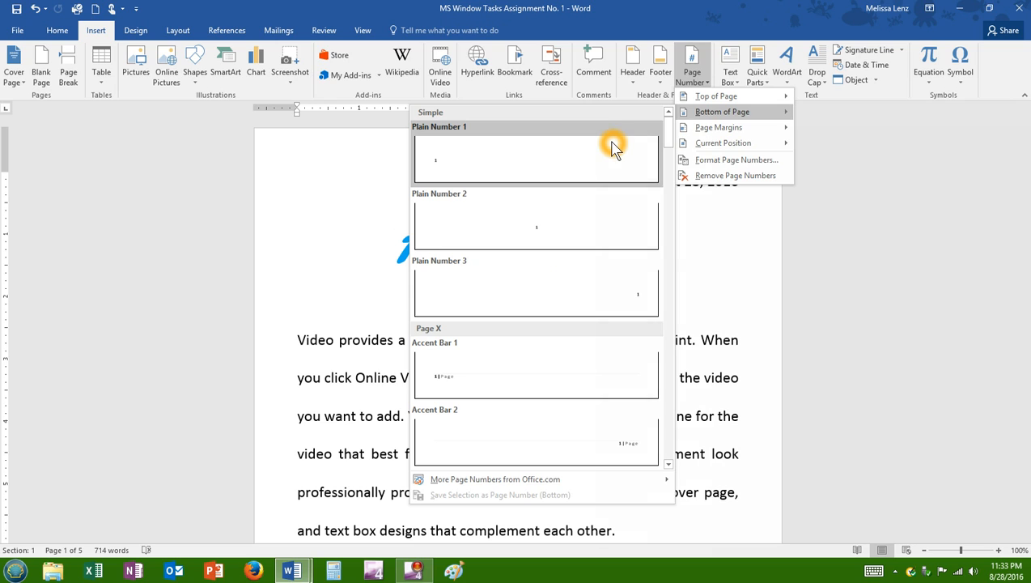
{"action": "left_click", "coordinate": [445, 156]}
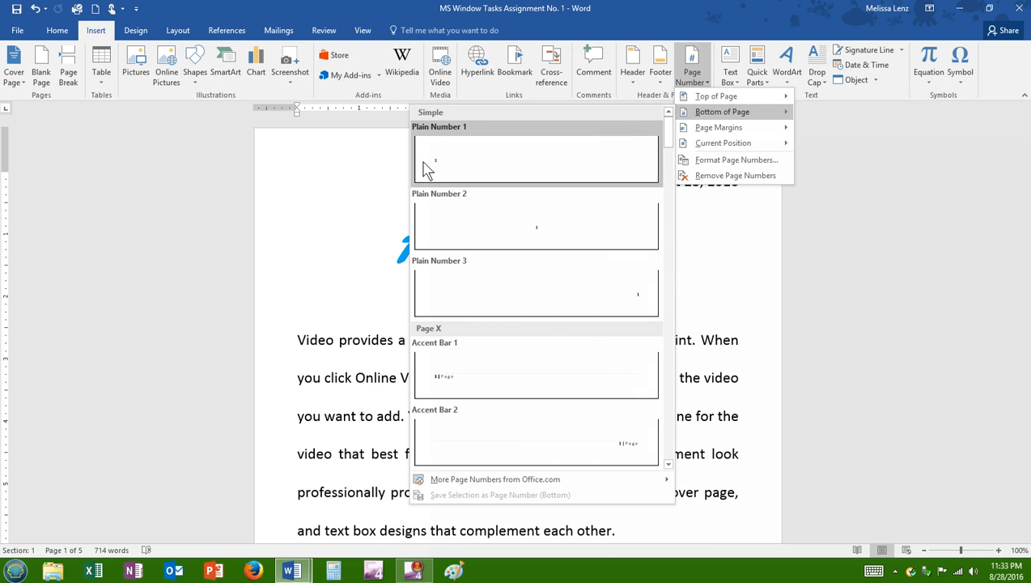
{"action": "left_click", "coordinate": [443, 176]}
{"action": "left_click", "coordinate": [538, 241]}
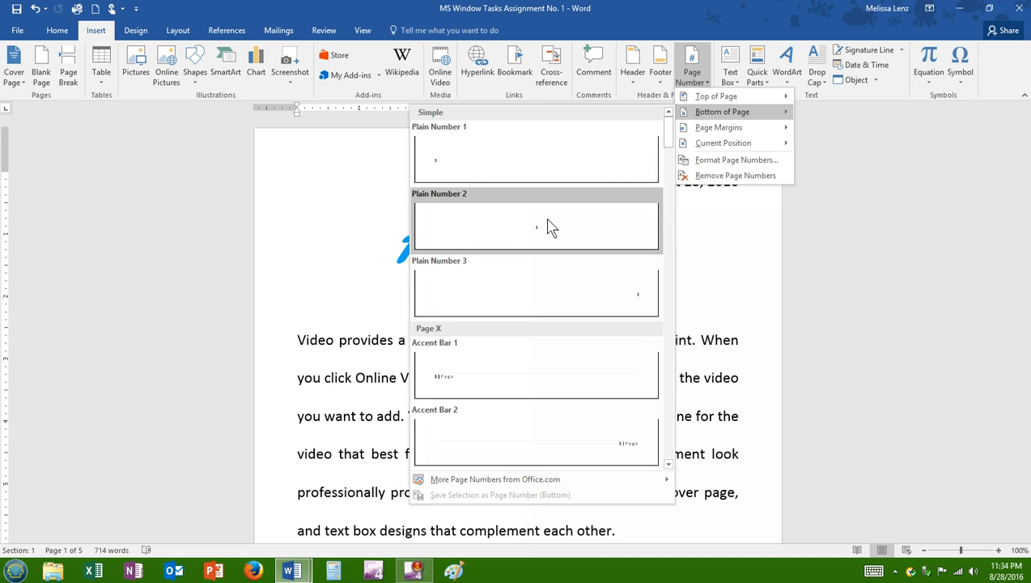
{"action": "left_click", "coordinate": [530, 247]}
{"action": "left_click", "coordinate": [523, 297]}
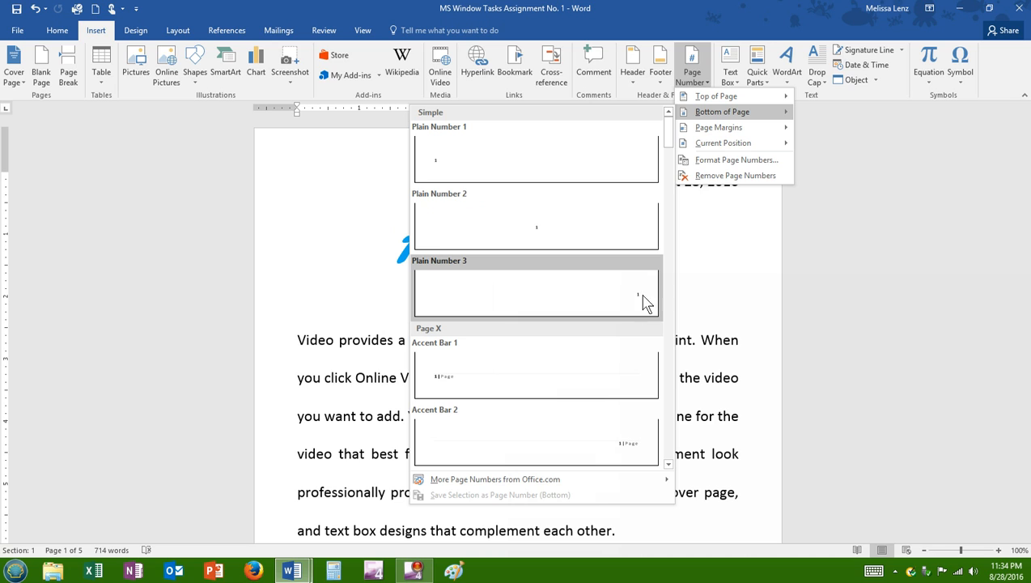
{"action": "scroll", "coordinate": [565, 357], "scroll_direction": "down", "scroll_amount": 5}
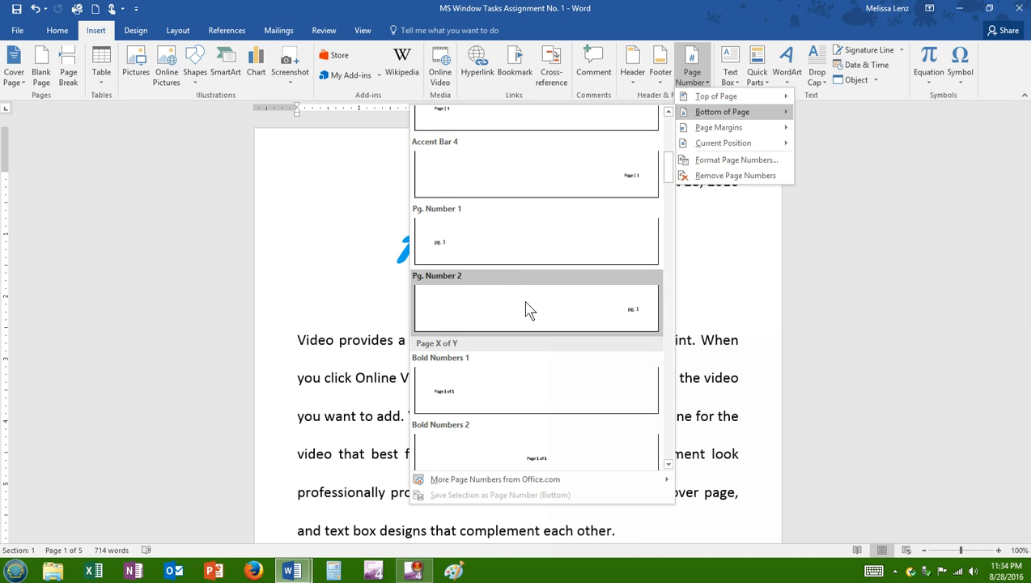
{"action": "scroll", "coordinate": [540, 288], "scroll_direction": "down", "scroll_amount": 5}
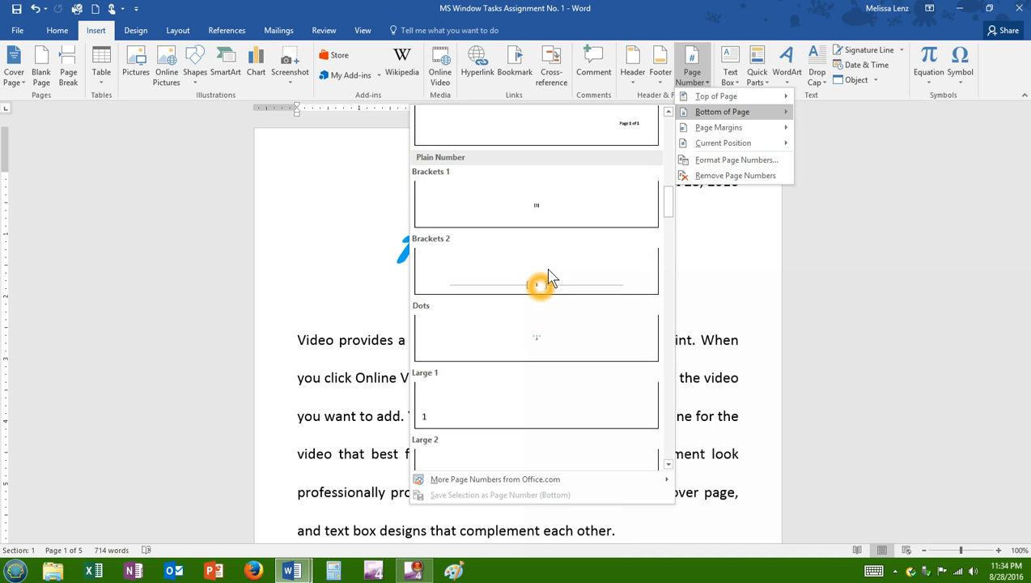
{"action": "scroll", "coordinate": [554, 270], "scroll_direction": "down", "scroll_amount": 10}
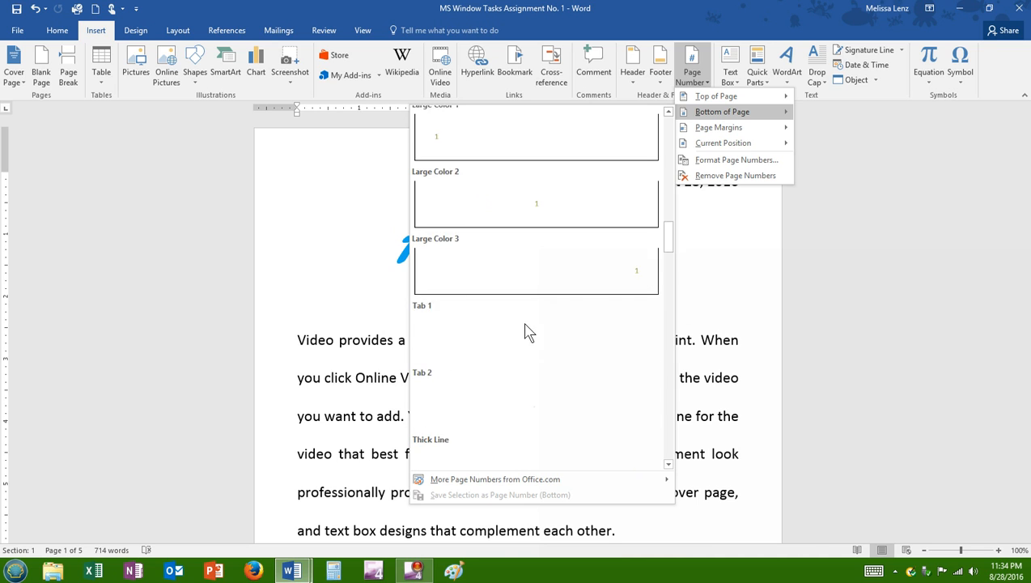
{"action": "scroll", "coordinate": [530, 324], "scroll_direction": "down", "scroll_amount": 15}
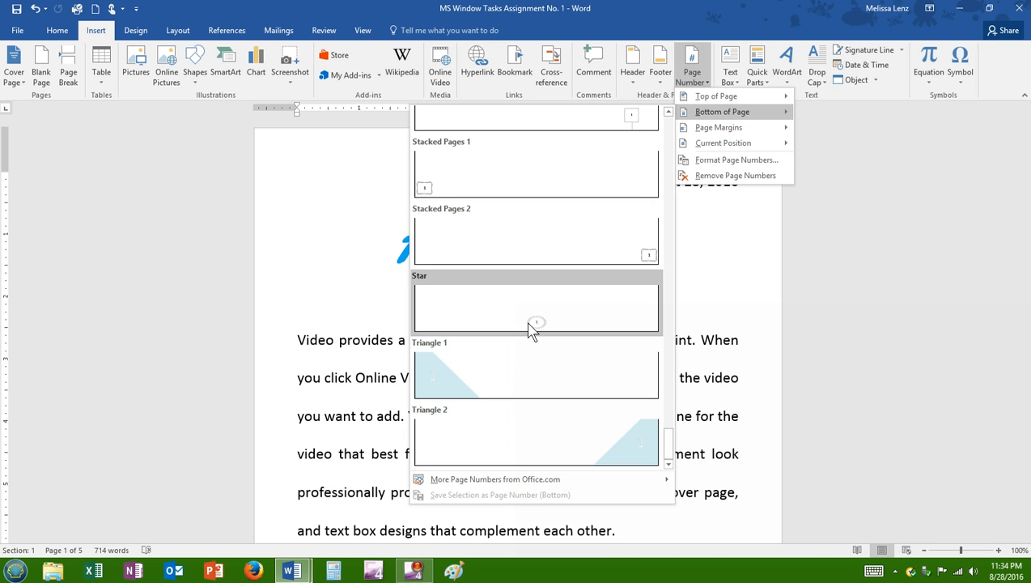
Insert page numbers at the bottom right of the pages using the Plain Number 3 style
{"action": "scroll", "coordinate": [530, 324], "scroll_direction": "up", "scroll_amount": 15}
{"action": "scroll", "coordinate": [528, 336], "scroll_direction": "up", "scroll_amount": 10}
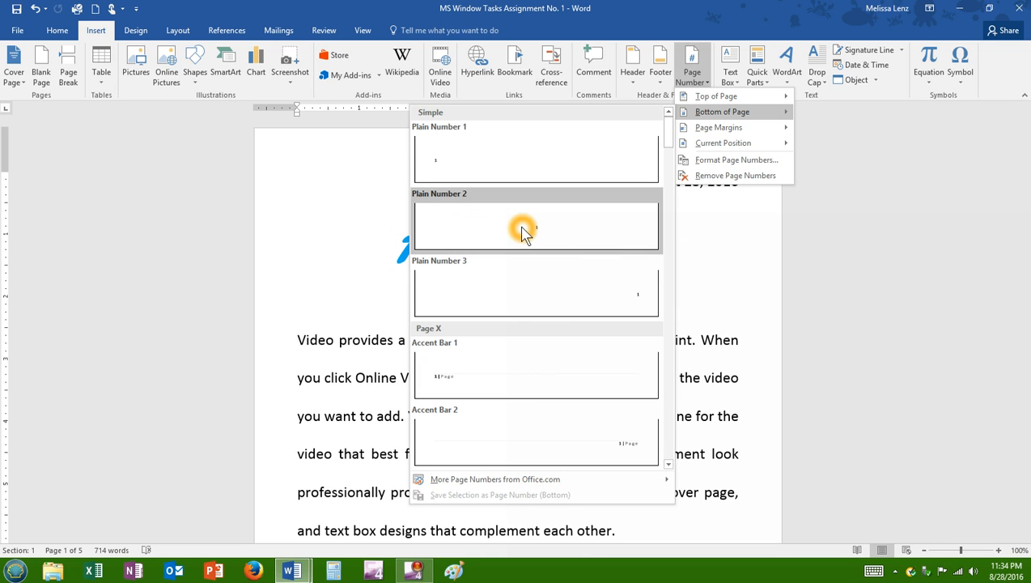
{"action": "left_click", "coordinate": [639, 306]}
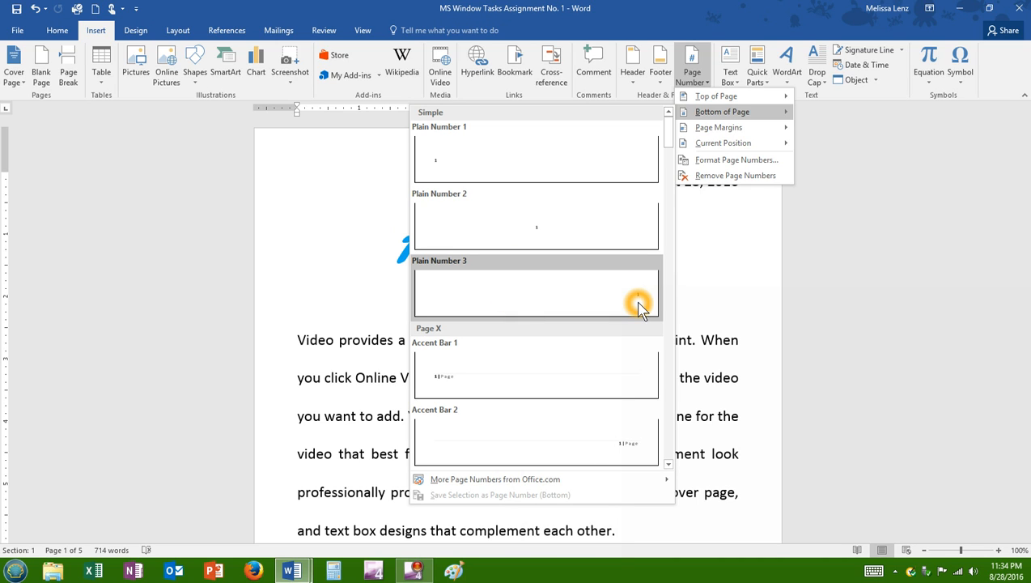
{"action": "left_click", "coordinate": [576, 298]}
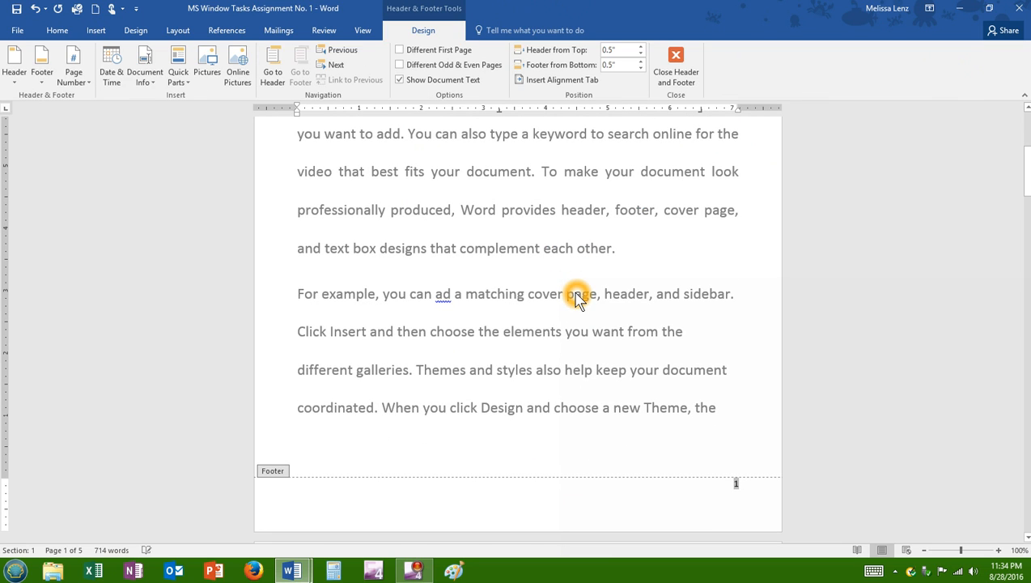
{"action": "left_click", "coordinate": [684, 74]}
{"action": "left_click", "coordinate": [342, 239]}
{"action": "left_click", "coordinate": [274, 474]}
{"action": "left_click", "coordinate": [379, 438]}
{"action": "scroll", "coordinate": [380, 438], "scroll_direction": "up", "scroll_amount": 6}
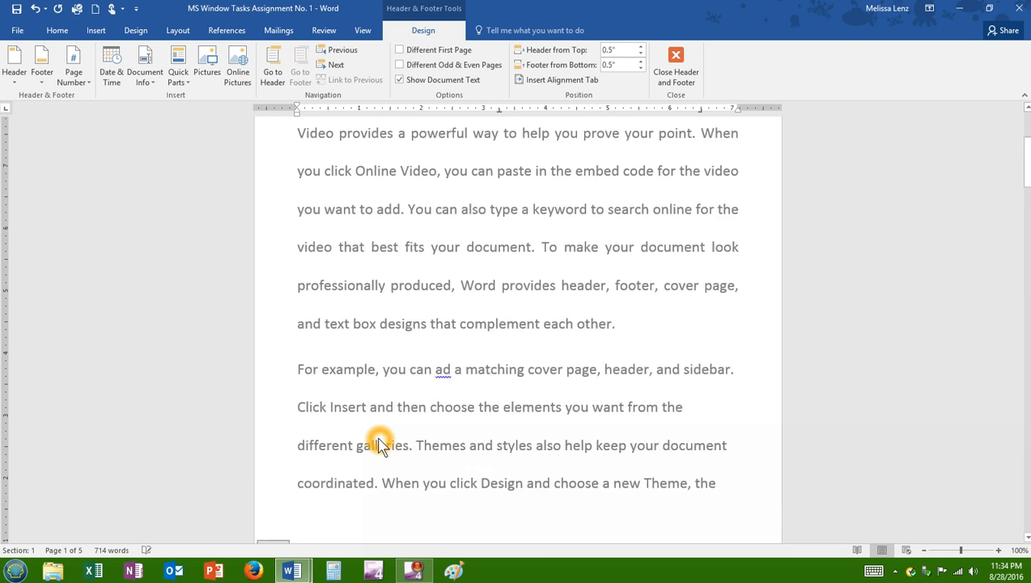
{"action": "left_click", "coordinate": [330, 158]}
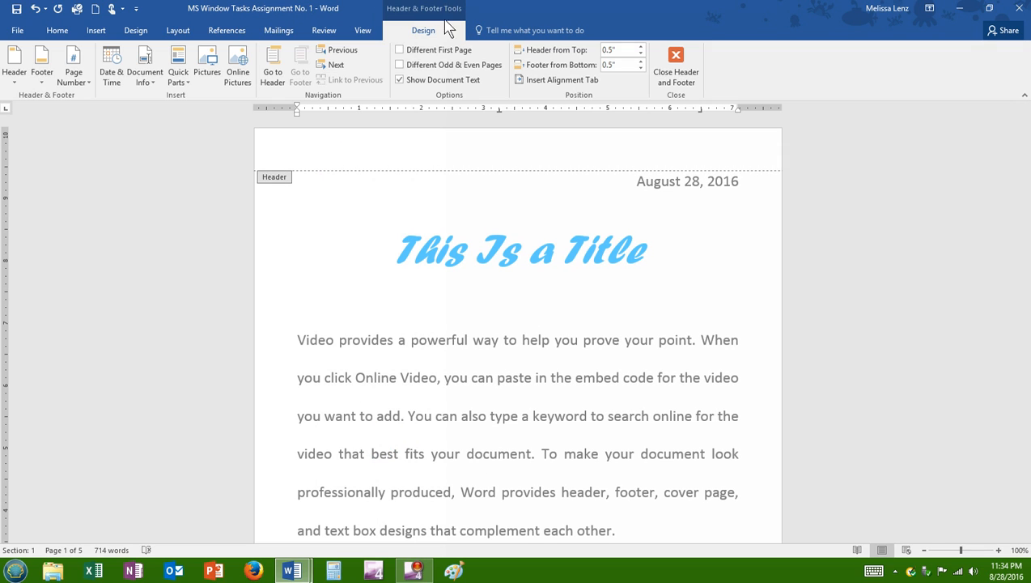
{"action": "left_click", "coordinate": [407, 51]}
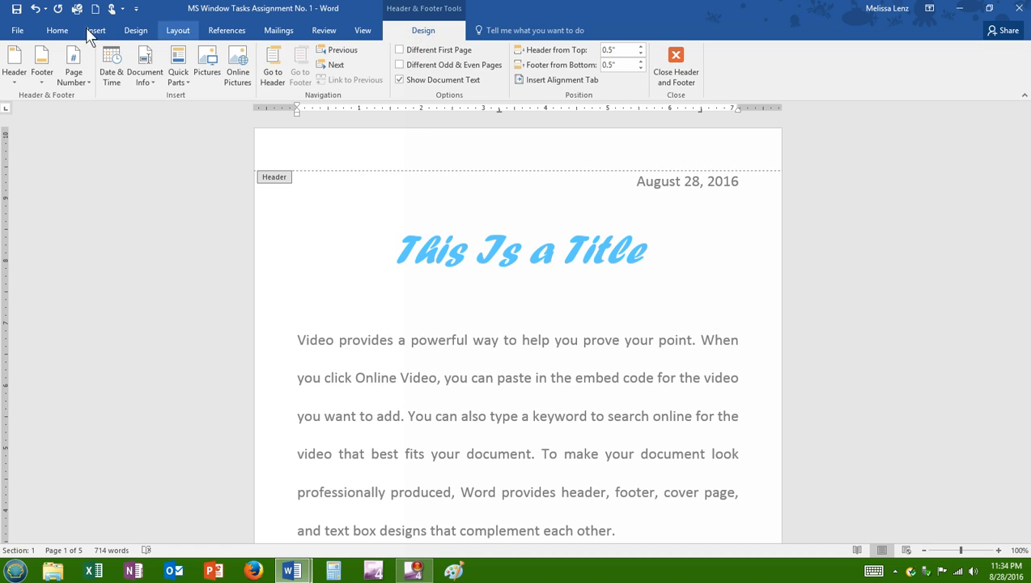
{"action": "left_click", "coordinate": [561, 130]}
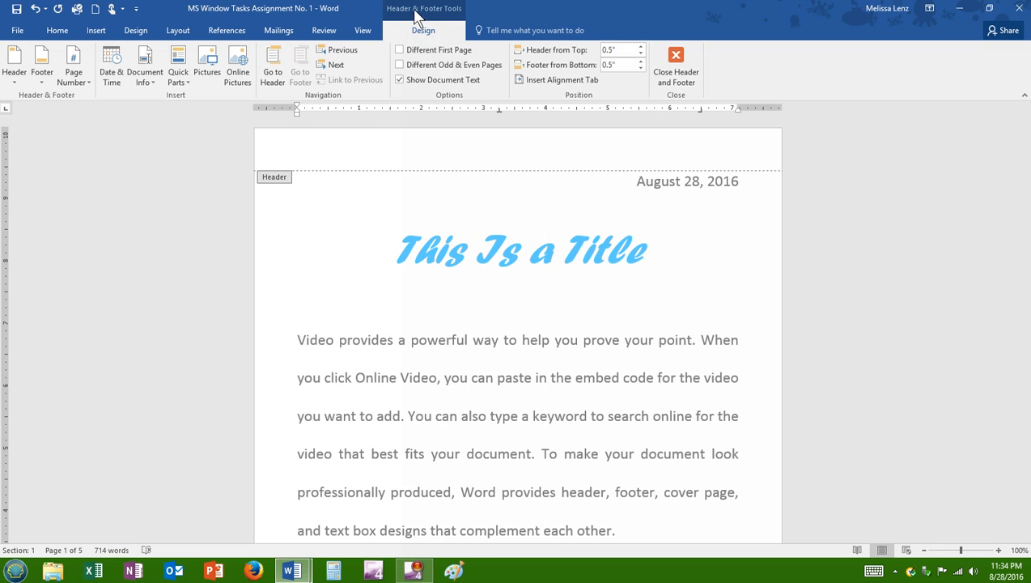
{"action": "left_click", "coordinate": [477, 152]}
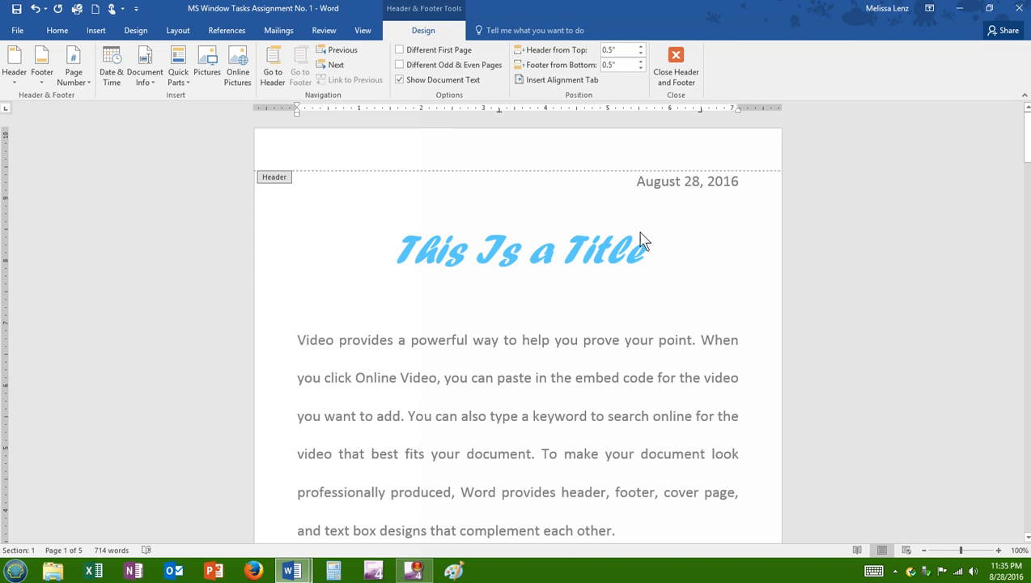
Check the page number in the footers from the first page through the last page
{"action": "scroll", "coordinate": [642, 240], "scroll_direction": "down", "scroll_amount": 10}
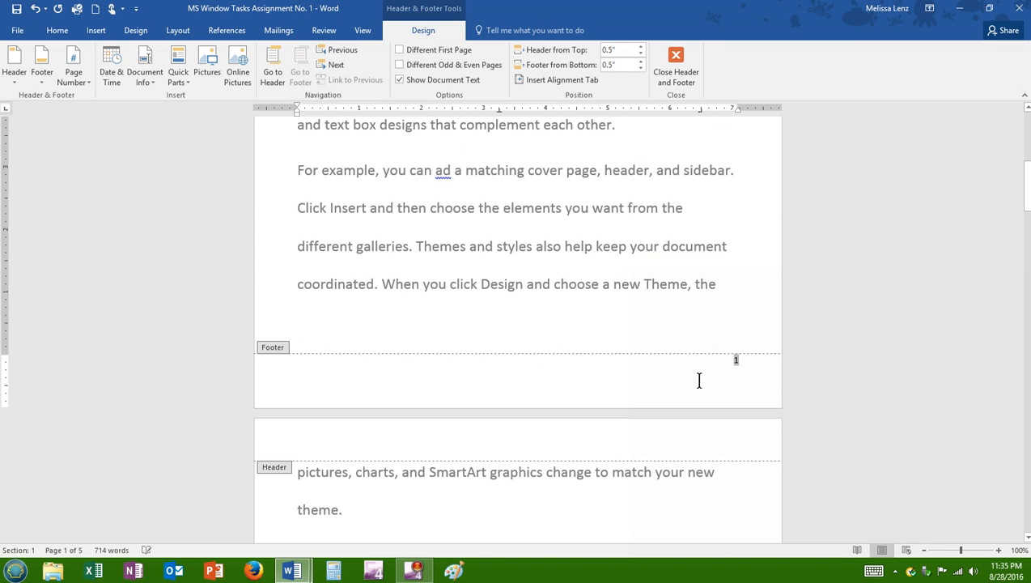
{"action": "left_click", "coordinate": [733, 370]}
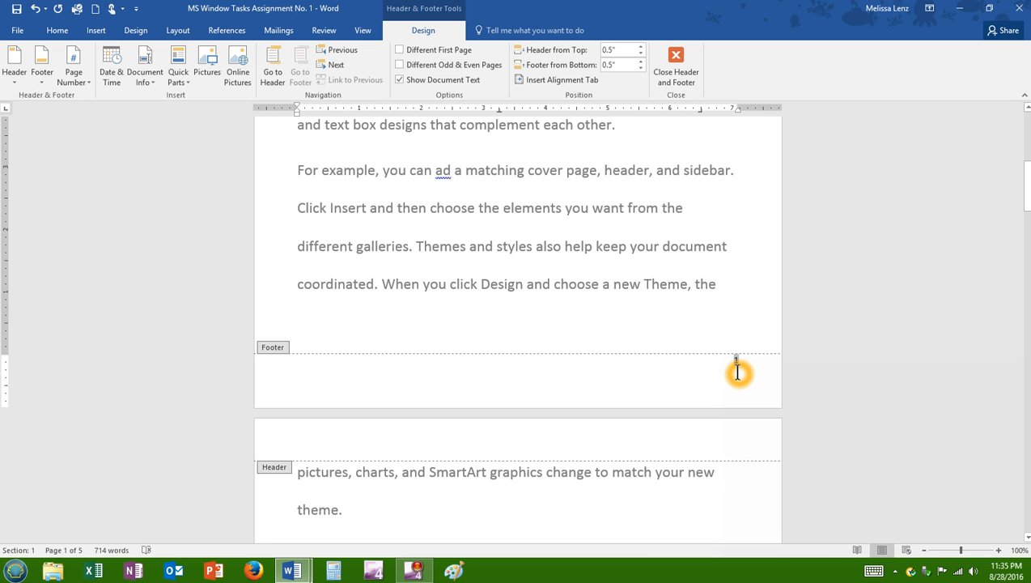
{"action": "scroll", "coordinate": [737, 372], "scroll_direction": "down", "scroll_amount": 10}
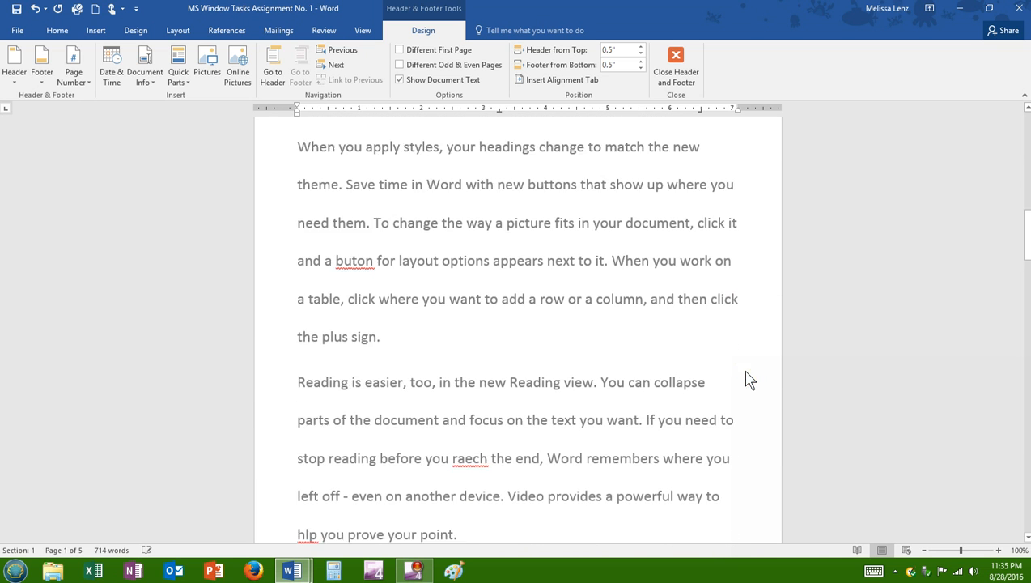
{"action": "scroll", "coordinate": [747, 374], "scroll_direction": "down", "scroll_amount": 9}
{"action": "scroll", "coordinate": [750, 292], "scroll_direction": "down", "scroll_amount": 9}
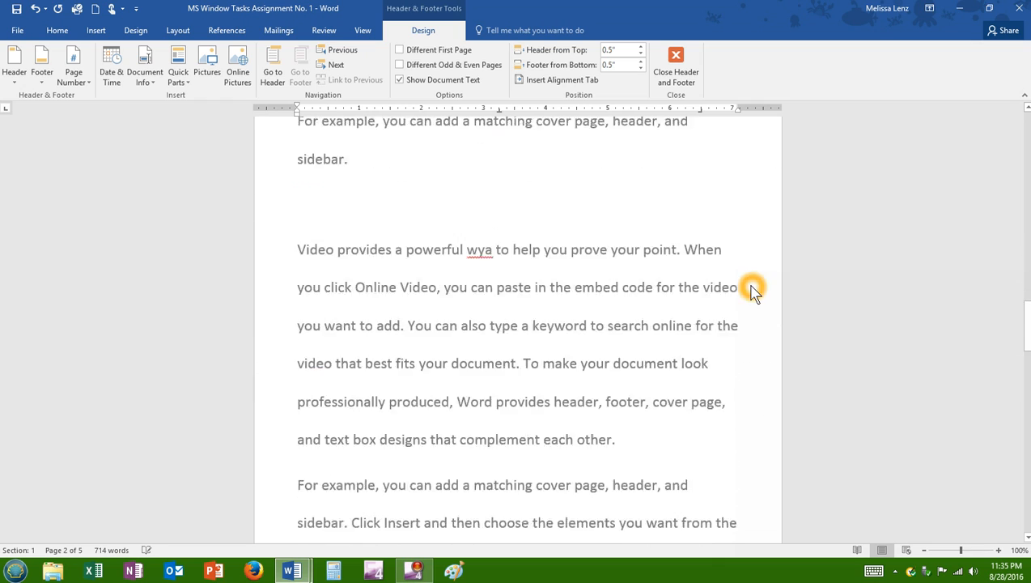
{"action": "scroll", "coordinate": [750, 293], "scroll_direction": "down", "scroll_amount": 15}
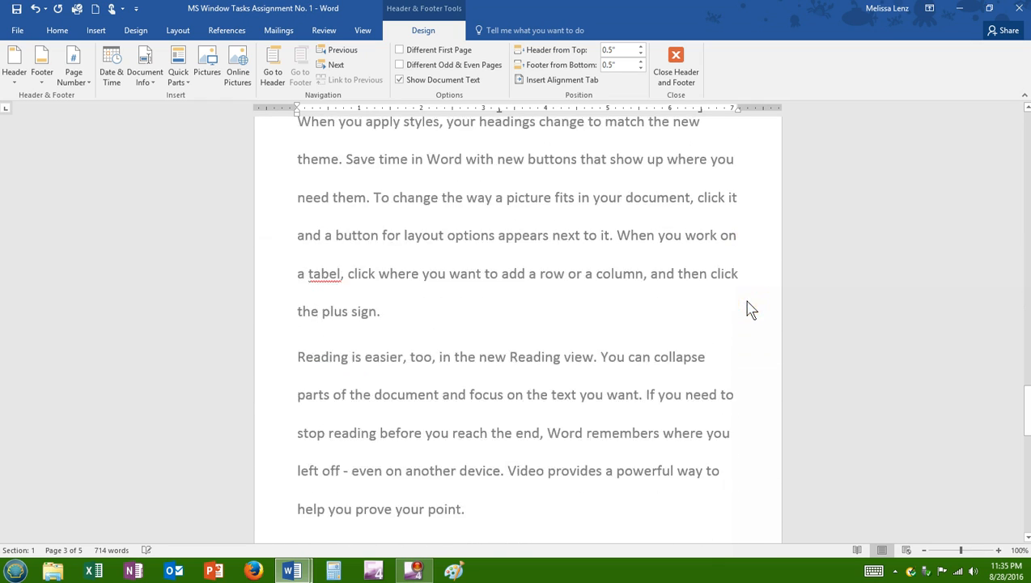
{"action": "scroll", "coordinate": [749, 304], "scroll_direction": "down", "scroll_amount": 20}
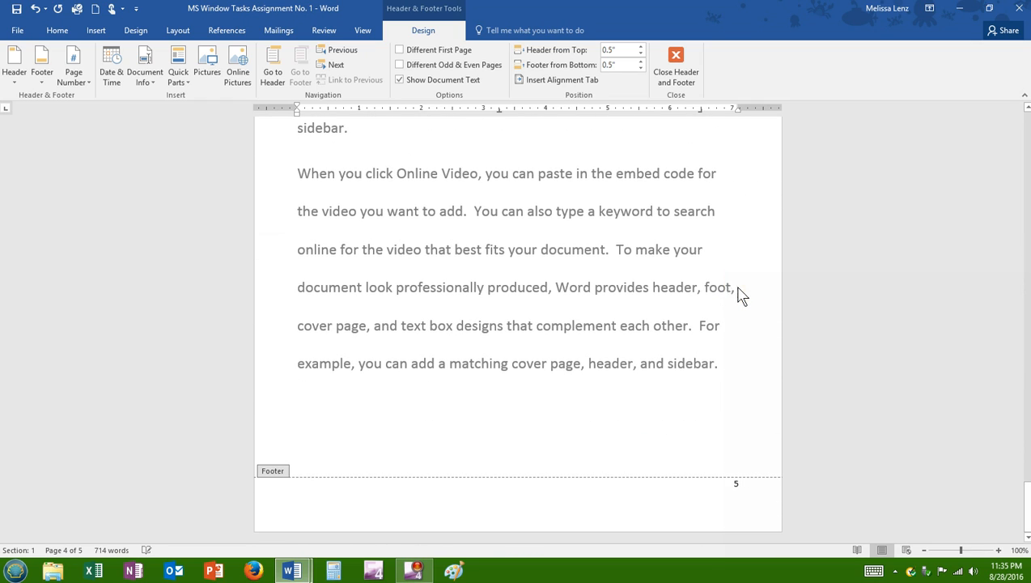
{"action": "scroll", "coordinate": [742, 296], "scroll_direction": "up", "scroll_amount": 20}
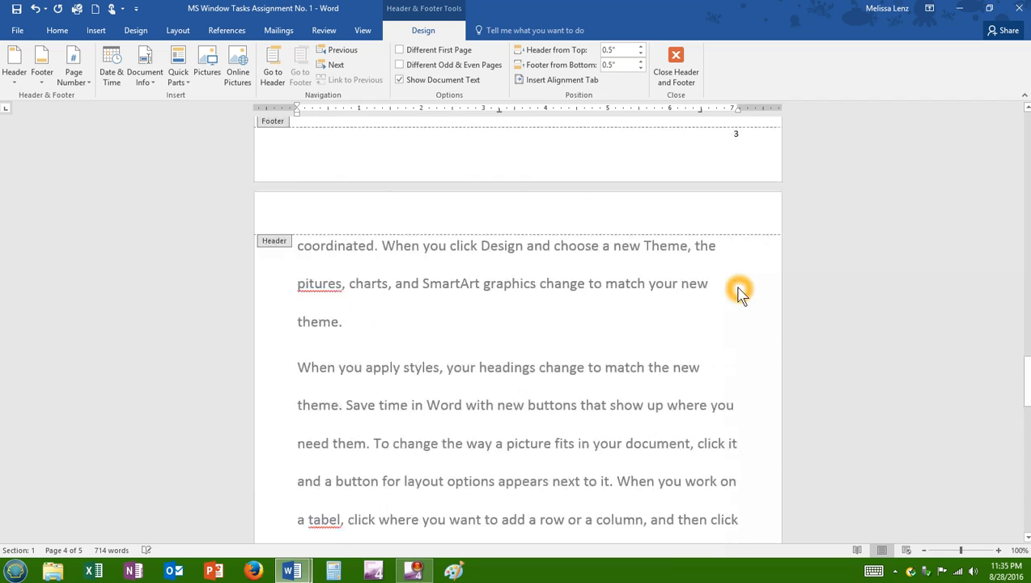
{"action": "scroll", "coordinate": [742, 295], "scroll_direction": "down", "scroll_amount": 15}
{"action": "scroll", "coordinate": [741, 295], "scroll_direction": "up", "scroll_amount": 20}
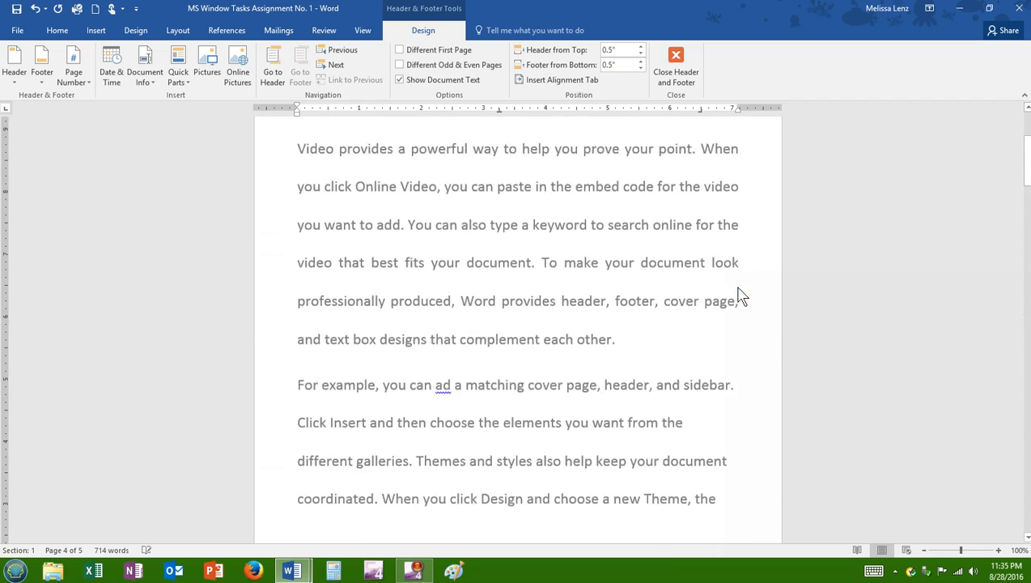
Turn on Different First Page so the page number is left out of the first page's footer
{"action": "scroll", "coordinate": [738, 290], "scroll_direction": "up", "scroll_amount": 4}
{"action": "left_click", "coordinate": [738, 289]}
{"action": "left_click", "coordinate": [453, 49]}
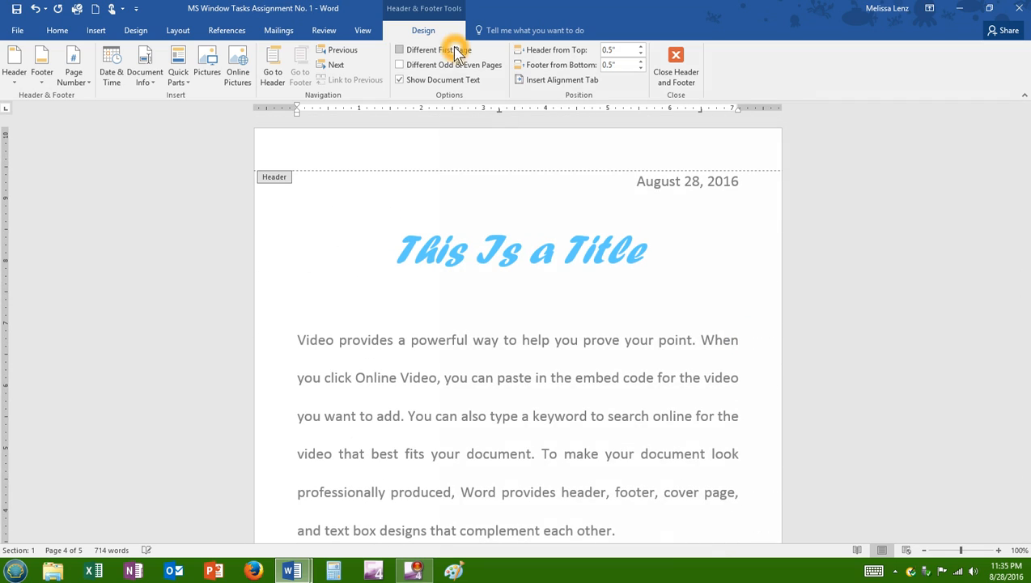
{"action": "left_click", "coordinate": [401, 51]}
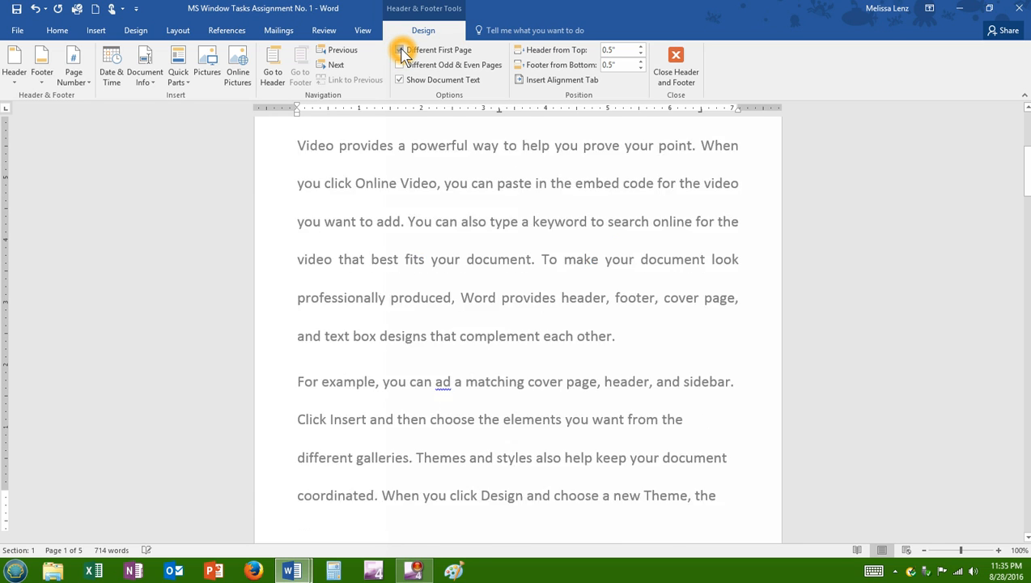
{"action": "left_click", "coordinate": [730, 507]}
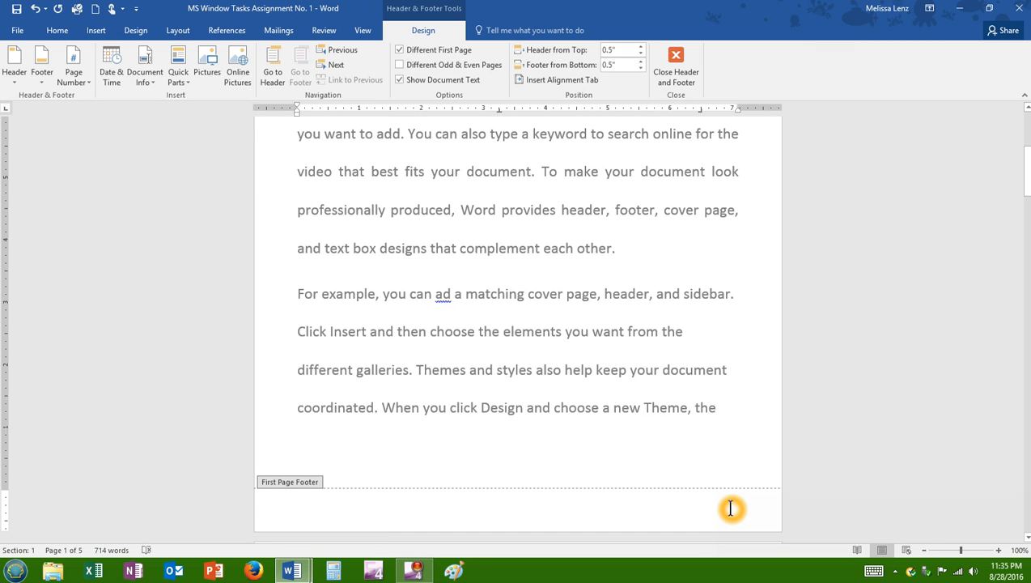
Change the font color of the page number in the page 2 footer to light blue
{"action": "scroll", "coordinate": [730, 508], "scroll_direction": "down", "scroll_amount": 10}
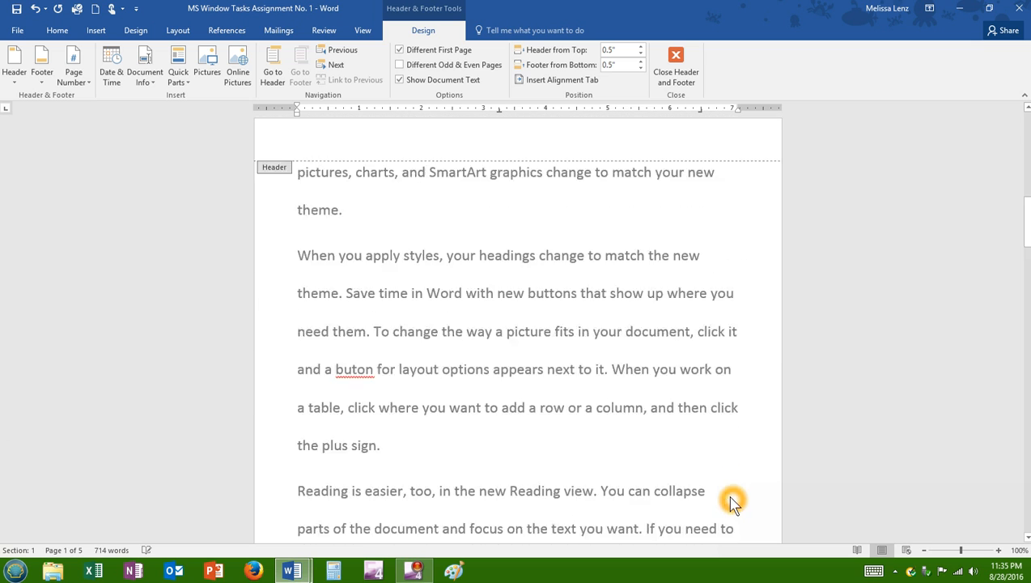
{"action": "scroll", "coordinate": [729, 502], "scroll_direction": "down", "scroll_amount": 5}
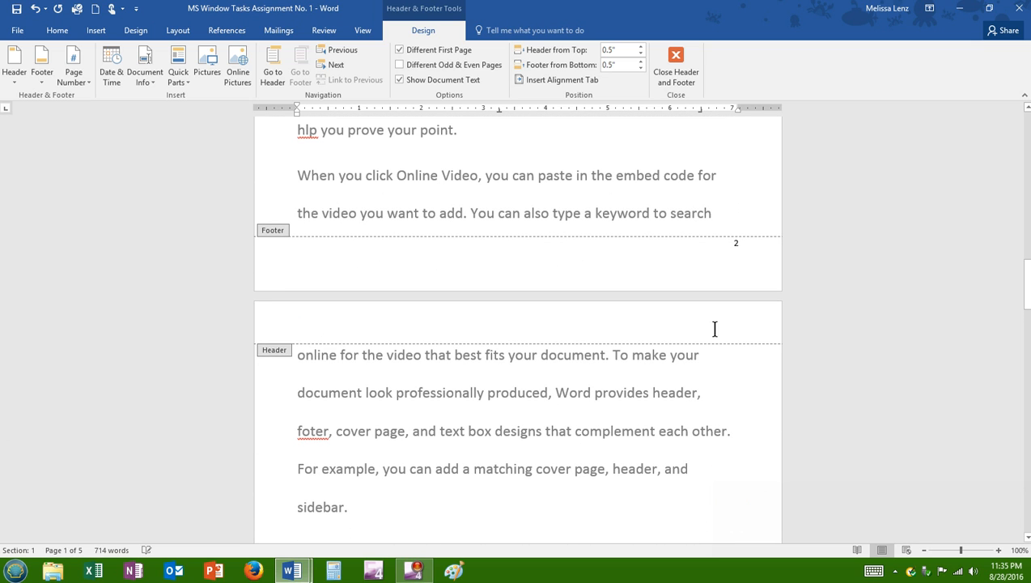
{"action": "left_click", "coordinate": [723, 257]}
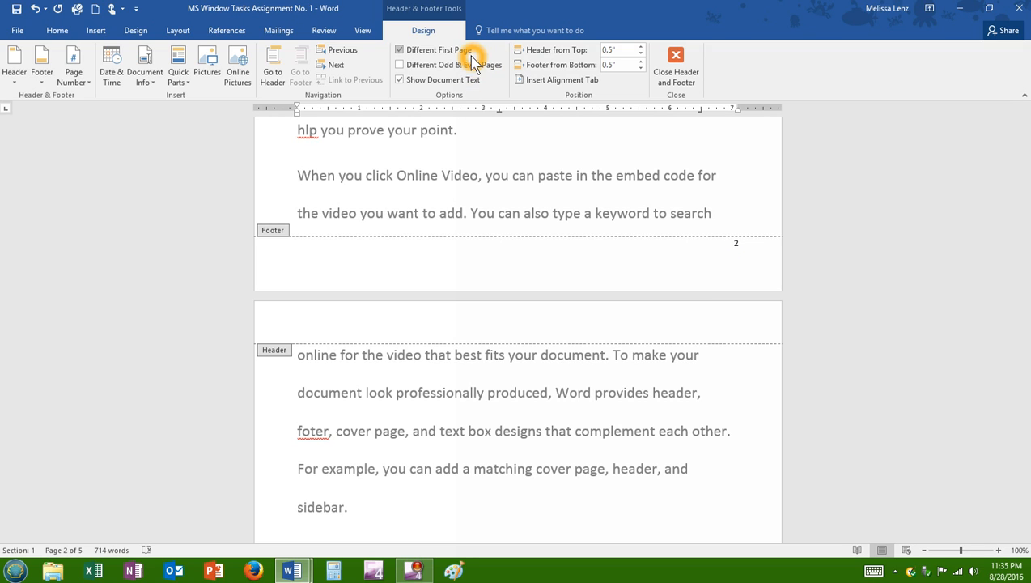
{"action": "left_click", "coordinate": [589, 289]}
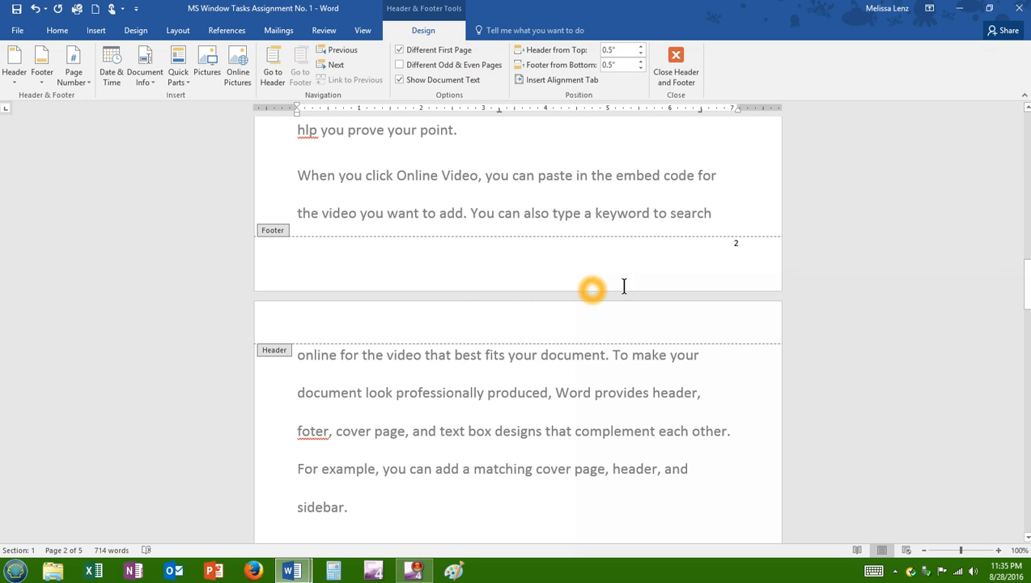
{"action": "left_click", "coordinate": [506, 233]}
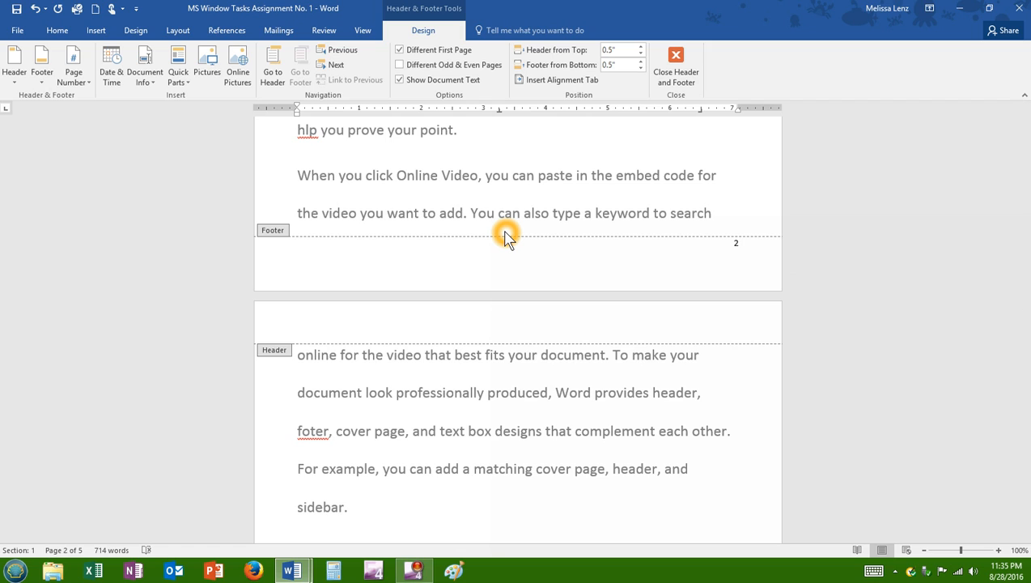
{"action": "double_click", "coordinate": [737, 243]}
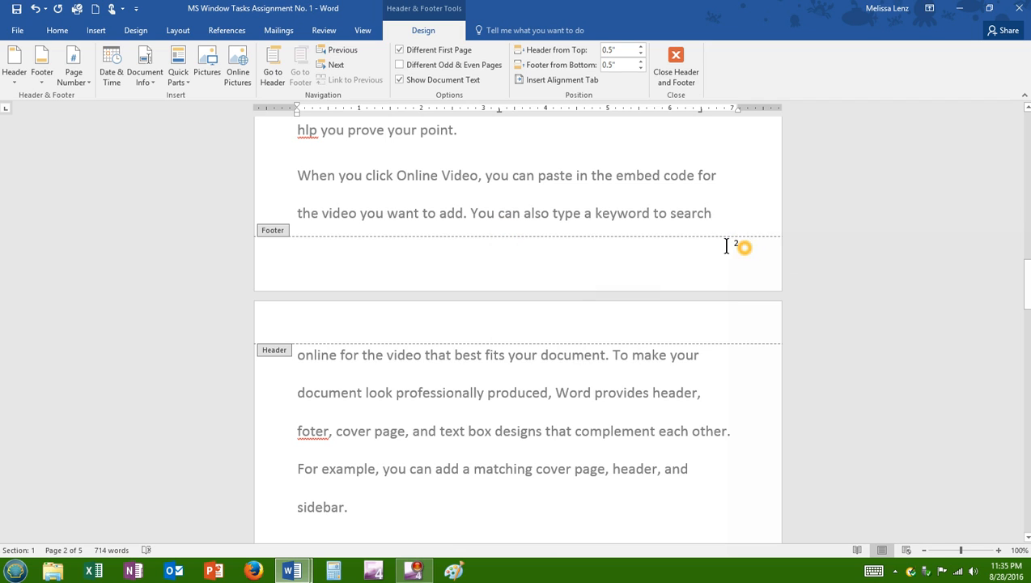
{"action": "left_click", "coordinate": [55, 30]}
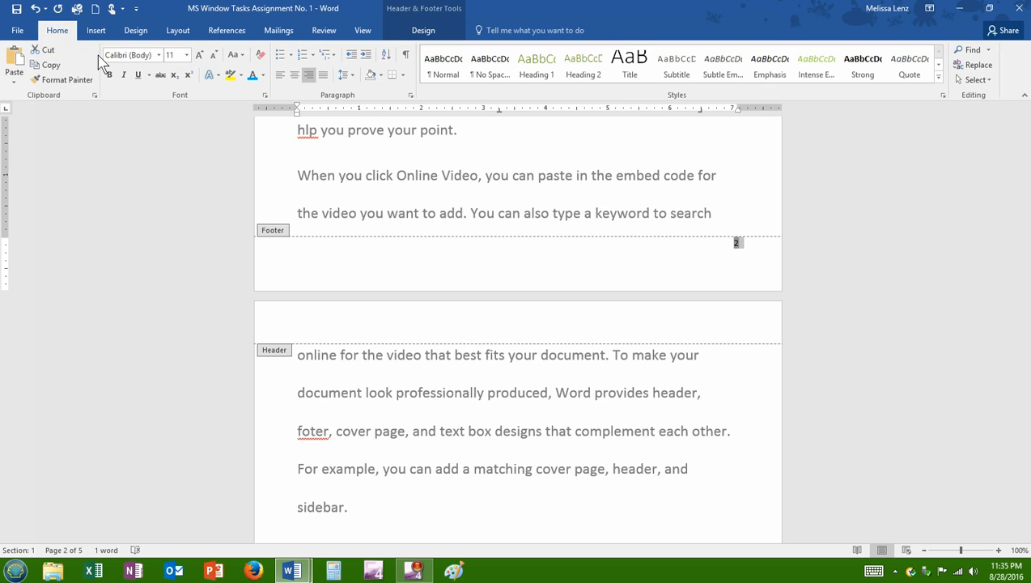
{"action": "left_click", "coordinate": [248, 75]}
{"action": "left_click", "coordinate": [675, 269]}
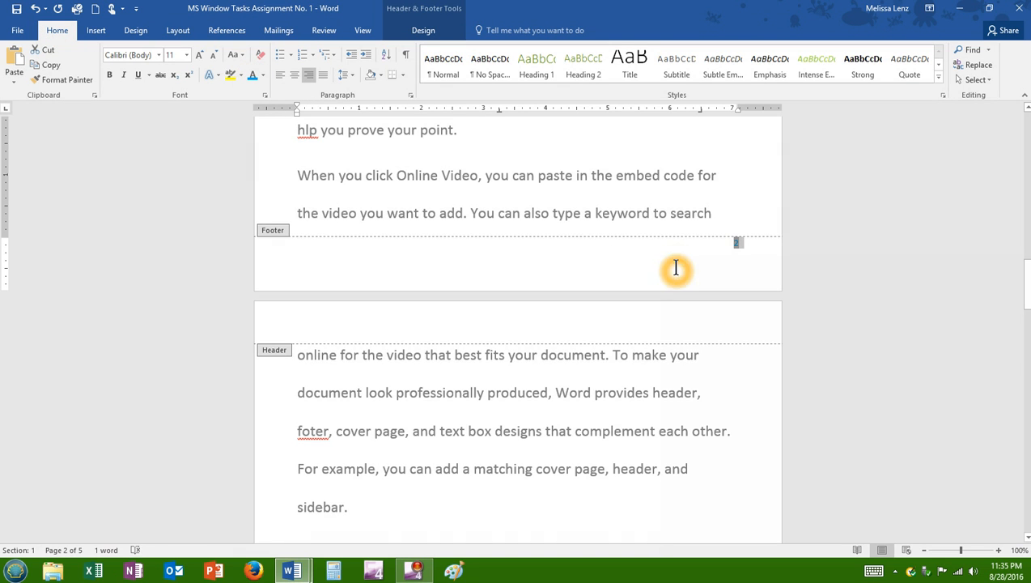
Check the page numbers in the footers of pages 3 and 4, and return to editing the body text on page 4
{"action": "scroll", "coordinate": [721, 263], "scroll_direction": "down", "scroll_amount": 8}
{"action": "scroll", "coordinate": [729, 251], "scroll_direction": "down", "scroll_amount": 9}
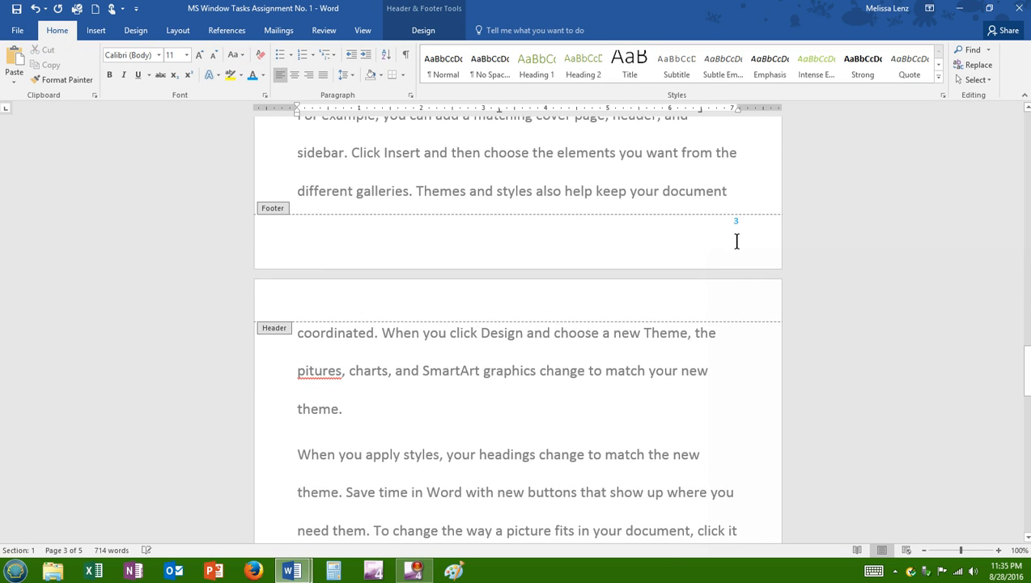
{"action": "scroll", "coordinate": [684, 186], "scroll_direction": "down", "scroll_amount": 5}
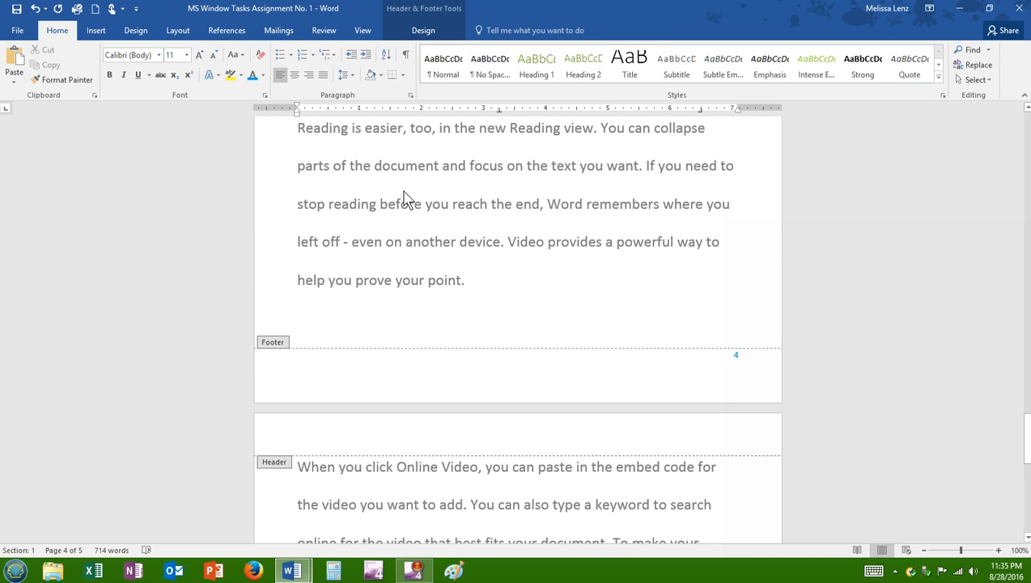
{"action": "scroll", "coordinate": [403, 195], "scroll_direction": "up", "scroll_amount": 4}
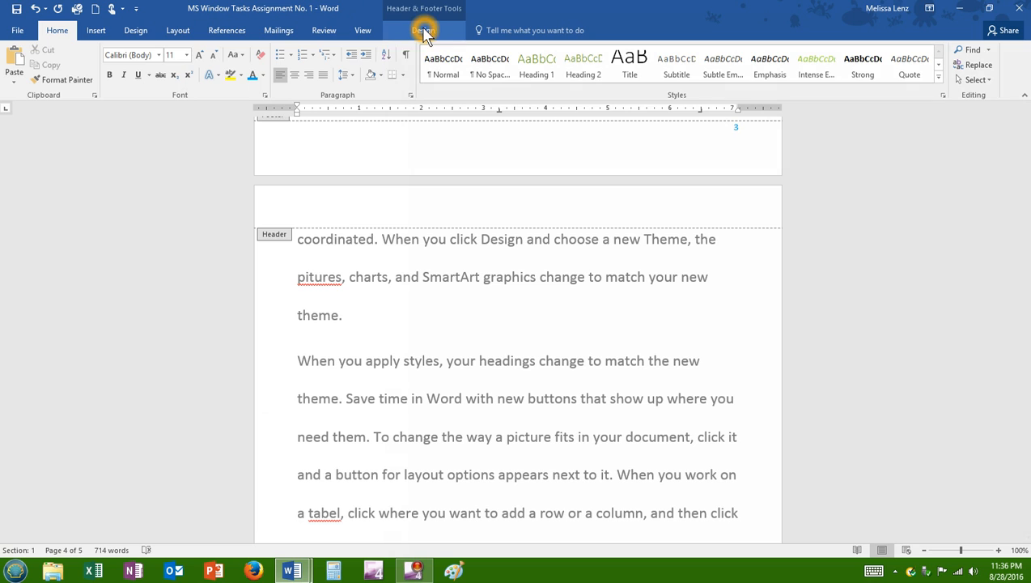
{"action": "left_click", "coordinate": [425, 32]}
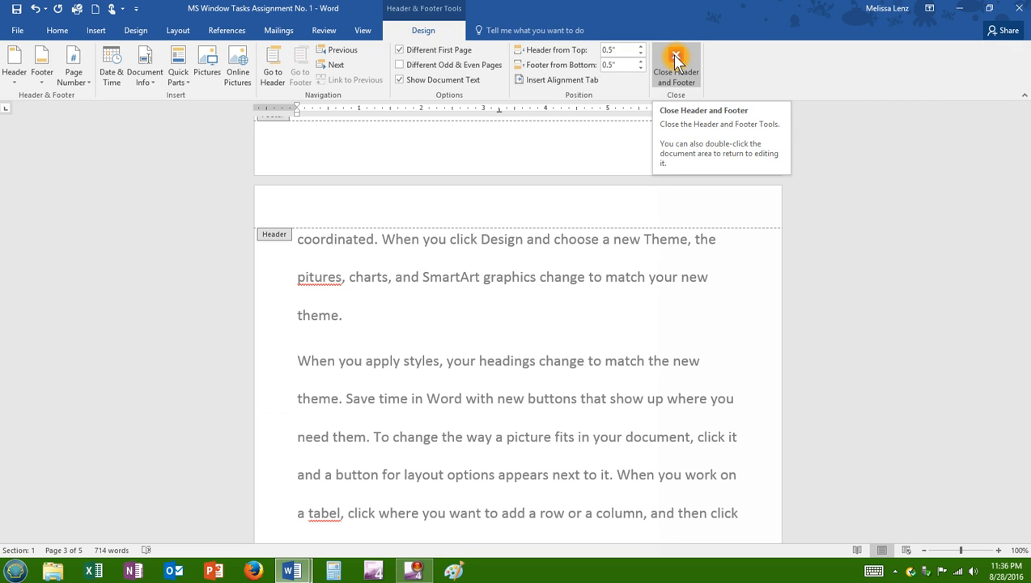
{"action": "left_click", "coordinate": [574, 303]}
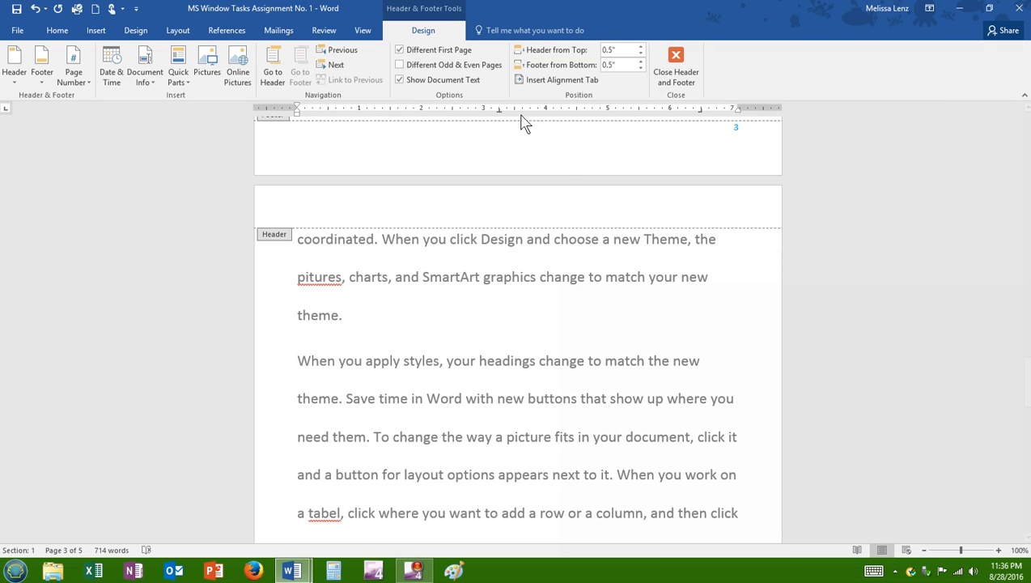
{"action": "left_click", "coordinate": [483, 225]}
{"action": "double_click", "coordinate": [505, 293]}
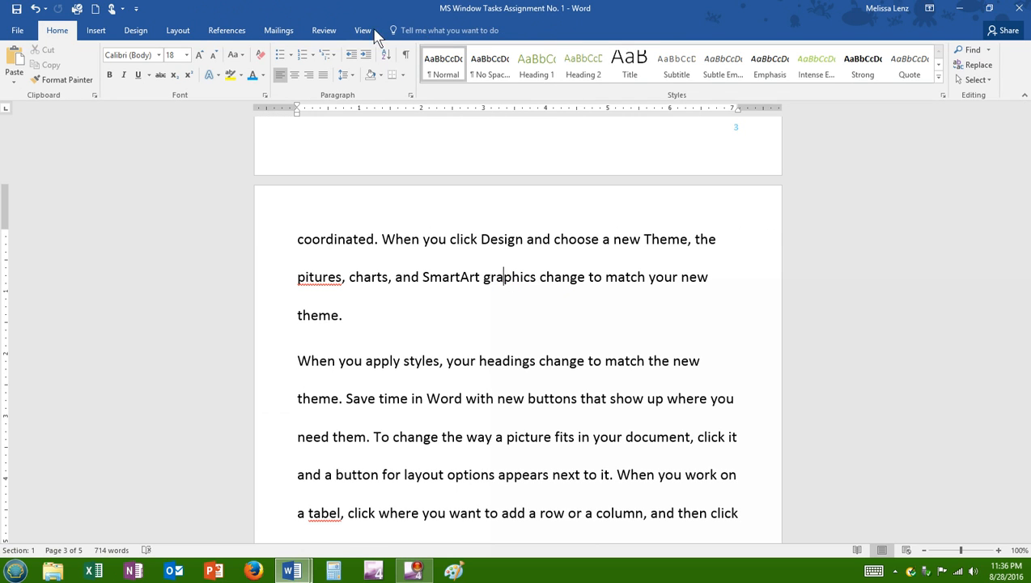
{"action": "left_click", "coordinate": [400, 8]}
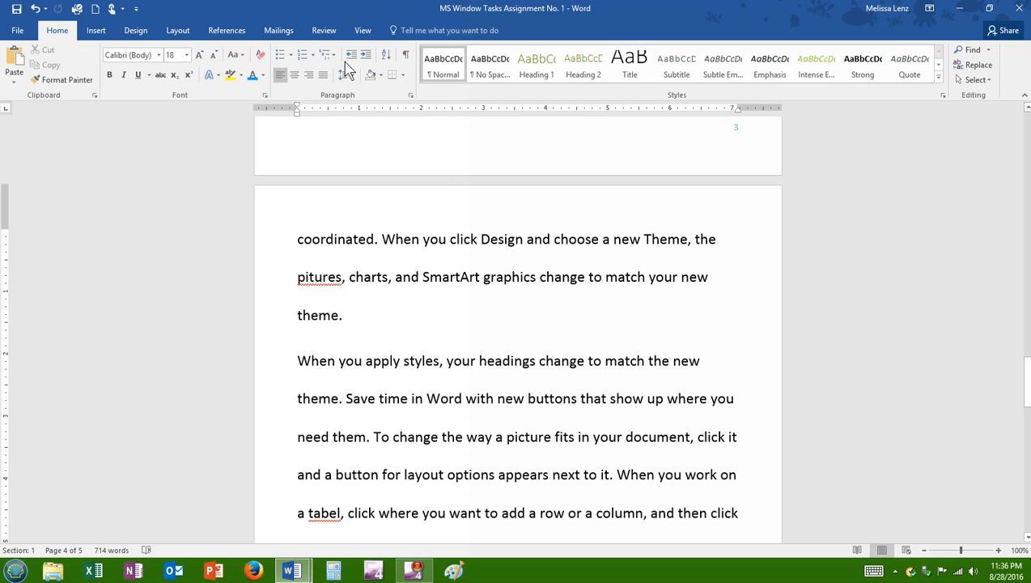
{"action": "left_click", "coordinate": [540, 218]}
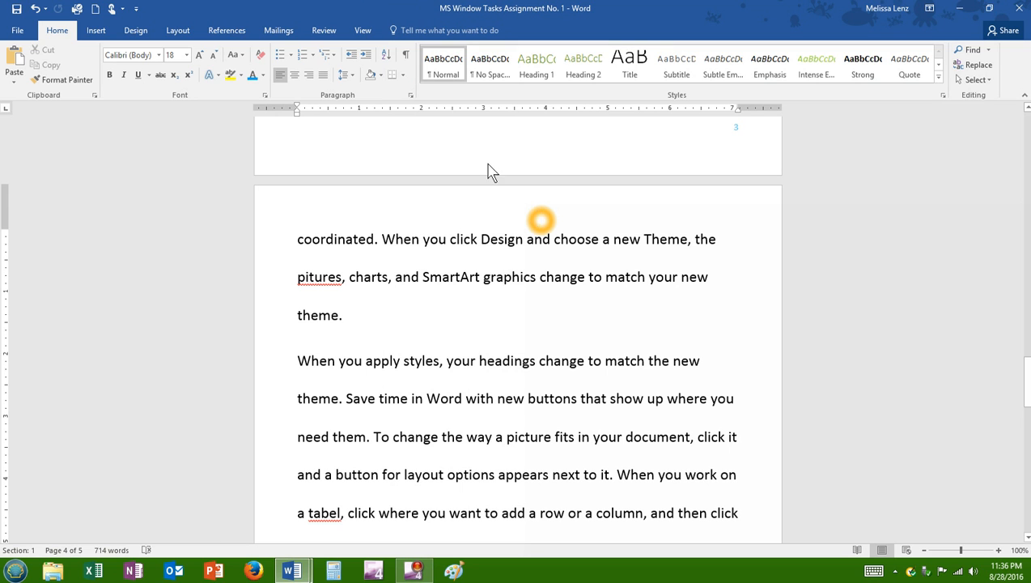
{"action": "left_click", "coordinate": [385, 28]}
{"action": "left_click", "coordinate": [540, 213]}
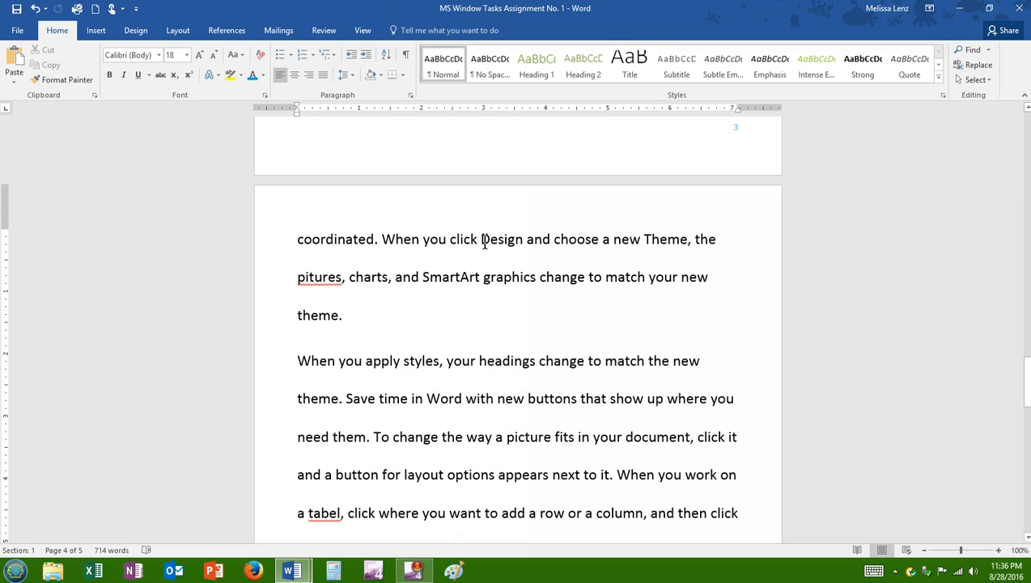
Reopen the page 4 footer for editing, and close it to return to the body text
{"action": "scroll", "coordinate": [568, 274], "scroll_direction": "down", "scroll_amount": 10}
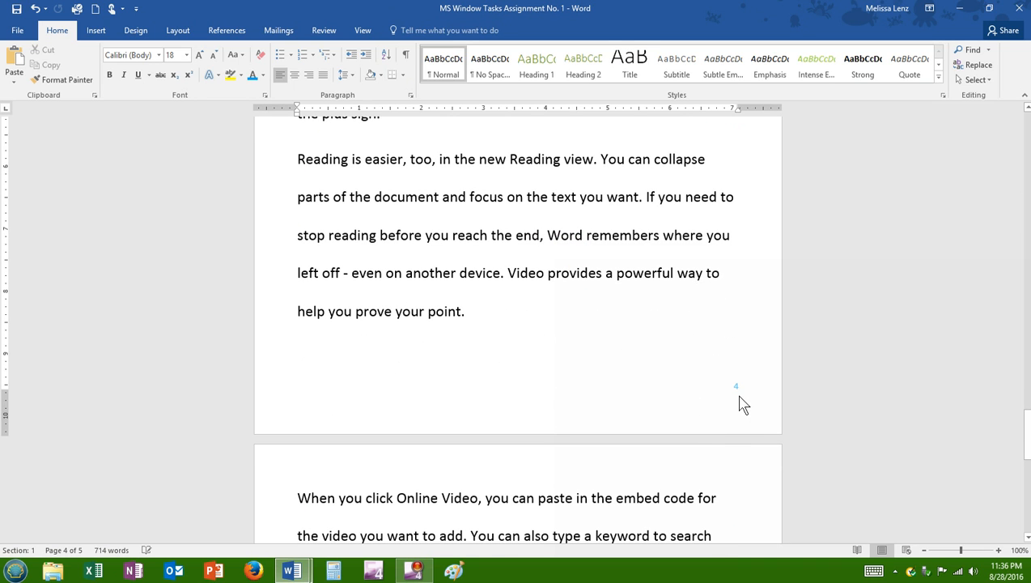
{"action": "double_click", "coordinate": [659, 403]}
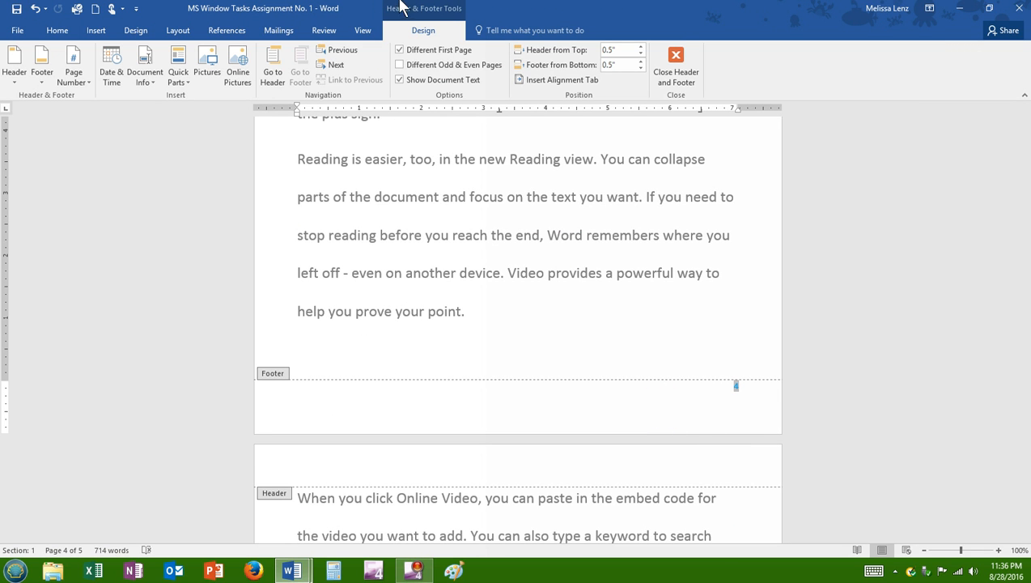
{"action": "left_click", "coordinate": [751, 415]}
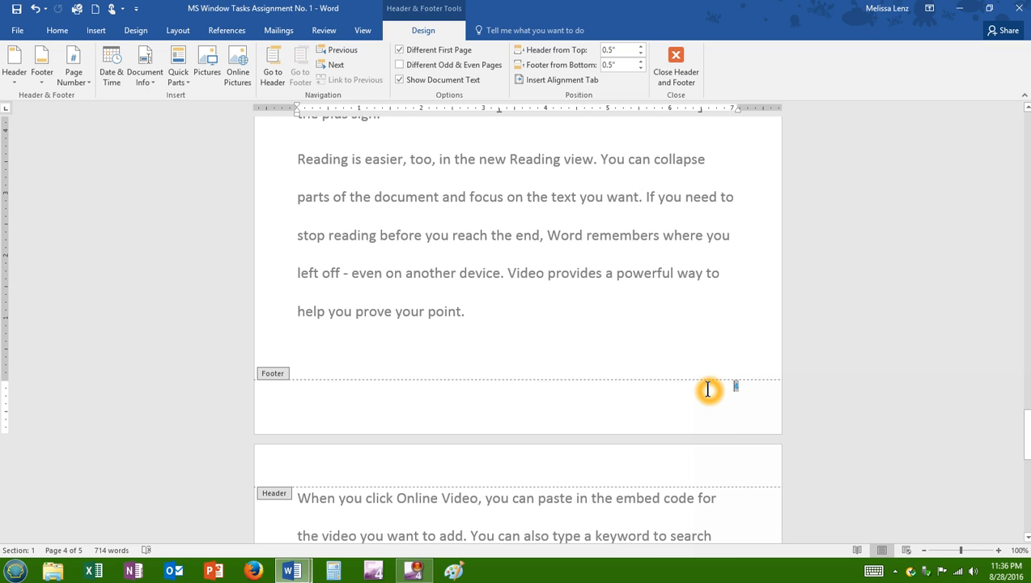
{"action": "left_click", "coordinate": [761, 402]}
{"action": "left_click", "coordinate": [735, 384]}
{"action": "left_click", "coordinate": [673, 47]}
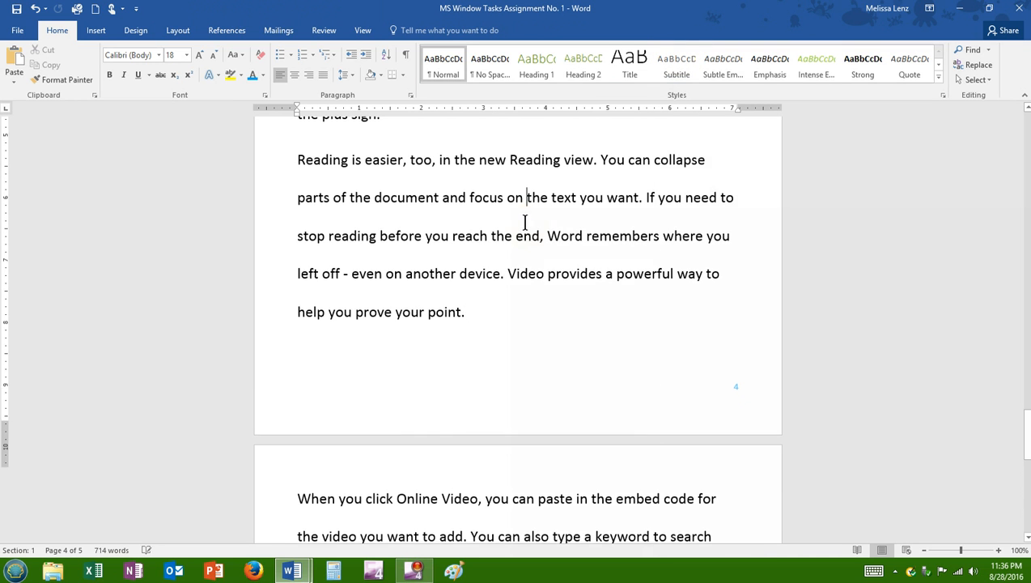
Examine the document from page 4 back to the first page, checking page numbers and the end of the justified paragraph
{"action": "scroll", "coordinate": [525, 224], "scroll_direction": "up", "scroll_amount": 7}
{"action": "scroll", "coordinate": [525, 223], "scroll_direction": "up", "scroll_amount": 3}
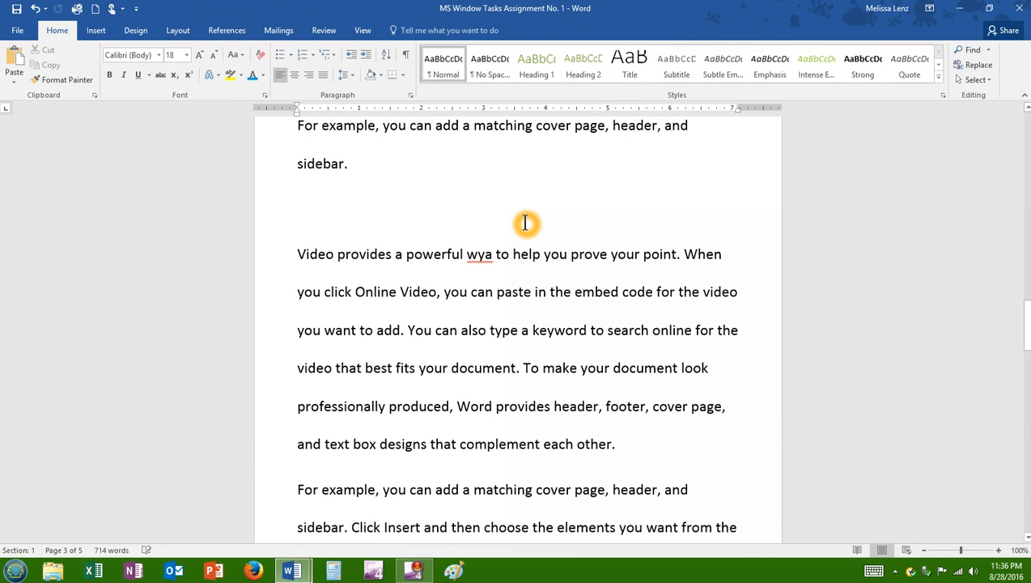
{"action": "left_click", "coordinate": [478, 241]}
{"action": "scroll", "coordinate": [478, 241], "scroll_direction": "up", "scroll_amount": 3}
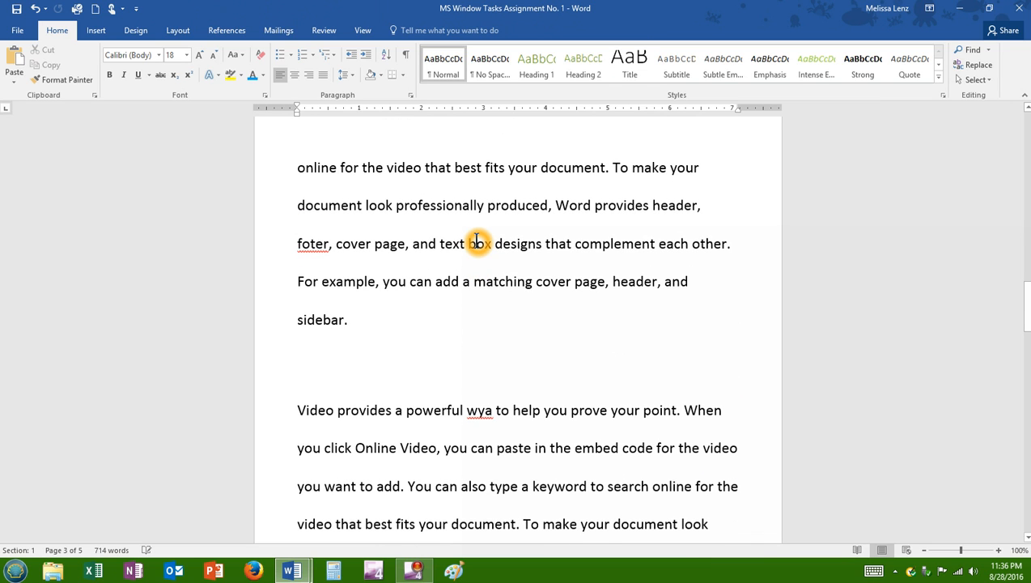
{"action": "scroll", "coordinate": [478, 241], "scroll_direction": "up", "scroll_amount": 1}
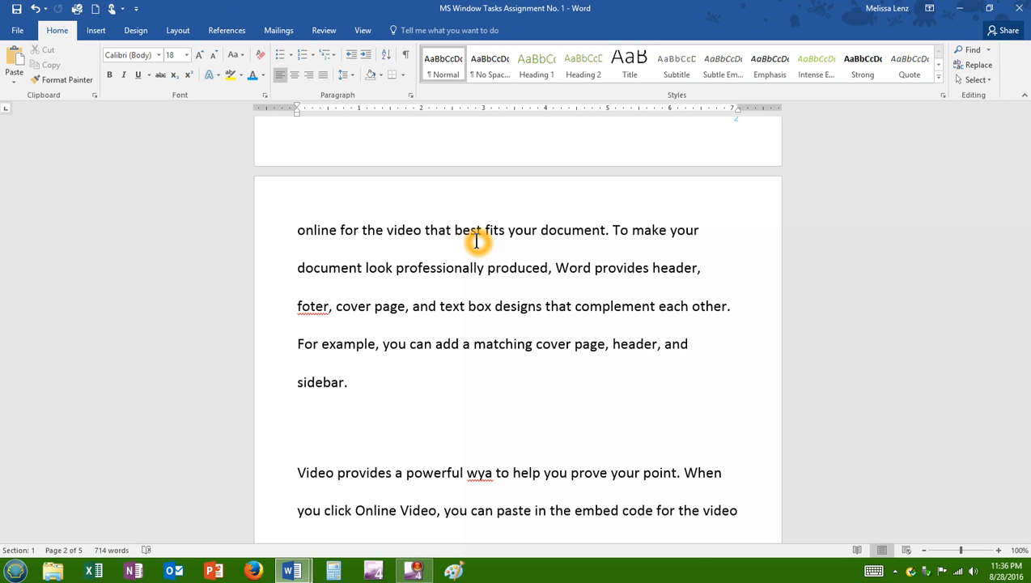
{"action": "scroll", "coordinate": [478, 242], "scroll_direction": "up", "scroll_amount": 20}
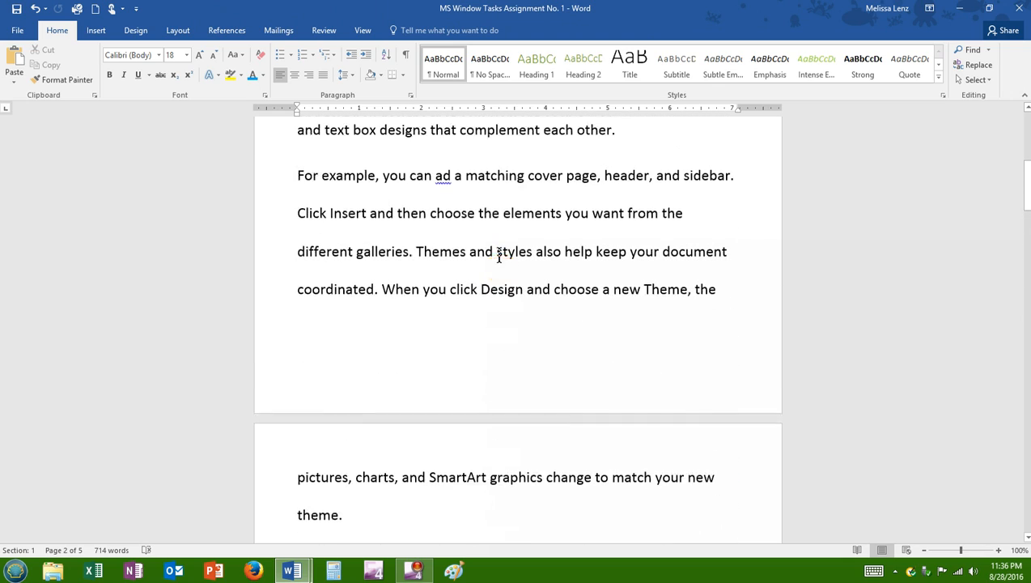
{"action": "scroll", "coordinate": [499, 255], "scroll_direction": "down", "scroll_amount": 3}
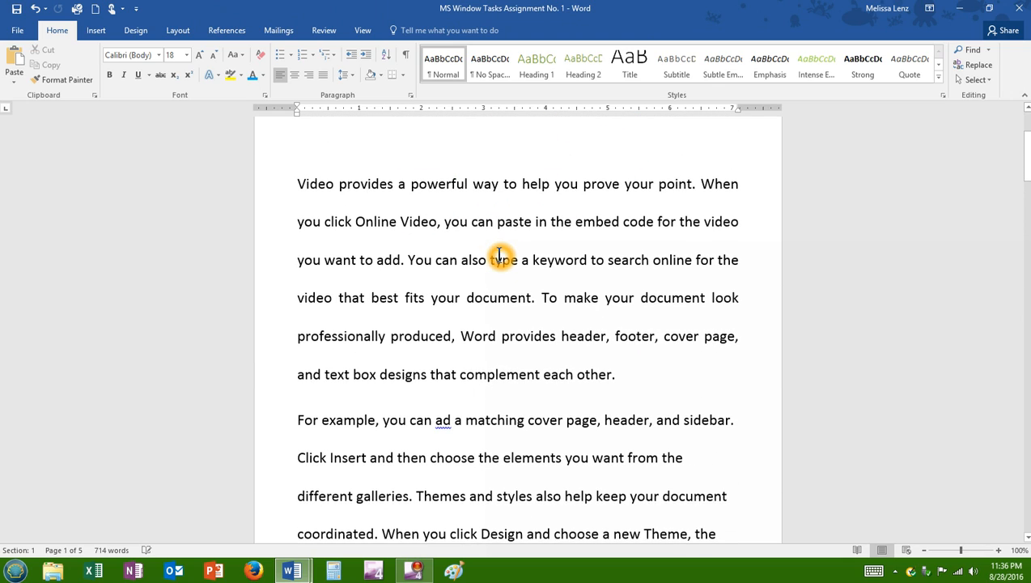
{"action": "scroll", "coordinate": [499, 256], "scroll_direction": "down", "scroll_amount": 5}
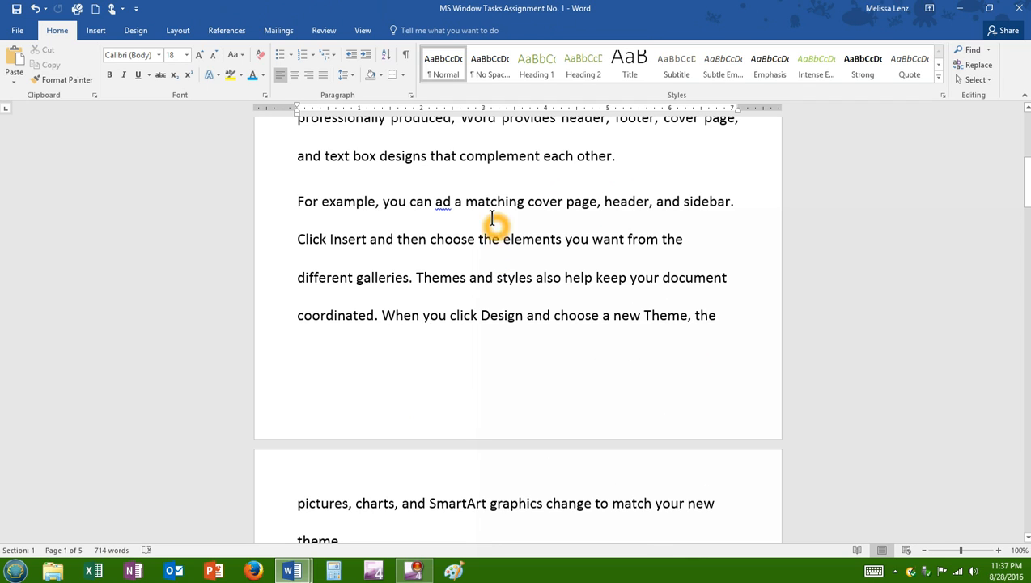
{"action": "left_click", "coordinate": [623, 158]}
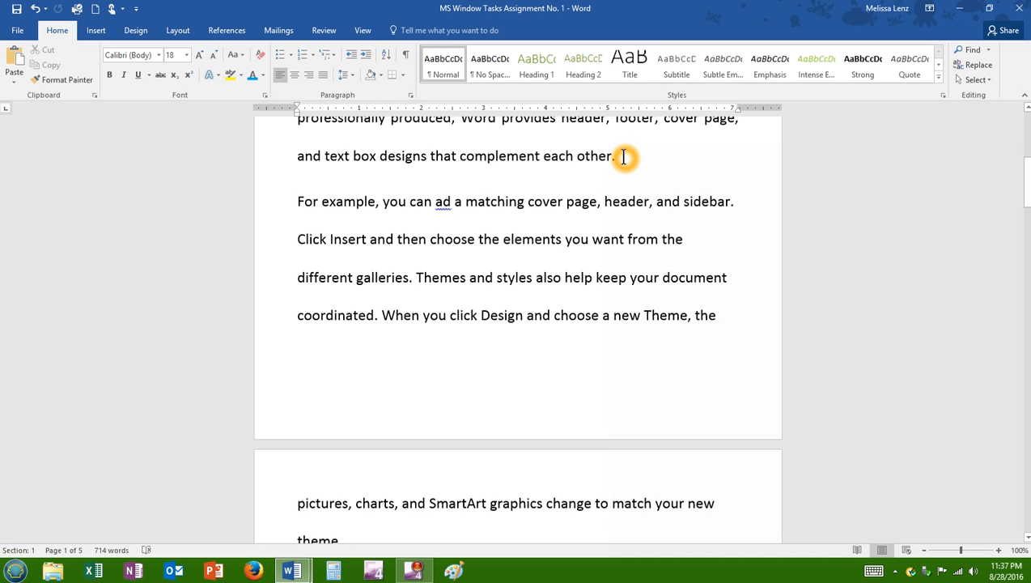
{"action": "left_click", "coordinate": [403, 230]}
{"action": "scroll", "coordinate": [404, 227], "scroll_direction": "up", "scroll_amount": 5}
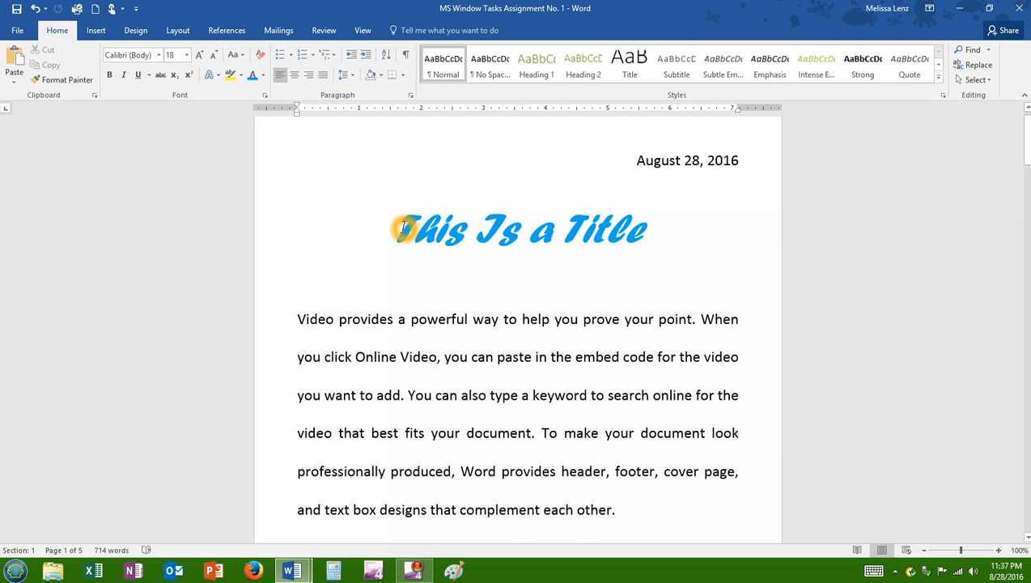
Place the cursor after "theme." at the end of the paragraph that continues onto page 2
{"action": "left_click", "coordinate": [296, 339]}
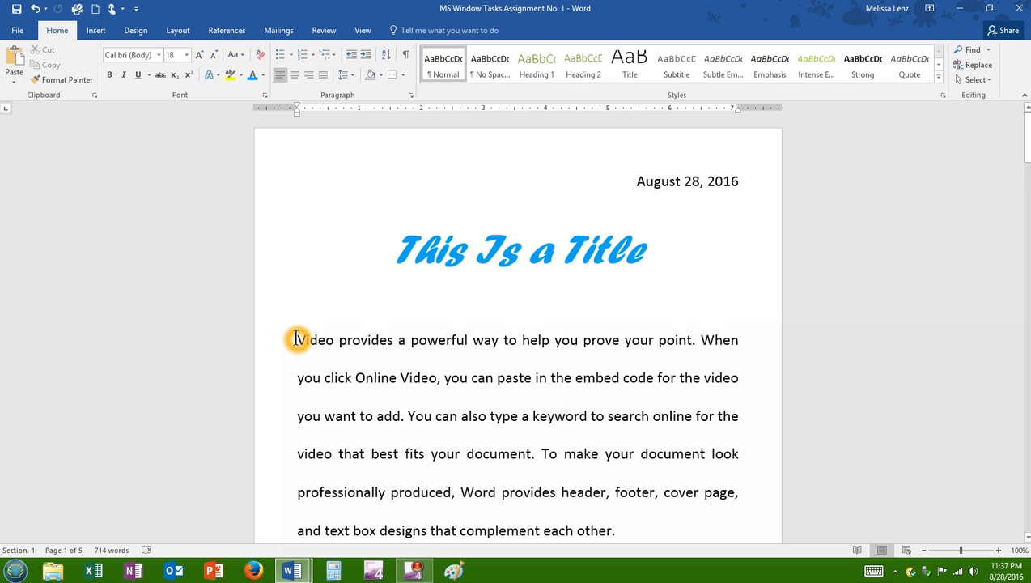
{"action": "left_click", "coordinate": [361, 376]}
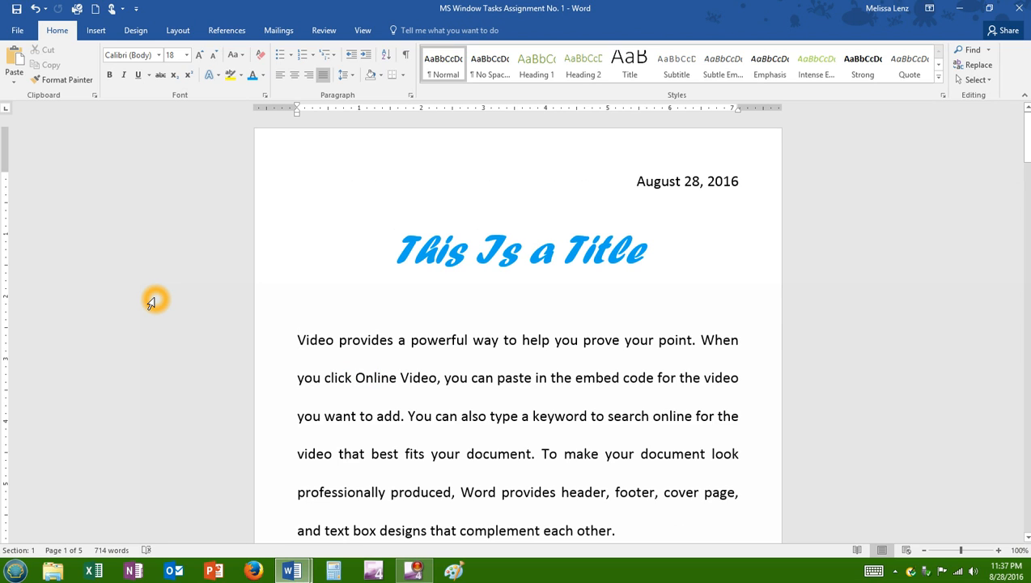
{"action": "scroll", "coordinate": [417, 431], "scroll_direction": "down", "scroll_amount": 7}
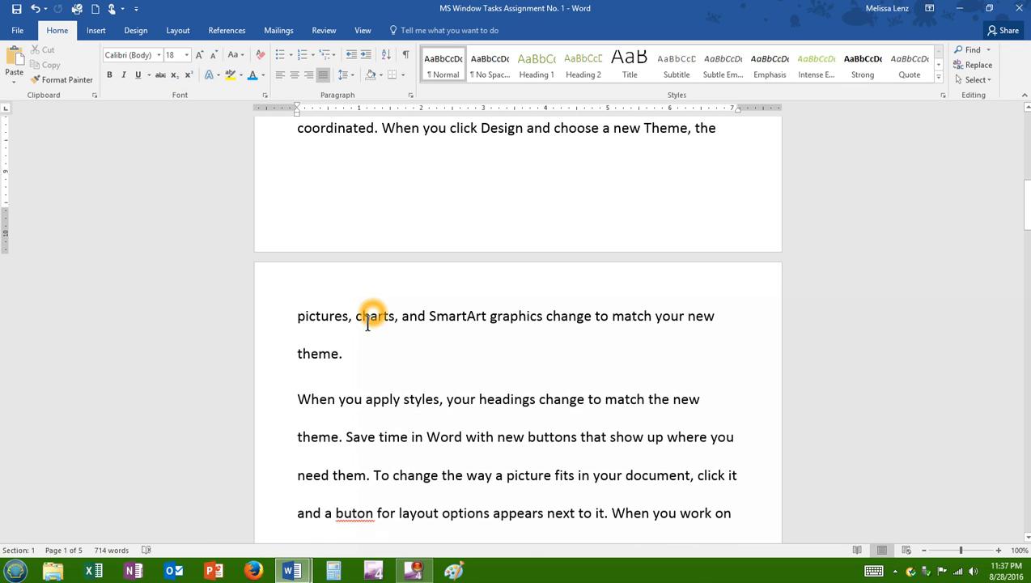
{"action": "left_click", "coordinate": [361, 350]}
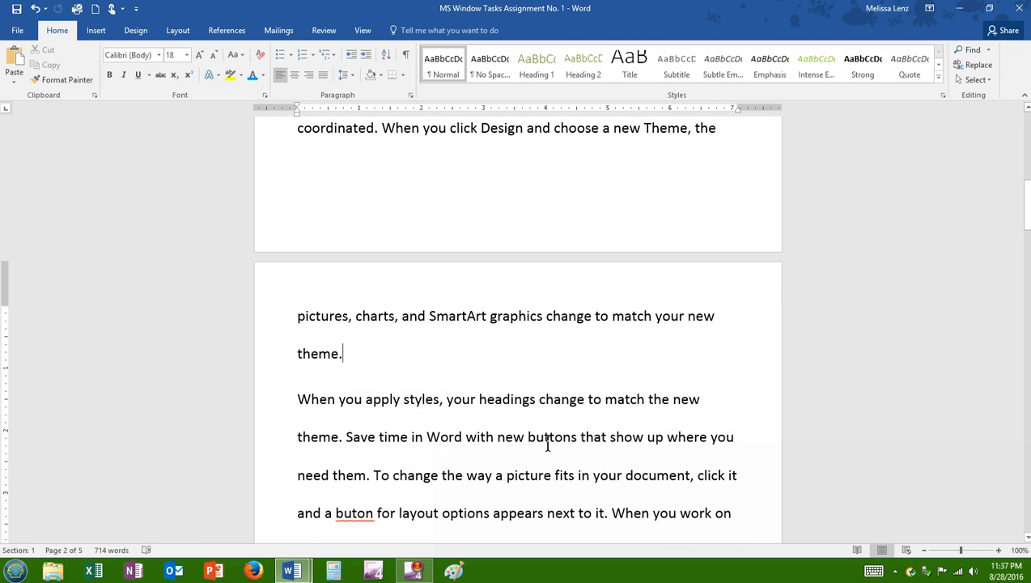
{"action": "scroll", "coordinate": [547, 441], "scroll_direction": "up", "scroll_amount": 7}
{"action": "scroll", "coordinate": [549, 444], "scroll_direction": "down", "scroll_amount": 5}
{"action": "scroll", "coordinate": [548, 444], "scroll_direction": "down", "scroll_amount": 2}
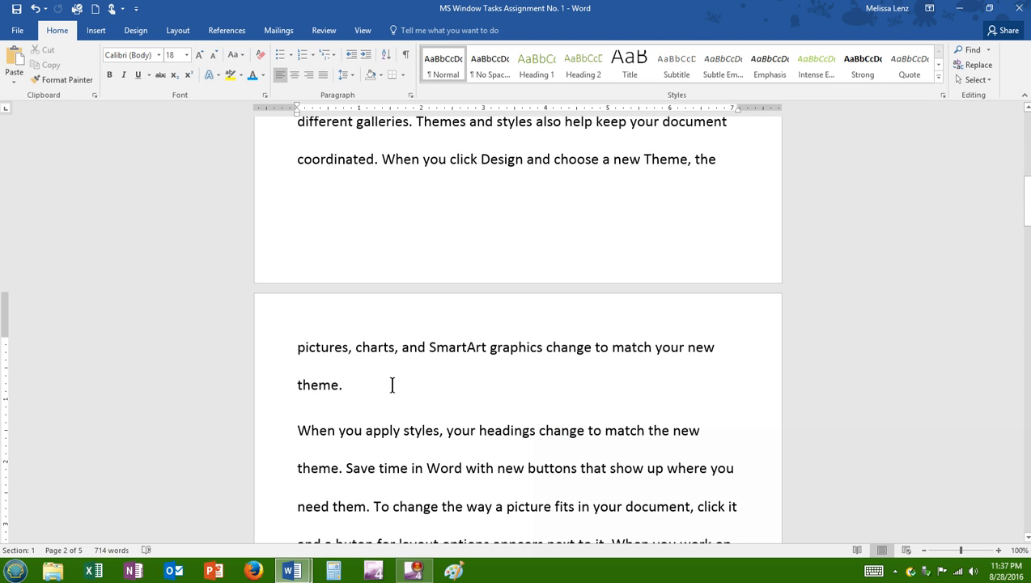
{"action": "left_click", "coordinate": [343, 387]}
{"action": "scroll", "coordinate": [357, 391], "scroll_direction": "down", "scroll_amount": 2}
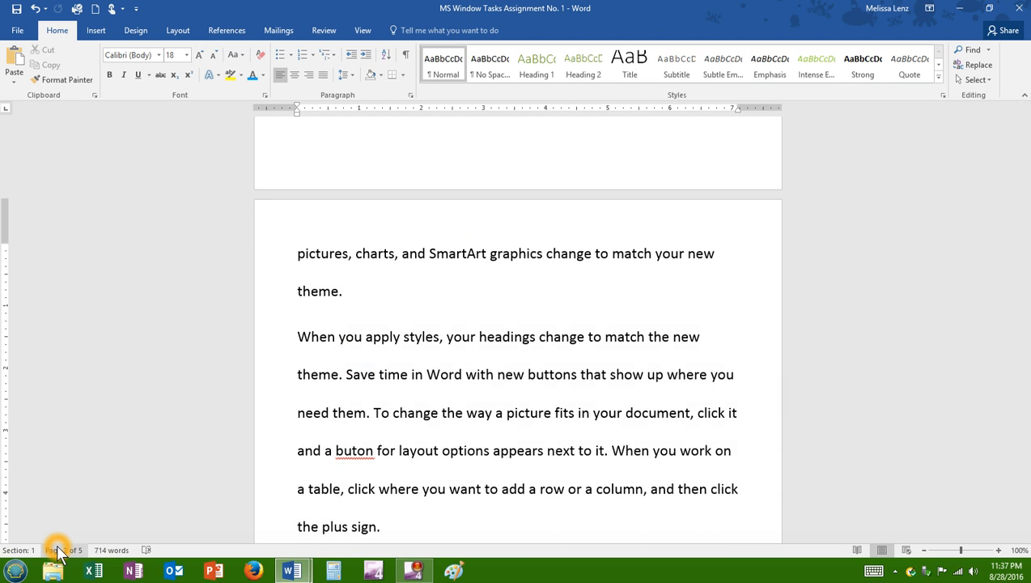
Insert the roxishades picture from the Pictures folder after "theme." on page 2
{"action": "left_click", "coordinate": [95, 36]}
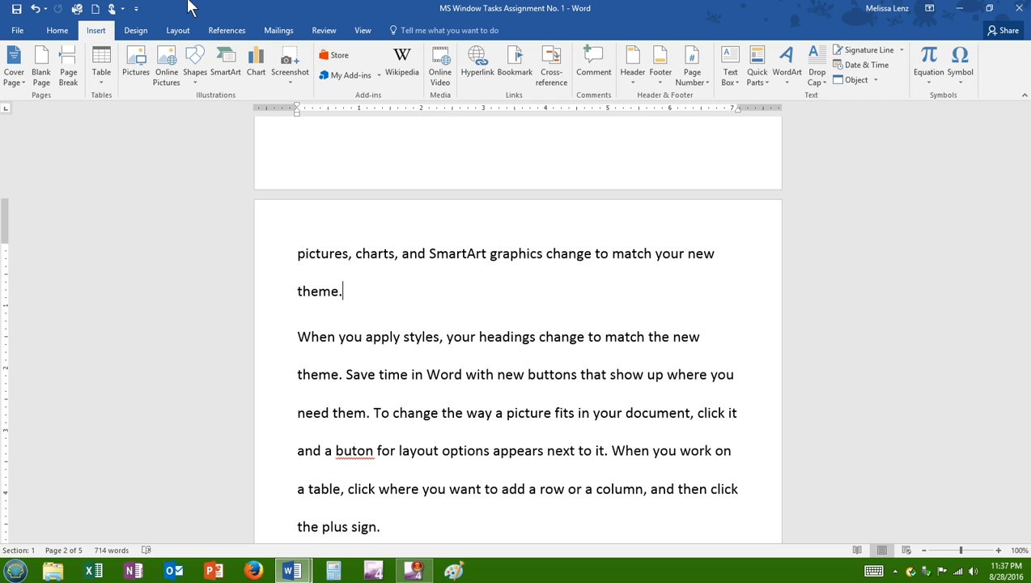
{"action": "left_click", "coordinate": [165, 80]}
{"action": "left_click", "coordinate": [136, 76]}
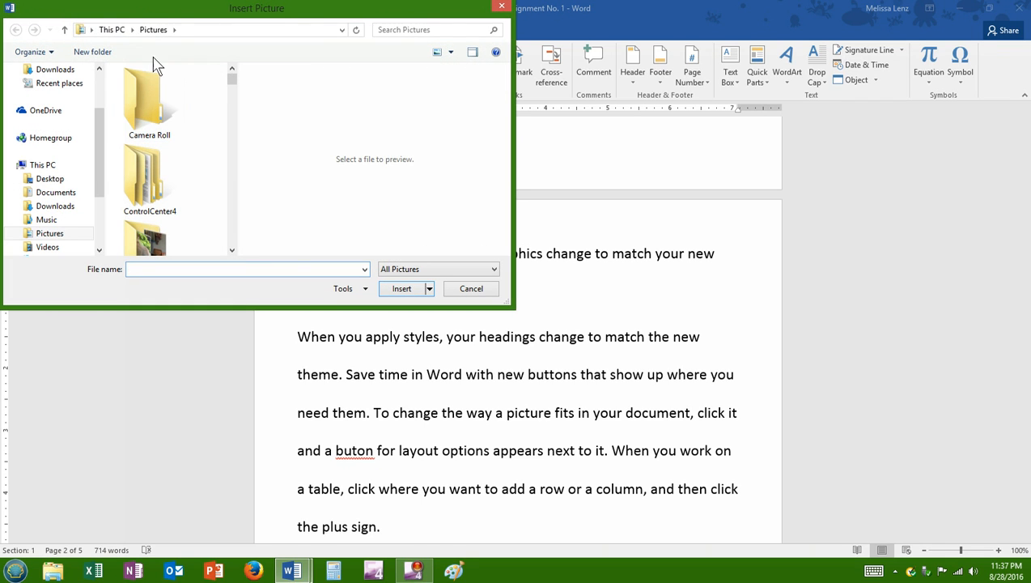
{"action": "left_click", "coordinate": [154, 30]}
{"action": "left_click", "coordinate": [154, 32]}
{"action": "left_click_drag", "start_coordinate": [230, 77], "coordinate": [233, 229]}
{"action": "scroll", "coordinate": [230, 212], "scroll_direction": "up", "scroll_amount": 5}
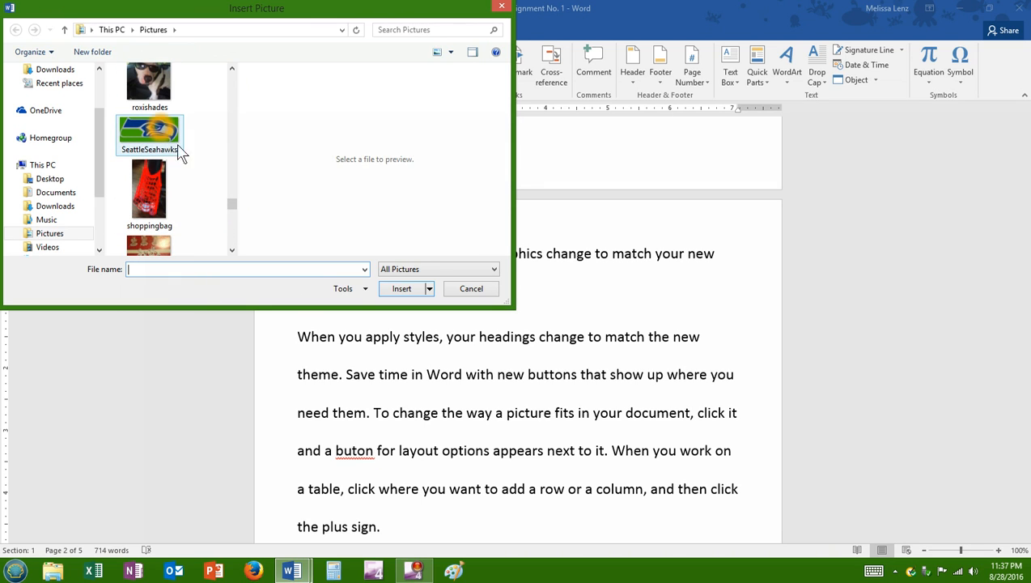
{"action": "scroll", "coordinate": [232, 203], "scroll_direction": "up", "scroll_amount": 1}
{"action": "scroll", "coordinate": [232, 205], "scroll_direction": "up", "scroll_amount": 1}
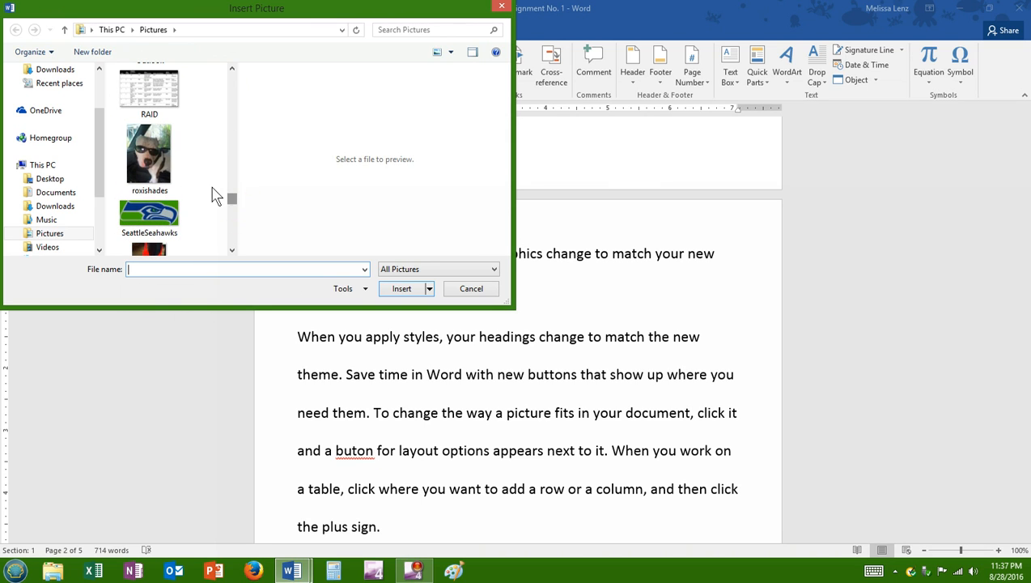
{"action": "left_click", "coordinate": [151, 155]}
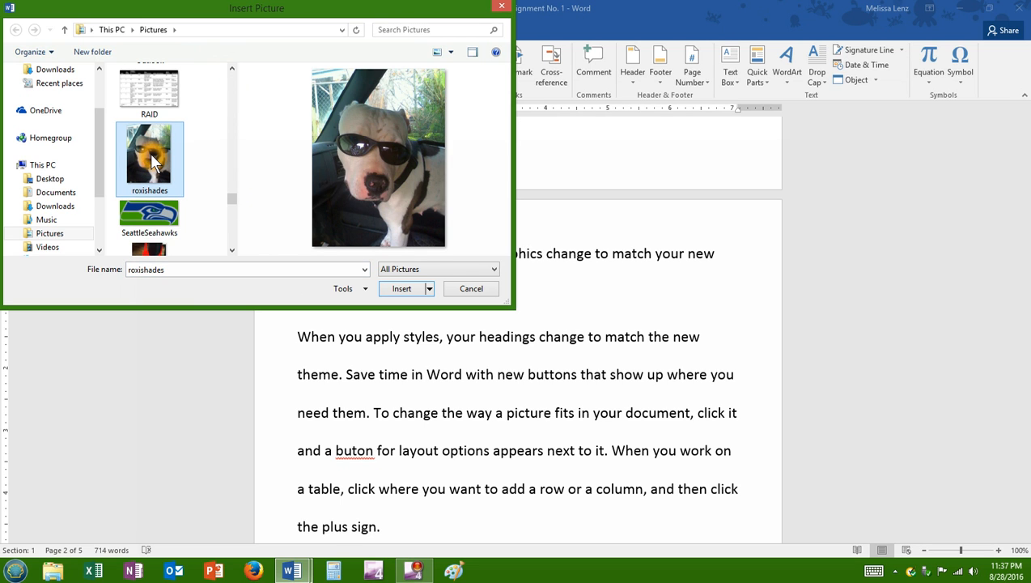
{"action": "left_click", "coordinate": [410, 291]}
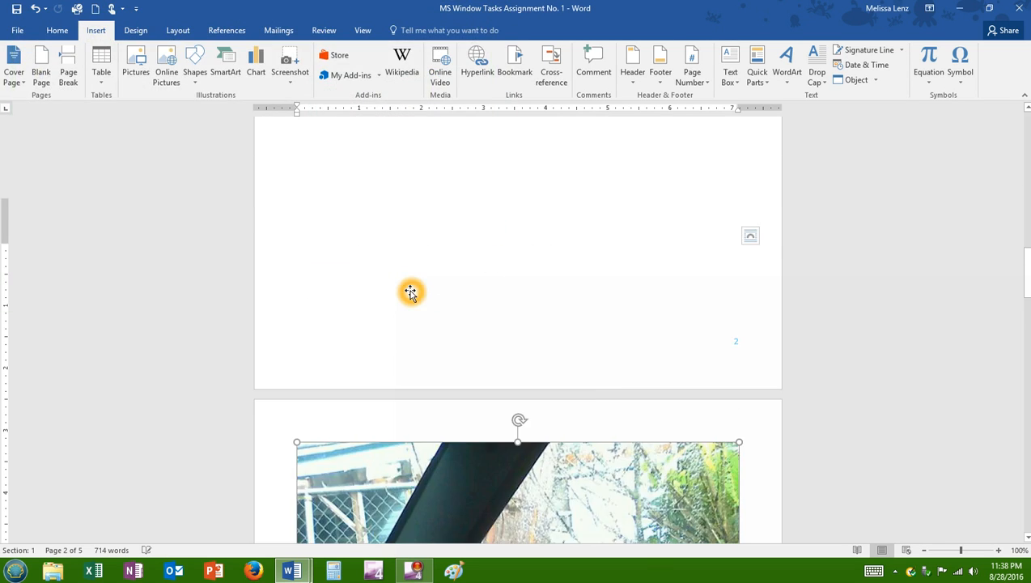
Examine where the inserted dog picture sits relative to the text on pages 2 and 3, and display its formatting tools
{"action": "scroll", "coordinate": [568, 379], "scroll_direction": "down", "scroll_amount": 3}
{"action": "scroll", "coordinate": [568, 379], "scroll_direction": "up", "scroll_amount": 13}
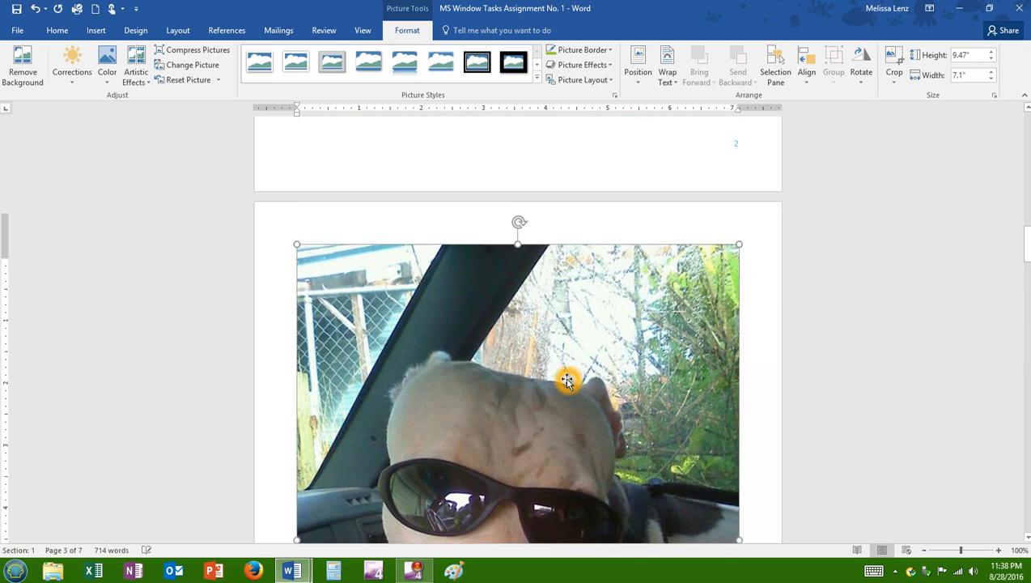
{"action": "scroll", "coordinate": [567, 380], "scroll_direction": "up", "scroll_amount": 8}
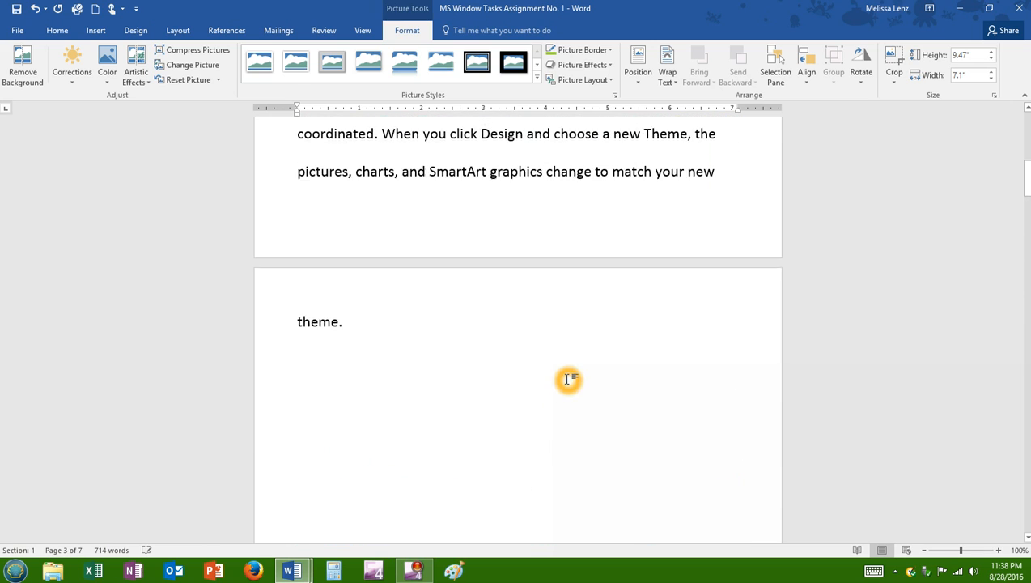
{"action": "scroll", "coordinate": [568, 380], "scroll_direction": "down", "scroll_amount": 3}
{"action": "scroll", "coordinate": [608, 373], "scroll_direction": "down", "scroll_amount": 10}
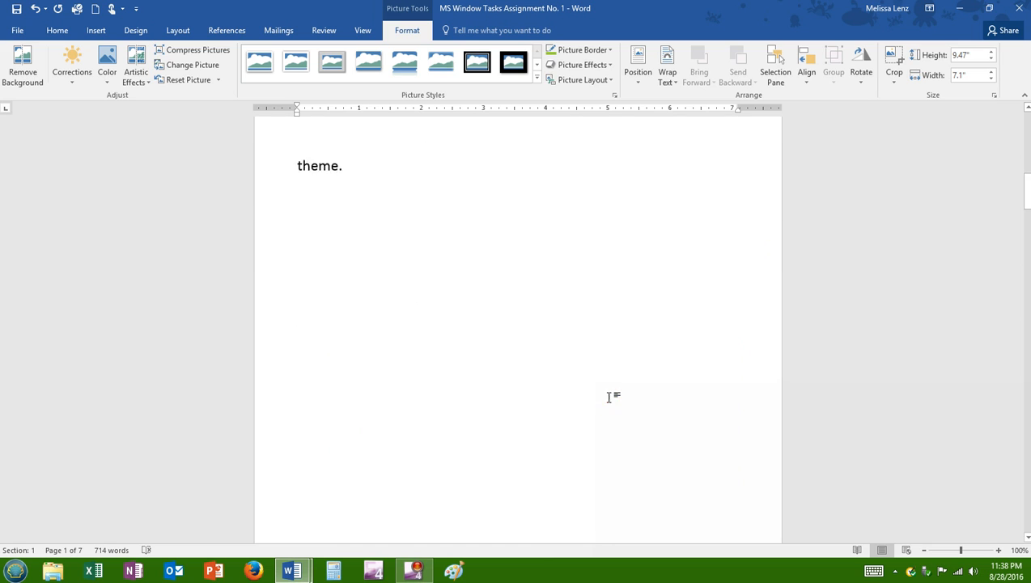
{"action": "scroll", "coordinate": [636, 382], "scroll_direction": "down", "scroll_amount": 8}
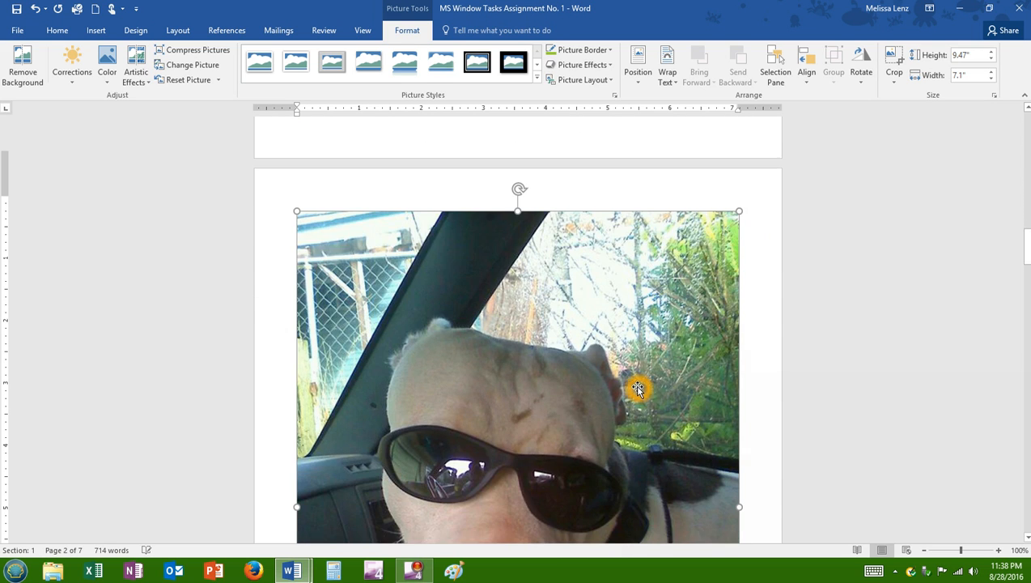
{"action": "left_click", "coordinate": [567, 351]}
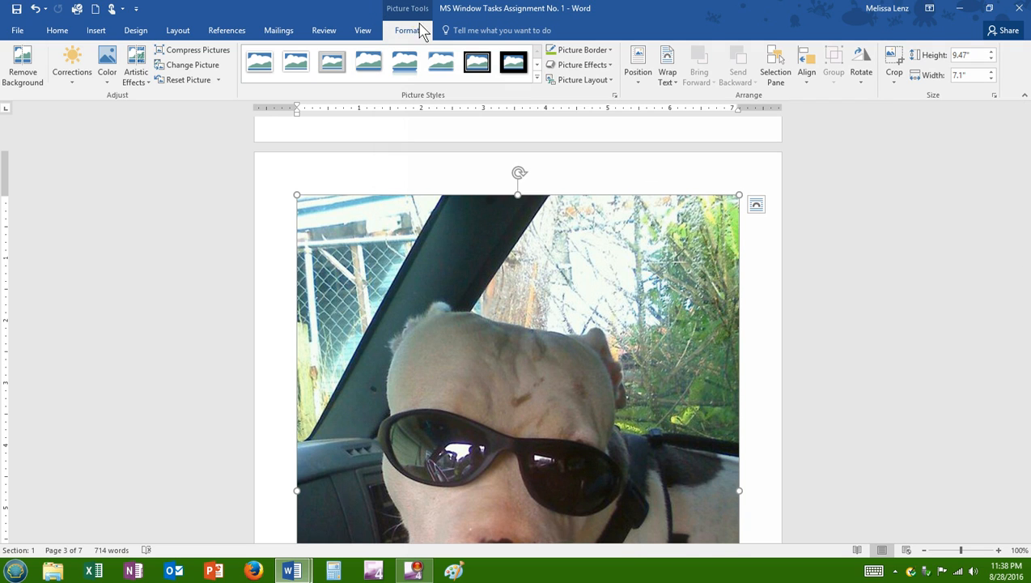
{"action": "left_click", "coordinate": [406, 37]}
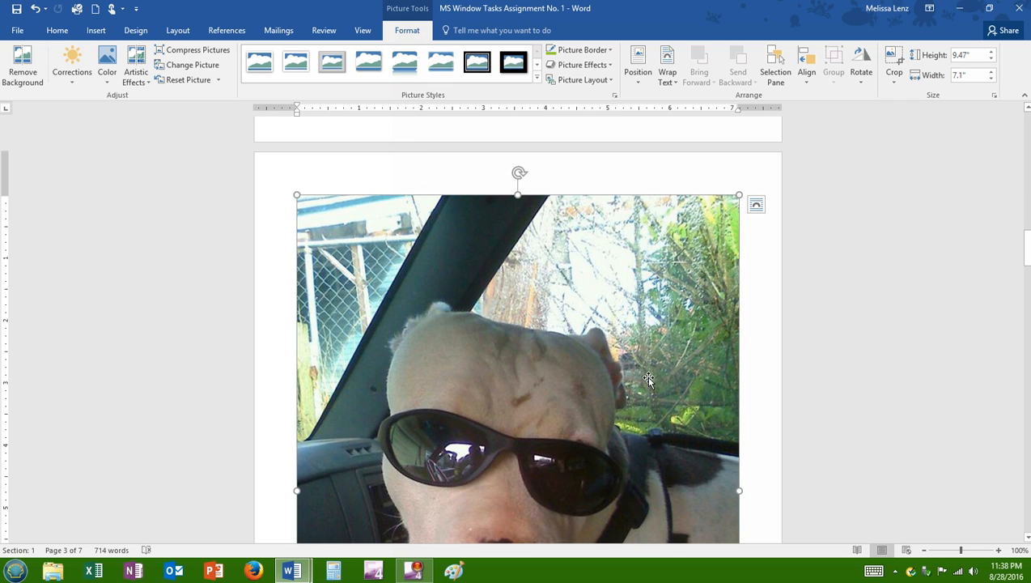
Open the dog picture's layout options, and examine the Square wrapping choice and the picture's edges on page 3
{"action": "left_click", "coordinate": [608, 371]}
{"action": "left_click", "coordinate": [759, 209]}
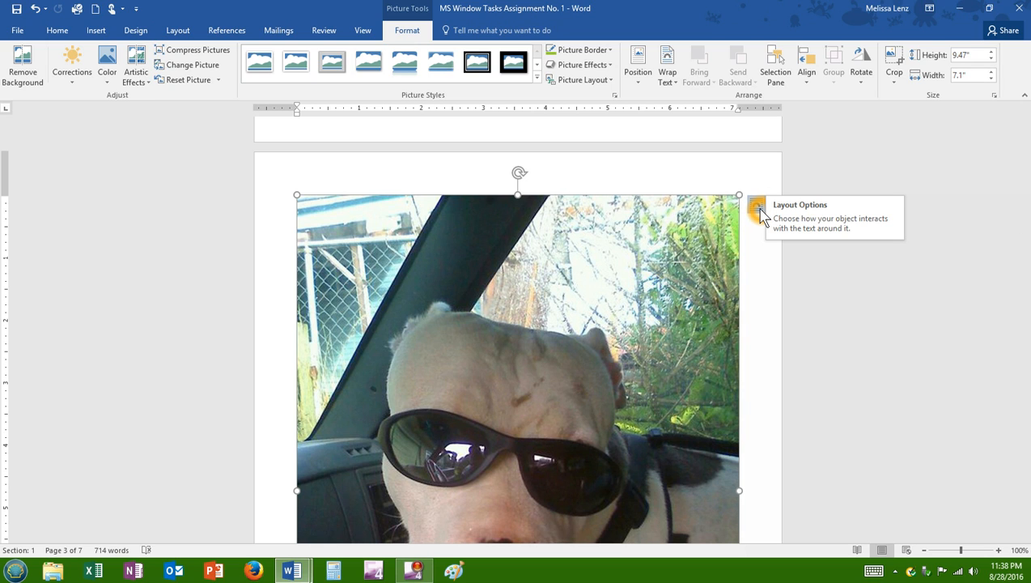
{"action": "left_click", "coordinate": [759, 209]}
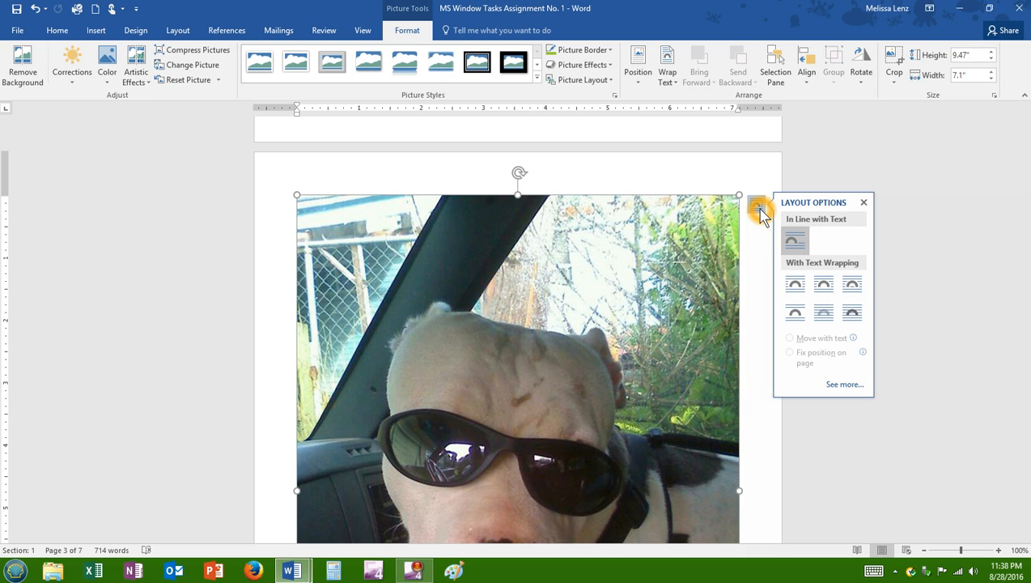
{"action": "left_click", "coordinate": [796, 284]}
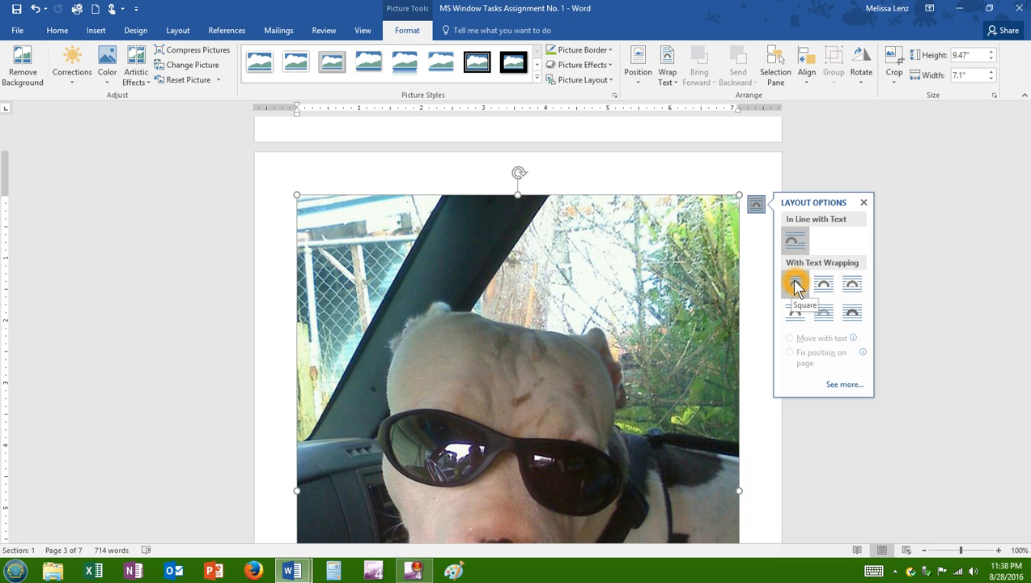
{"action": "left_click", "coordinate": [729, 167]}
{"action": "left_click", "coordinate": [731, 223]}
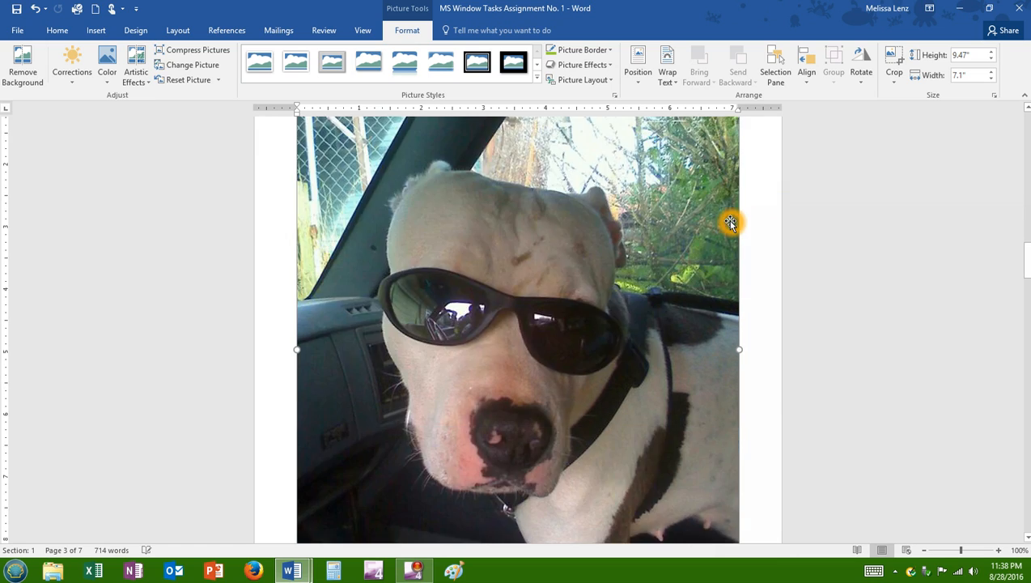
{"action": "scroll", "coordinate": [731, 224], "scroll_direction": "down", "scroll_amount": 4}
{"action": "left_click", "coordinate": [296, 315]}
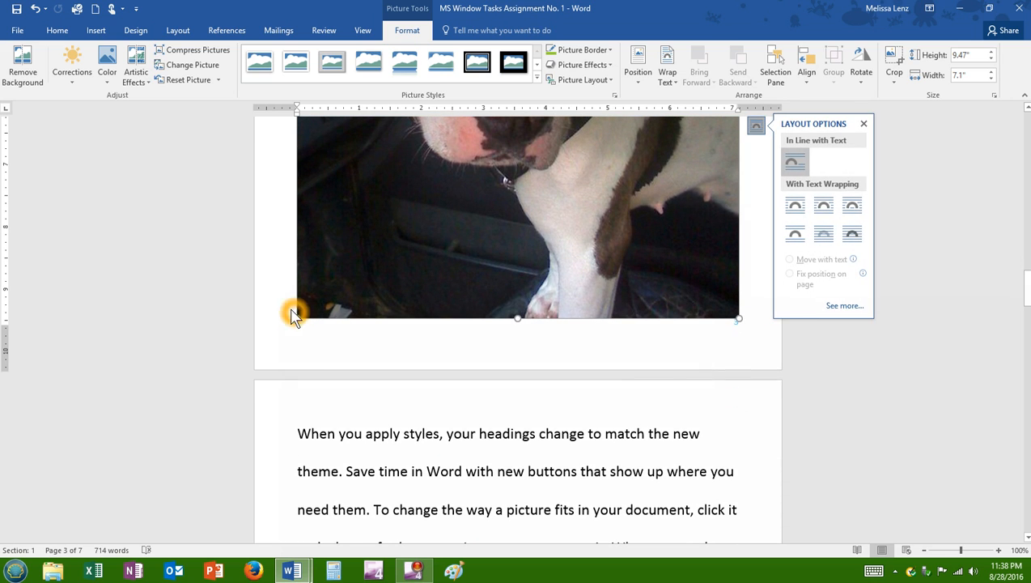
{"action": "left_click", "coordinate": [313, 292]}
{"action": "left_click", "coordinate": [301, 305]}
{"action": "left_click", "coordinate": [688, 447]}
{"action": "scroll", "coordinate": [688, 368], "scroll_direction": "up", "scroll_amount": 5}
{"action": "left_click", "coordinate": [686, 305]}
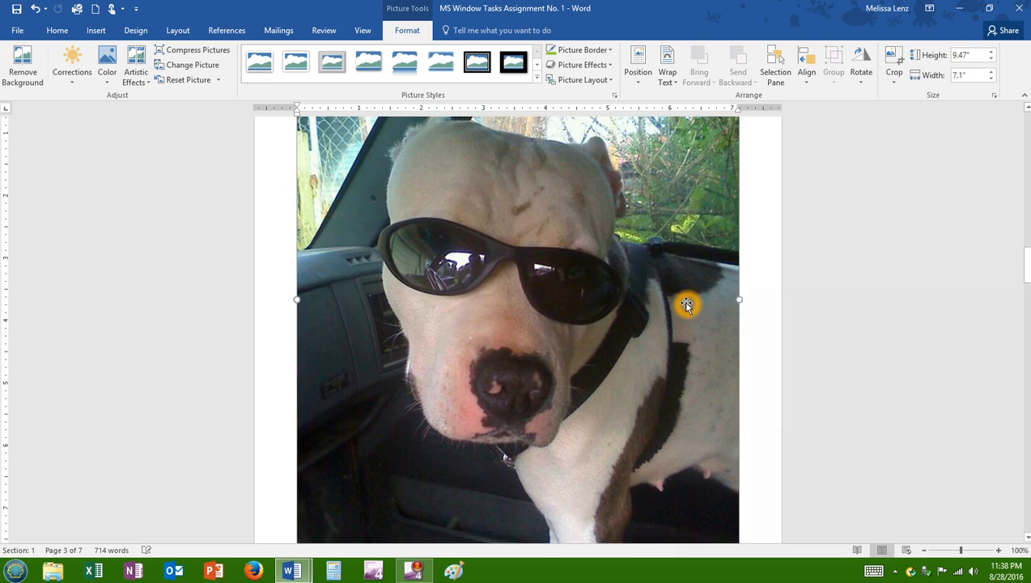
{"action": "scroll", "coordinate": [687, 305], "scroll_direction": "up", "scroll_amount": 5}
Set the dog picture's text wrapping to Tight
{"action": "left_click", "coordinate": [755, 328]}
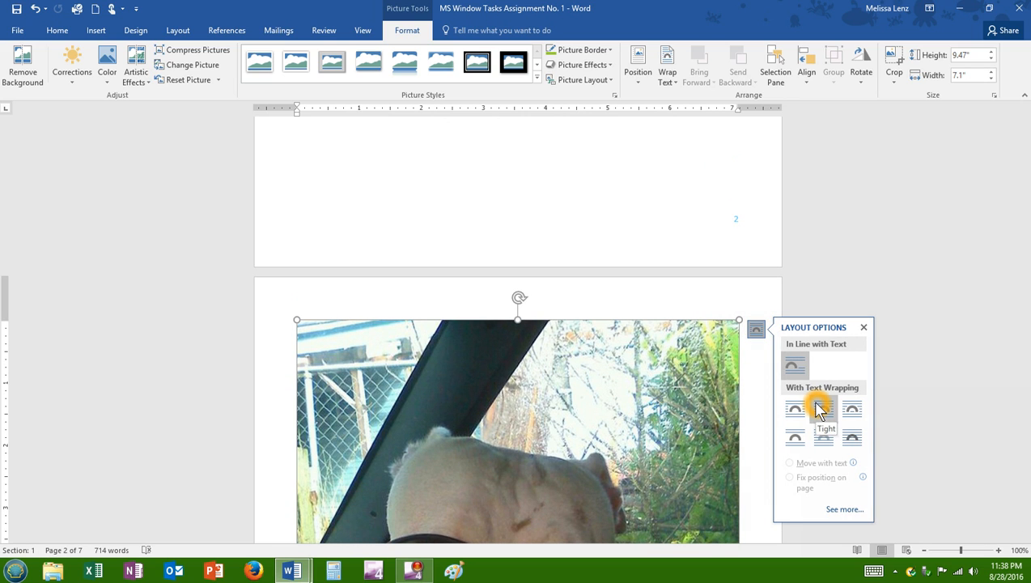
{"action": "left_click", "coordinate": [821, 410]}
{"action": "left_click", "coordinate": [762, 309]}
{"action": "scroll", "coordinate": [763, 308], "scroll_direction": "down", "scroll_amount": 1}
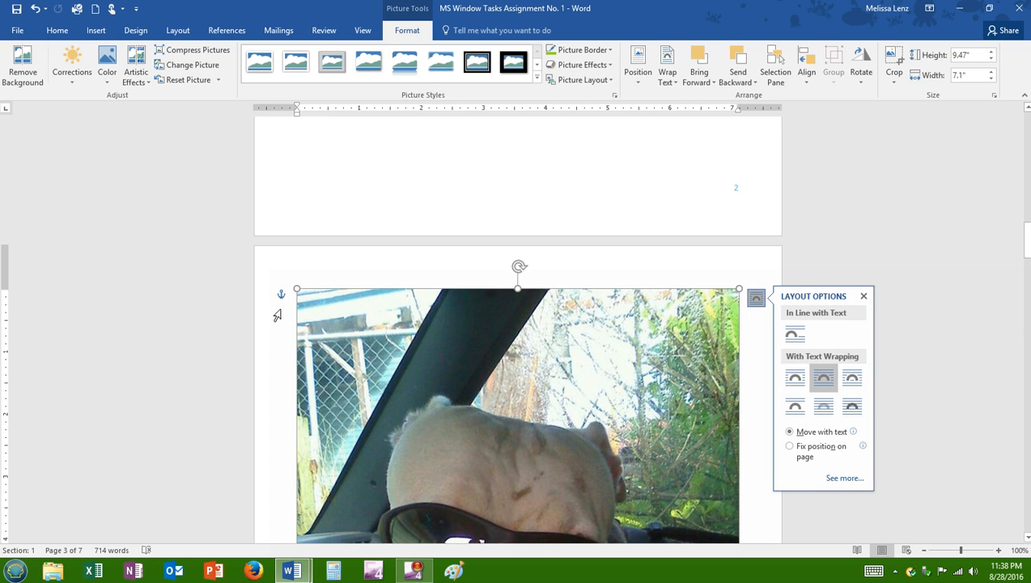
Shrink the dog picture proportionally from its lower corner to about 5.47" high and 4.1" wide
{"action": "left_click", "coordinate": [275, 305]}
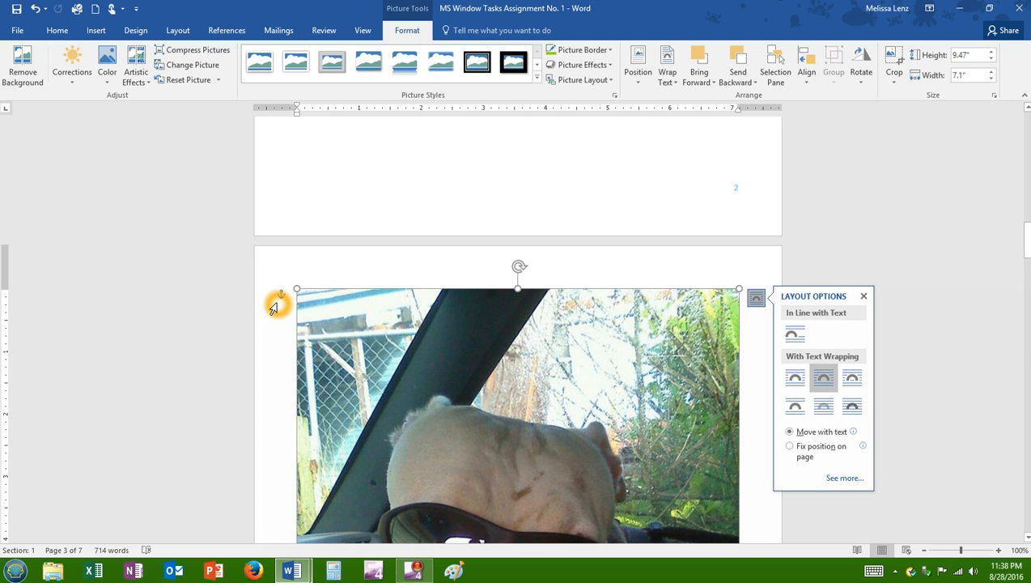
{"action": "left_click", "coordinate": [628, 376]}
{"action": "scroll", "coordinate": [628, 377], "scroll_direction": "down", "scroll_amount": 4}
{"action": "scroll", "coordinate": [628, 377], "scroll_direction": "down", "scroll_amount": 3}
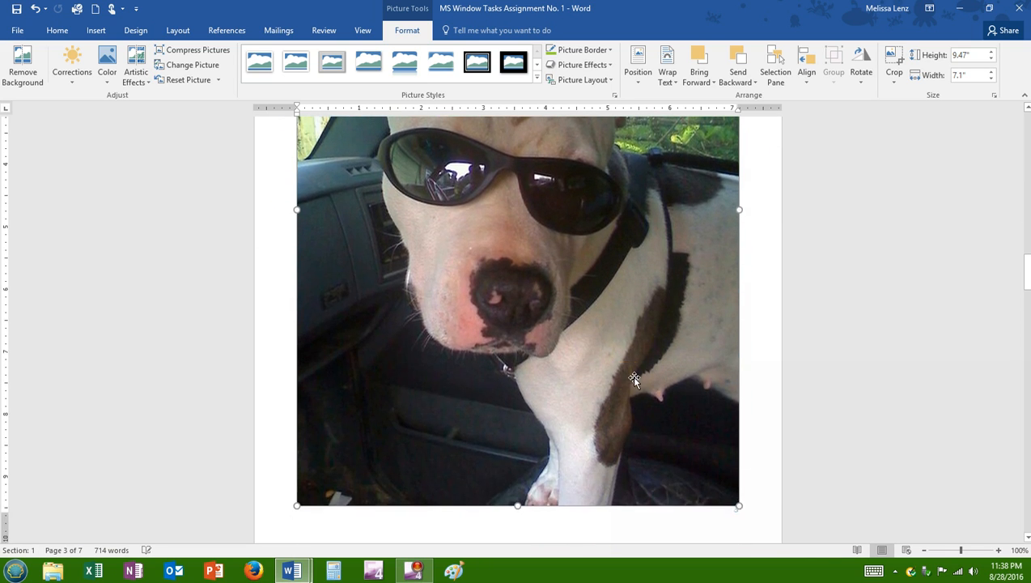
{"action": "left_click", "coordinate": [745, 420]}
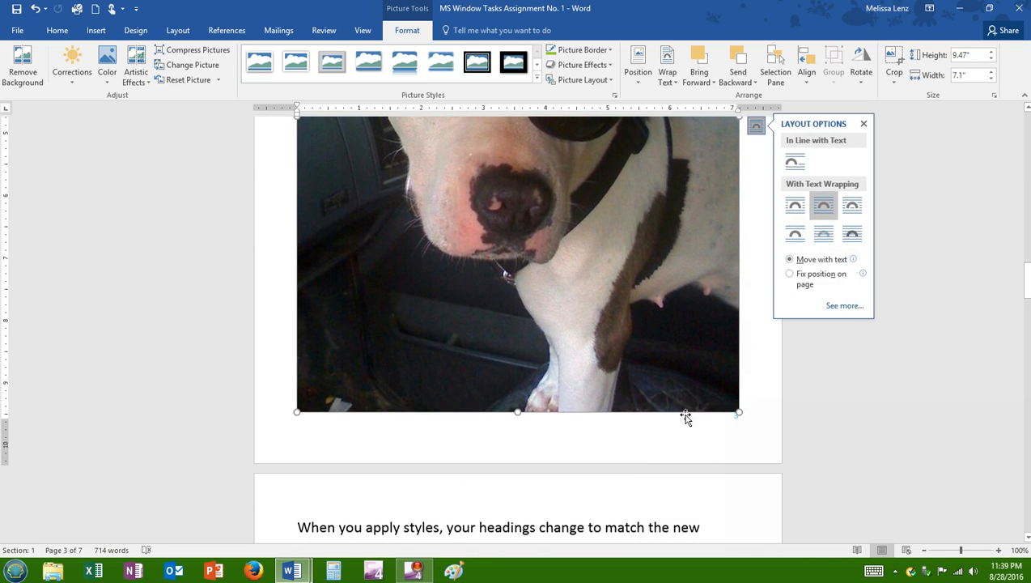
{"action": "left_click", "coordinate": [524, 412]}
{"action": "left_click", "coordinate": [516, 410]}
{"action": "left_click", "coordinate": [300, 412]}
{"action": "left_click_drag", "start_coordinate": [730, 409], "coordinate": [506, 242]}
{"action": "scroll", "coordinate": [506, 243], "scroll_direction": "up", "scroll_amount": 2}
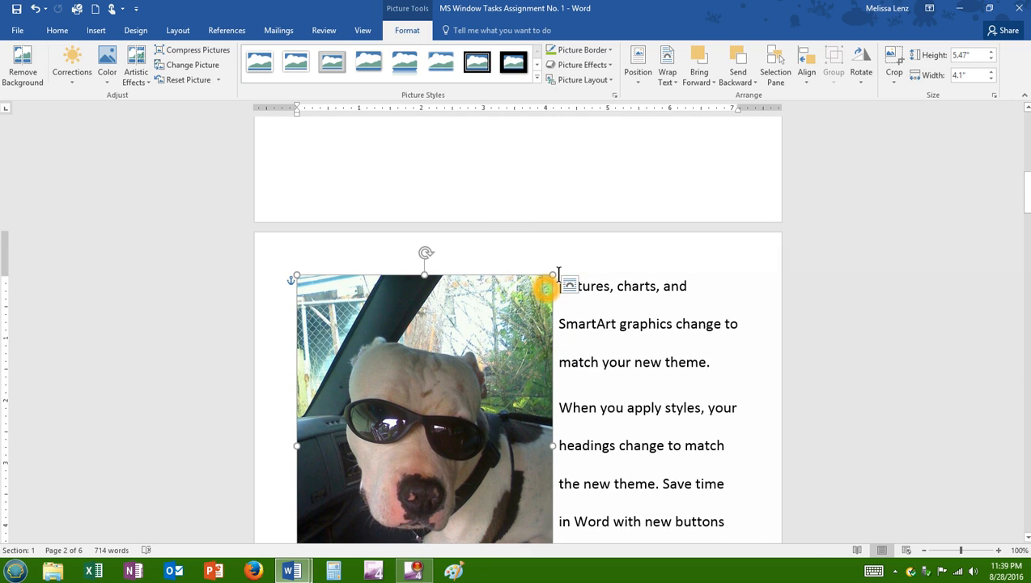
Check the picture's height and width, and shrink it proportionally to about 2.32" high and 1.74" wide
{"action": "left_click", "coordinate": [947, 86]}
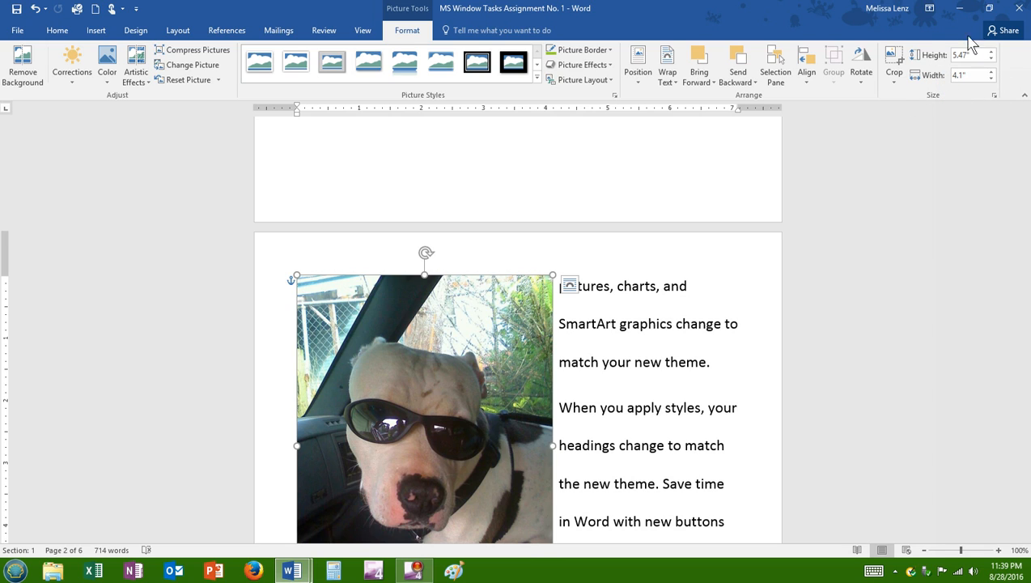
{"action": "left_click", "coordinate": [962, 76]}
{"action": "left_click", "coordinate": [972, 61]}
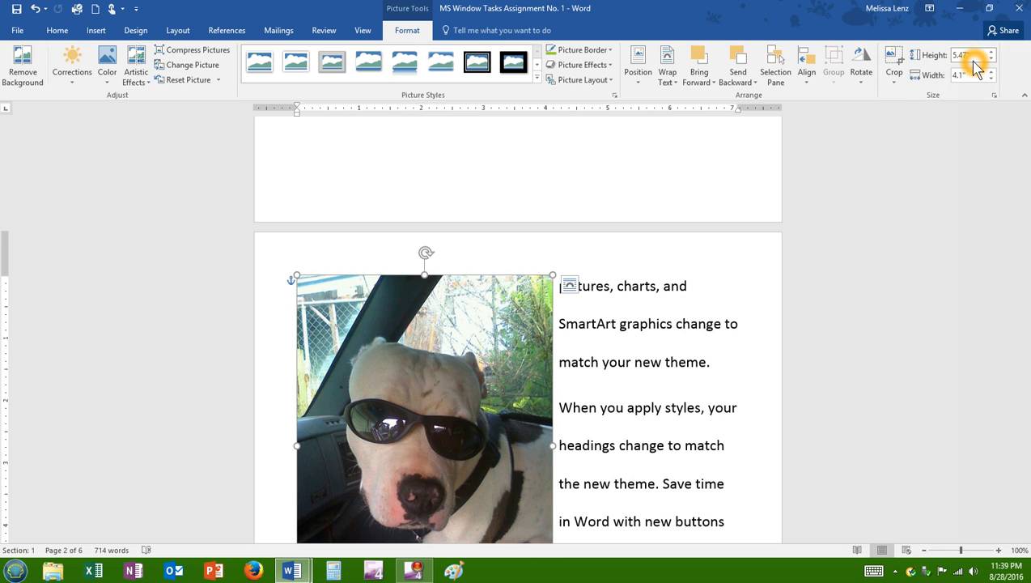
{"action": "scroll", "coordinate": [655, 260], "scroll_direction": "down", "scroll_amount": 4}
{"action": "left_click", "coordinate": [554, 462]}
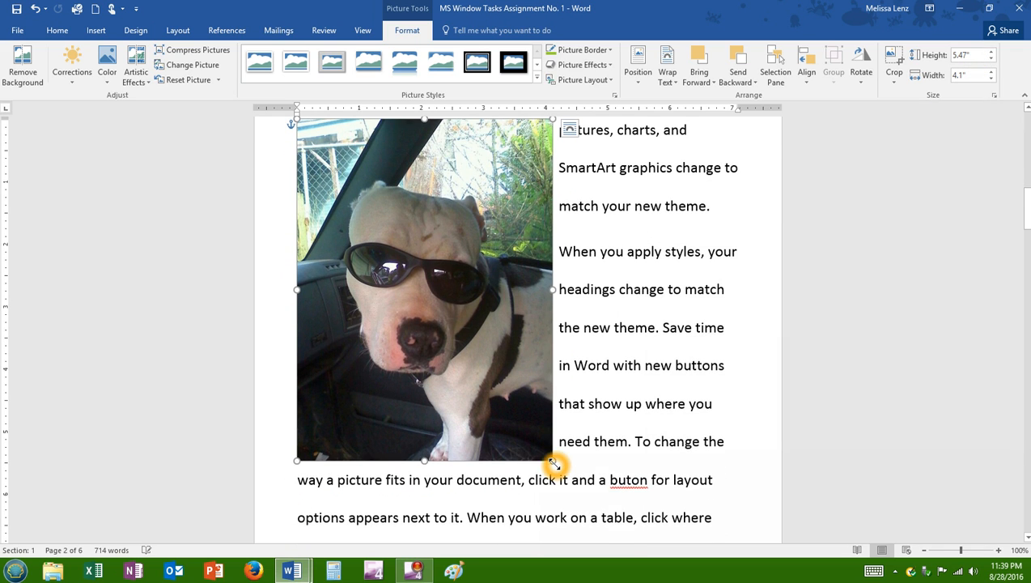
{"action": "left_click_drag", "start_coordinate": [541, 446], "coordinate": [407, 260]}
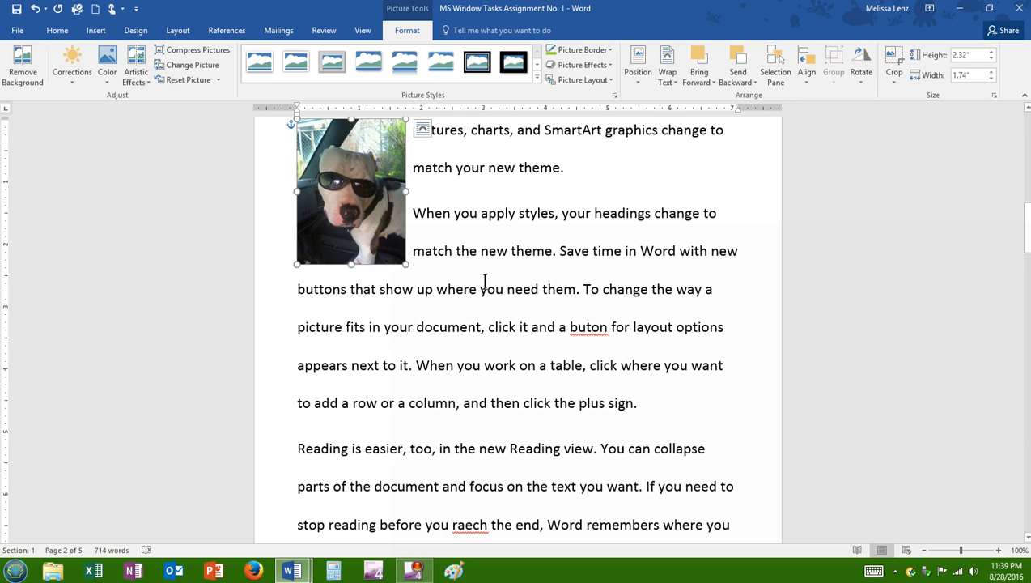
Move the dog picture to the centre of page 2, both horizontally and vertically, with the text wrapping around it
{"action": "scroll", "coordinate": [484, 281], "scroll_direction": "up", "scroll_amount": 3}
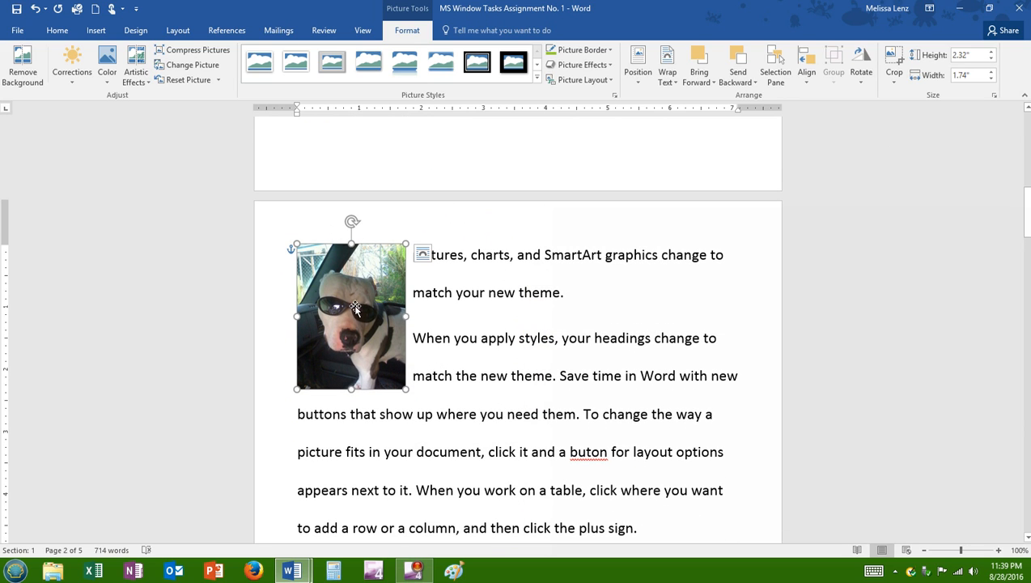
{"action": "left_click", "coordinate": [349, 303]}
{"action": "left_click_drag", "start_coordinate": [349, 303], "coordinate": [521, 306]}
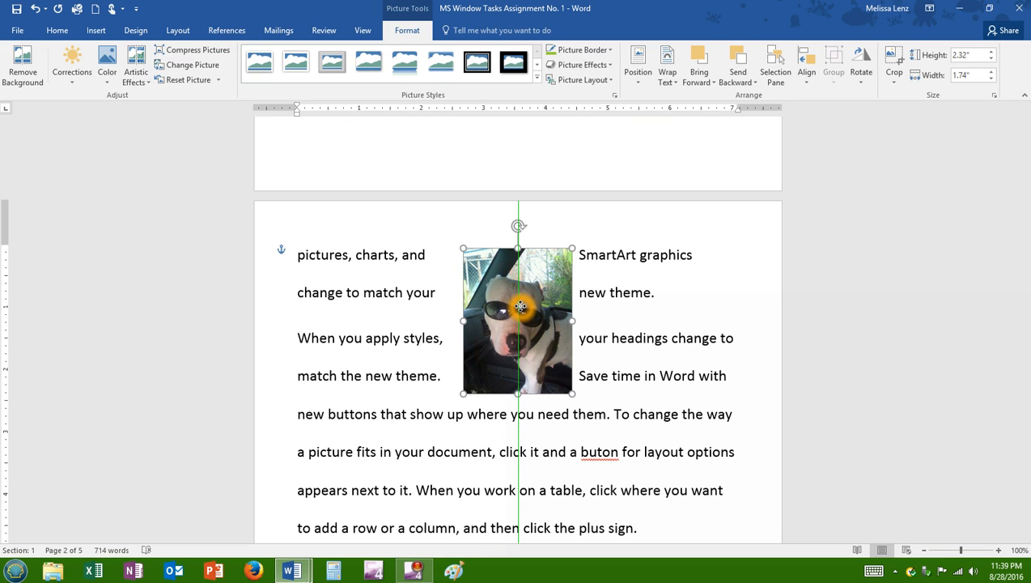
{"action": "left_click_drag", "start_coordinate": [520, 306], "coordinate": [521, 553]}
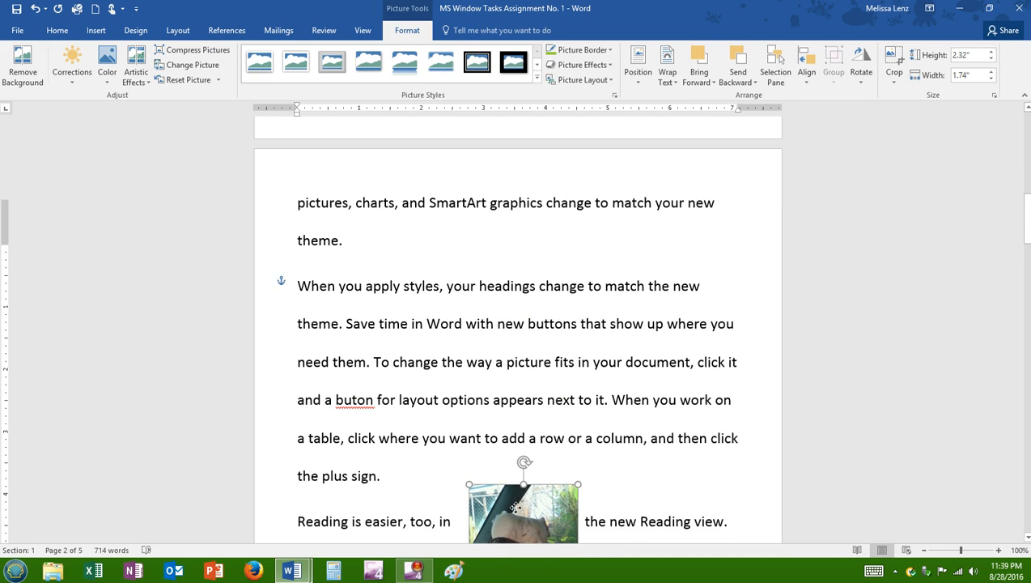
{"action": "left_click_drag", "start_coordinate": [516, 507], "coordinate": [523, 414]}
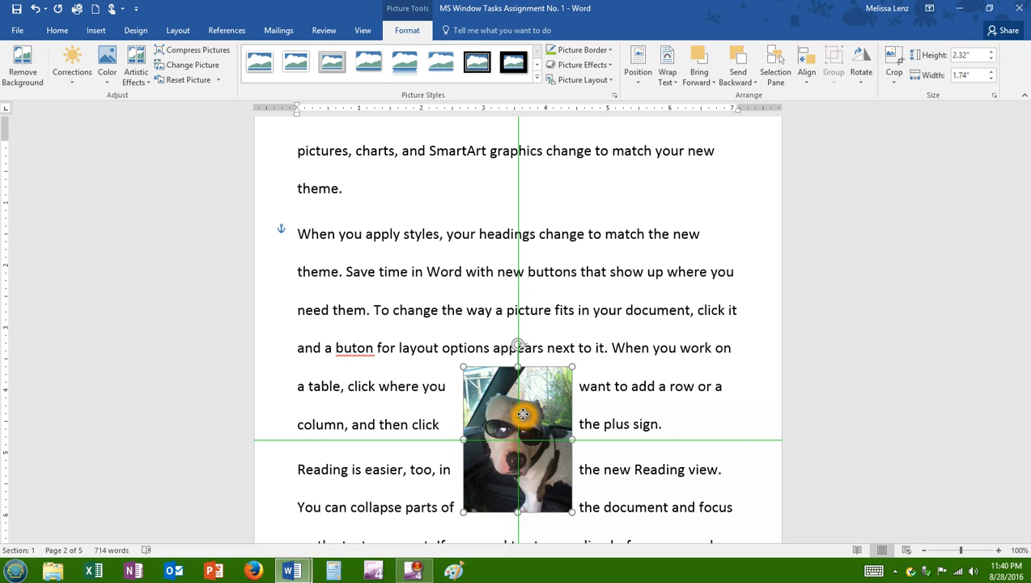
{"action": "left_click_drag", "start_coordinate": [523, 415], "coordinate": [523, 414]}
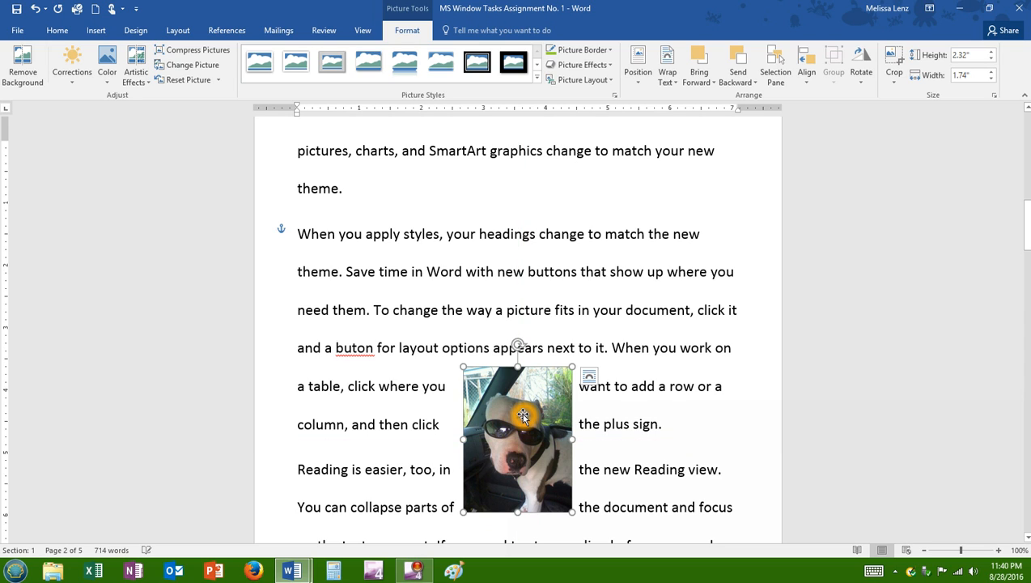
{"action": "scroll", "coordinate": [669, 371], "scroll_direction": "down", "scroll_amount": 5}
{"action": "scroll", "coordinate": [670, 373], "scroll_direction": "down", "scroll_amount": 5}
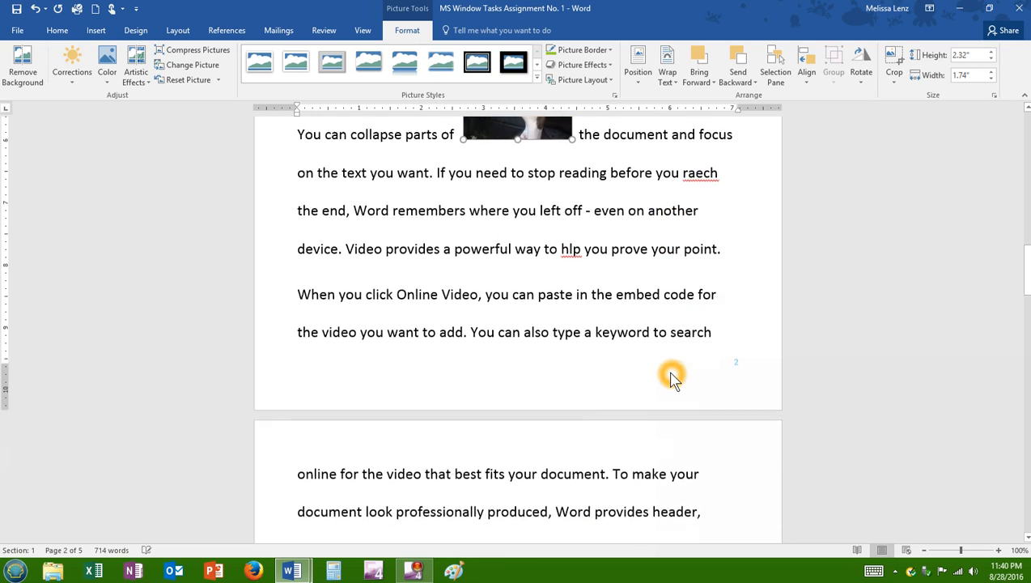
{"action": "scroll", "coordinate": [670, 372], "scroll_direction": "up", "scroll_amount": 7}
{"action": "scroll", "coordinate": [670, 373], "scroll_direction": "up", "scroll_amount": 3}
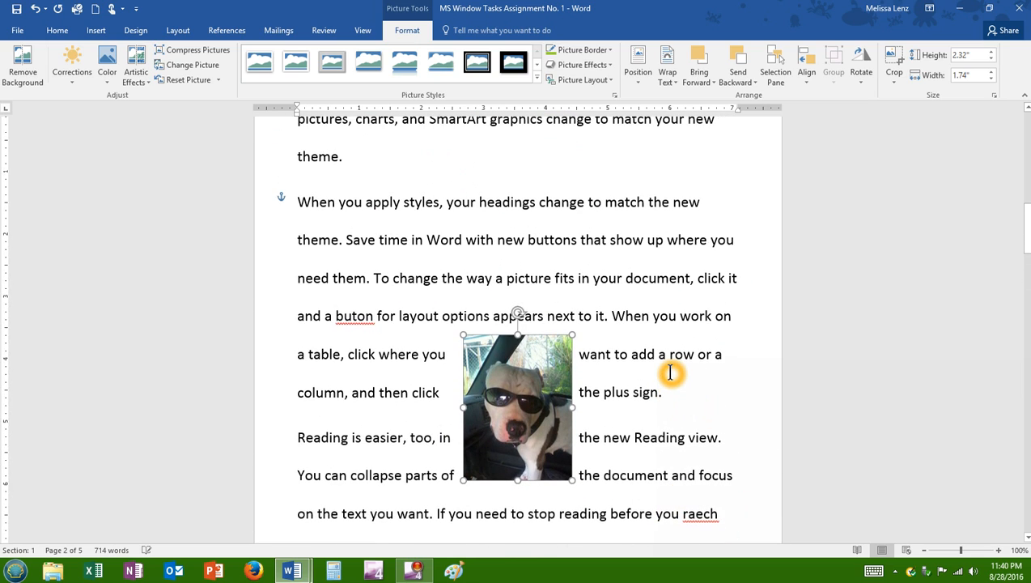
Recolor the dog picture on page 2 with the dark teal variation
{"action": "scroll", "coordinate": [669, 373], "scroll_direction": "up", "scroll_amount": 20}
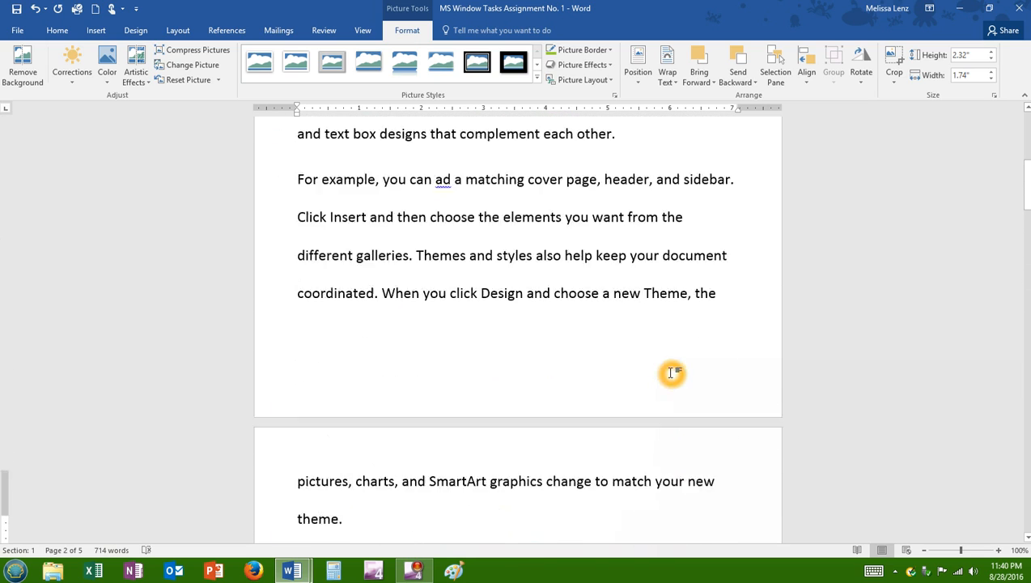
{"action": "scroll", "coordinate": [669, 372], "scroll_direction": "down", "scroll_amount": 4}
{"action": "scroll", "coordinate": [669, 373], "scroll_direction": "down", "scroll_amount": 14}
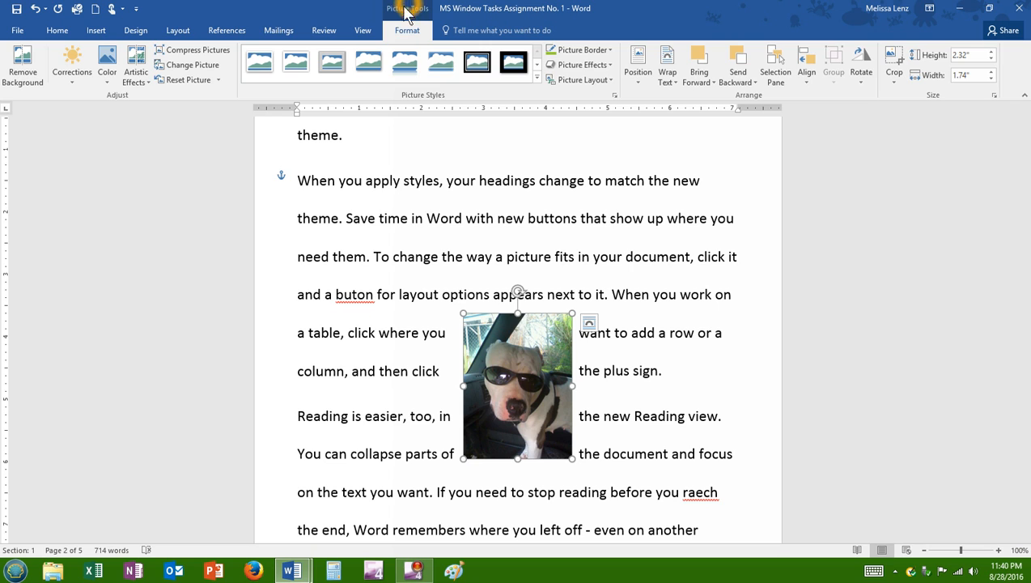
{"action": "left_click", "coordinate": [108, 74]}
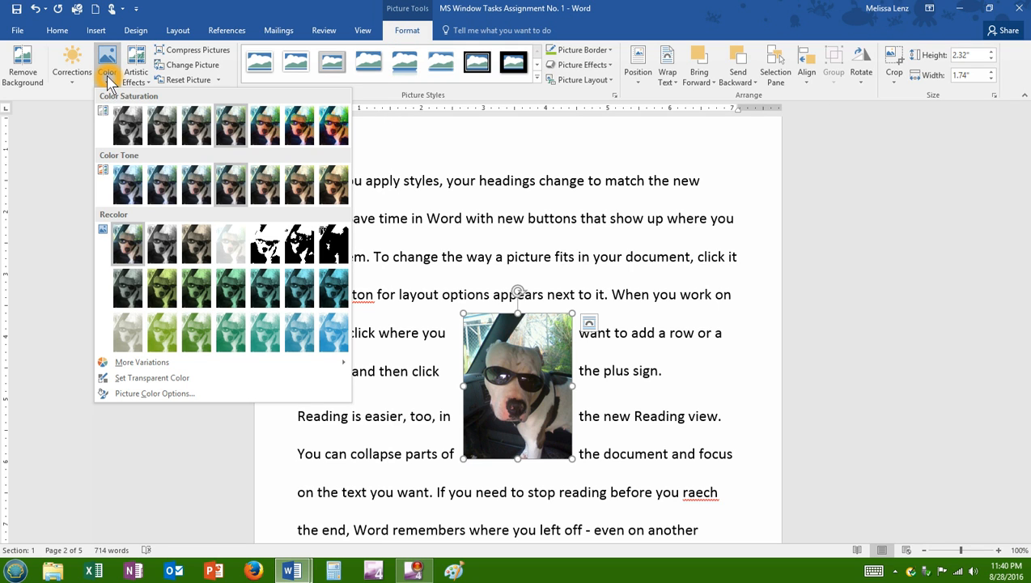
{"action": "left_click", "coordinate": [265, 288]}
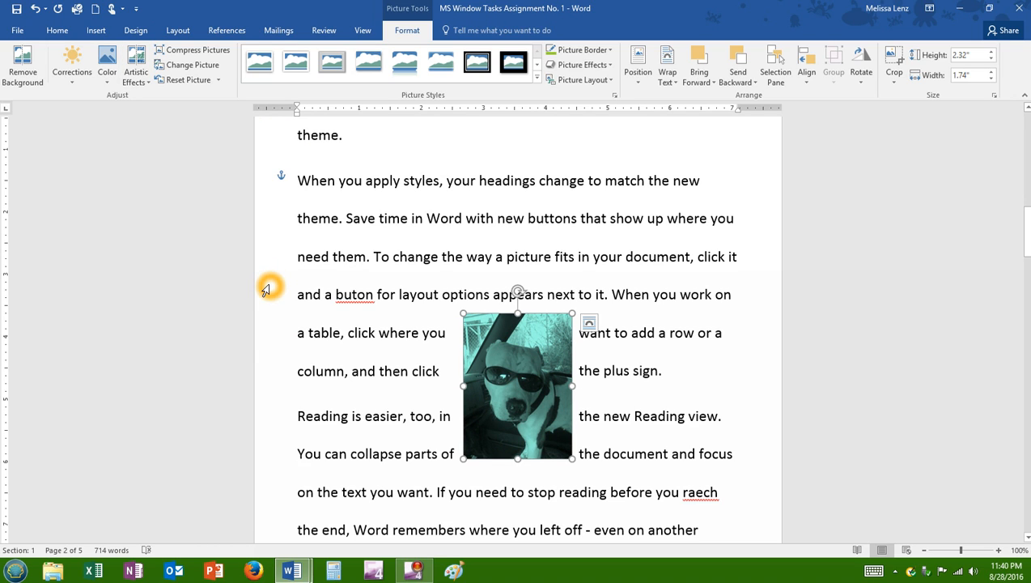
Apply the Snip Diagonal Corner, White picture style to the dog picture and deselect it
{"action": "left_click", "coordinate": [538, 81]}
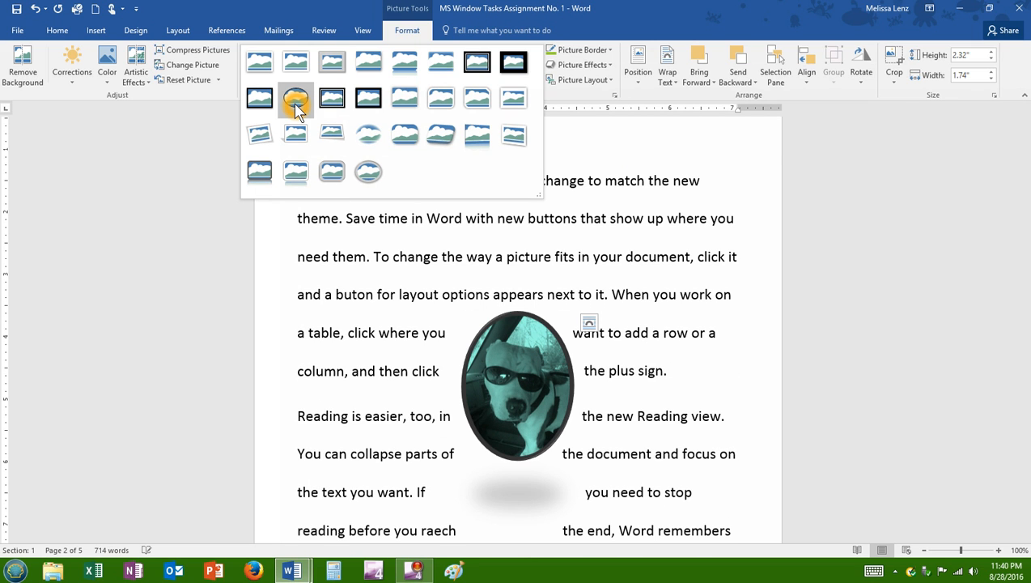
{"action": "left_click", "coordinate": [477, 104]}
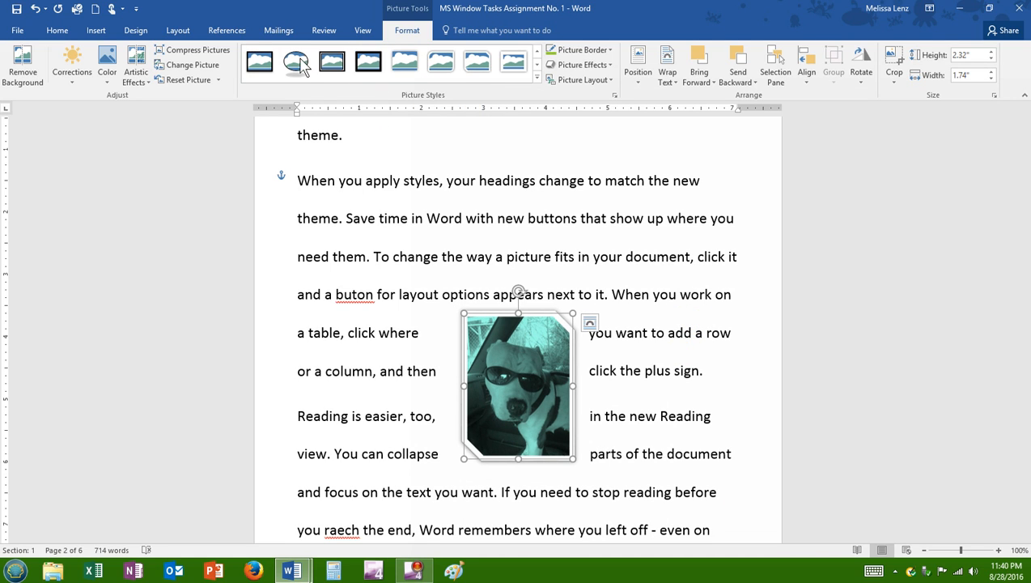
{"action": "scroll", "coordinate": [731, 262], "scroll_direction": "down", "scroll_amount": 2}
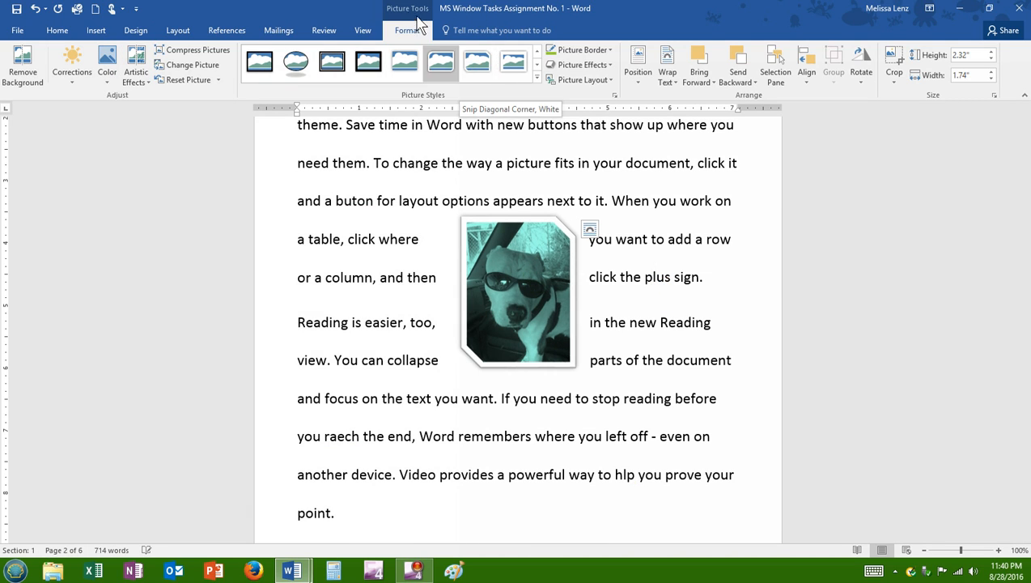
{"action": "left_click", "coordinate": [738, 217]}
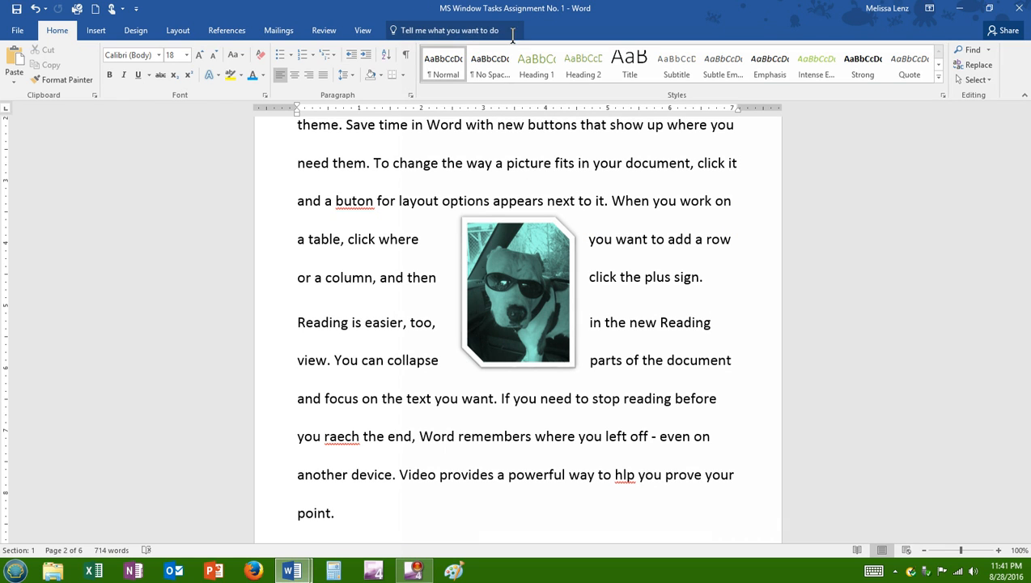
Cut the opening sentence "Video provides a powerful way to help you prove your point." from the first paragraph on page 1
{"action": "scroll", "coordinate": [617, 275], "scroll_direction": "up", "scroll_amount": 15}
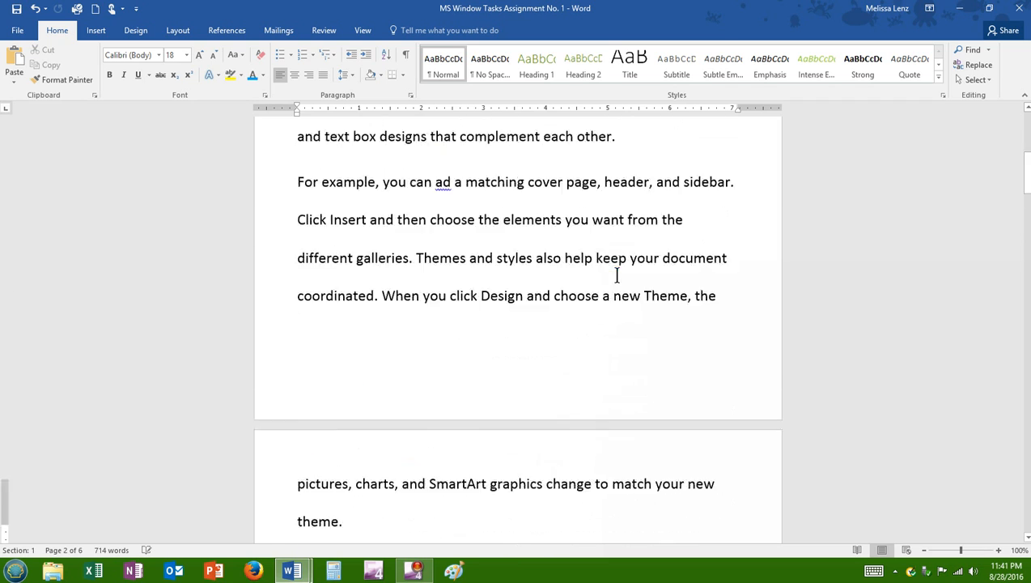
{"action": "scroll", "coordinate": [617, 276], "scroll_direction": "up", "scroll_amount": 1}
{"action": "scroll", "coordinate": [721, 364], "scroll_direction": "down", "scroll_amount": 20}
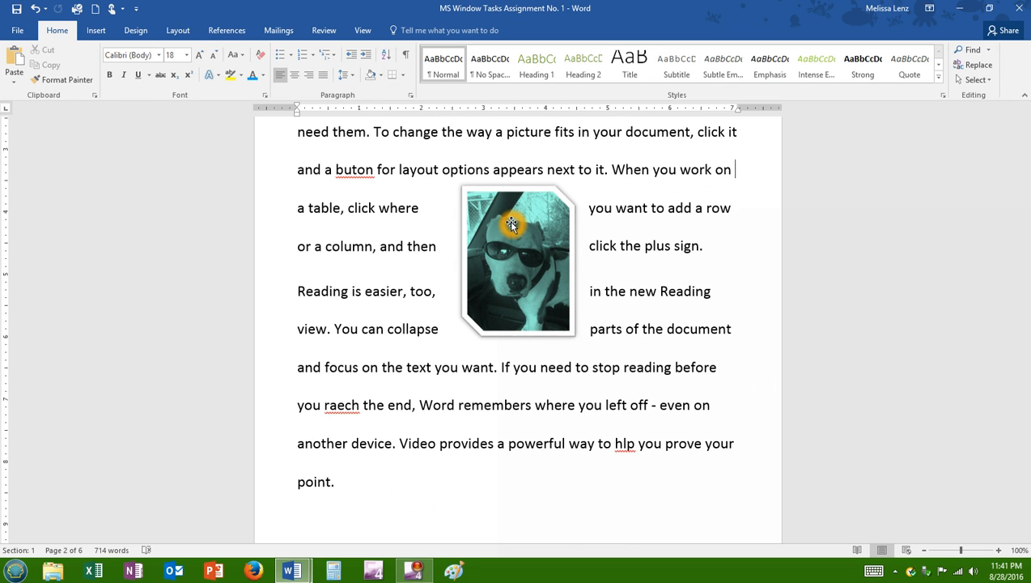
{"action": "scroll", "coordinate": [509, 221], "scroll_direction": "up", "scroll_amount": 15}
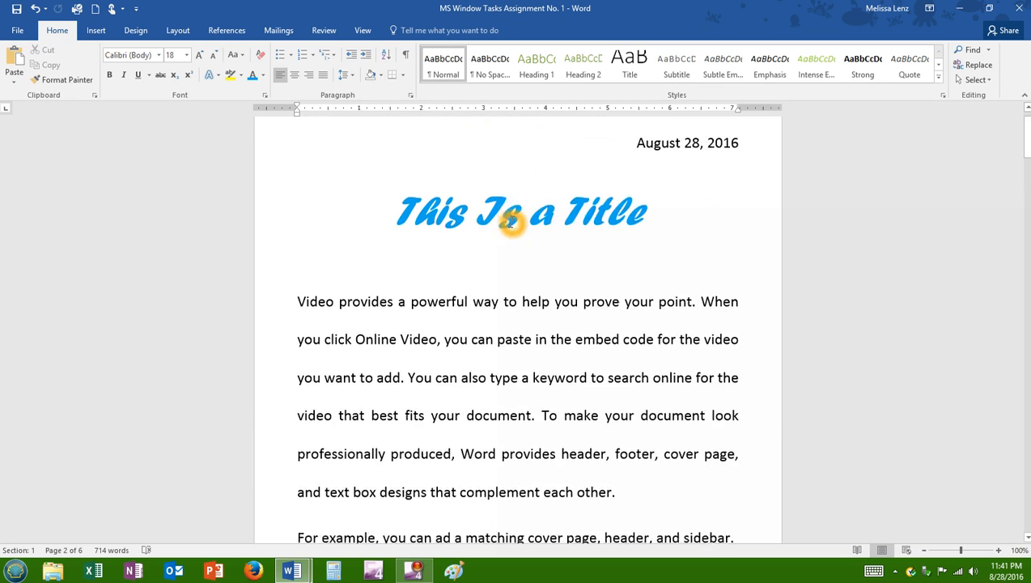
{"action": "scroll", "coordinate": [510, 223], "scroll_direction": "down", "scroll_amount": 5}
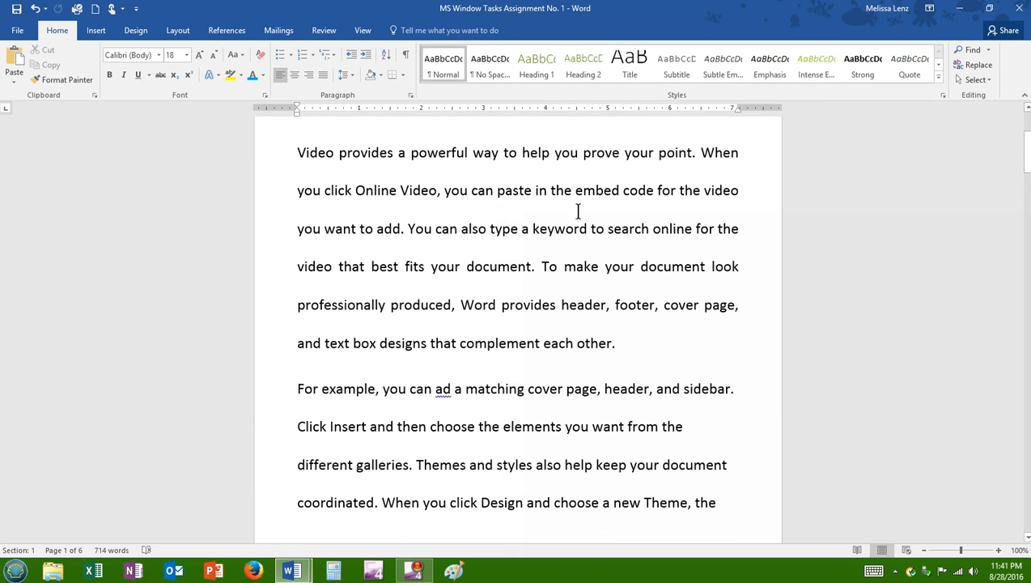
{"action": "left_click", "coordinate": [708, 239]}
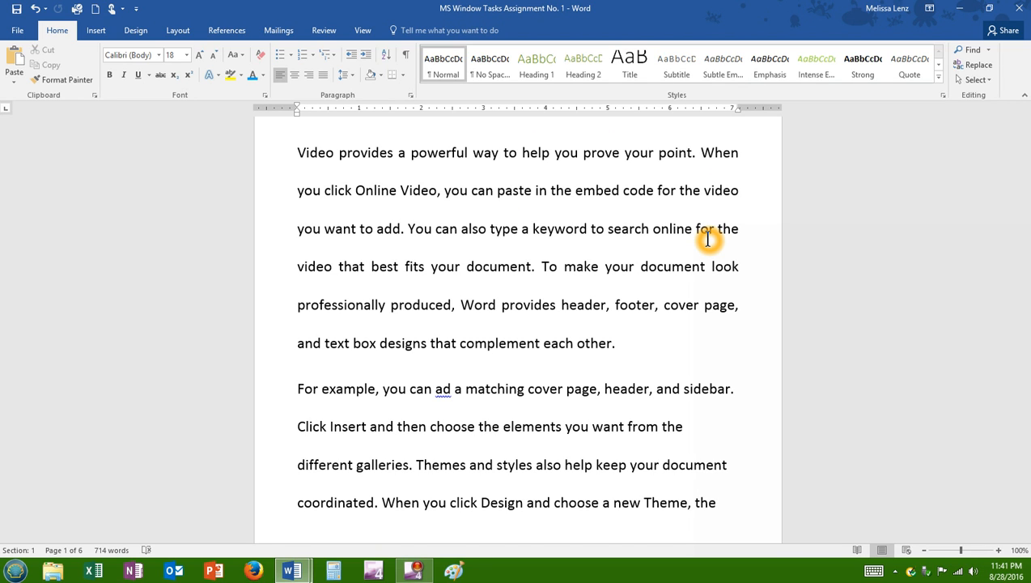
{"action": "scroll", "coordinate": [707, 231], "scroll_direction": "up", "scroll_amount": 2}
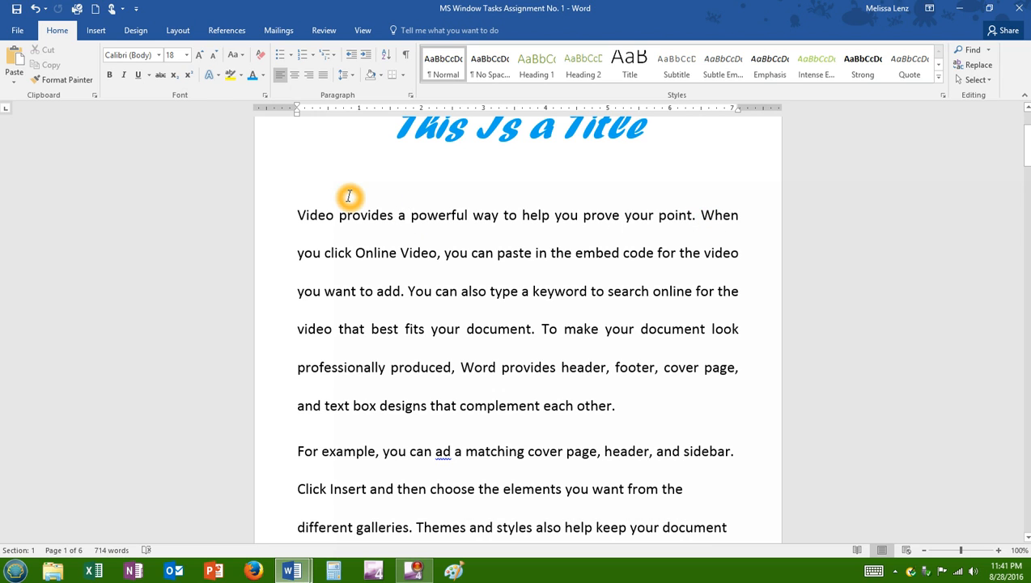
{"action": "left_click_drag", "start_coordinate": [297, 212], "coordinate": [704, 226]}
{"action": "key", "text": "ctrl+c"}
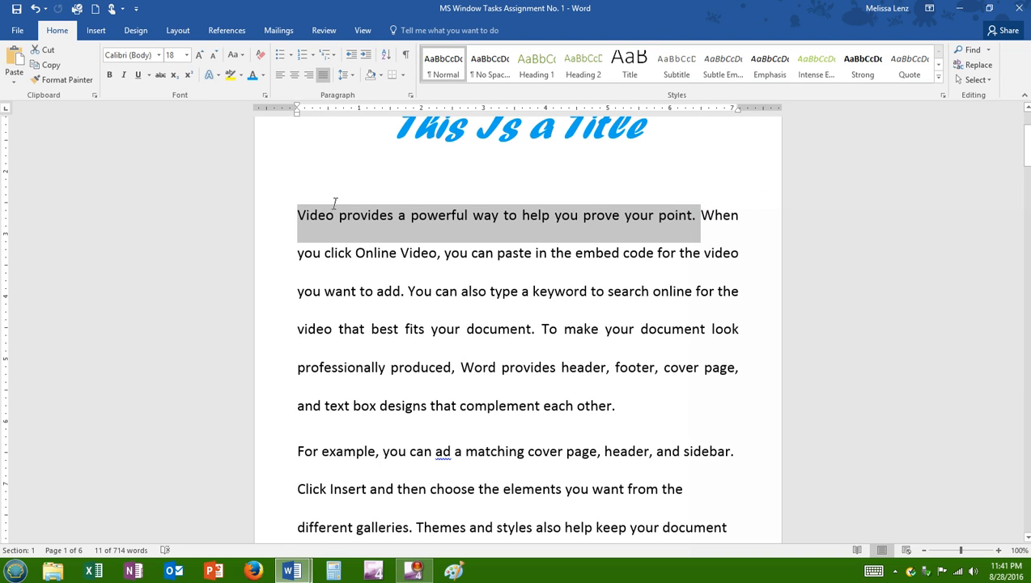
{"action": "left_click", "coordinate": [493, 213]}
{"action": "left_click", "coordinate": [45, 51]}
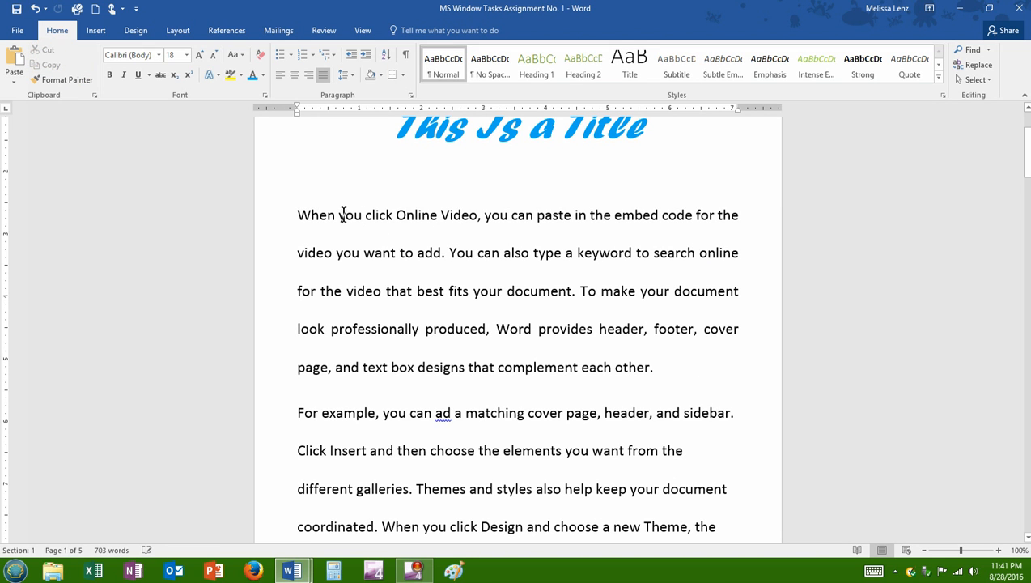
Paste the cut sentence at the start of the page 3 paragraph beginning "For example, you can add a matching cover page"
{"action": "scroll", "coordinate": [472, 230], "scroll_direction": "down", "scroll_amount": 3}
{"action": "left_click", "coordinate": [474, 233]}
{"action": "scroll", "coordinate": [474, 232], "scroll_direction": "down", "scroll_amount": 6}
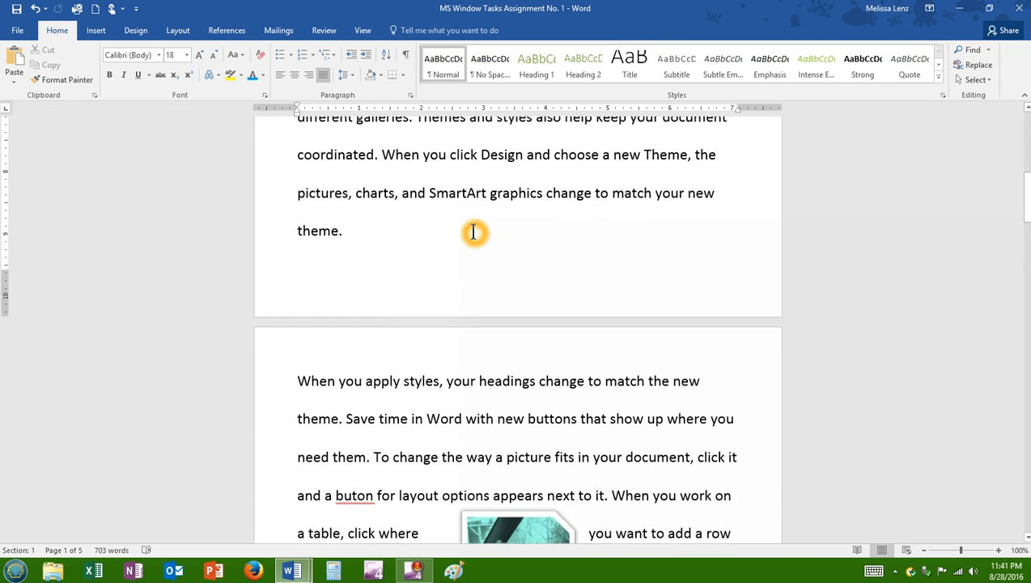
{"action": "scroll", "coordinate": [474, 233], "scroll_direction": "down", "scroll_amount": 10}
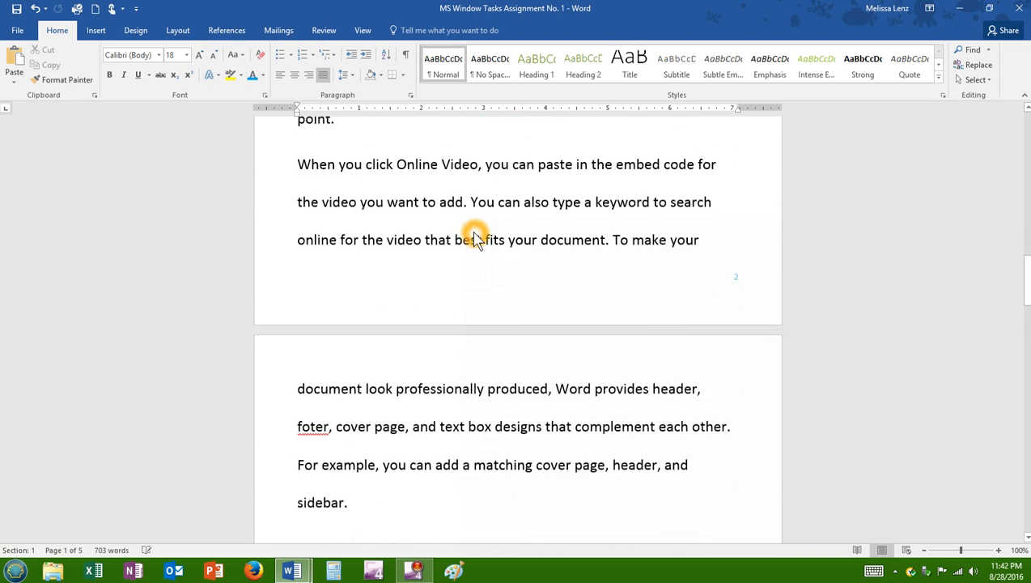
{"action": "scroll", "coordinate": [474, 232], "scroll_direction": "down", "scroll_amount": 4}
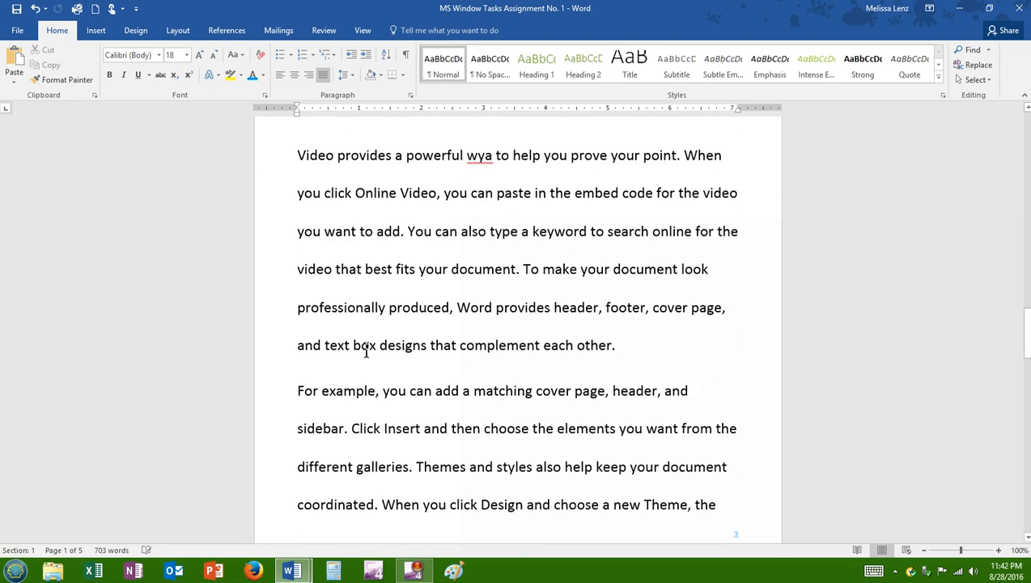
{"action": "left_click", "coordinate": [331, 367]}
{"action": "scroll", "coordinate": [331, 367], "scroll_direction": "down", "scroll_amount": 2}
{"action": "left_click", "coordinate": [298, 328]}
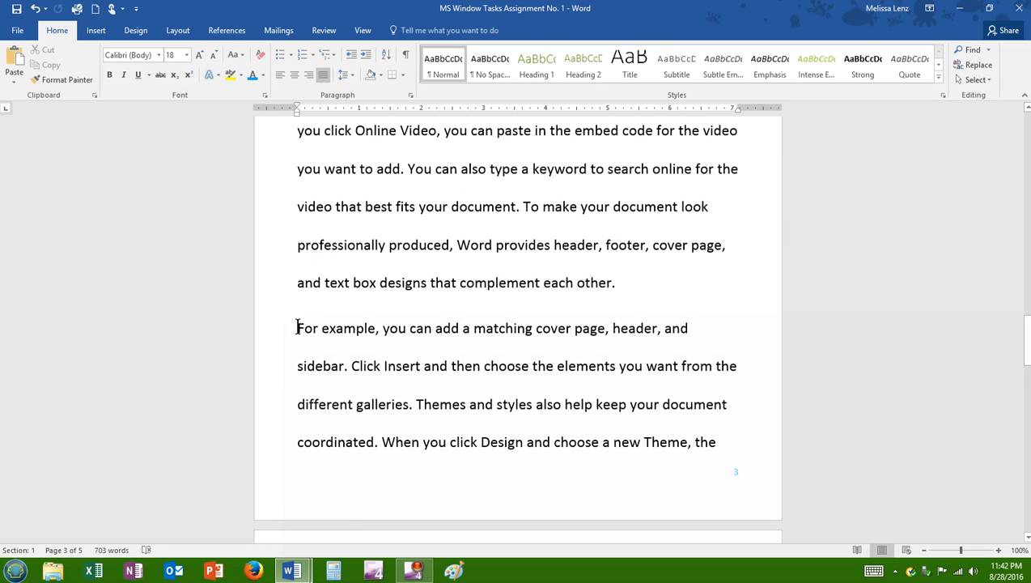
{"action": "left_click", "coordinate": [15, 53]}
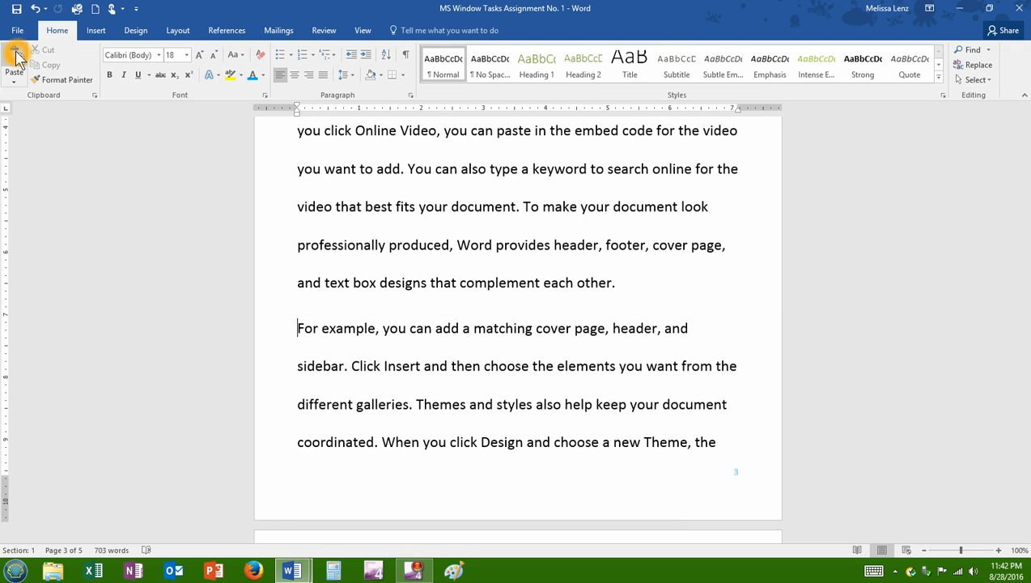
{"action": "right_click", "coordinate": [299, 328]}
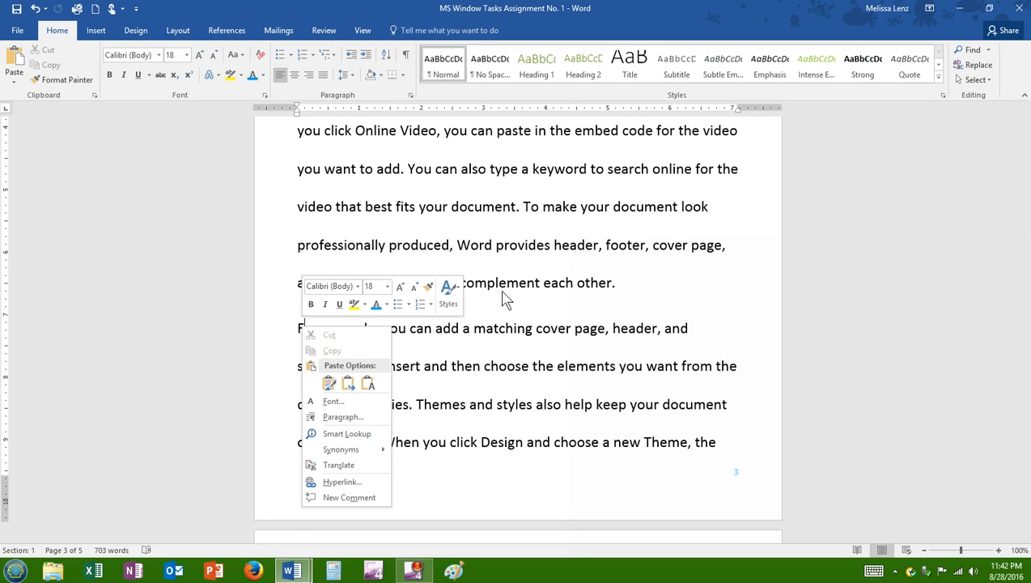
{"action": "left_click", "coordinate": [519, 337]}
{"action": "left_click", "coordinate": [299, 328]}
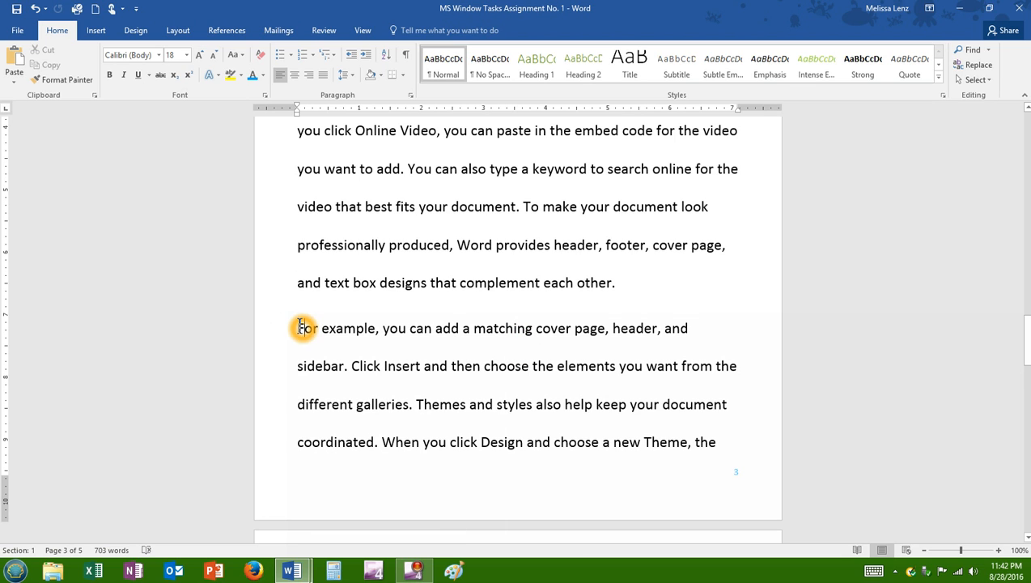
{"action": "key", "text": "ctrl+v"}
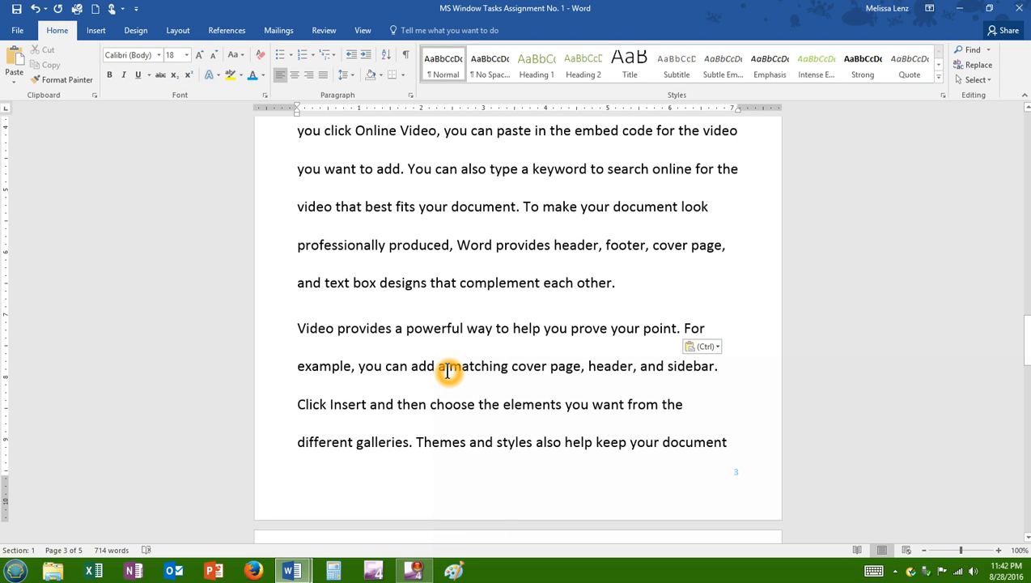
Copy the page 3 text running from within the word "foter" before "cover page" through "sidebar."
{"action": "left_click", "coordinate": [513, 258]}
{"action": "scroll", "coordinate": [509, 260], "scroll_direction": "up", "scroll_amount": 4}
{"action": "left_click", "coordinate": [464, 230]}
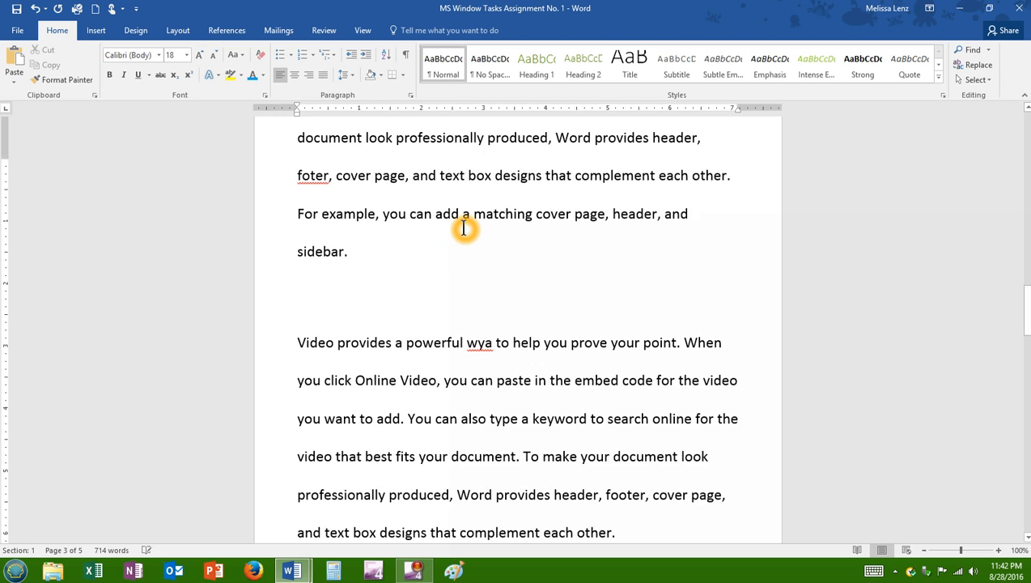
{"action": "scroll", "coordinate": [462, 227], "scroll_direction": "up", "scroll_amount": 2}
{"action": "left_click", "coordinate": [421, 205]}
{"action": "left_click_drag", "start_coordinate": [384, 313], "coordinate": [309, 259]}
{"action": "key", "text": "ctrl+x"}
{"action": "key", "text": "ctrl+v"}
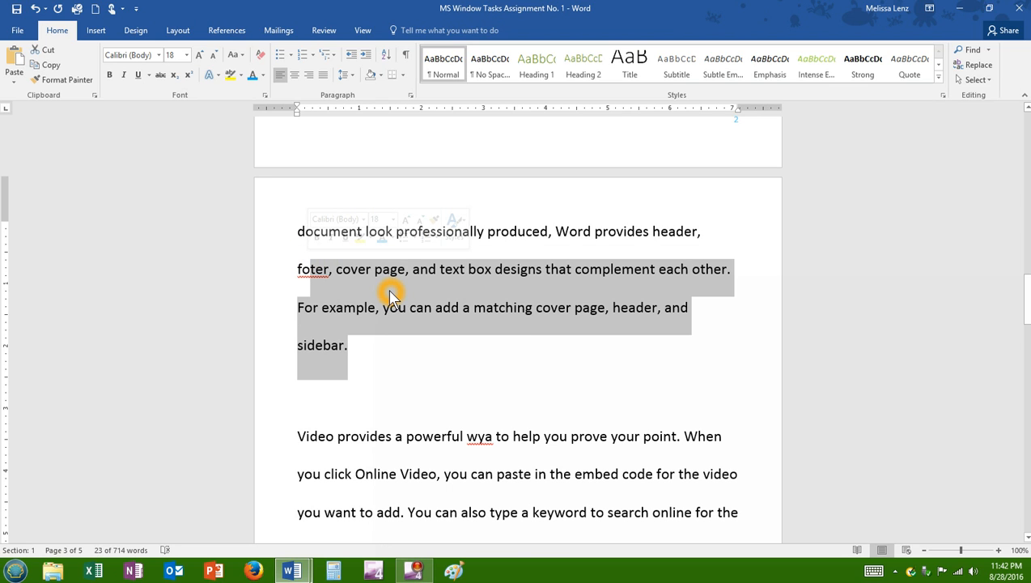
{"action": "left_click", "coordinate": [51, 66]}
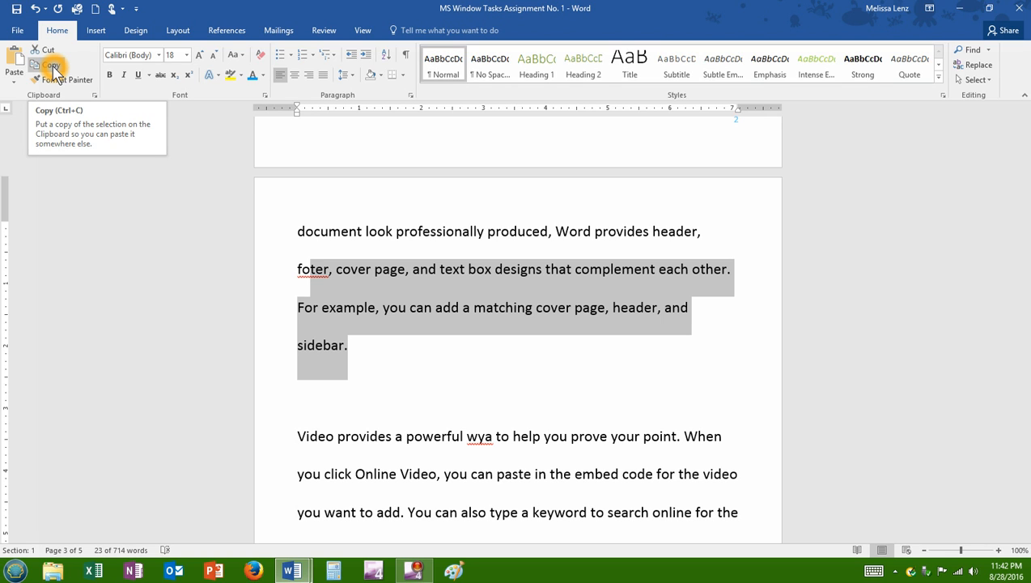
{"action": "left_click", "coordinate": [52, 66]}
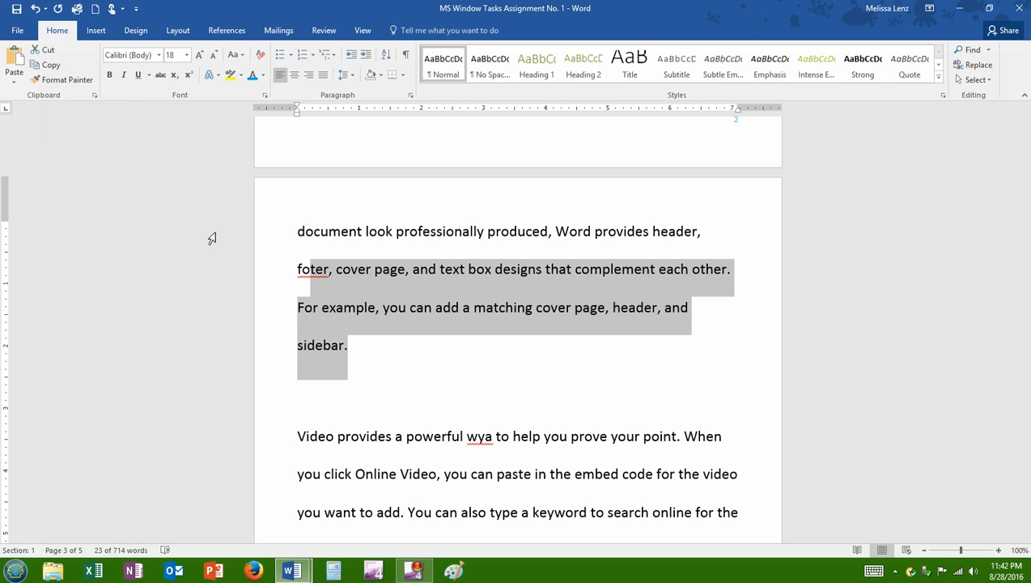
Display the Clipboard contents beside the document and examine the items available for pasting
{"action": "scroll", "coordinate": [403, 364], "scroll_direction": "down", "scroll_amount": 3}
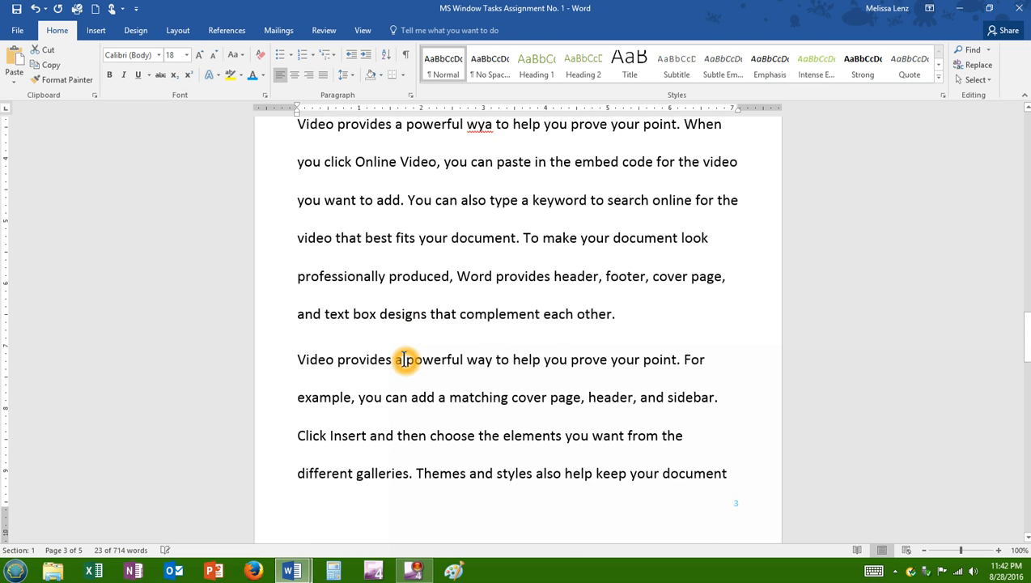
{"action": "left_click", "coordinate": [591, 382]}
{"action": "left_click", "coordinate": [630, 237]}
{"action": "left_click", "coordinate": [599, 20]}
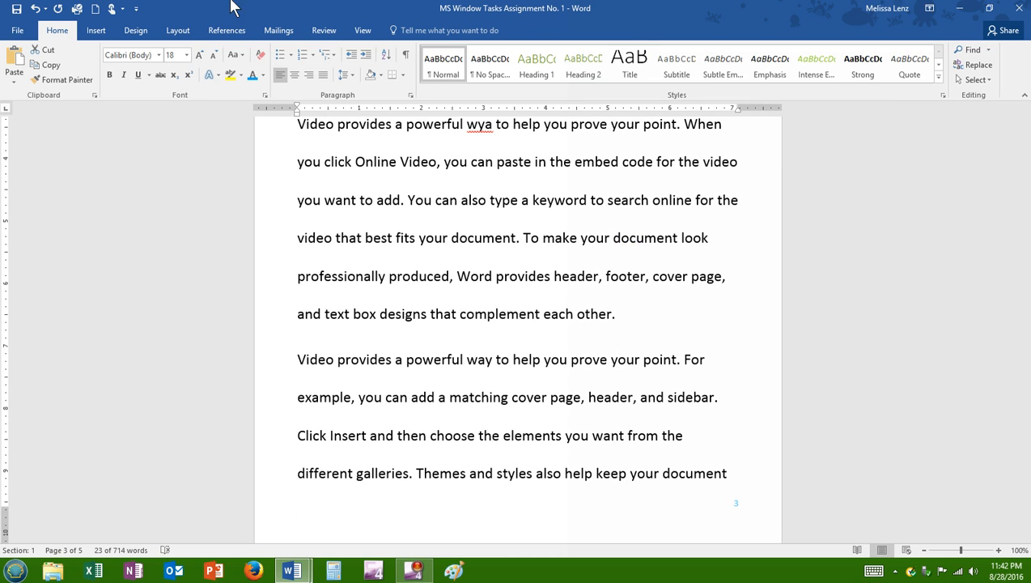
{"action": "left_click", "coordinate": [46, 96]}
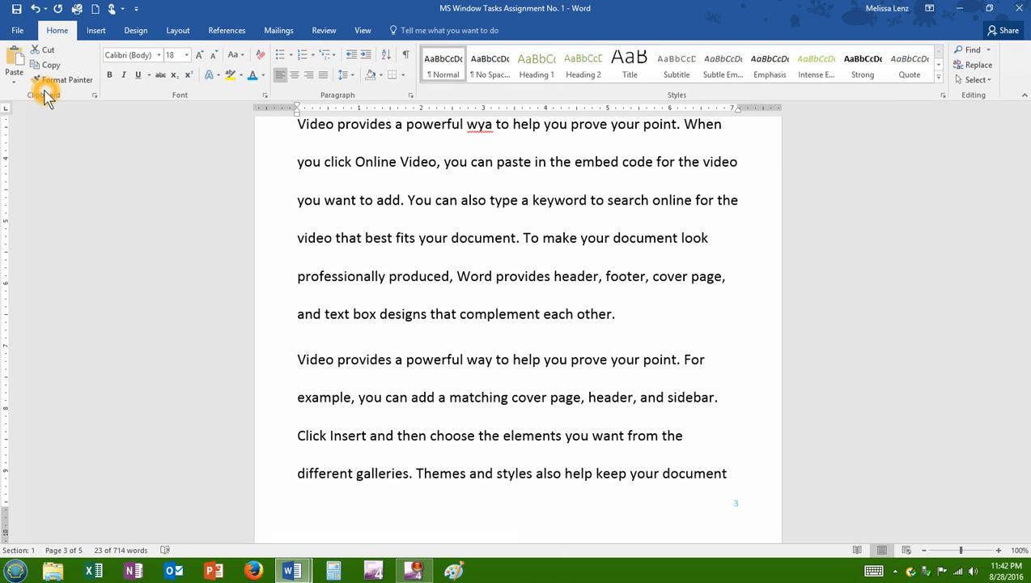
{"action": "left_click", "coordinate": [94, 96]}
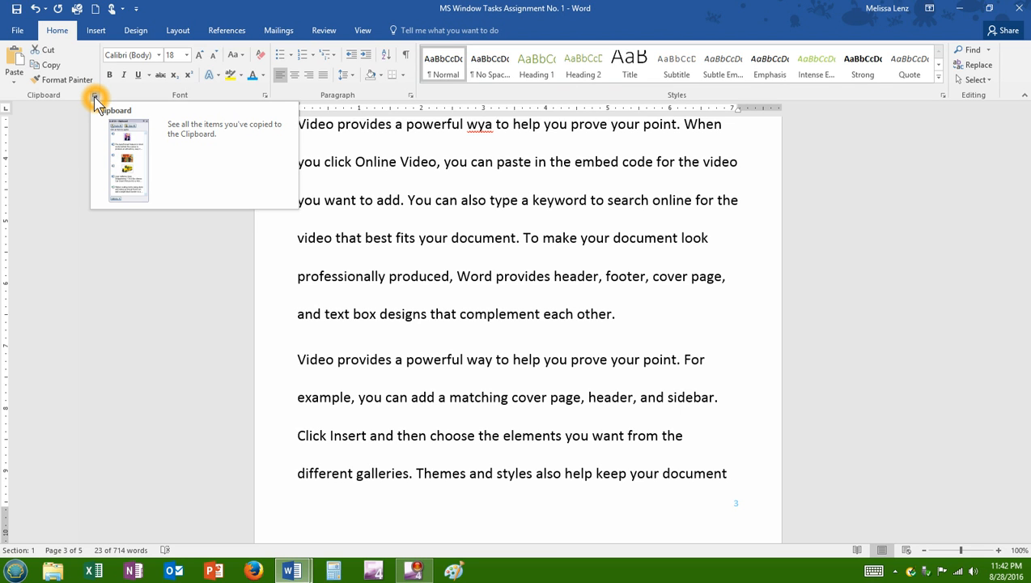
{"action": "left_click", "coordinate": [94, 97]}
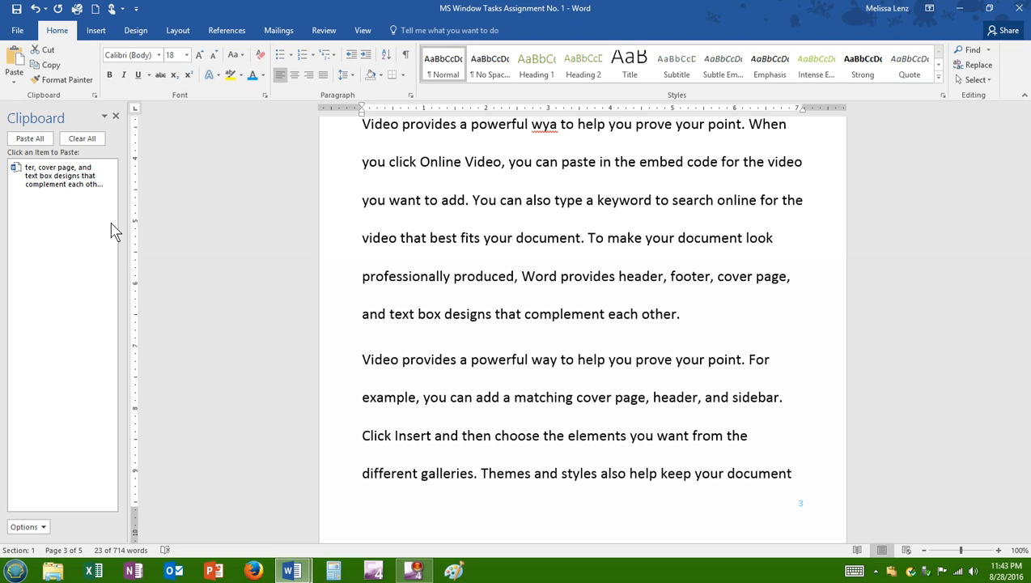
{"action": "left_click", "coordinate": [74, 501]}
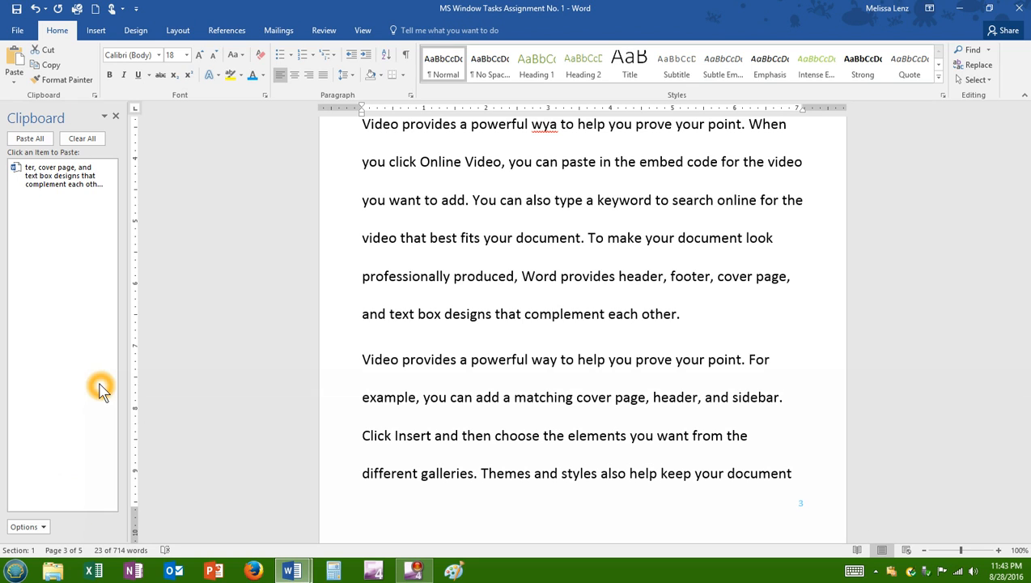
{"action": "left_click", "coordinate": [85, 193]}
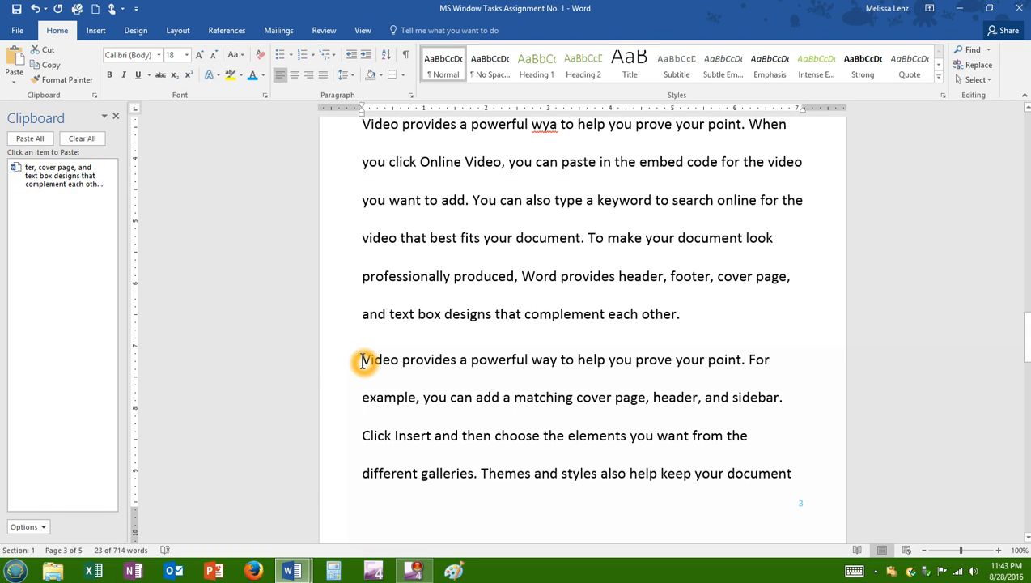
Copy the page 3 sentence "Video provides a powerful way to help you prove your point." and the text "video that best fits your document. To"
{"action": "left_click_drag", "start_coordinate": [361, 359], "coordinate": [747, 359]}
{"action": "left_click", "coordinate": [48, 65]}
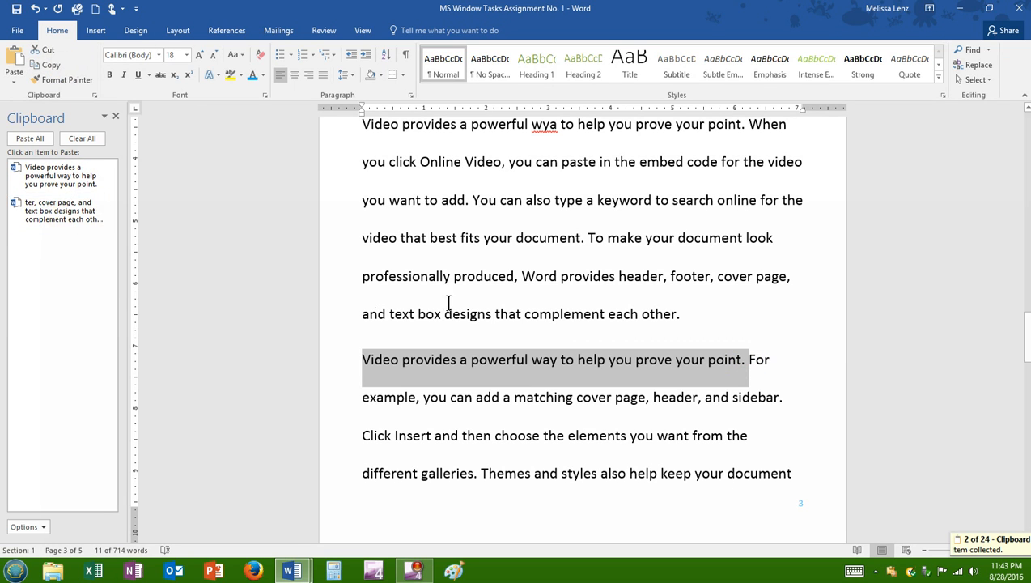
{"action": "left_click_drag", "start_coordinate": [360, 238], "coordinate": [605, 246]}
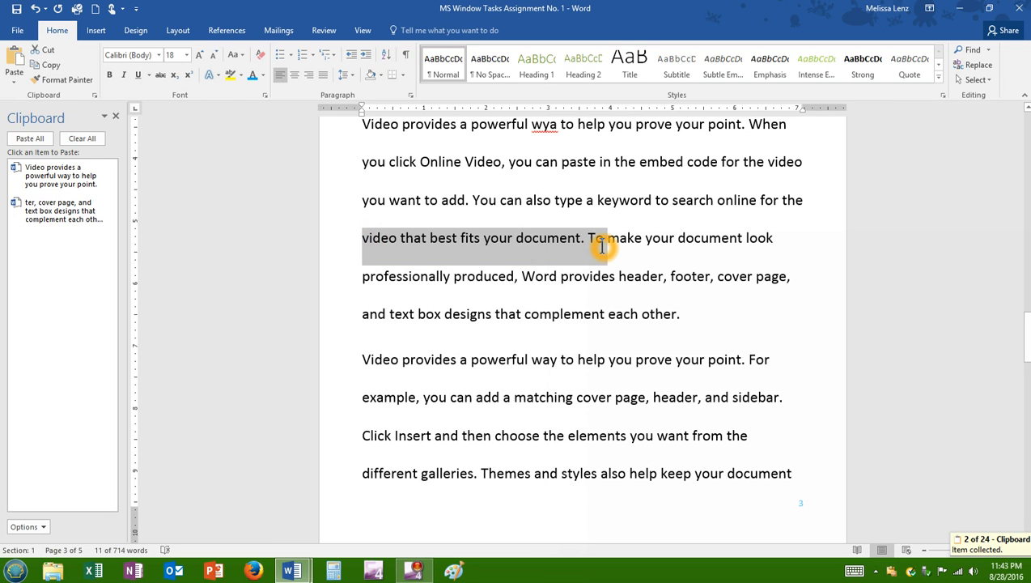
{"action": "left_click", "coordinate": [49, 65]}
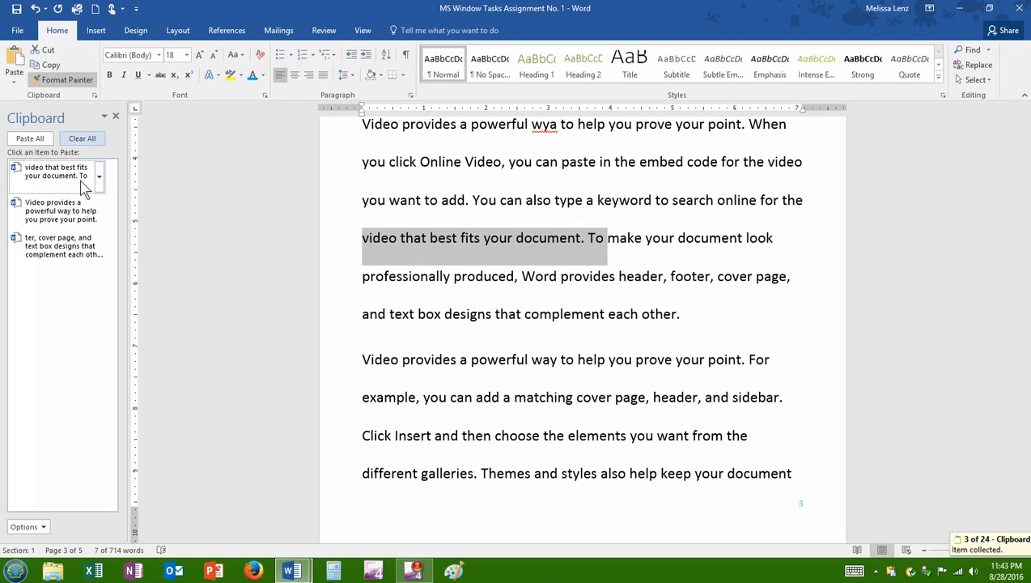
Delete the Clipboard item beginning "ter, cover page, and text box designs"
{"action": "left_click", "coordinate": [71, 304]}
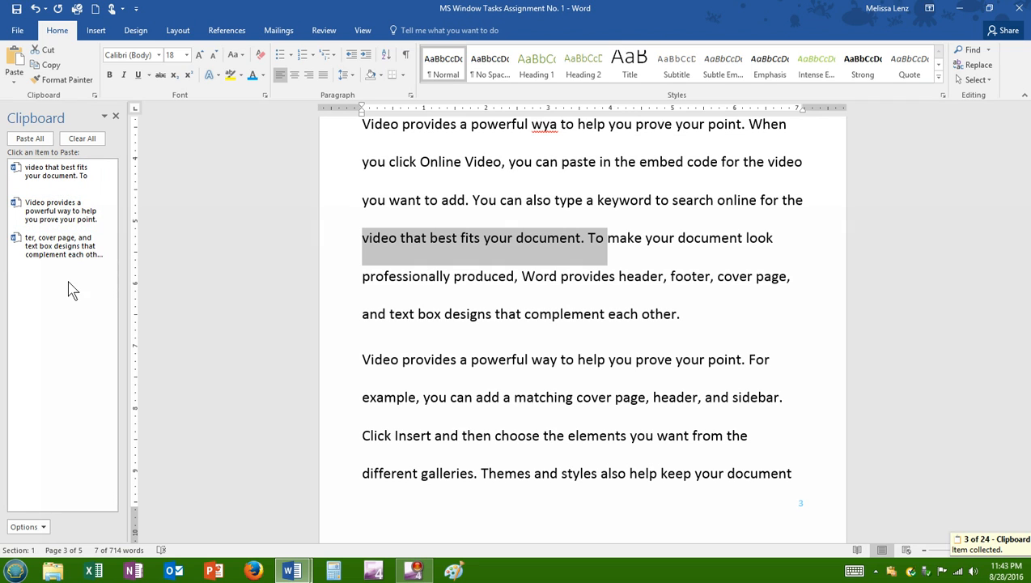
{"action": "left_click", "coordinate": [60, 460]}
{"action": "left_click", "coordinate": [65, 363]}
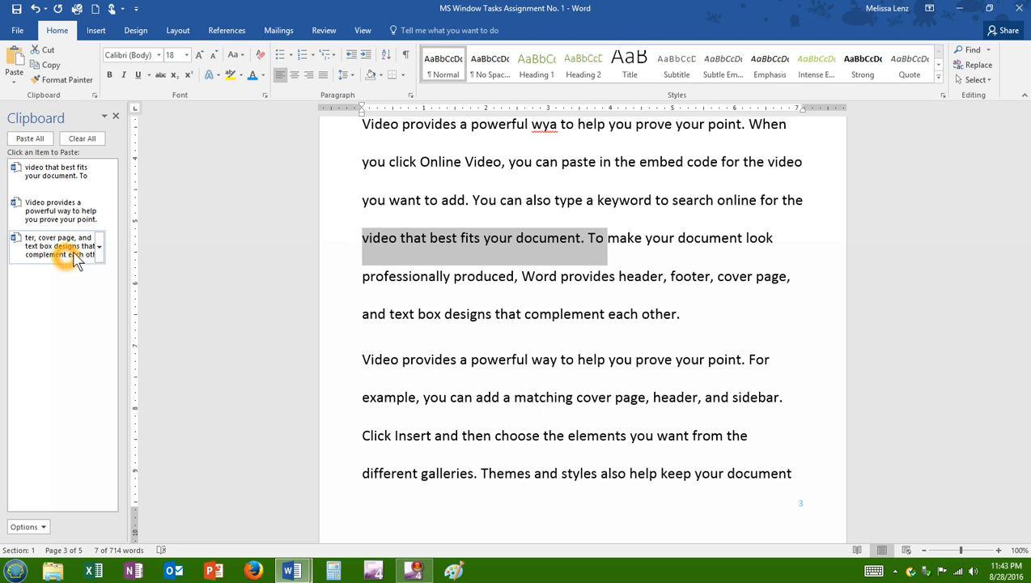
{"action": "left_click", "coordinate": [98, 248]}
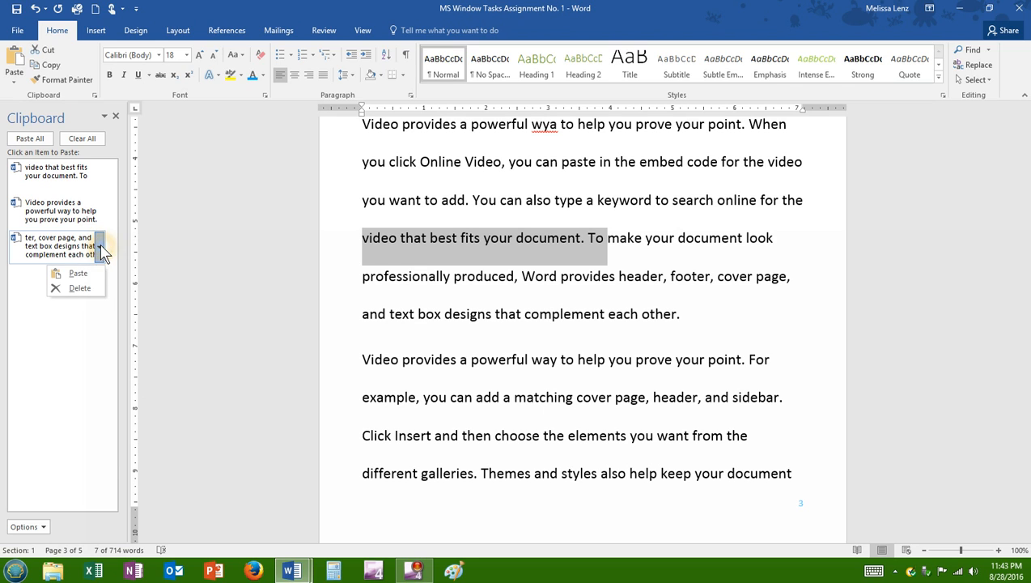
{"action": "left_click", "coordinate": [85, 292]}
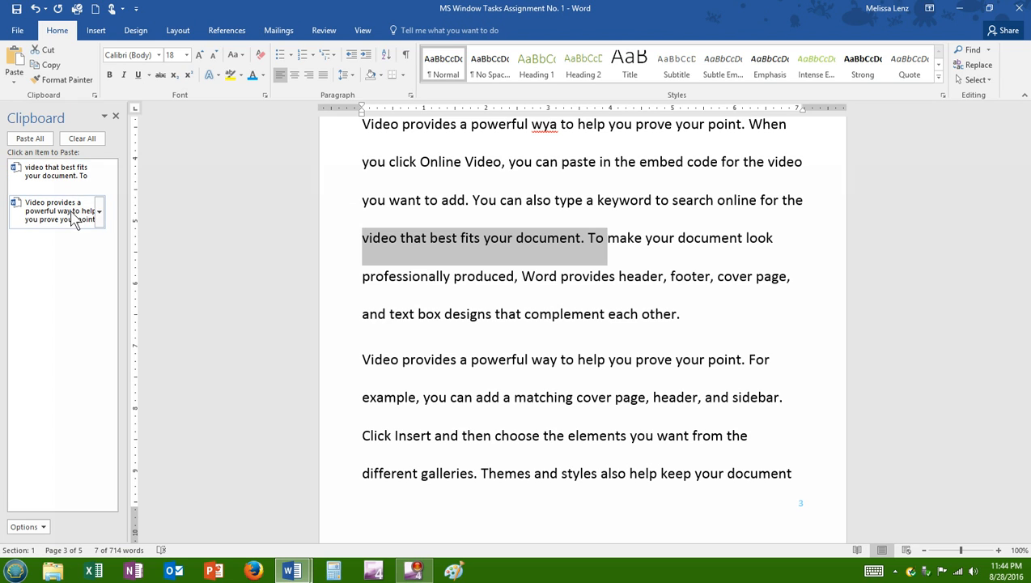
{"action": "left_click", "coordinate": [218, 363]}
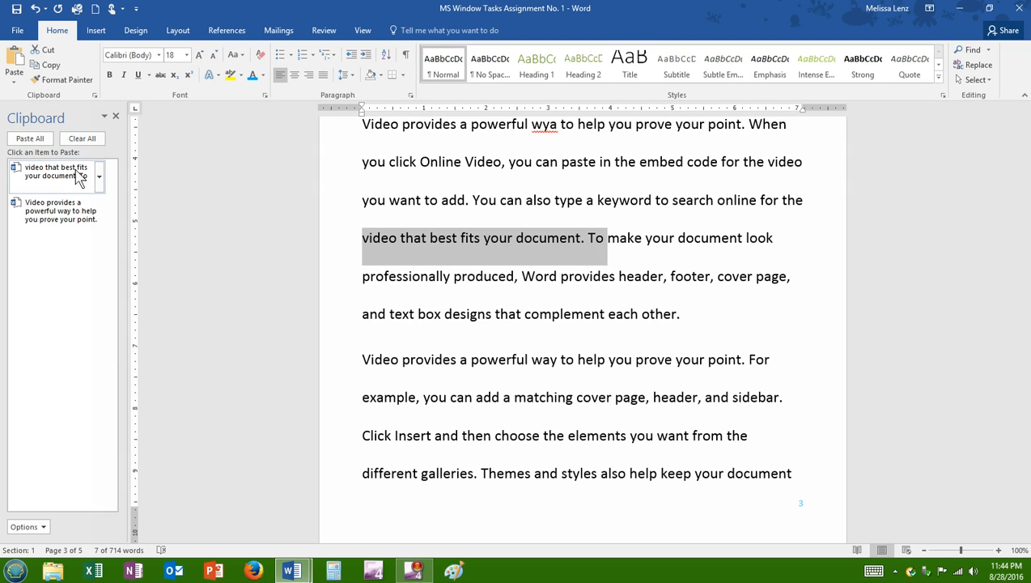
{"action": "left_click", "coordinate": [63, 208]}
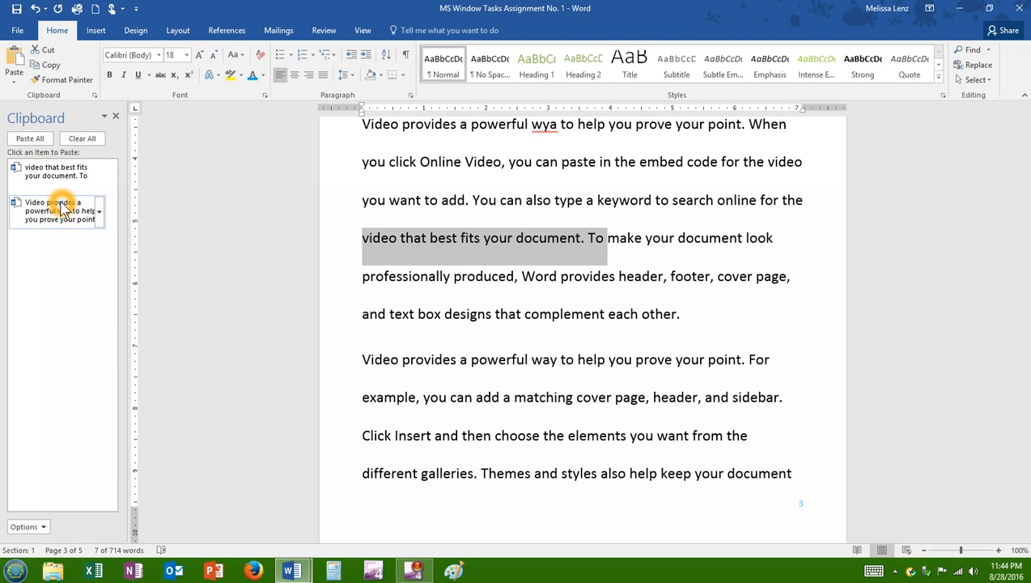
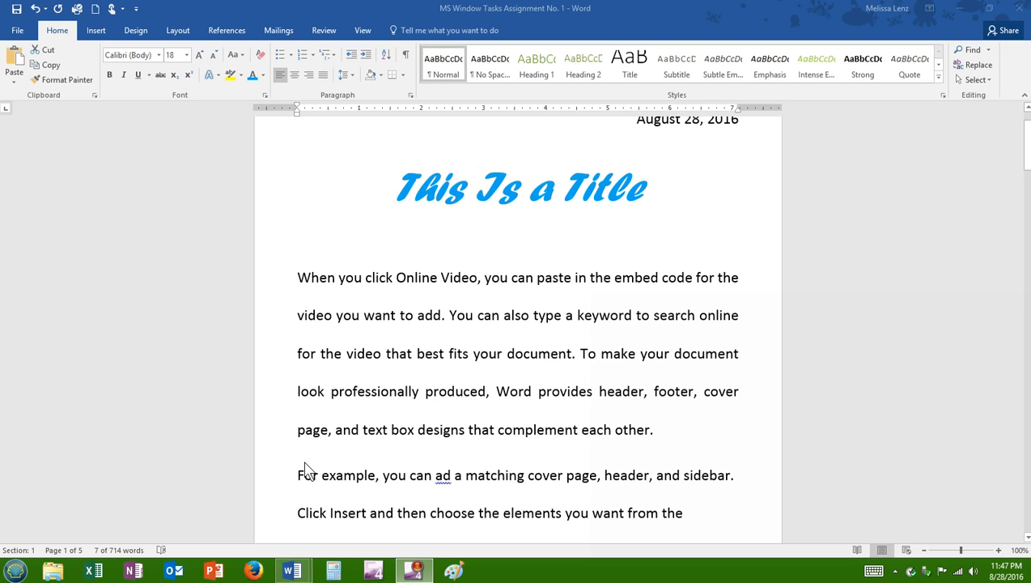
Examine all pages of the document for words underlined as possible spelling or grammar errors
{"action": "left_click", "coordinate": [176, 546]}
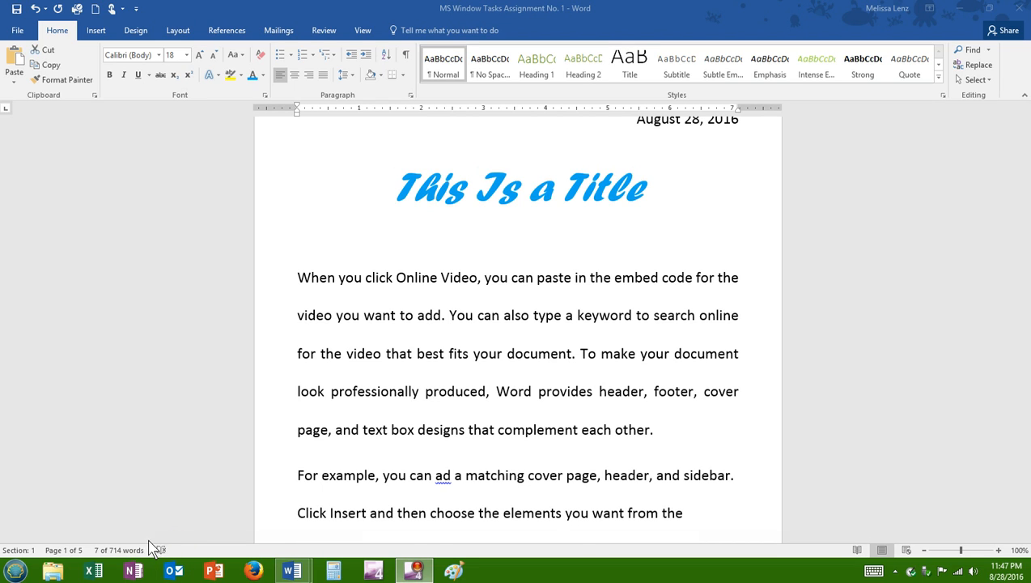
{"action": "left_click", "coordinate": [754, 175]}
{"action": "scroll", "coordinate": [755, 173], "scroll_direction": "down", "scroll_amount": 5}
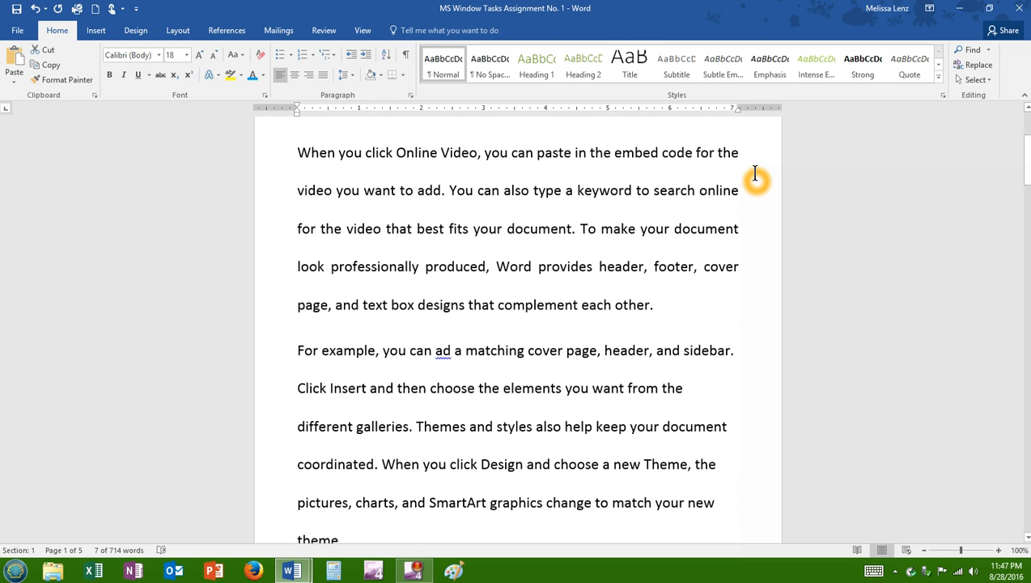
{"action": "scroll", "coordinate": [754, 173], "scroll_direction": "down", "scroll_amount": 2}
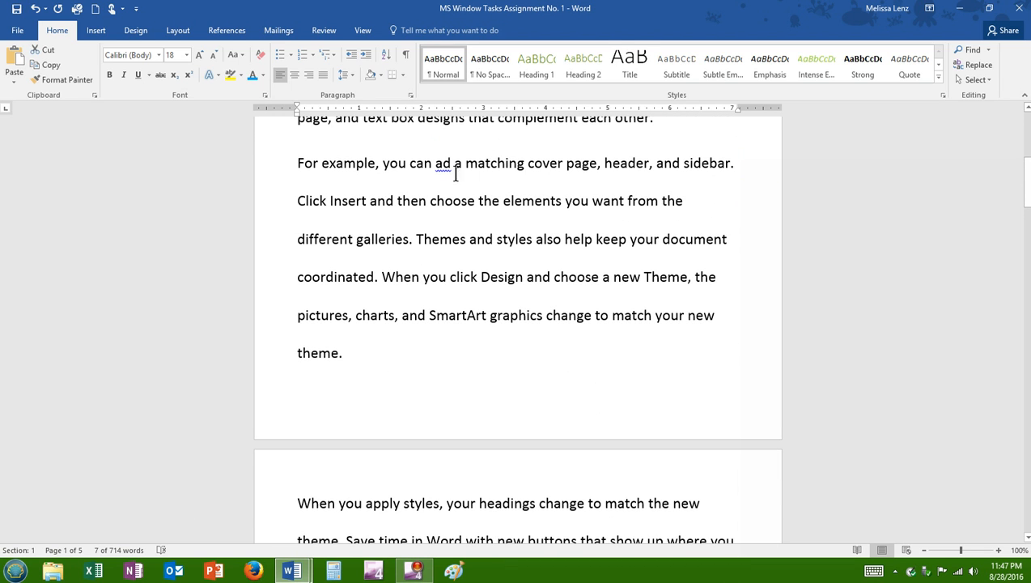
{"action": "scroll", "coordinate": [696, 209], "scroll_direction": "down", "scroll_amount": 10}
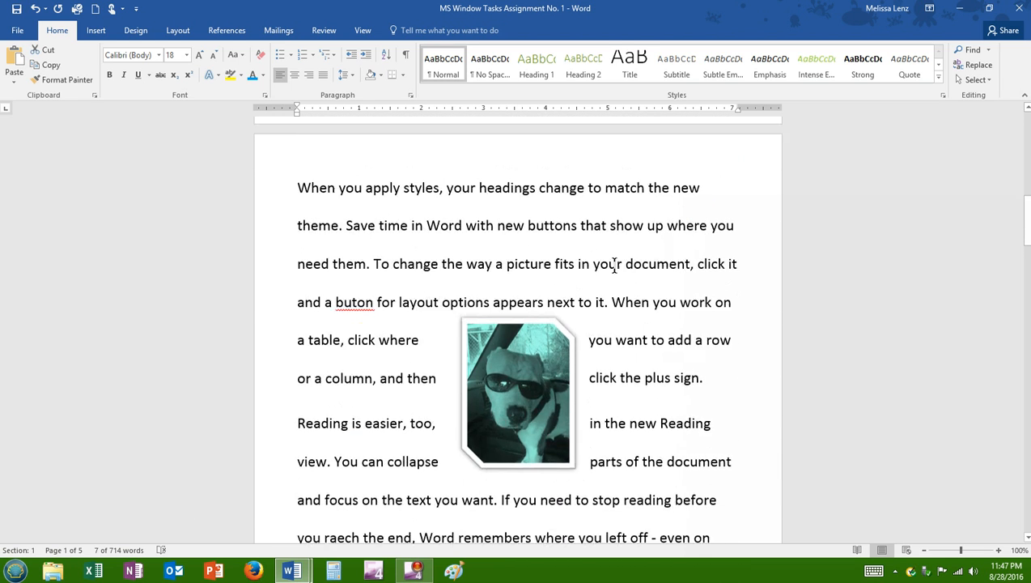
{"action": "scroll", "coordinate": [370, 301], "scroll_direction": "down", "scroll_amount": 12}
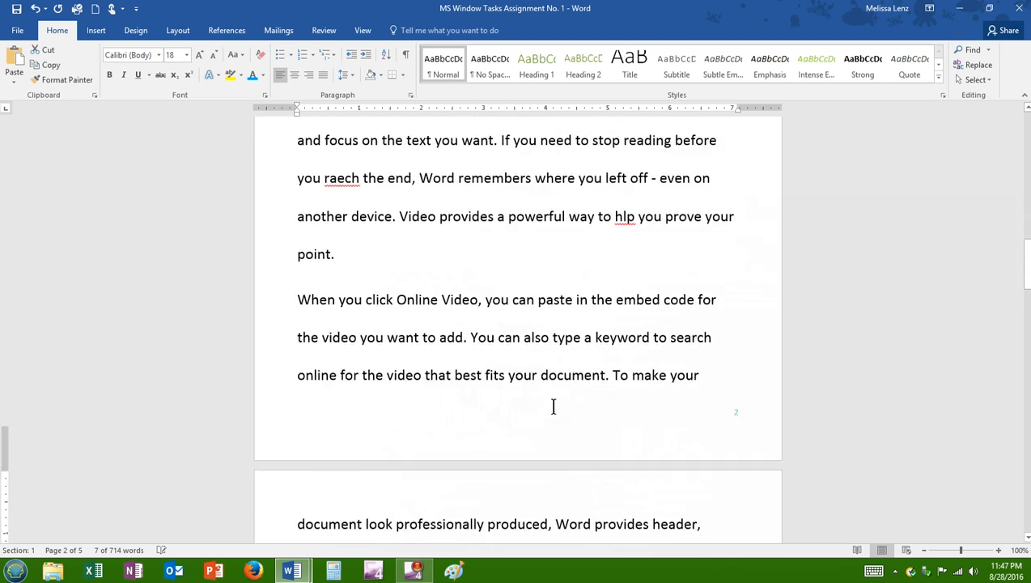
{"action": "scroll", "coordinate": [690, 422], "scroll_direction": "down", "scroll_amount": 4}
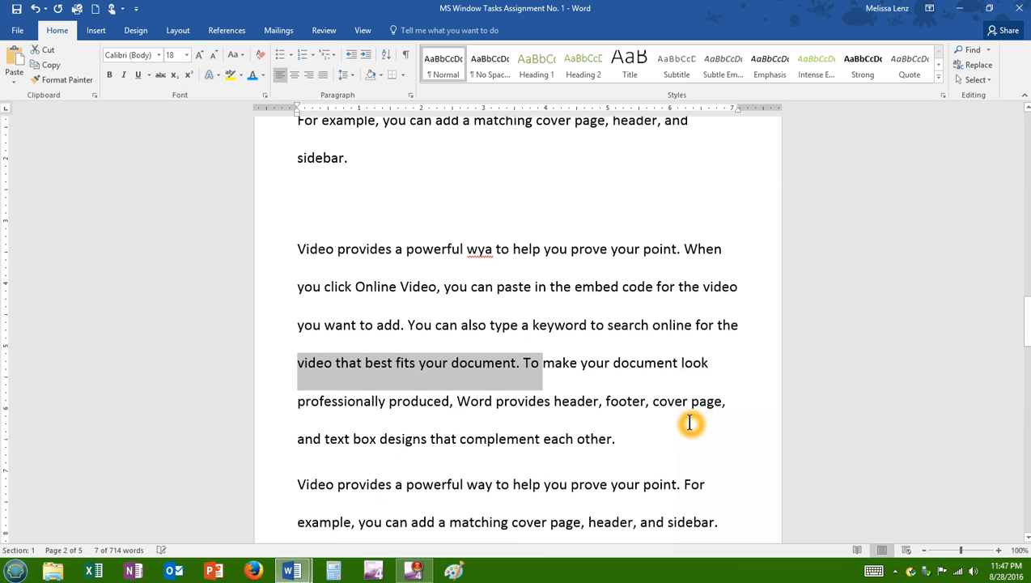
{"action": "left_click", "coordinate": [690, 422]}
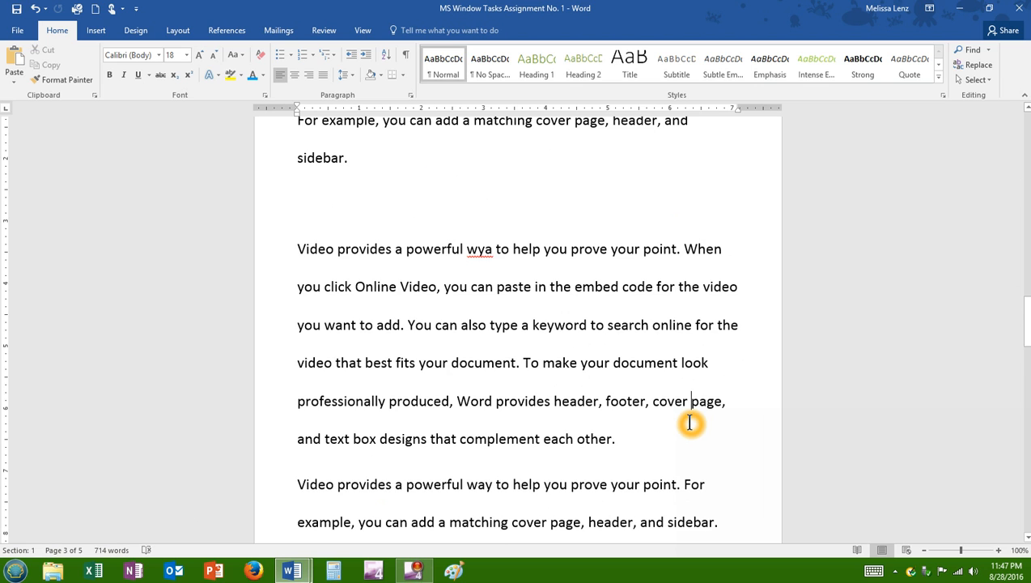
{"action": "scroll", "coordinate": [690, 424], "scroll_direction": "down", "scroll_amount": 5}
{"action": "scroll", "coordinate": [691, 426], "scroll_direction": "down", "scroll_amount": 10}
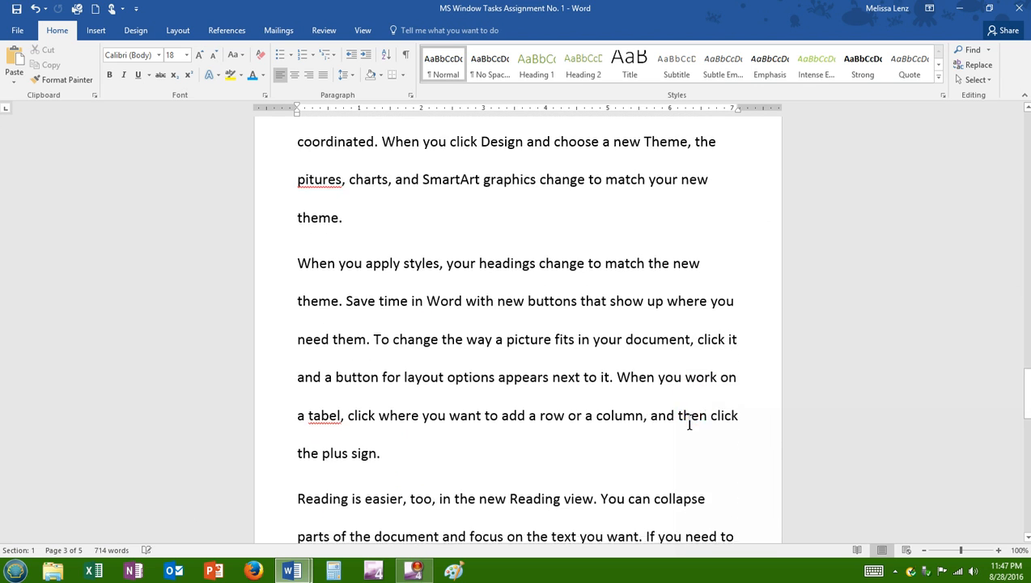
{"action": "scroll", "coordinate": [690, 422], "scroll_direction": "down", "scroll_amount": 6}
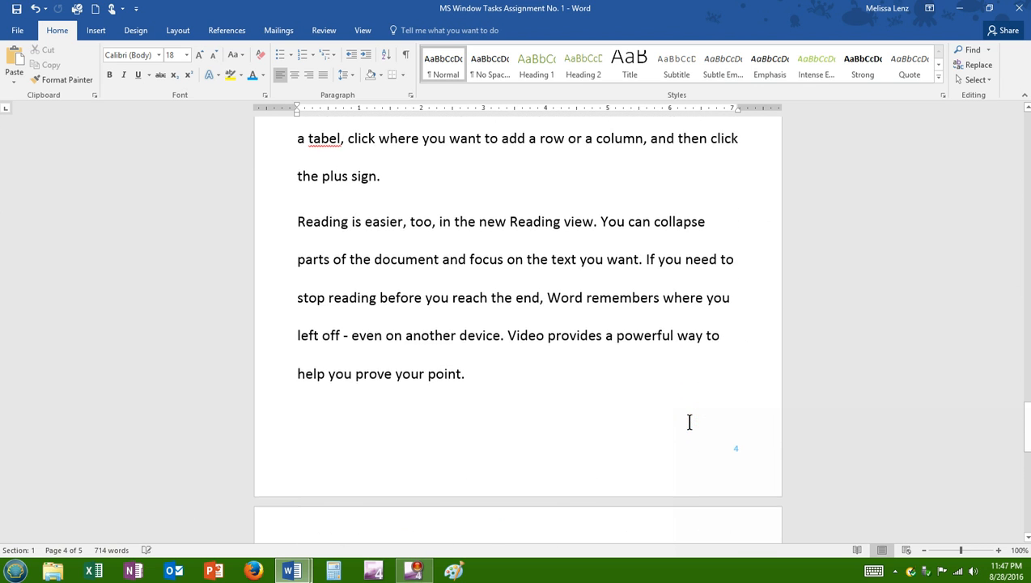
{"action": "scroll", "coordinate": [690, 423], "scroll_direction": "down", "scroll_amount": 4}
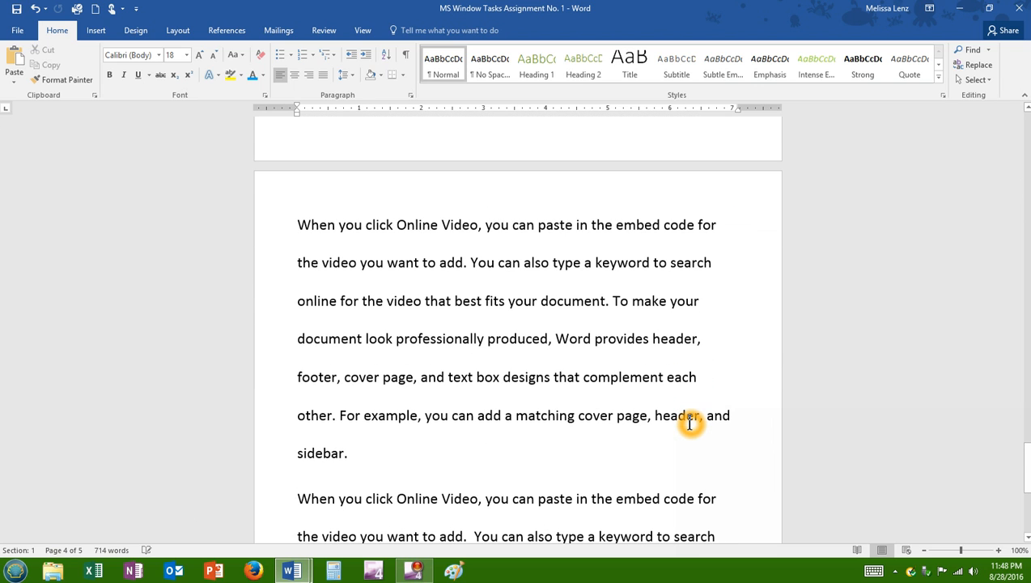
{"action": "scroll", "coordinate": [690, 422], "scroll_direction": "down", "scroll_amount": 7}
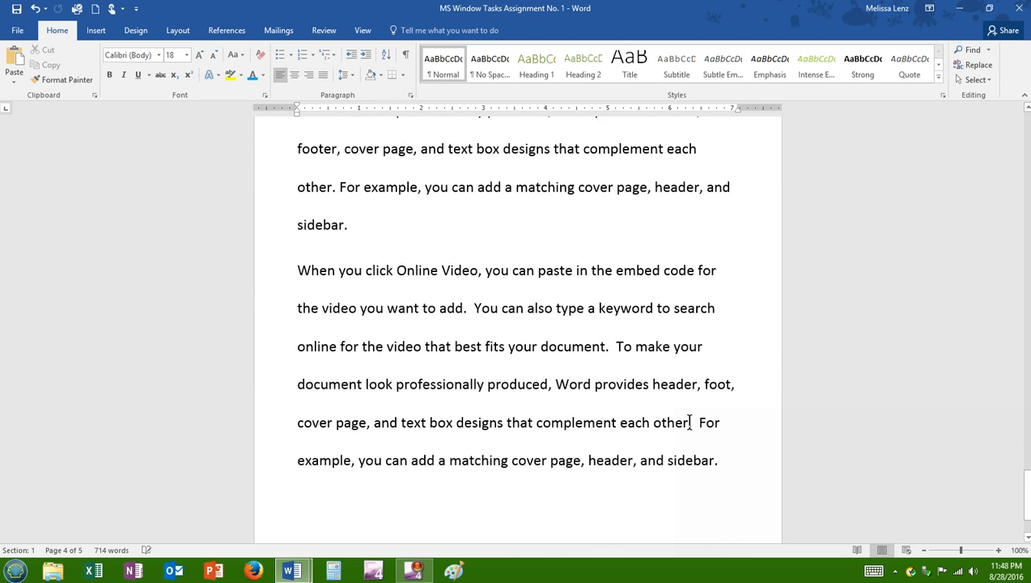
{"action": "scroll", "coordinate": [689, 422], "scroll_direction": "up", "scroll_amount": 5}
{"action": "scroll", "coordinate": [690, 422], "scroll_direction": "up", "scroll_amount": 3}
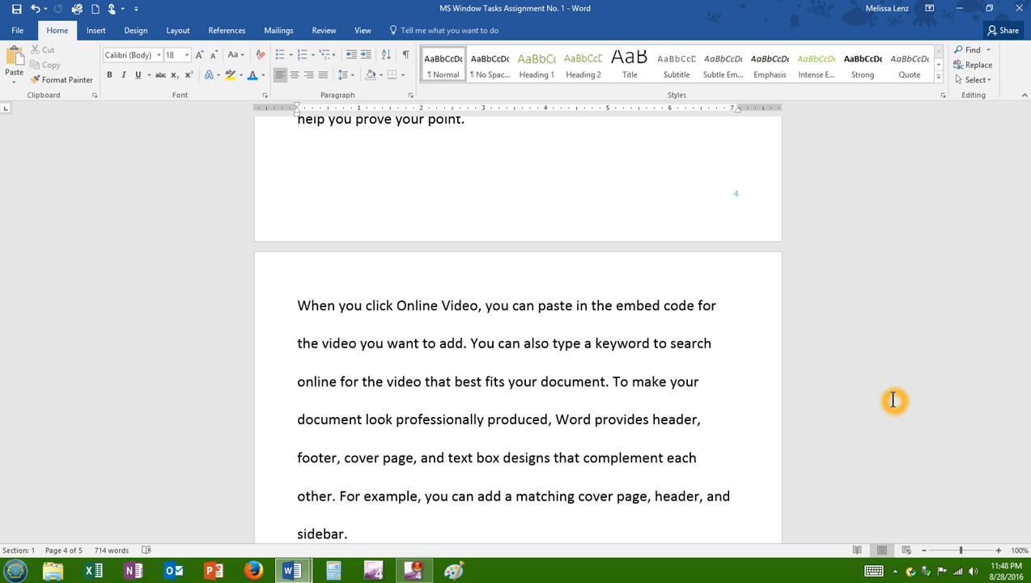
{"action": "left_click", "coordinate": [685, 397]}
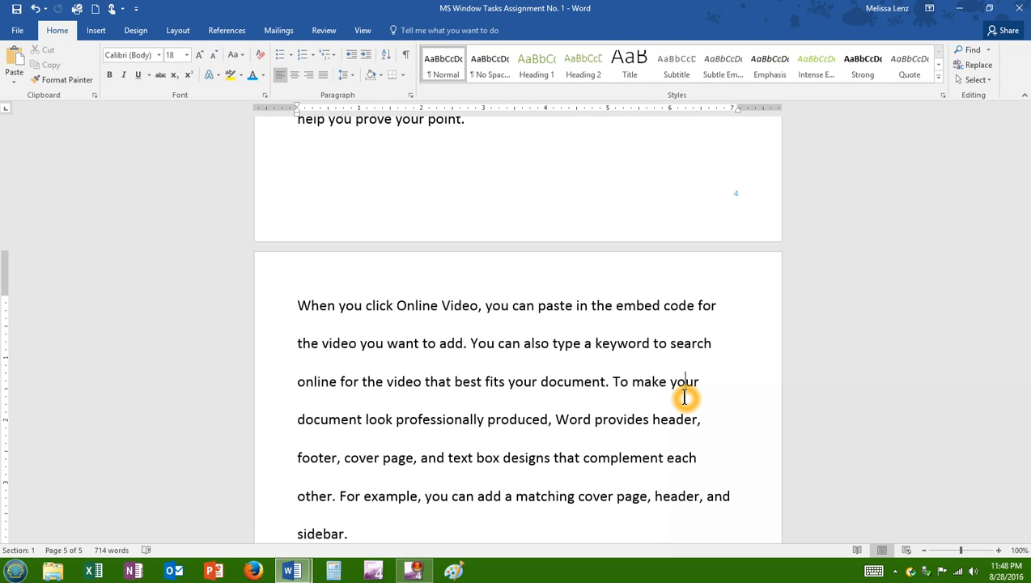
Start the Spelling & Grammar check from the beginning of the document
{"action": "key", "text": "ctrl+Home"}
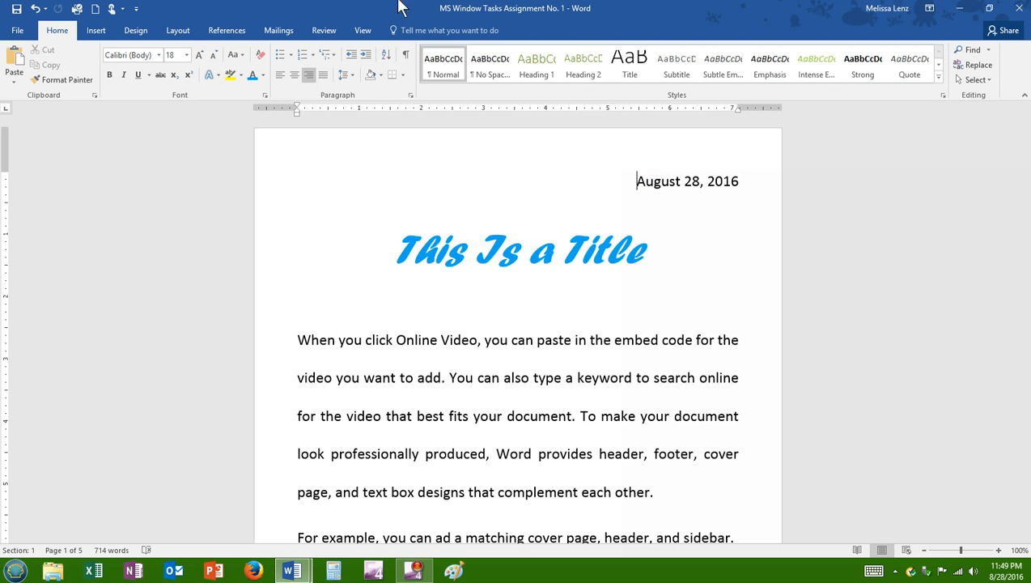
{"action": "left_click", "coordinate": [328, 33]}
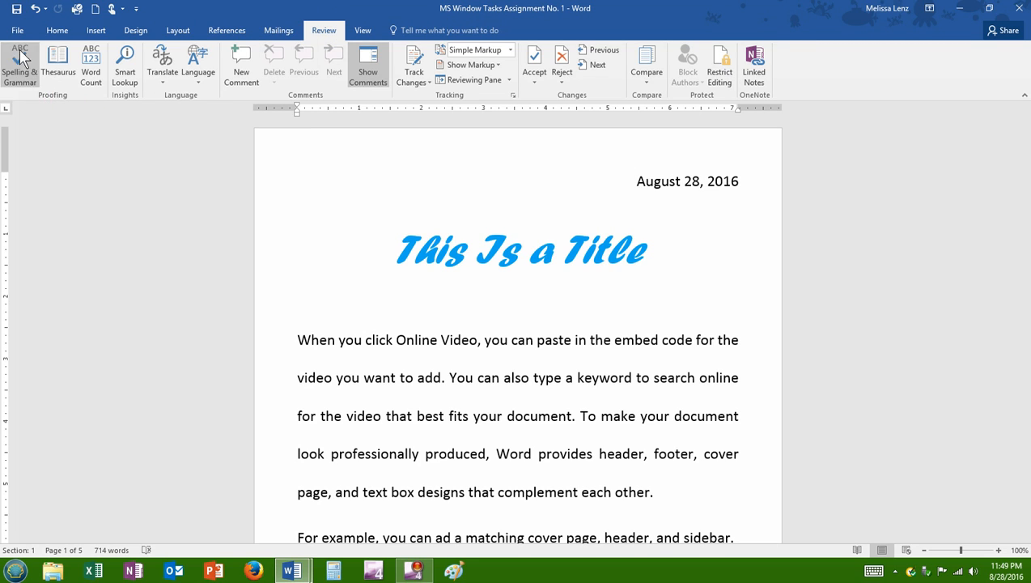
{"action": "left_click", "coordinate": [32, 86]}
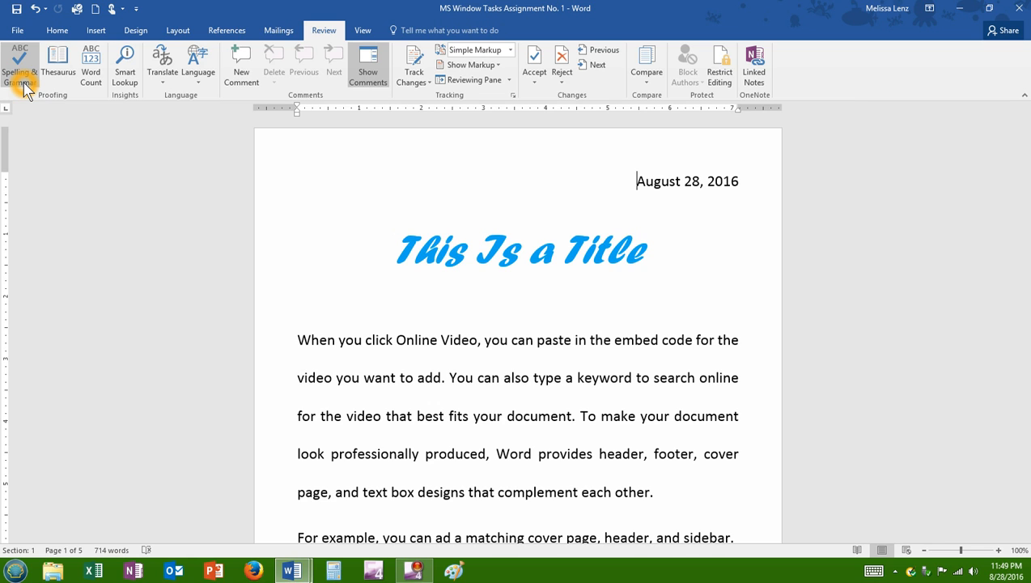
{"action": "left_click", "coordinate": [25, 88]}
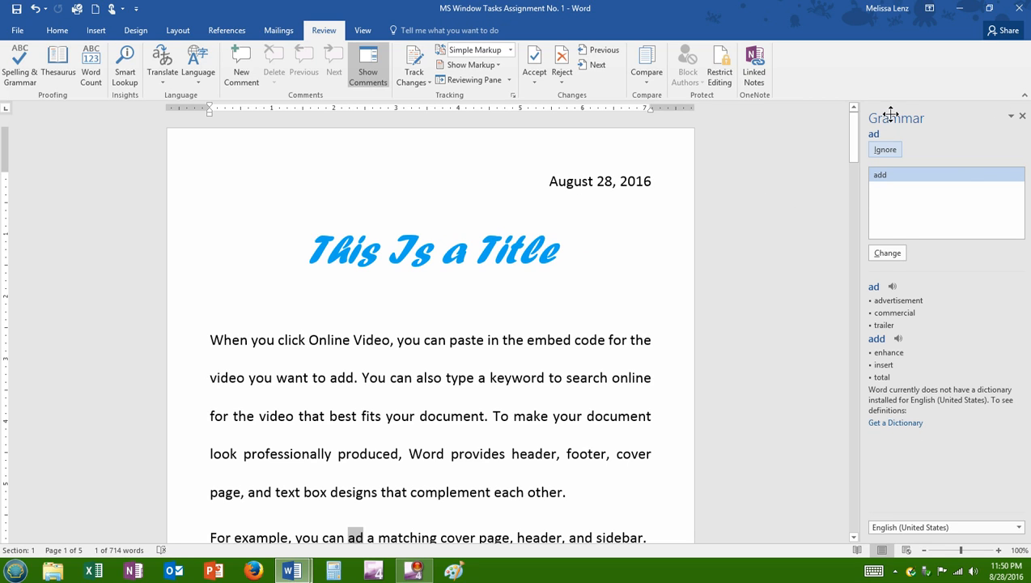
Examine the grammar suggestion for the flagged word "ad" and the synonyms listed for "ad" and "add"
{"action": "left_click_drag", "start_coordinate": [912, 121], "coordinate": [910, 120]}
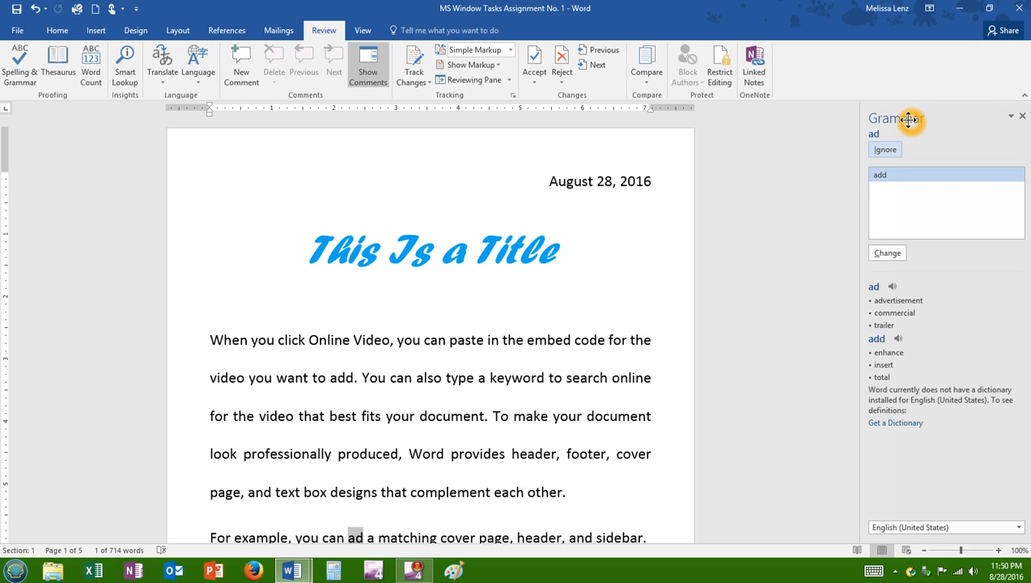
{"action": "left_click", "coordinate": [885, 147]}
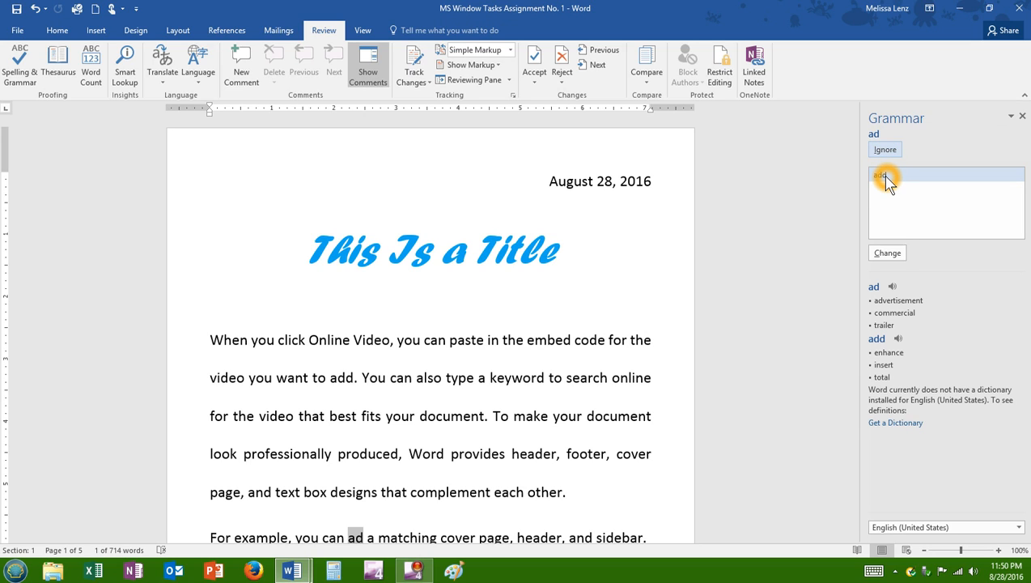
{"action": "left_click", "coordinate": [902, 156]}
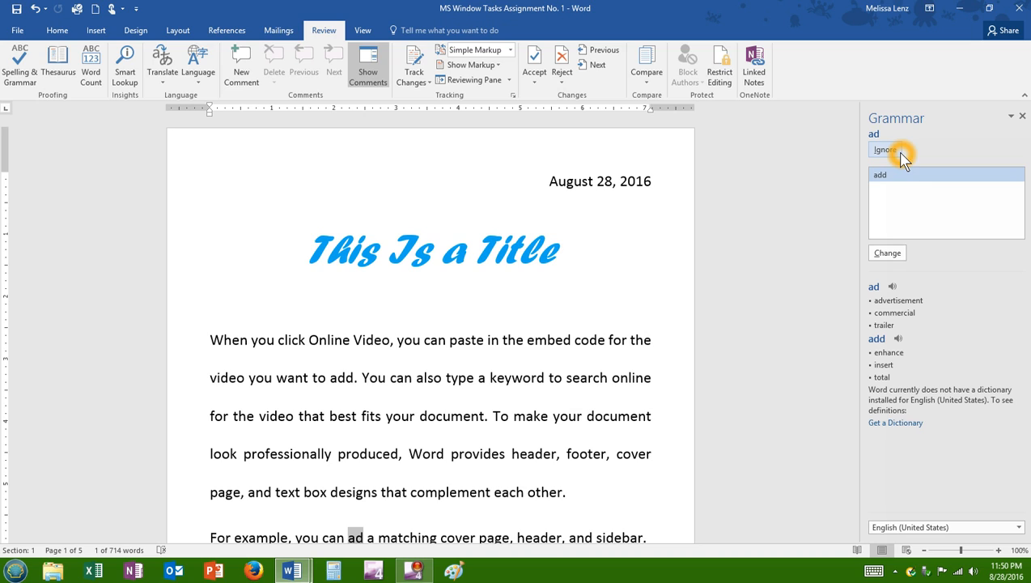
{"action": "left_click", "coordinate": [888, 256]}
{"action": "left_click", "coordinate": [874, 290]}
{"action": "left_click", "coordinate": [925, 303]}
{"action": "left_click", "coordinate": [910, 311]}
{"action": "left_click", "coordinate": [898, 324]}
{"action": "left_click", "coordinate": [882, 350]}
{"action": "left_click", "coordinate": [882, 350]}
{"action": "left_click", "coordinate": [908, 360]}
{"action": "left_click", "coordinate": [893, 382]}
Replace the flagged word "ad" in the page 1 paragraph beginning "For example" with the suggestion "add"
{"action": "left_click", "coordinate": [887, 252]}
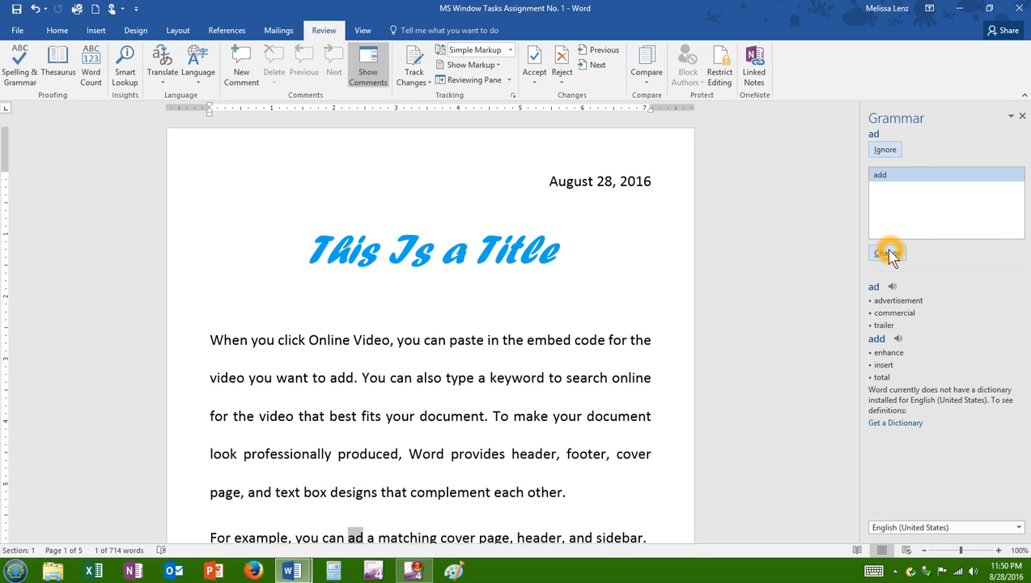
{"action": "left_click", "coordinate": [350, 538]}
{"action": "left_click", "coordinate": [350, 537]}
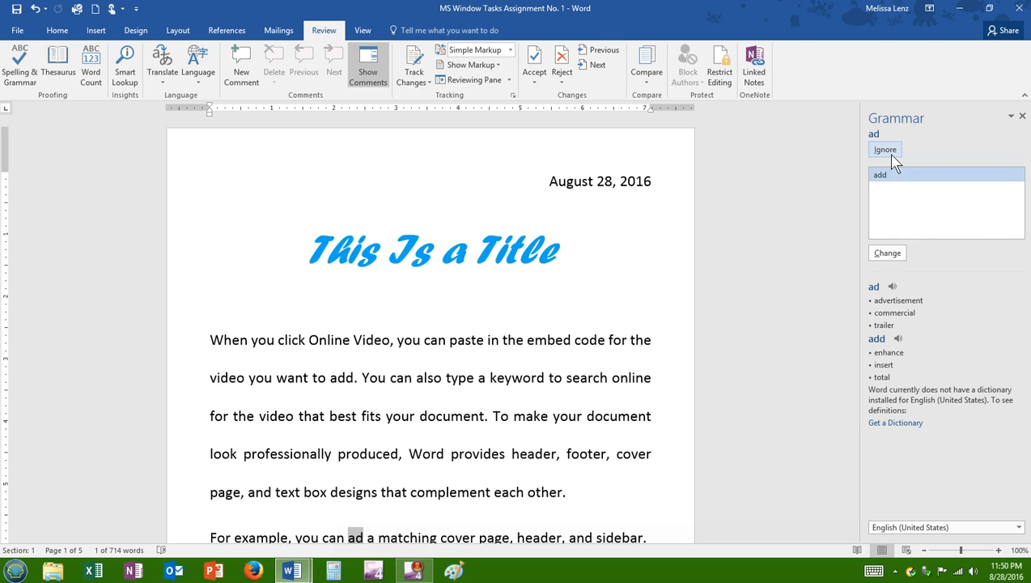
{"action": "left_click", "coordinate": [886, 253]}
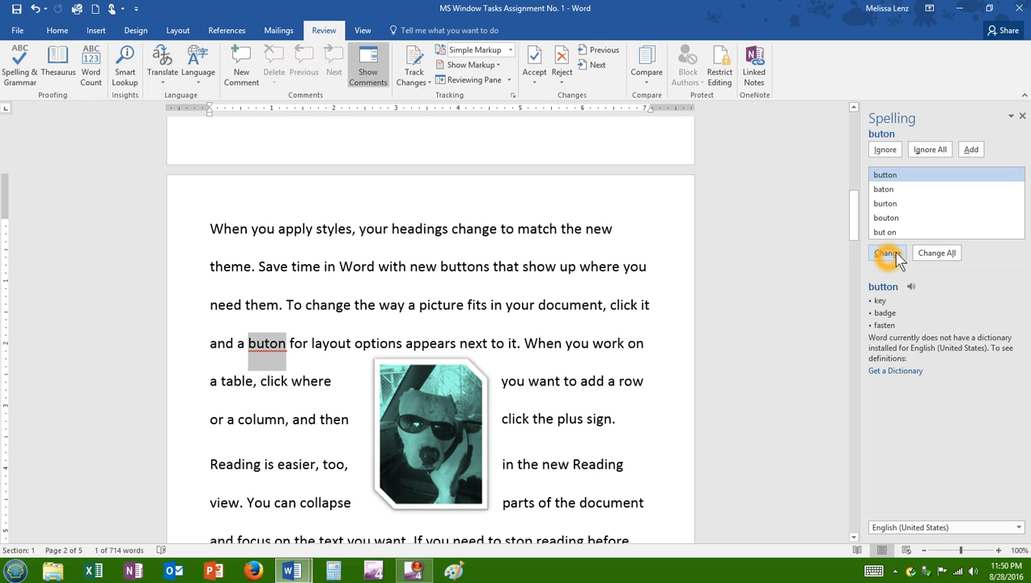
Replace the flagged word "buton" in the first paragraph on page 2 with the suggestion "button"
{"action": "left_click", "coordinate": [907, 259]}
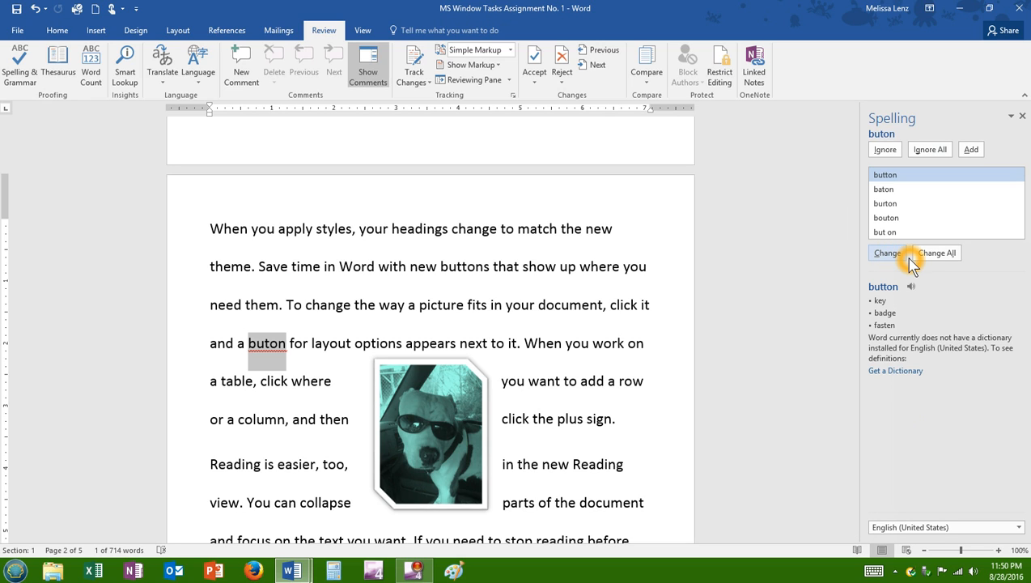
{"action": "left_click", "coordinate": [918, 117]}
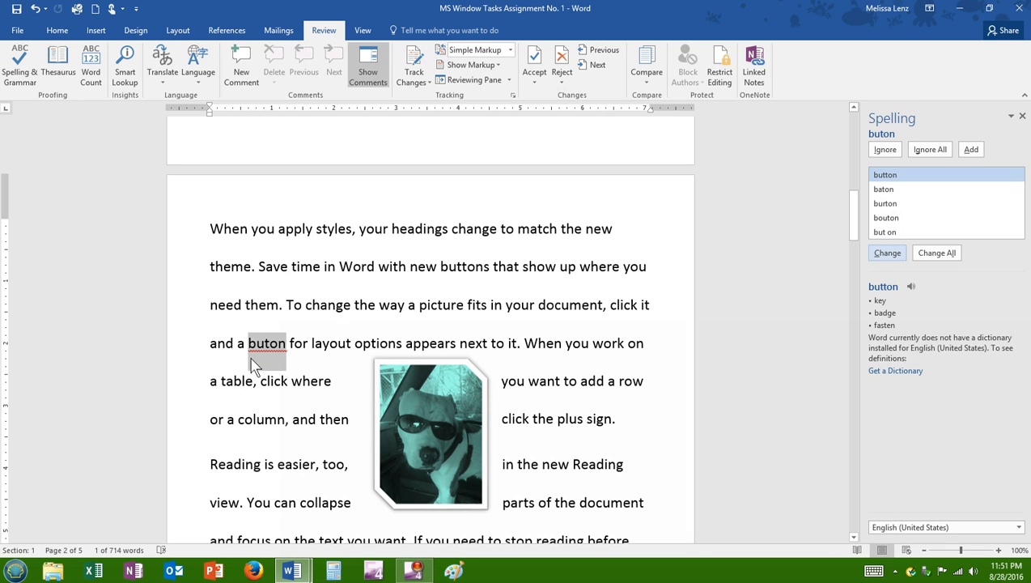
{"action": "left_click", "coordinate": [284, 353]}
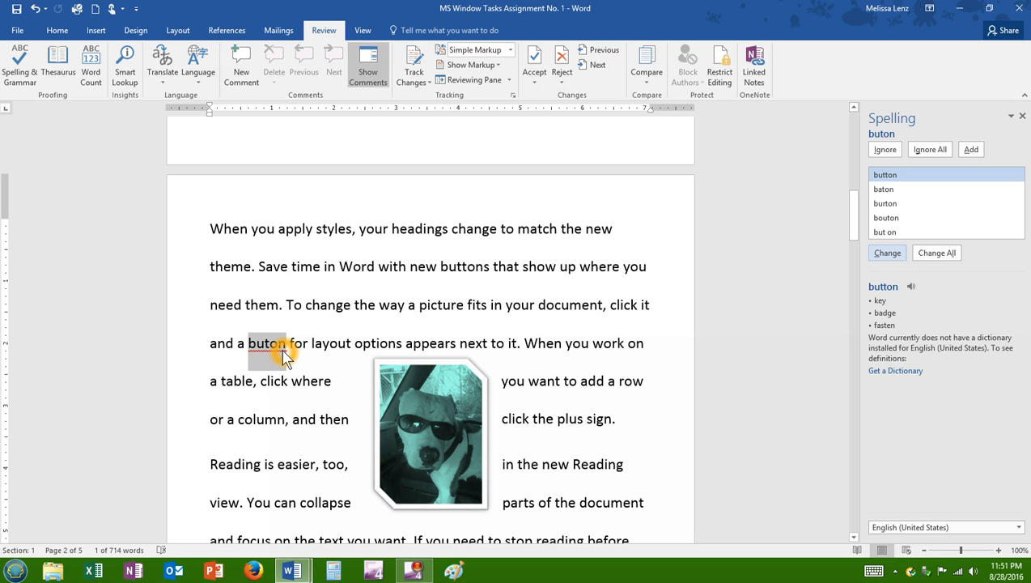
{"action": "left_click", "coordinate": [623, 387]}
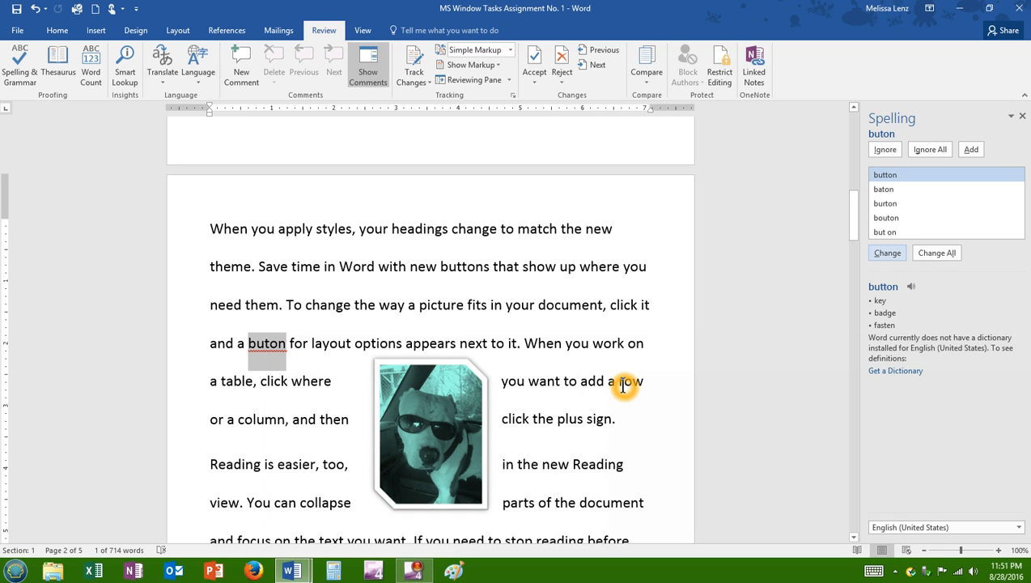
{"action": "left_click", "coordinate": [649, 307]}
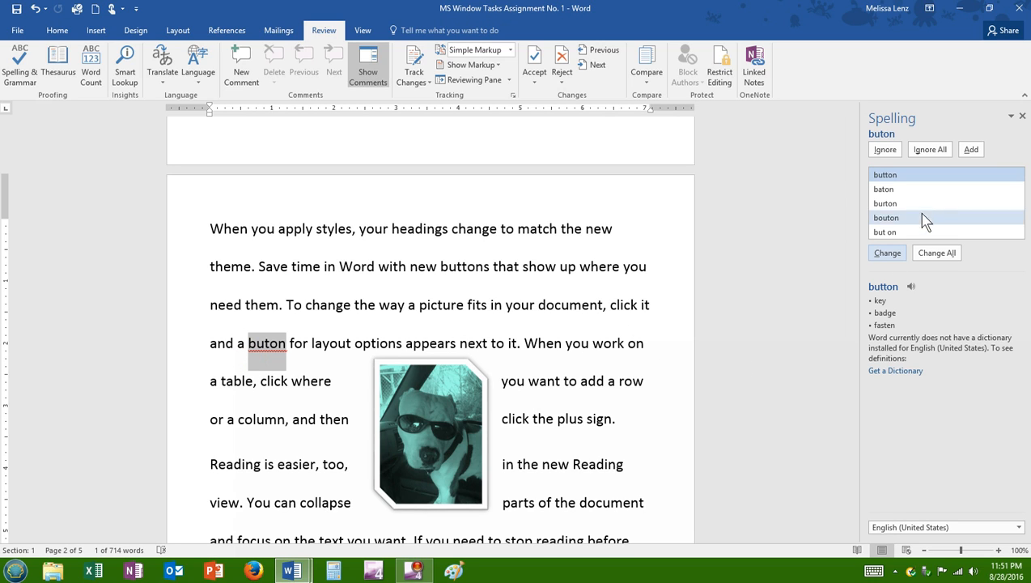
{"action": "left_click", "coordinate": [903, 224]}
{"action": "left_click", "coordinate": [891, 177]}
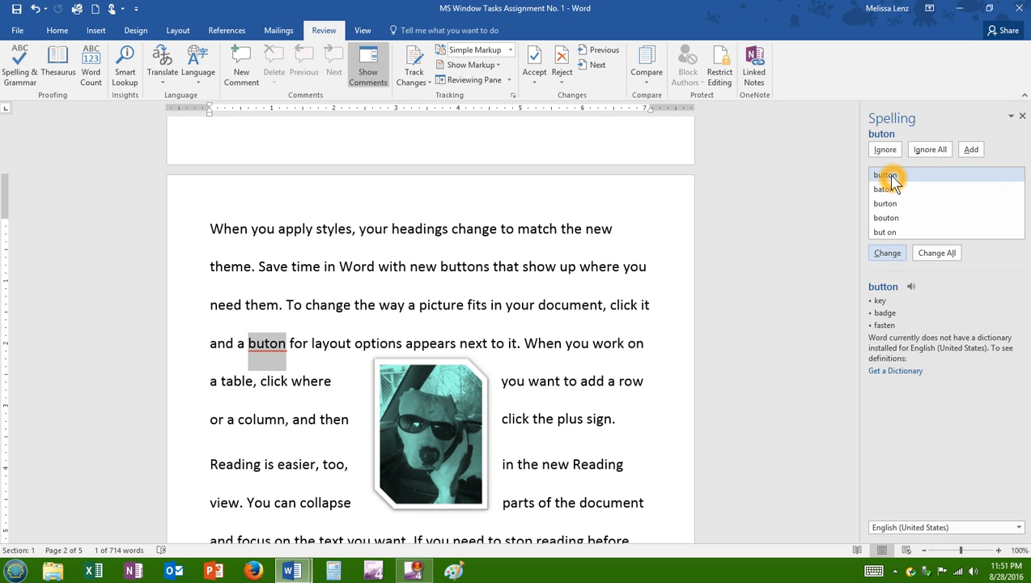
{"action": "left_click", "coordinate": [888, 254]}
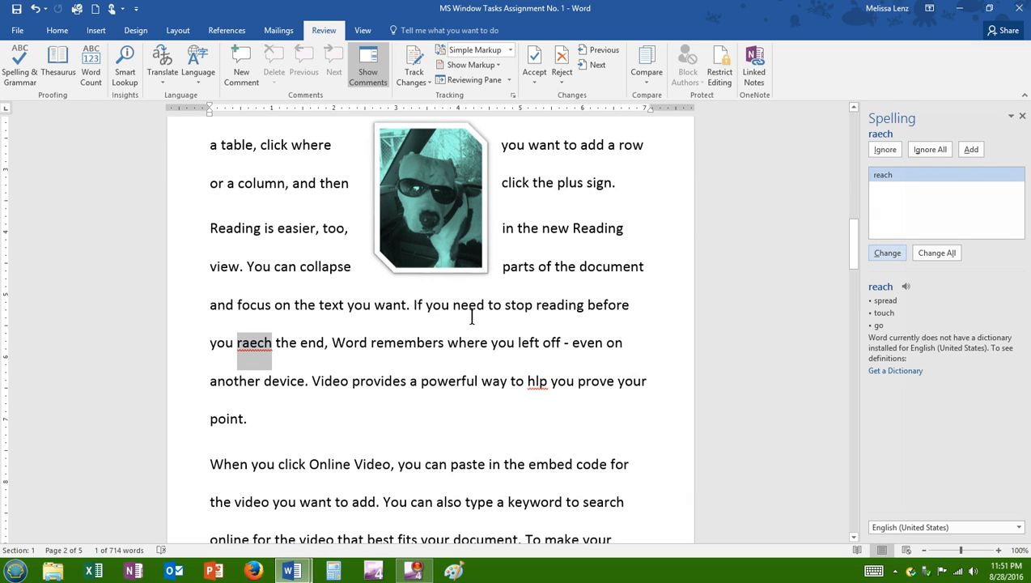
Replace the single flagged occurrence of "raech" in the page 2 paragraph about Reading view with the suggestion "reach"
{"action": "left_click", "coordinate": [254, 359]}
{"action": "left_click", "coordinate": [887, 180]}
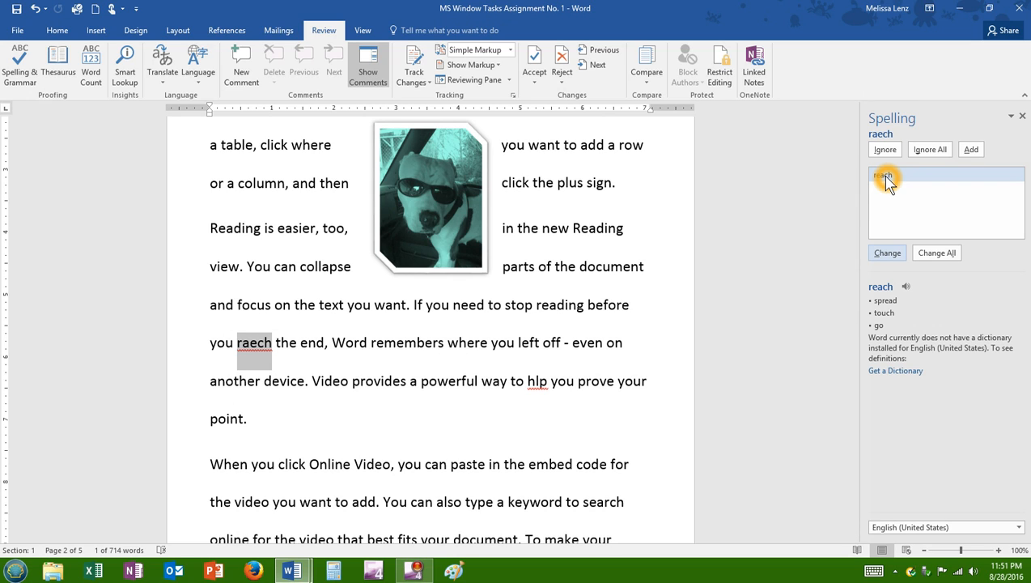
{"action": "left_click", "coordinate": [888, 253]}
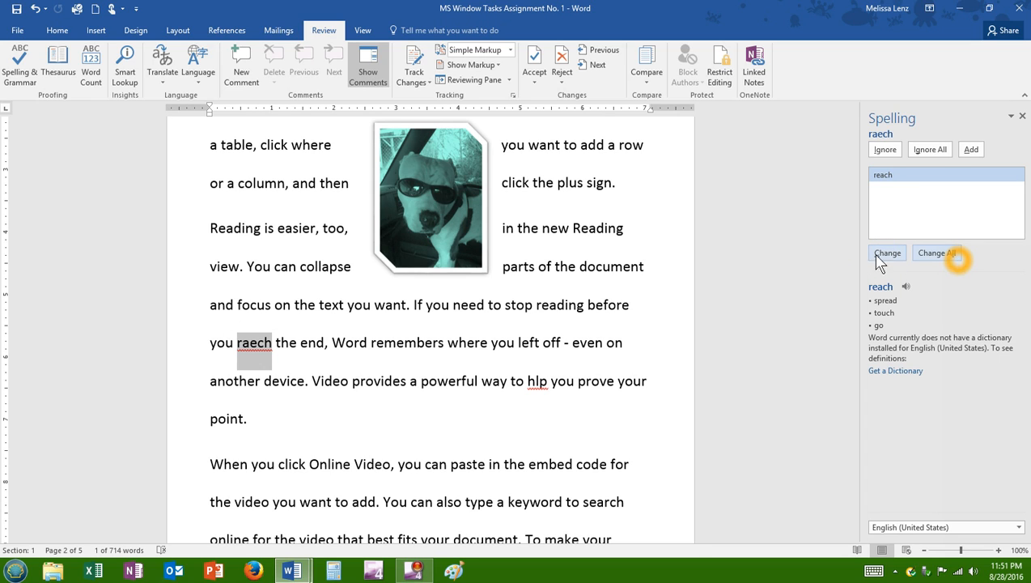
{"action": "left_click", "coordinate": [256, 357]}
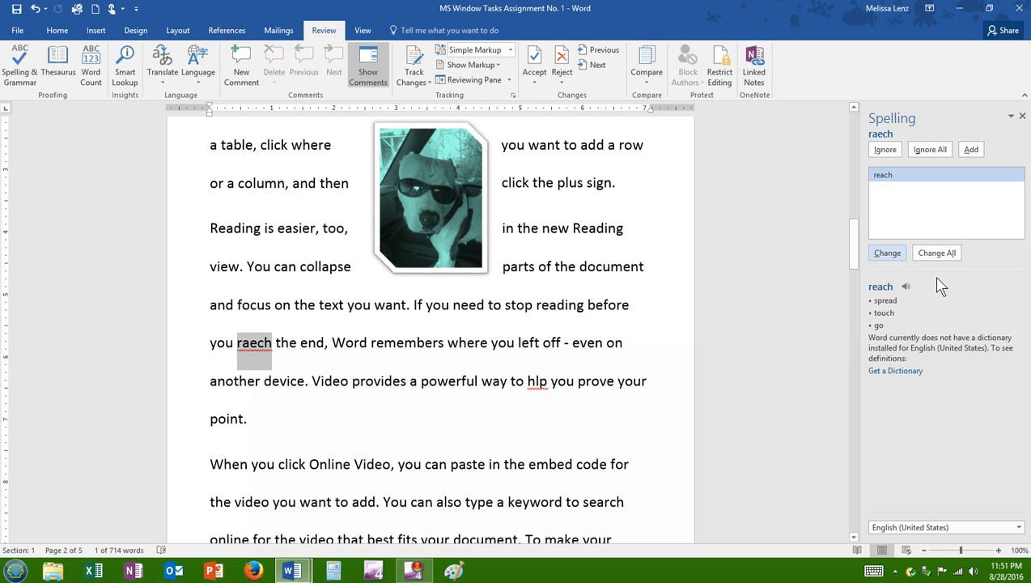
{"action": "left_click", "coordinate": [950, 254]}
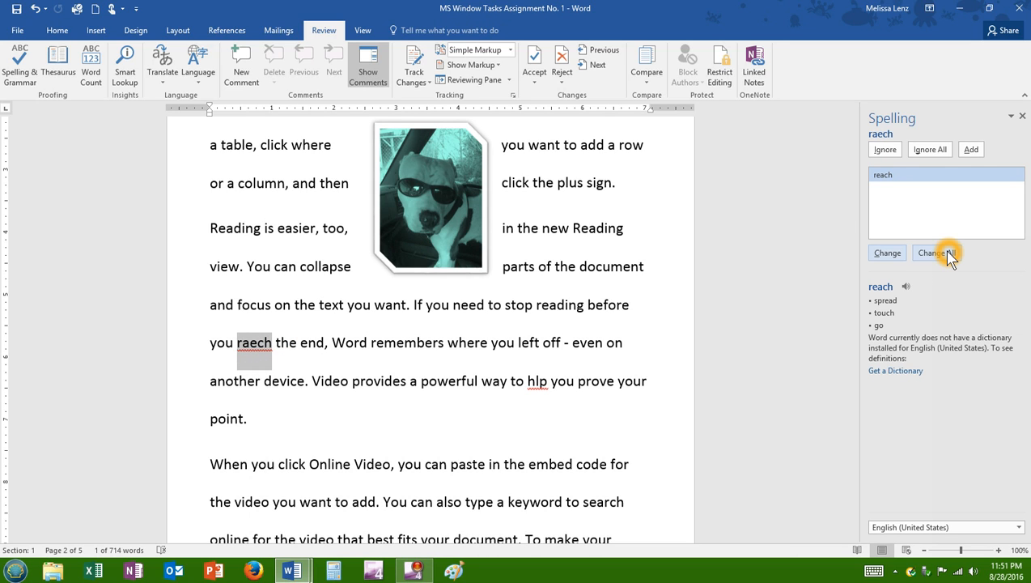
{"action": "left_click", "coordinate": [889, 255]}
{"action": "left_click", "coordinate": [888, 254]}
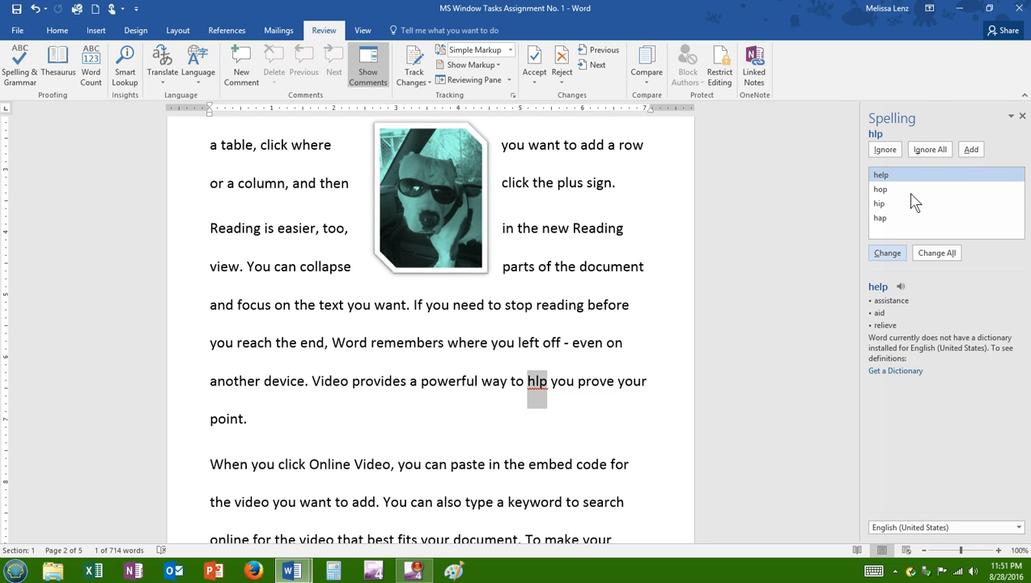
Replace the flagged word "hlp" near the end of the Reading view paragraph on page 2 with "help"
{"action": "left_click", "coordinate": [885, 219]}
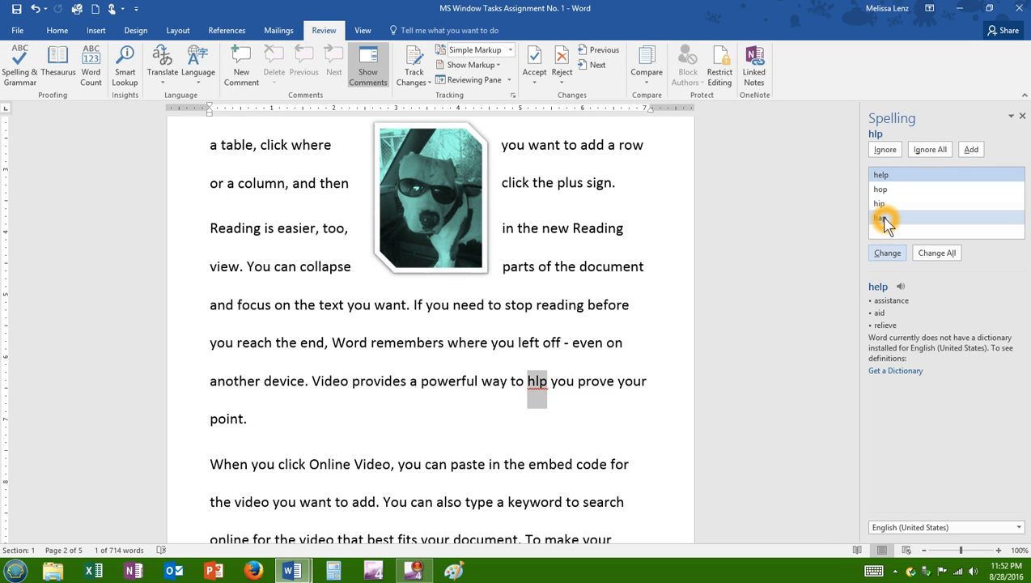
{"action": "left_click", "coordinate": [887, 175]}
{"action": "left_click", "coordinate": [886, 254]}
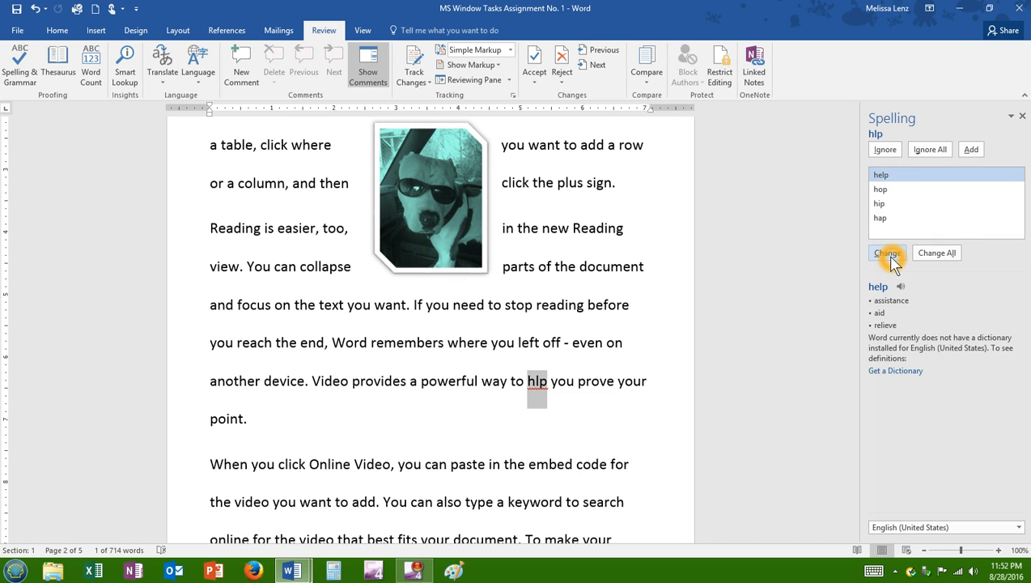
{"action": "left_click", "coordinate": [888, 253]}
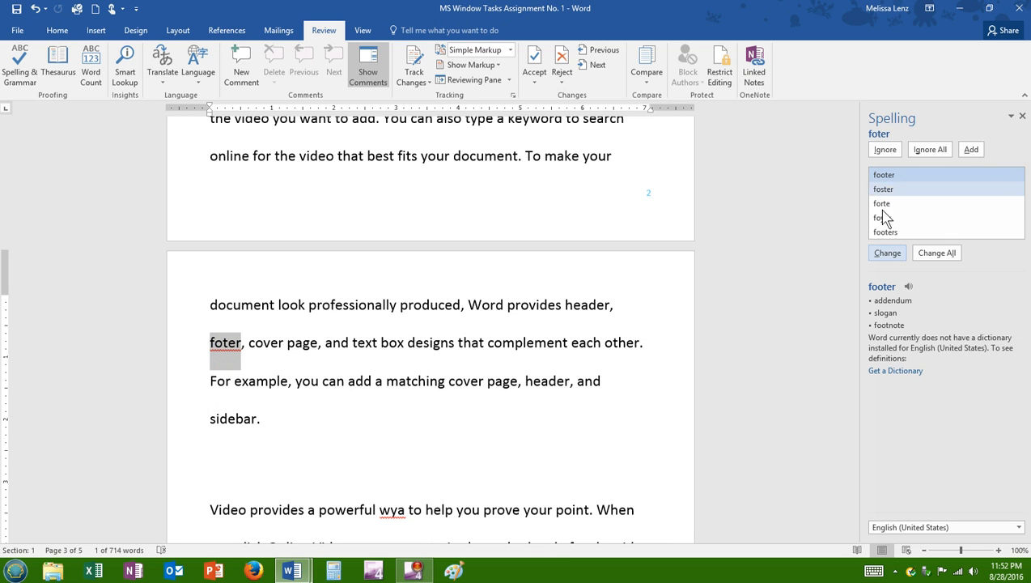
Correct the flagged words on page 3, replacing "foter" with "footer" and "wya" with "way"
{"action": "left_click", "coordinate": [885, 254]}
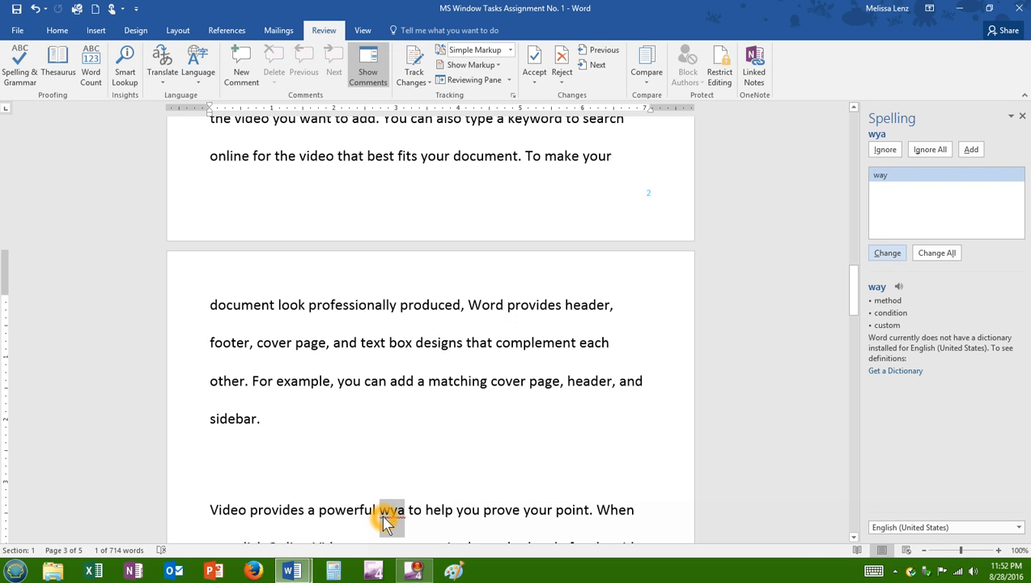
{"action": "left_click", "coordinate": [882, 173]}
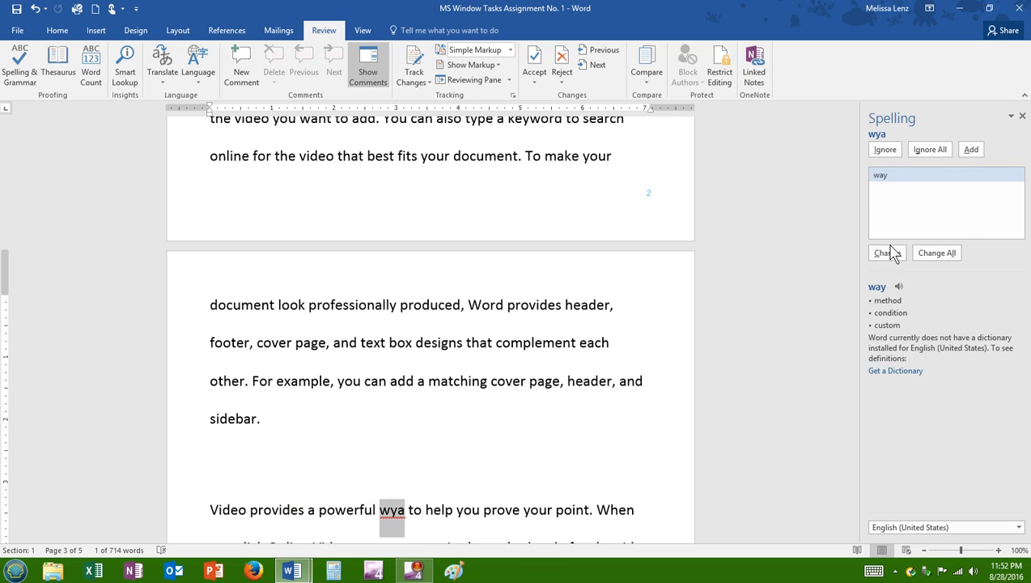
{"action": "left_click", "coordinate": [888, 253]}
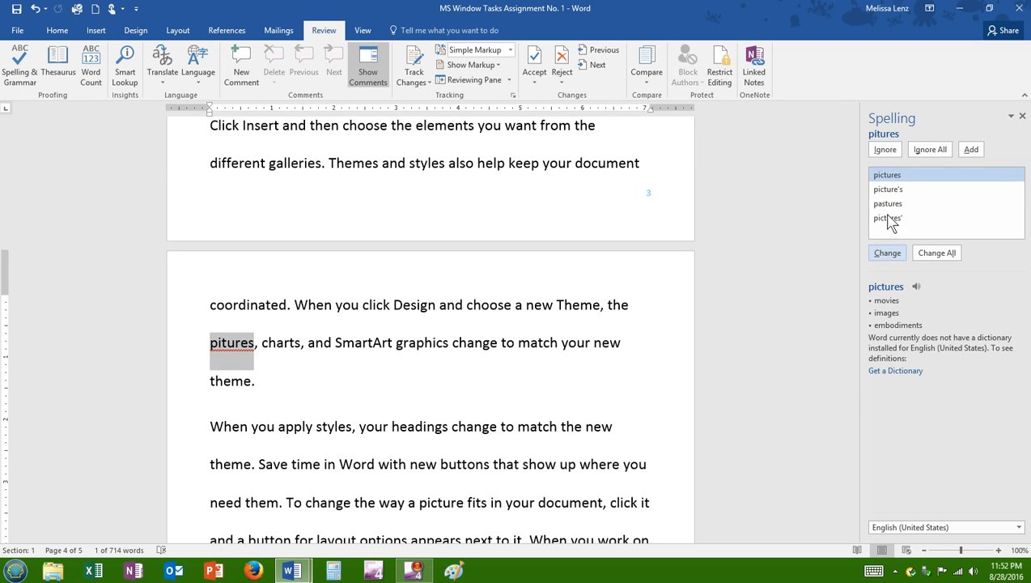
Correct "pitures" to "pictures" and "tabel" to "table" on page 4, finishing the Spelling & Grammar check
{"action": "left_click", "coordinate": [887, 253]}
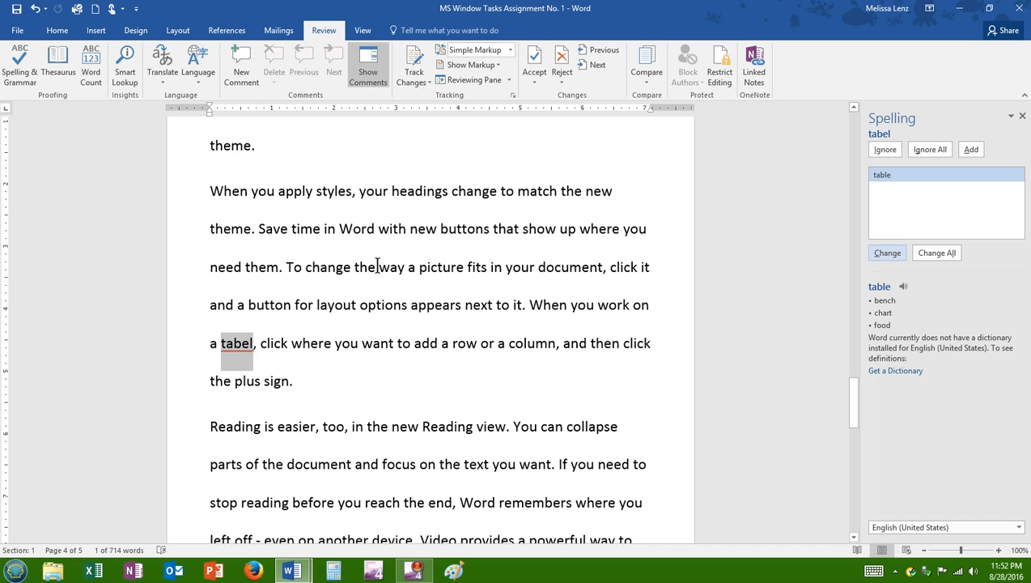
{"action": "left_click", "coordinate": [887, 254]}
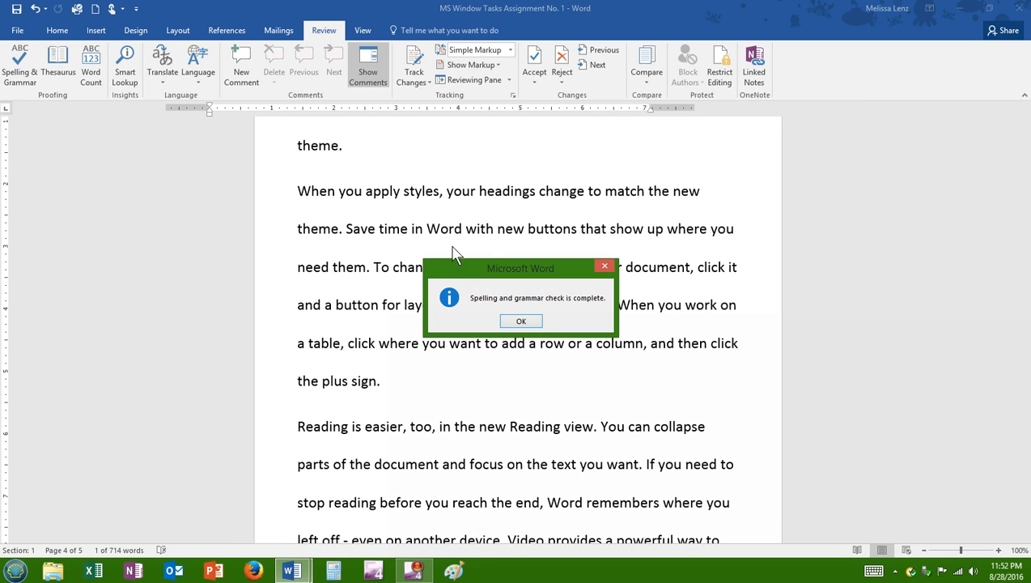
{"action": "left_click", "coordinate": [595, 299]}
{"action": "left_click", "coordinate": [522, 321]}
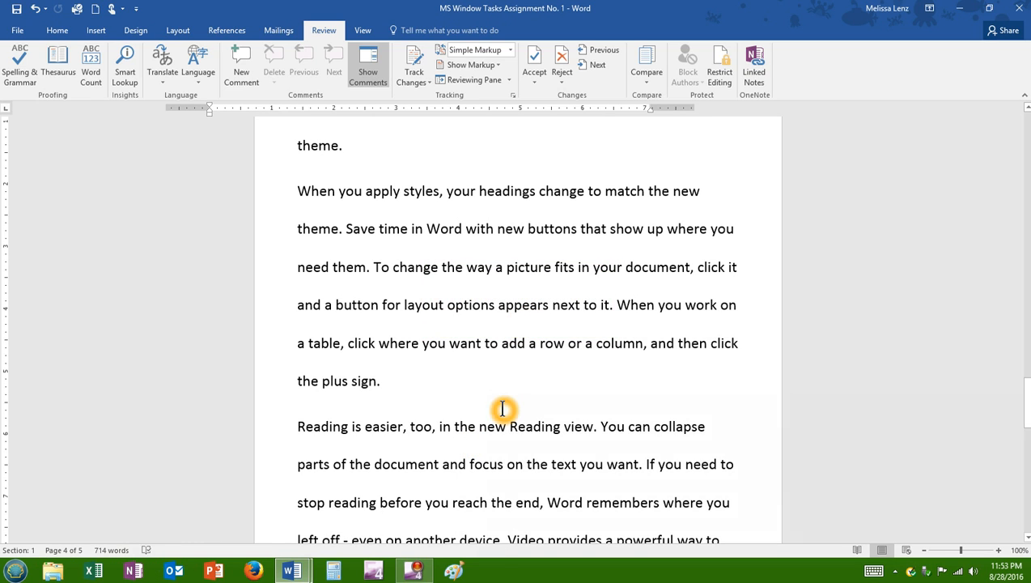
Start a new paragraph after the final sentence of the document on page 5
{"action": "scroll", "coordinate": [502, 409], "scroll_direction": "up", "scroll_amount": 3}
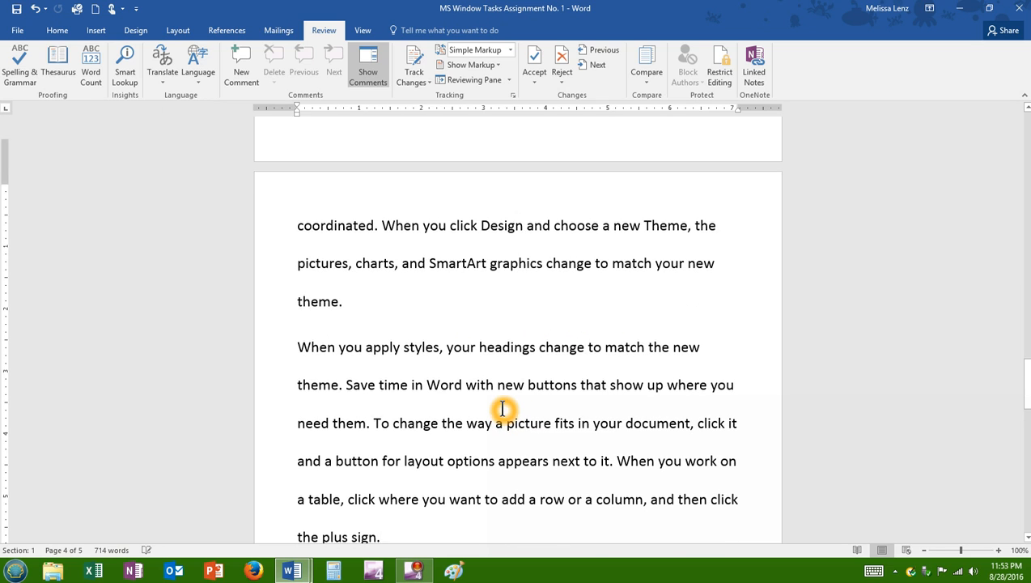
{"action": "scroll", "coordinate": [502, 410], "scroll_direction": "down", "scroll_amount": 5}
{"action": "scroll", "coordinate": [502, 409], "scroll_direction": "down", "scroll_amount": 12}
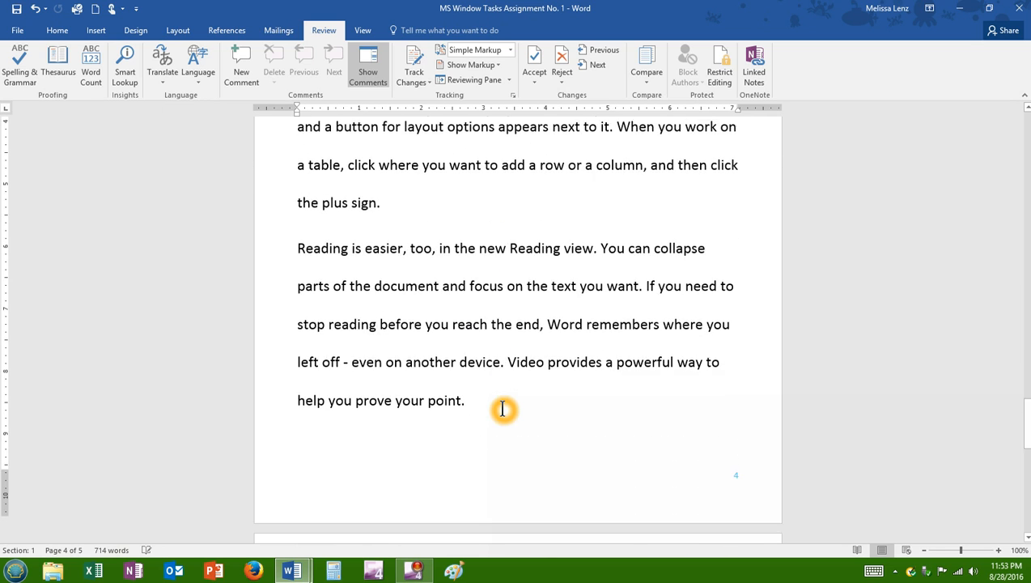
{"action": "scroll", "coordinate": [502, 409], "scroll_direction": "down", "scroll_amount": 5}
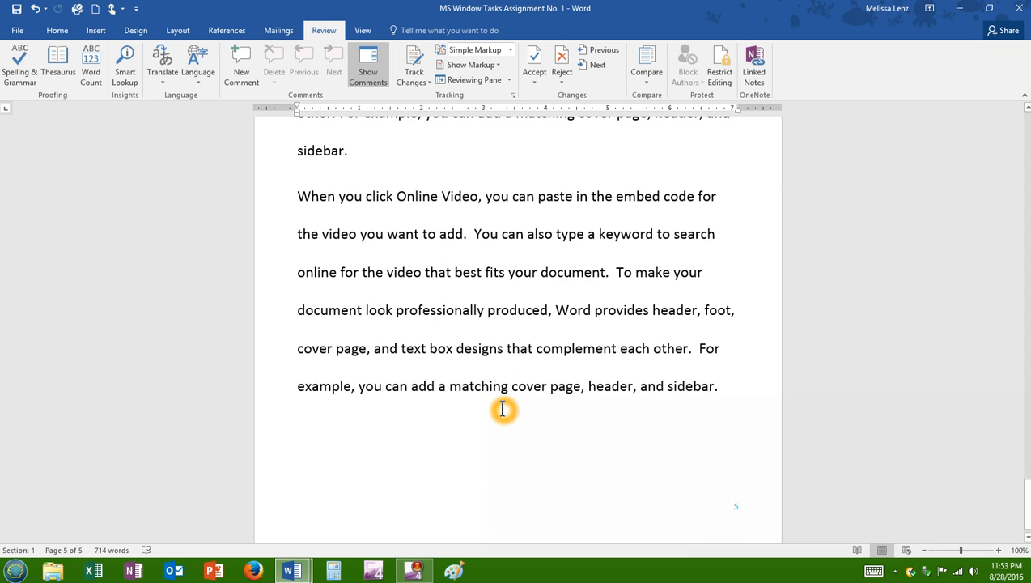
{"action": "scroll", "coordinate": [502, 410], "scroll_direction": "up", "scroll_amount": 5}
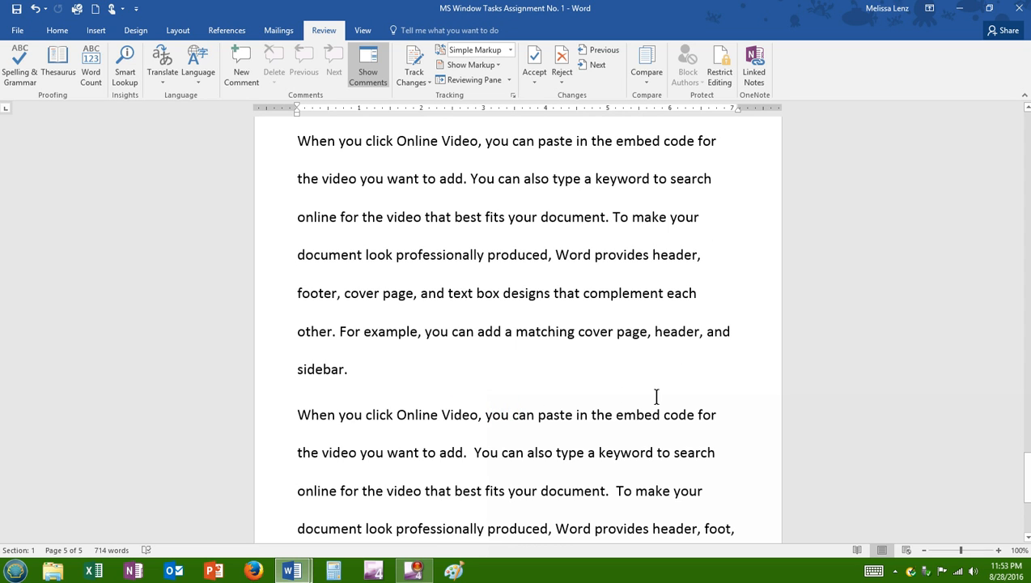
{"action": "scroll", "coordinate": [658, 389], "scroll_direction": "down", "scroll_amount": 5}
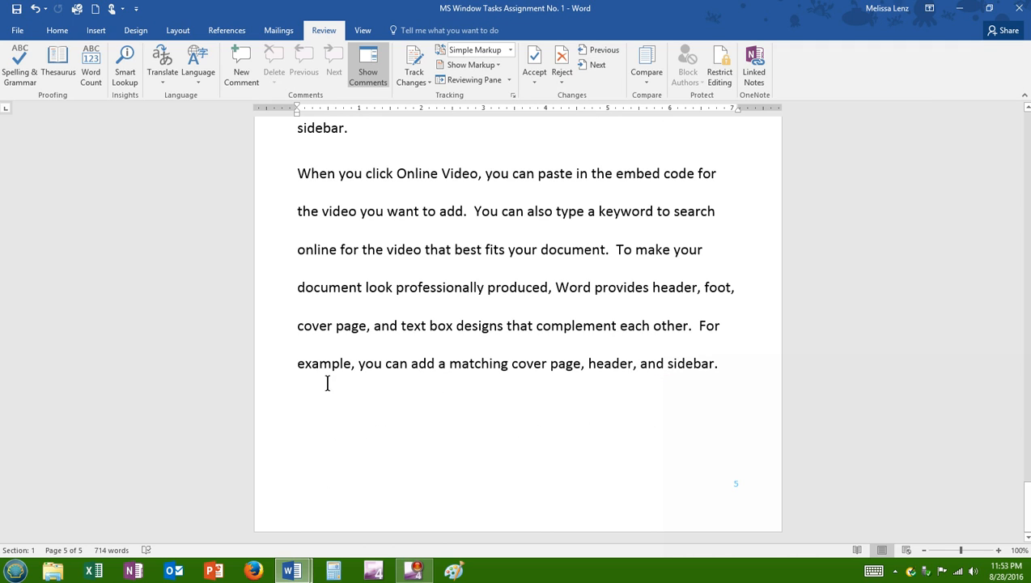
{"action": "left_click", "coordinate": [302, 387]}
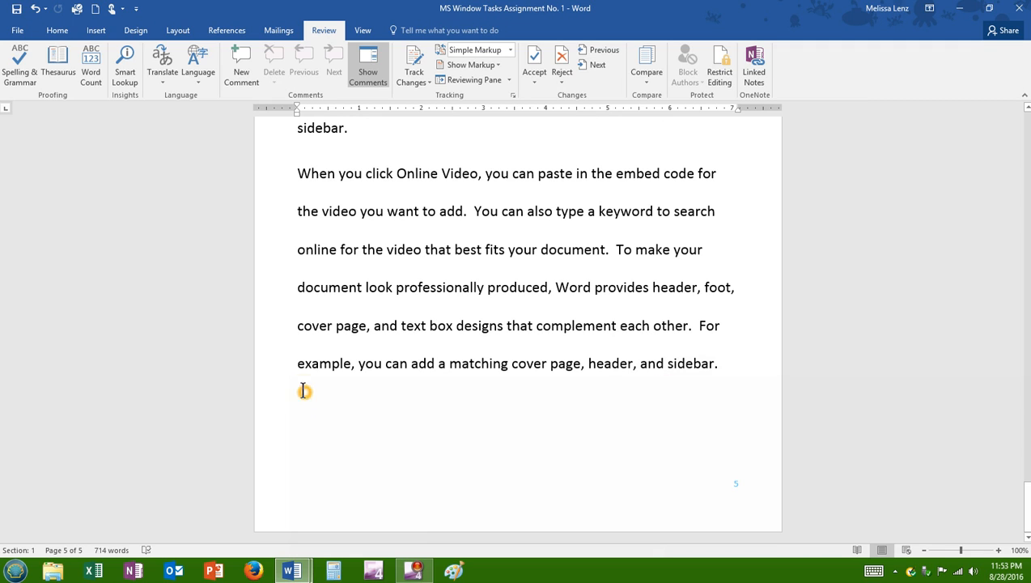
{"action": "left_click", "coordinate": [729, 366]}
{"action": "key", "text": "Return"}
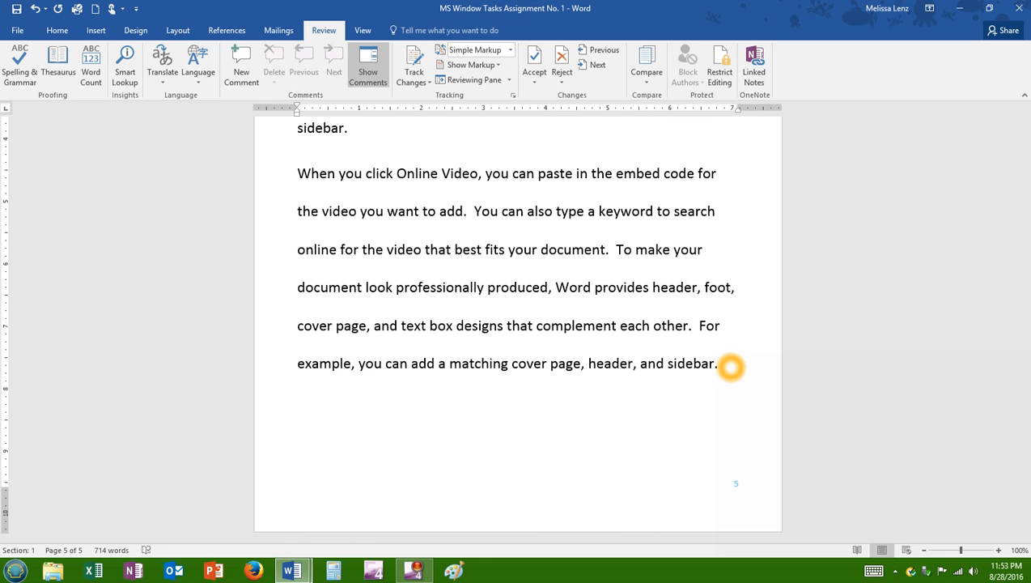
Enter "The scarves are two shaggy too sell" in the new last paragraph and shorten "two" to "to"
{"action": "type", "text": "The scarves are t"}
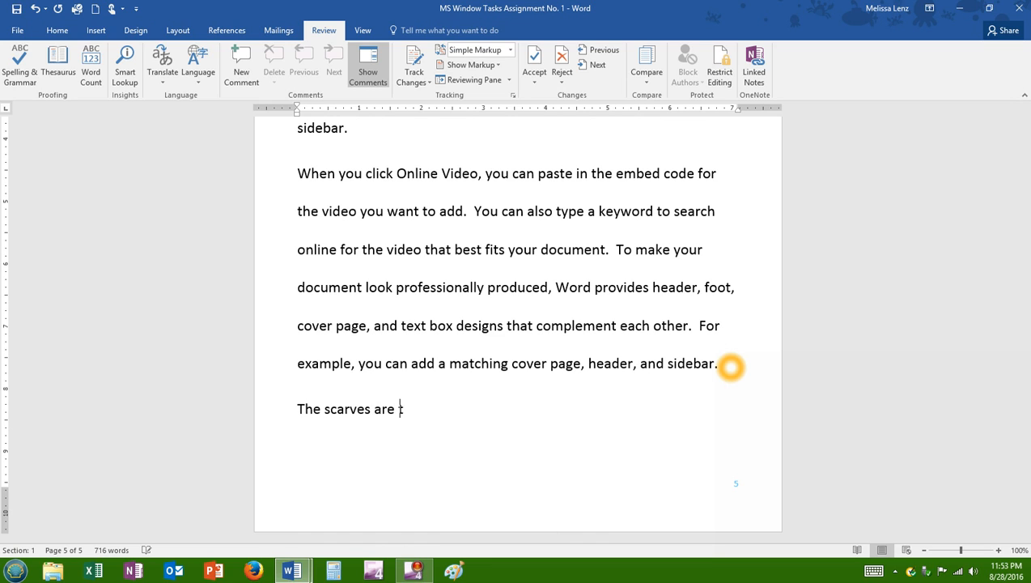
{"action": "type", "text": "wo shaggy too sell"}
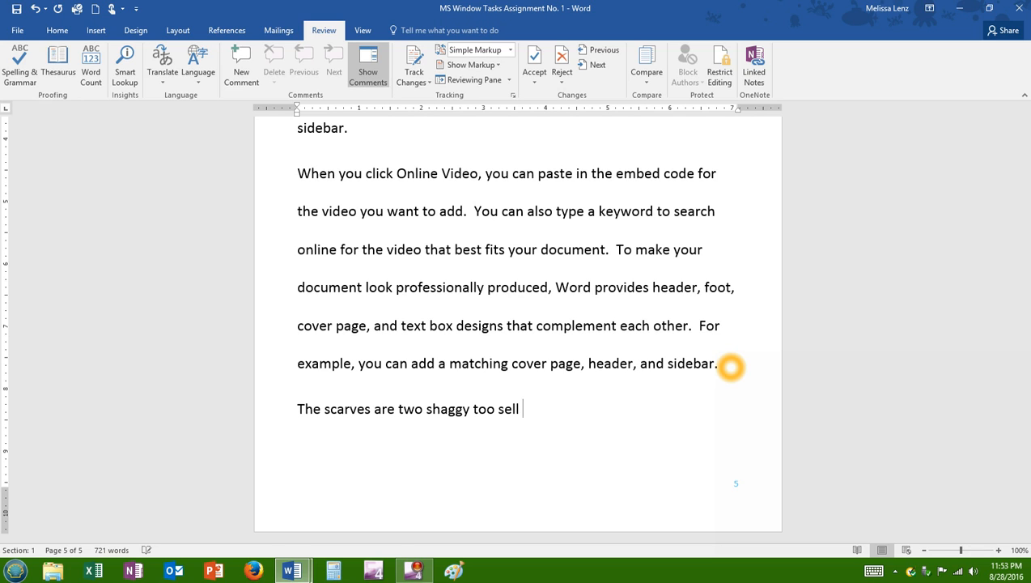
{"action": "key", "text": "Left"}
{"action": "key", "text": "Left"}
{"action": "key", "text": "Left"}
{"action": "key", "text": "Left"}
{"action": "key", "text": "Left"}
{"action": "key", "text": "Left"}
{"action": "key", "text": "Left"}
{"action": "key", "text": "Left"}
{"action": "key", "text": "Left"}
{"action": "key", "text": "Left"}
{"action": "key", "text": "Left"}
{"action": "key", "text": "Left"}
{"action": "key", "text": "Left"}
{"action": "key", "text": "Left"}
{"action": "key", "text": "Left"}
{"action": "key", "text": "Left"}
{"action": "key", "text": "Left"}
{"action": "key", "text": "Left"}
{"action": "key", "text": "BackSpace"}
Complete the scarves sentence with "two the public." and start another paragraph below it
{"action": "key", "text": "Right"}
{"action": "key", "text": "Right"}
{"action": "key", "text": "Right"}
{"action": "key", "text": "Right"}
{"action": "key", "text": "Right"}
{"action": "key", "text": "Right"}
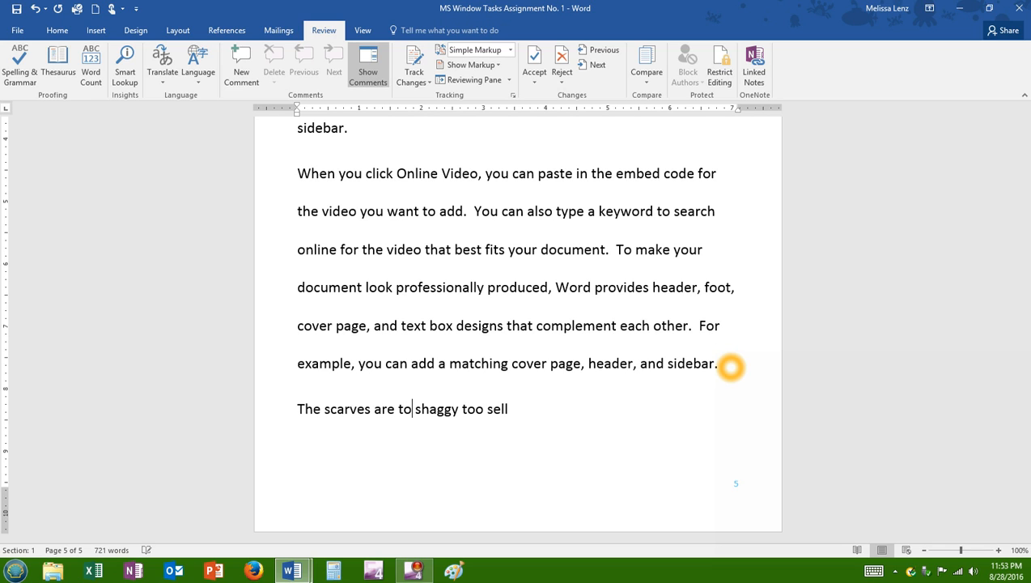
{"action": "key", "text": "Right"}
{"action": "key", "text": "Right"}
{"action": "key", "text": "Right"}
{"action": "key", "text": "Right"}
{"action": "key", "text": "Right"}
{"action": "key", "text": "Right"}
{"action": "key", "text": "Right"}
{"action": "key", "text": "Right"}
{"action": "key", "text": "Right"}
{"action": "key", "text": "Right"}
{"action": "key", "text": "Right"}
{"action": "type", "text": "two the public."}
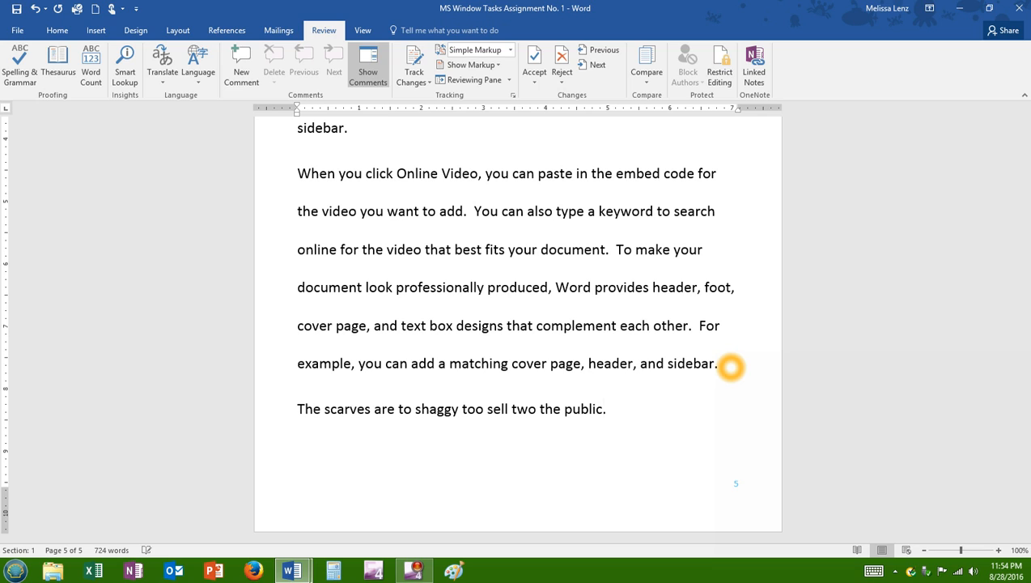
{"action": "key", "text": "Return"}
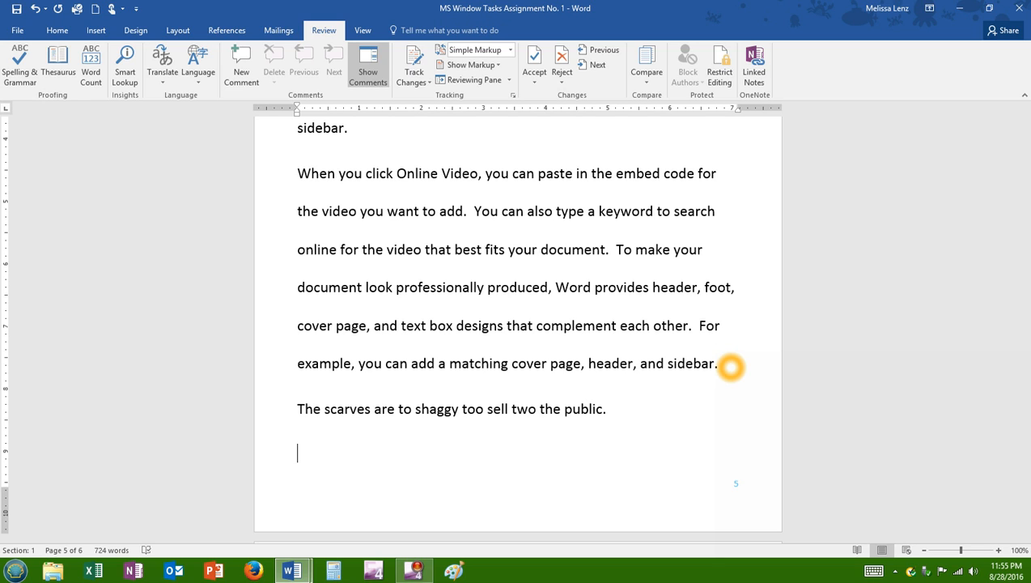
Delete the whole practice sentence about scarves at the end of page 5, including the empty paragraph below it
{"action": "key", "text": "BackSpace"}
{"action": "key", "text": "BackSpace"}
{"action": "key", "text": "BackSpace"}
{"action": "key", "text": "BackSpace"}
{"action": "key", "text": "BackSpace"}
{"action": "key", "text": "BackSpace"}
{"action": "key", "text": "BackSpace"}
{"action": "key", "text": "BackSpace"}
{"action": "key", "text": "BackSpace"}
{"action": "key", "text": "BackSpace"}
{"action": "key", "text": "BackSpace"}
{"action": "key", "text": "BackSpace"}
{"action": "key", "text": "BackSpace"}
{"action": "key", "text": "BackSpace"}
{"action": "key", "text": "BackSpace"}
{"action": "key", "text": "BackSpace"}
{"action": "key", "text": "BackSpace"}
{"action": "key", "text": "BackSpace"}
{"action": "key", "text": "BackSpace"}
{"action": "key", "text": "BackSpace"}
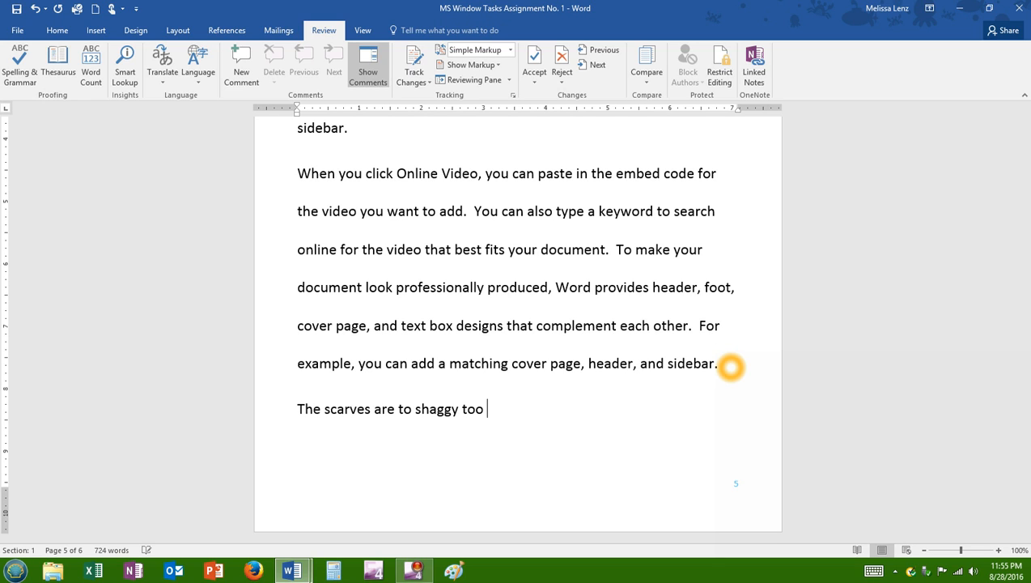
{"action": "key", "text": "BackSpace"}
{"action": "key", "text": "BackSpace"}
{"action": "key", "text": "BackSpace"}
{"action": "key", "text": "BackSpace"}
{"action": "key", "text": "BackSpace"}
{"action": "key", "text": "BackSpace"}
{"action": "key", "text": "BackSpace"}
{"action": "key", "text": "BackSpace"}
{"action": "key", "text": "BackSpace"}
{"action": "key", "text": "BackSpace"}
{"action": "key", "text": "BackSpace"}
{"action": "key", "text": "BackSpace"}
{"action": "key", "text": "BackSpace"}
{"action": "key", "text": "BackSpace"}
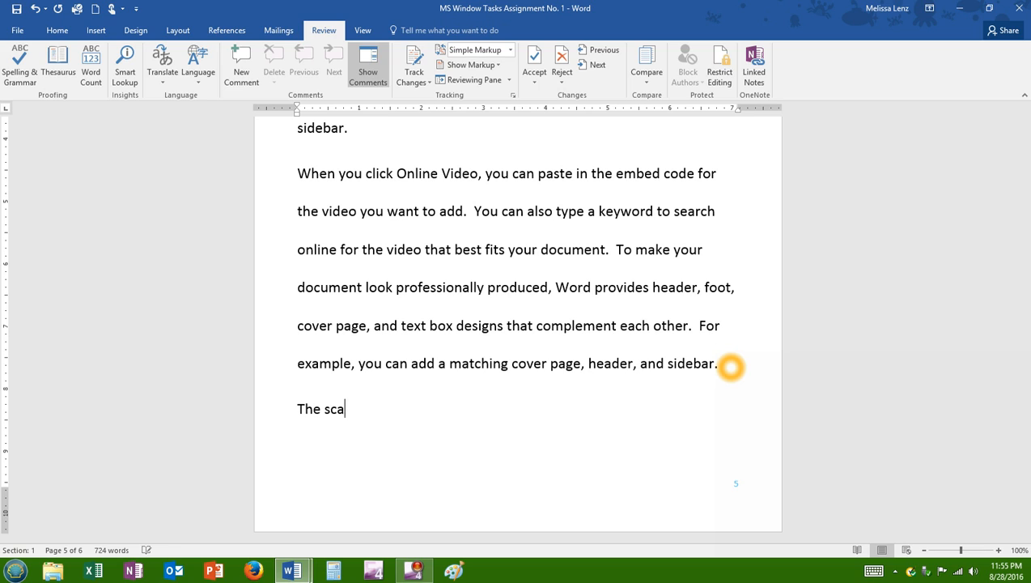
{"action": "key", "text": "BackSpace"}
{"action": "key", "text": "BackSpace"}
{"action": "key", "text": "BackSpace"}
{"action": "key", "text": "BackSpace"}
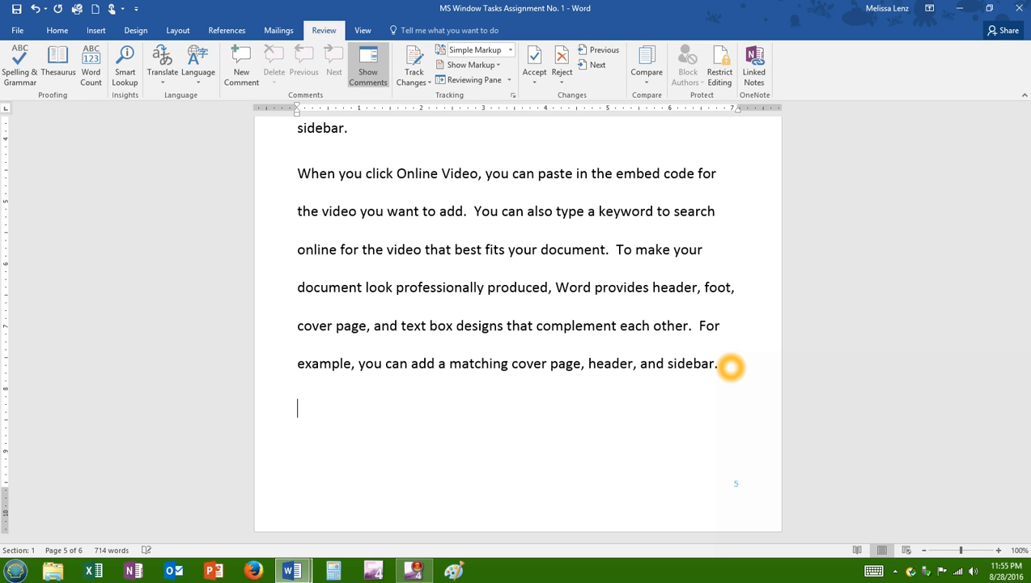